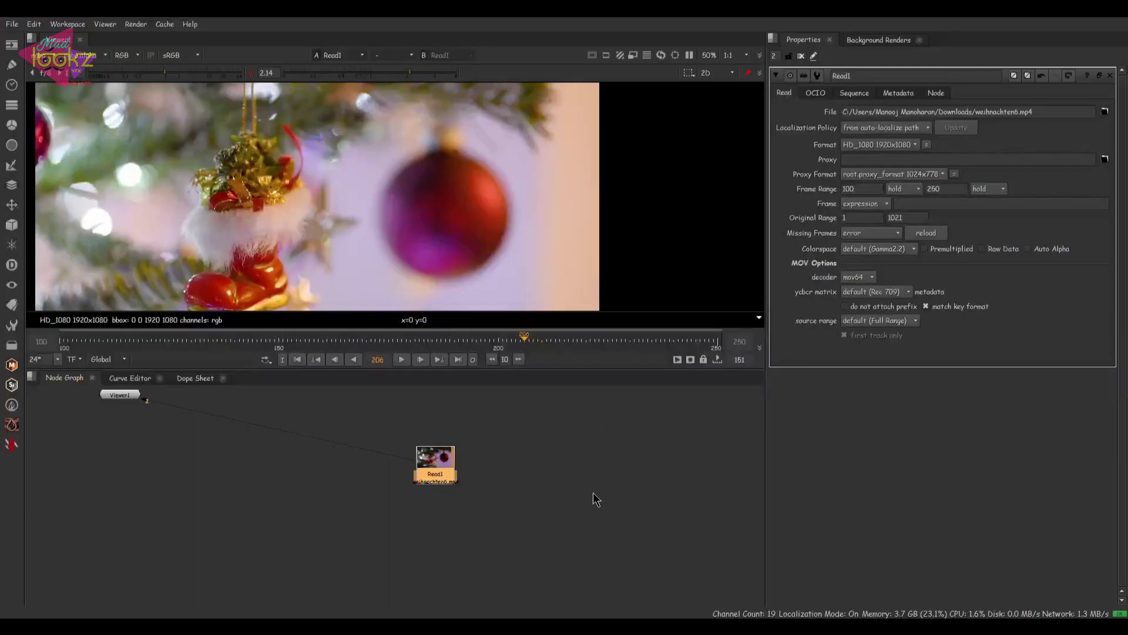
# - Show the Read1 footage in the viewer, fit the whole frame in view and play it from the start of the timeline
pyautogui.click(594, 494)
pyautogui.click(435, 465)
pyautogui.press('1')
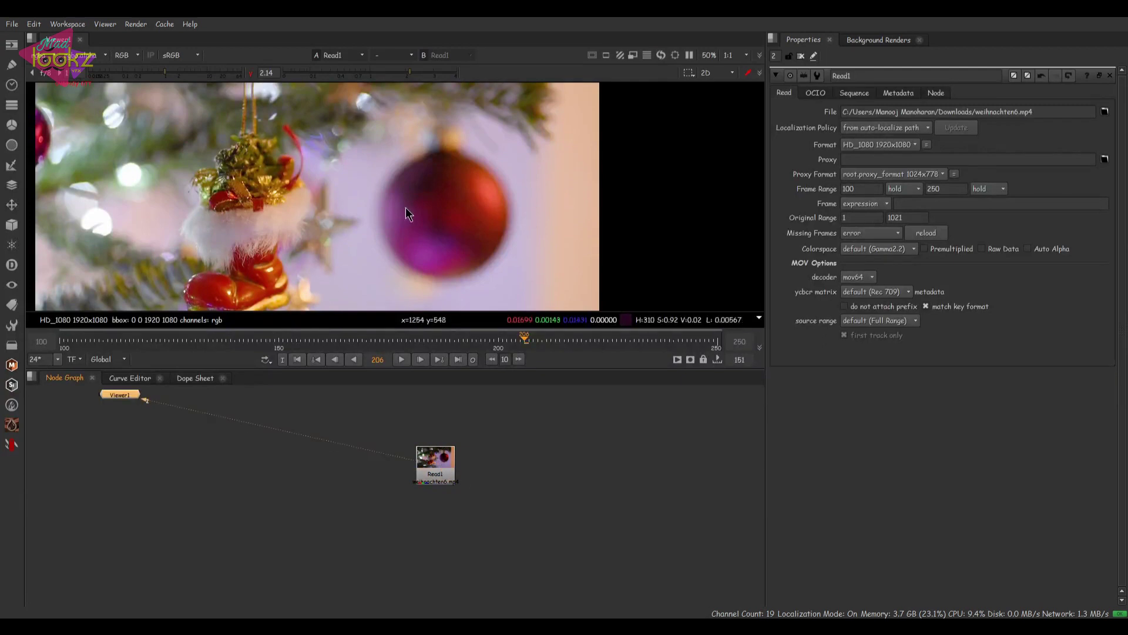
pyautogui.keyDown('alt'); pyautogui.moveTo(408, 206); pyautogui.dragTo(356, 229, button='middle'); pyautogui.keyUp('alt')
pyautogui.moveTo(418, 167); pyautogui.dragTo(408, 175, button='middle')
pyautogui.press('q')
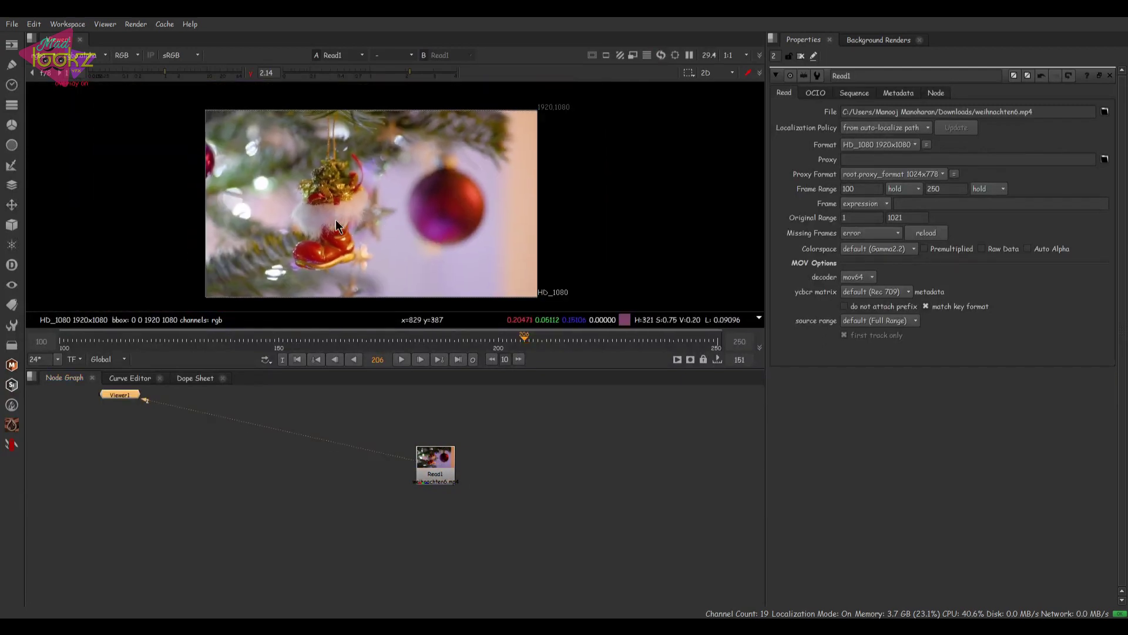
pyautogui.click(403, 359)
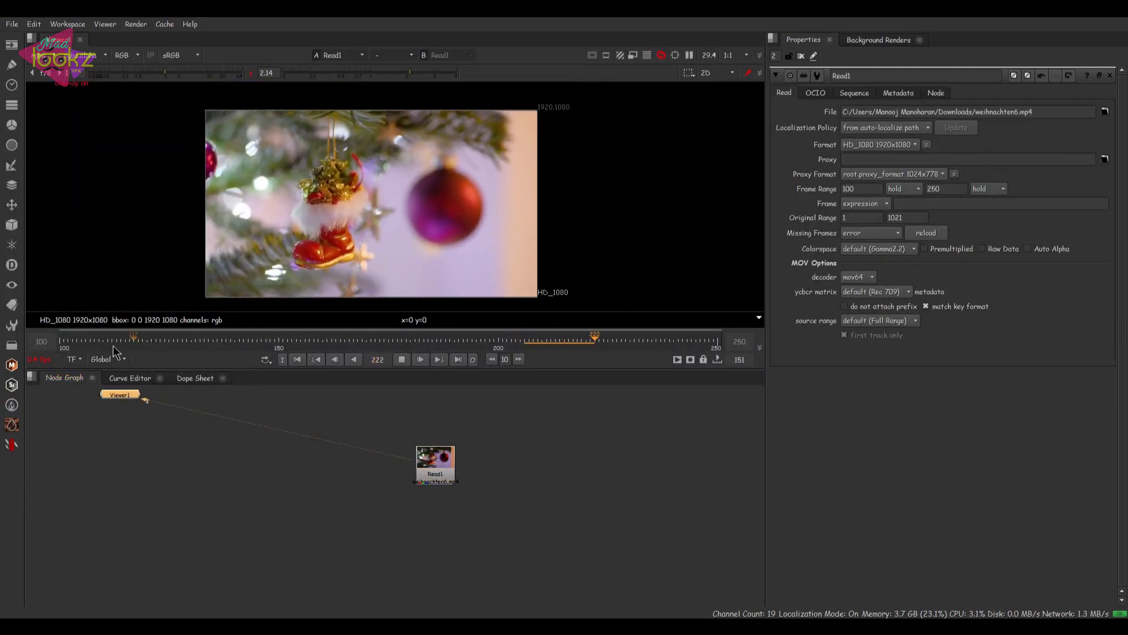
pyautogui.click(65, 344)
pyautogui.click(402, 359)
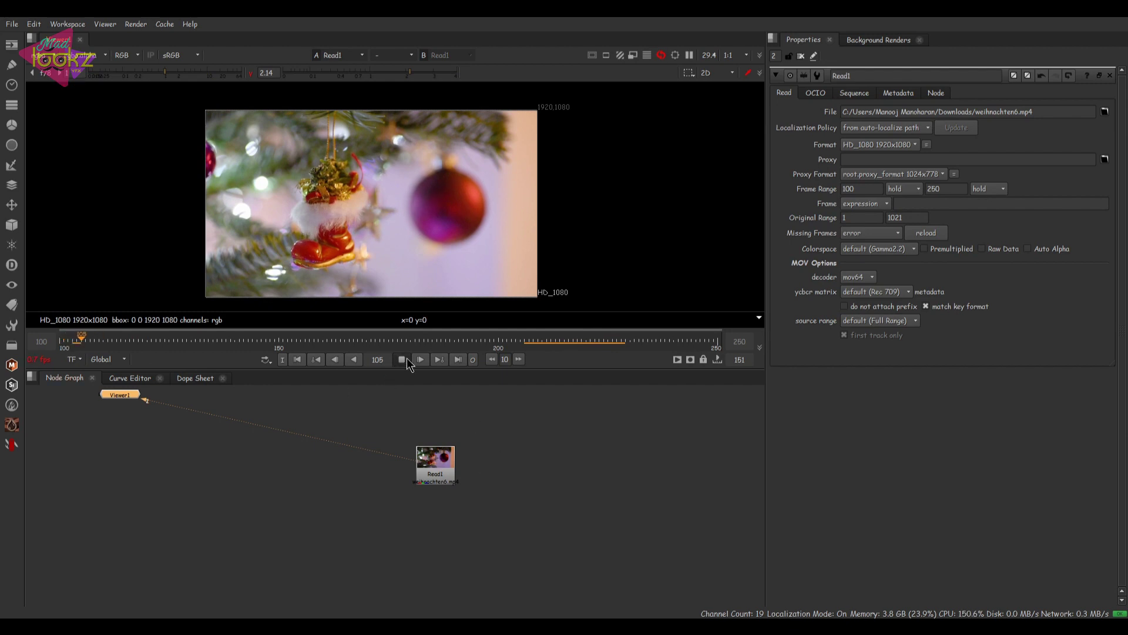
# - Check the Read1 node's frame range, and open the project settings to review the frame range and full size format
pyautogui.click(446, 483)
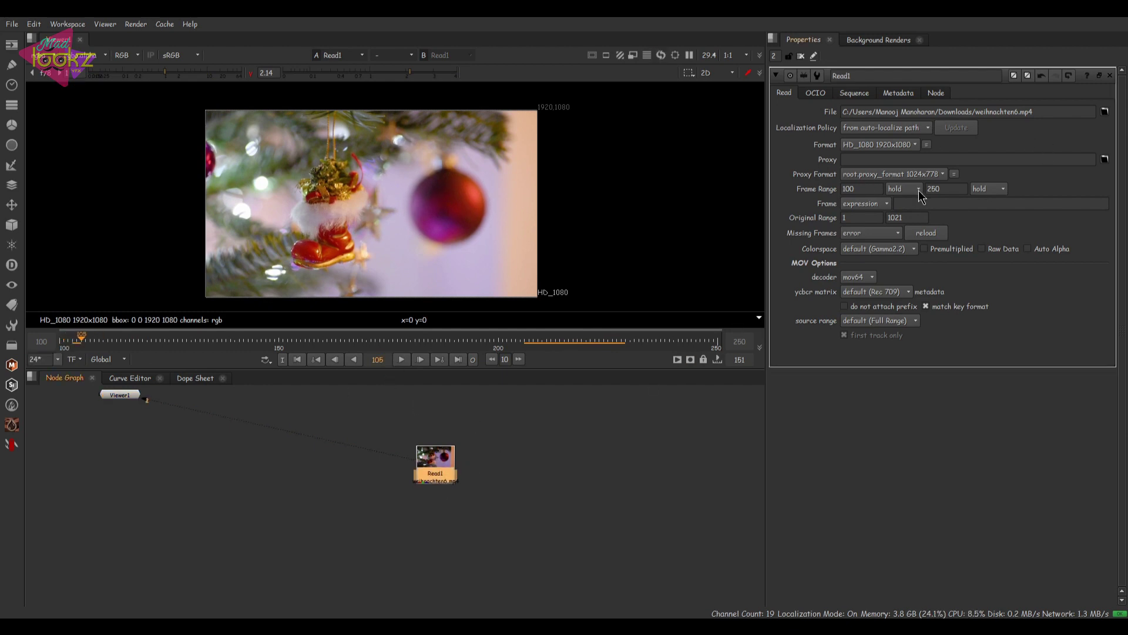
pyautogui.click(532, 457)
pyautogui.press('s')
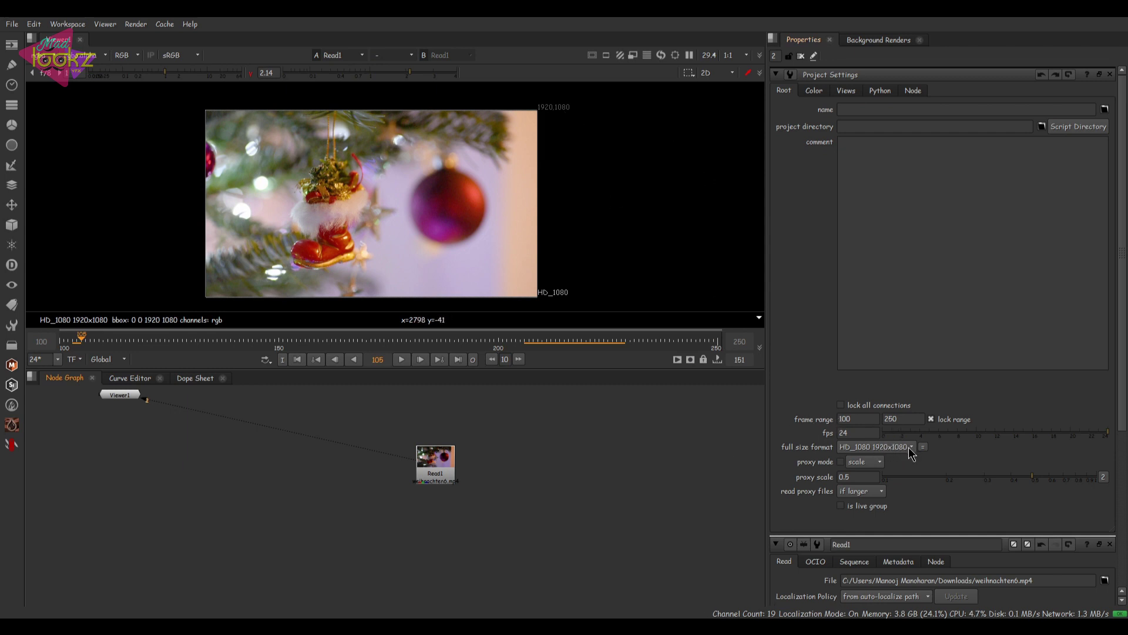
# - Play back the clip and look closely at the hanging red boot ornament
pyautogui.click(402, 359)
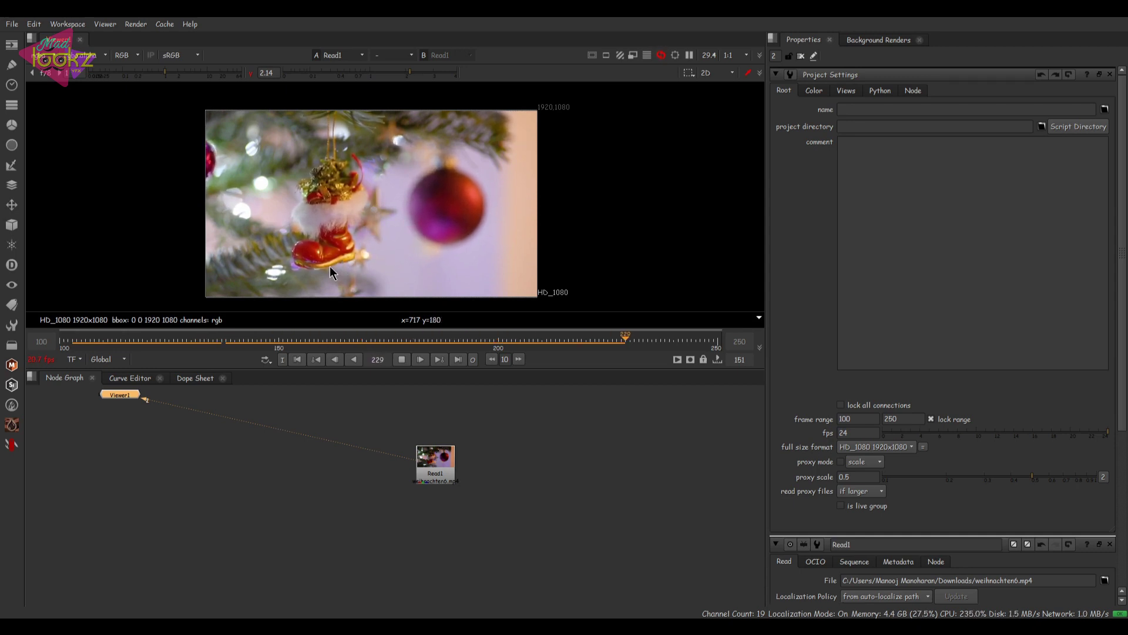
pyautogui.scroll(5, 329, 266)
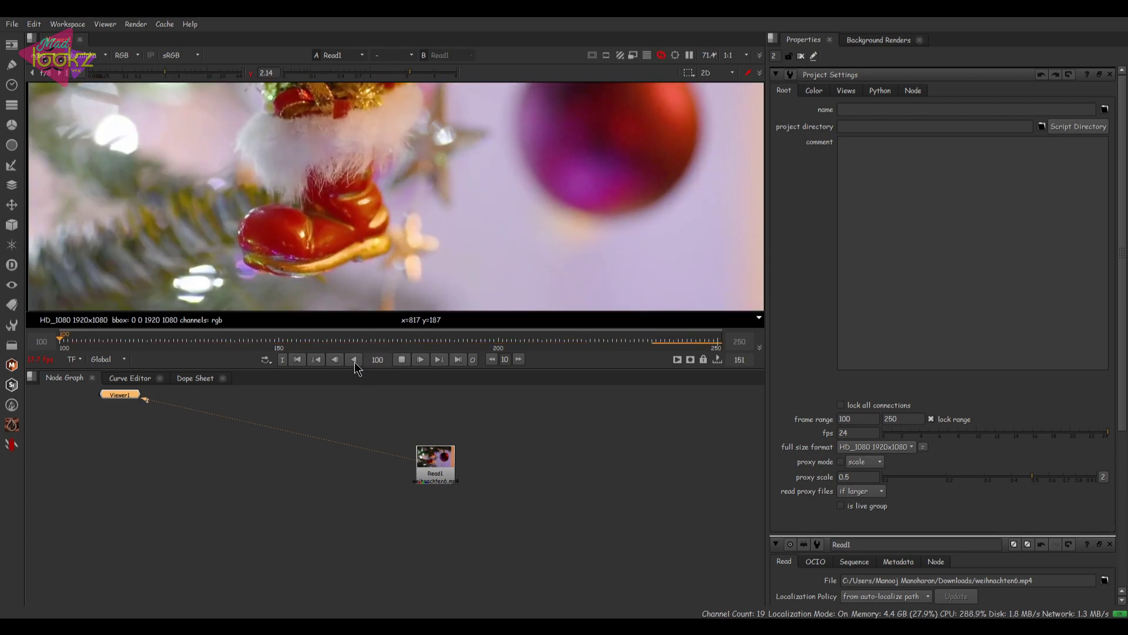
pyautogui.click(407, 362)
pyautogui.scroll(-5, 427, 205)
# - Add a Text node beside the Read1 node with the message "Merry Christmas"
pyautogui.click(547, 467)
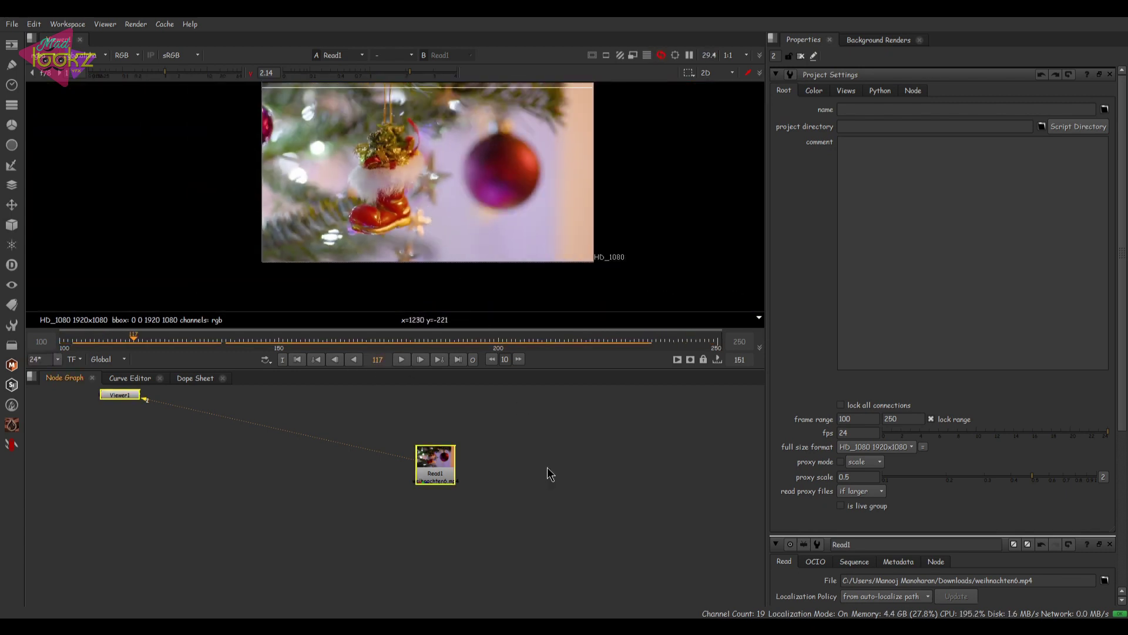
pyautogui.press('Tab')
pyautogui.write('text')
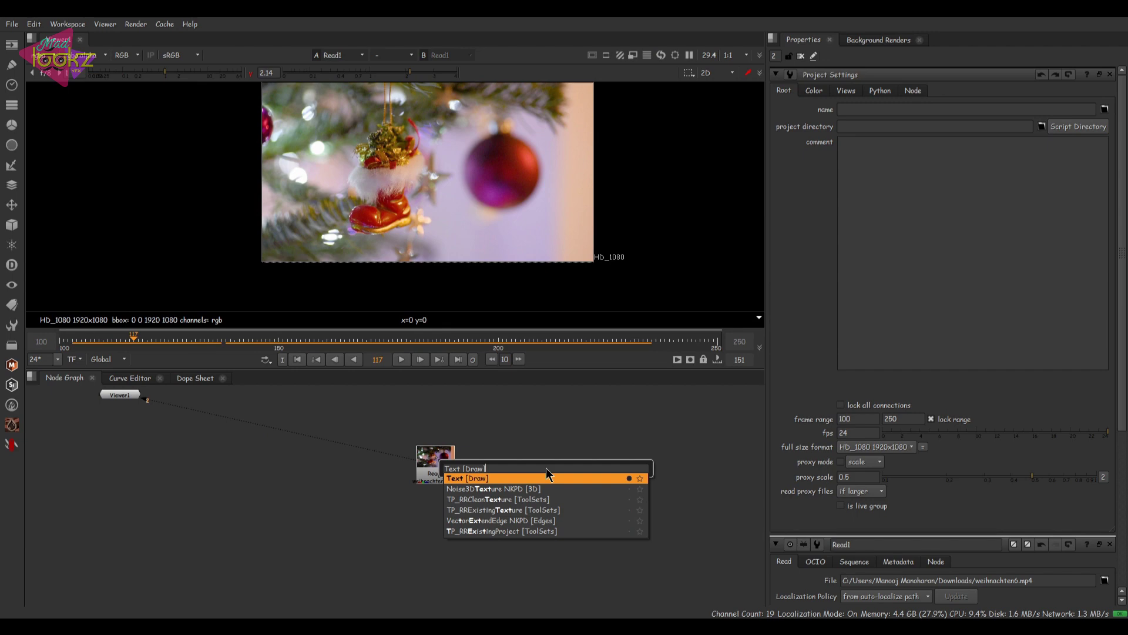
pyautogui.press('Return')
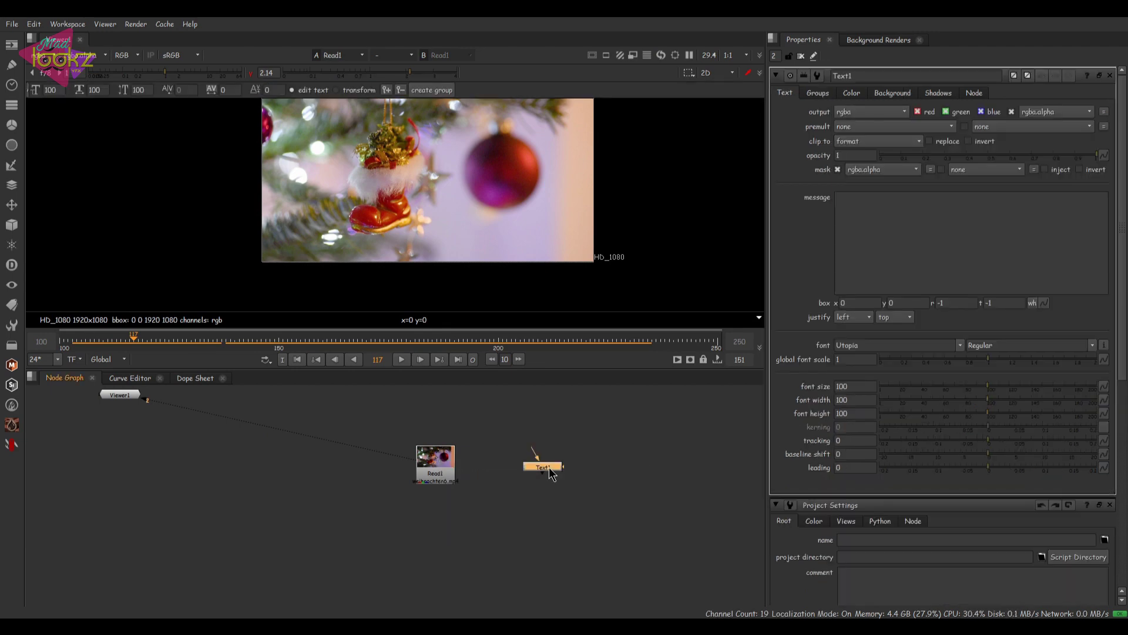
pyautogui.write('Me')
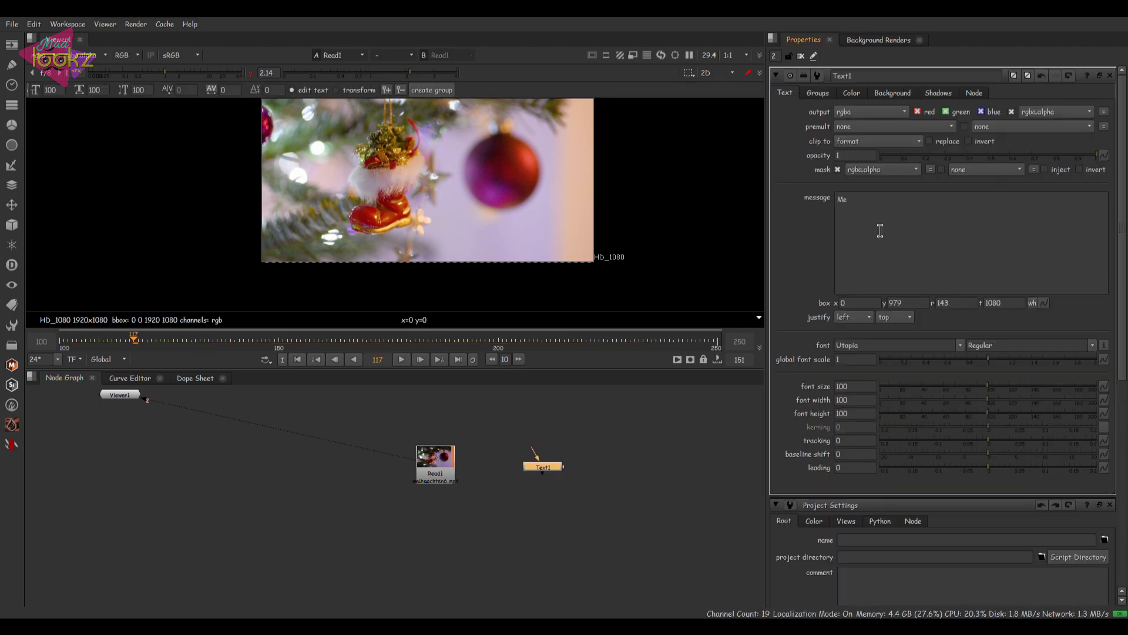
pyautogui.write('rry Christmas')
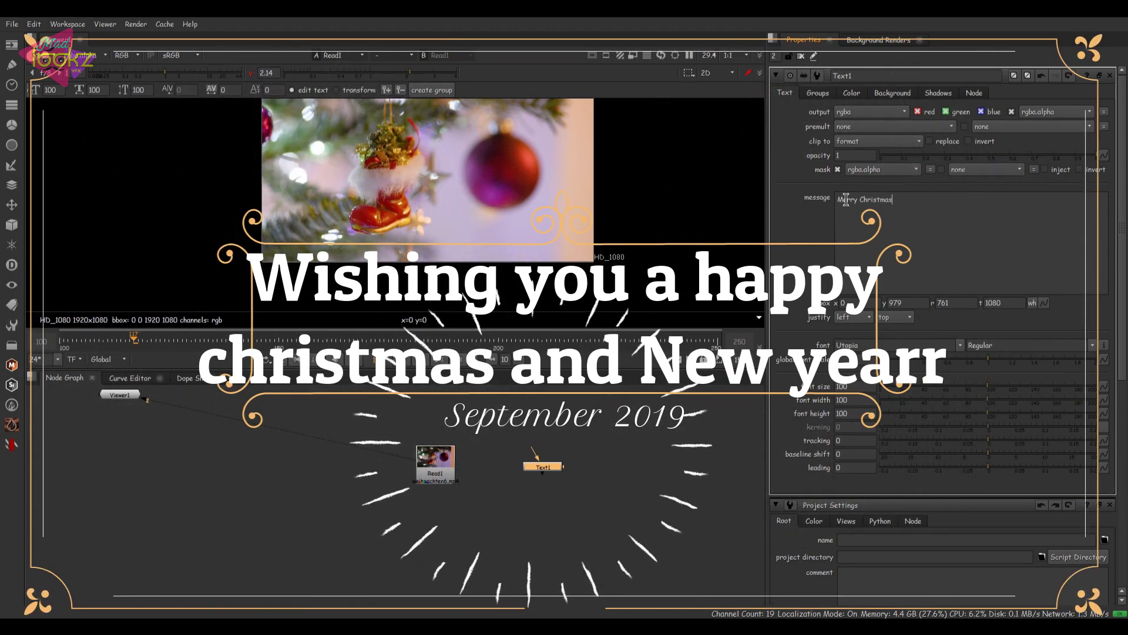
# - Merge the Text1 node over the Read1 footage with a Merge node set to over, and show the merge in the viewer
pyautogui.click(611, 519)
pyautogui.click(547, 469)
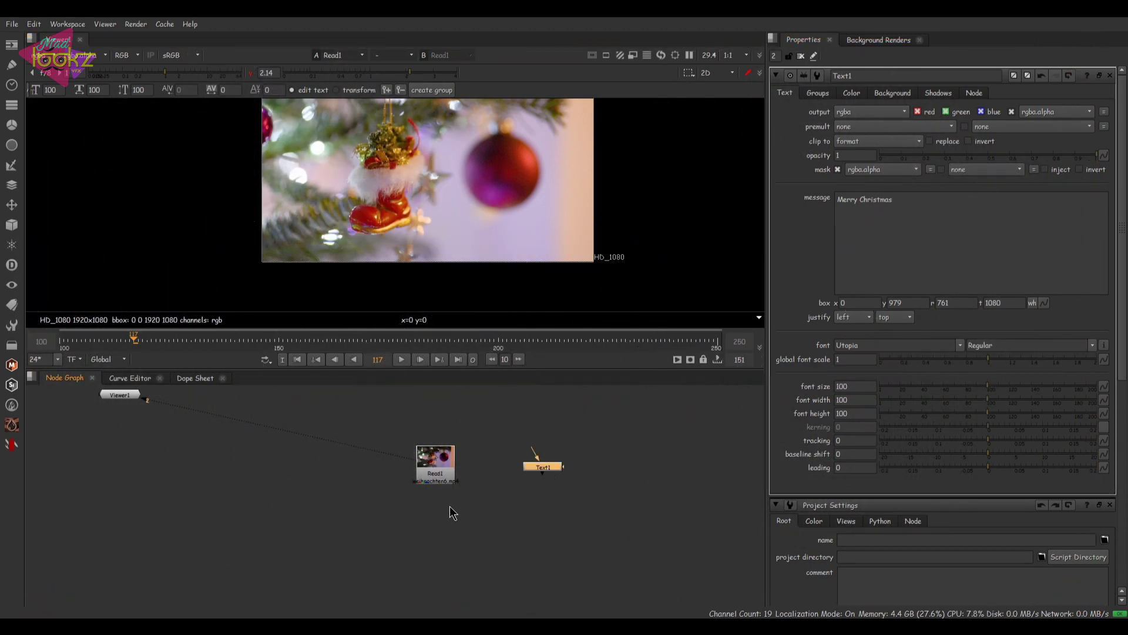
pyautogui.press('m')
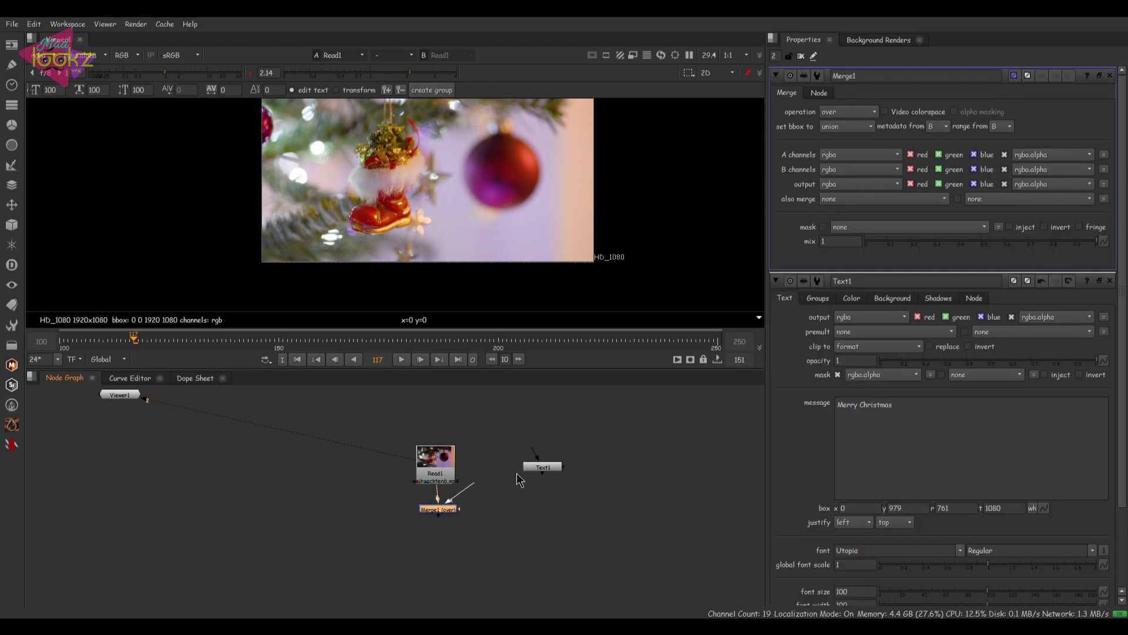
pyautogui.moveTo(518, 478); pyautogui.dragTo(535, 476)
pyautogui.press('1')
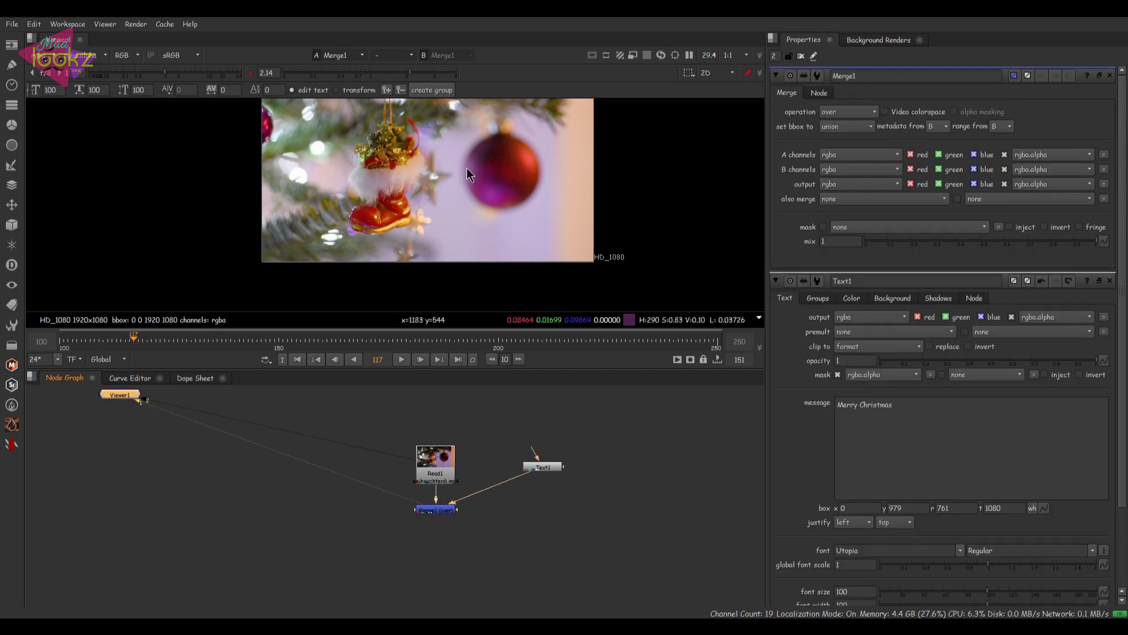
# - Move the "Merry Christmas" title to the lower middle of the image and enlarge its text box to about r 1614, y 42
pyautogui.scroll(-3, 452, 218)
pyautogui.scroll(2, 382, 173)
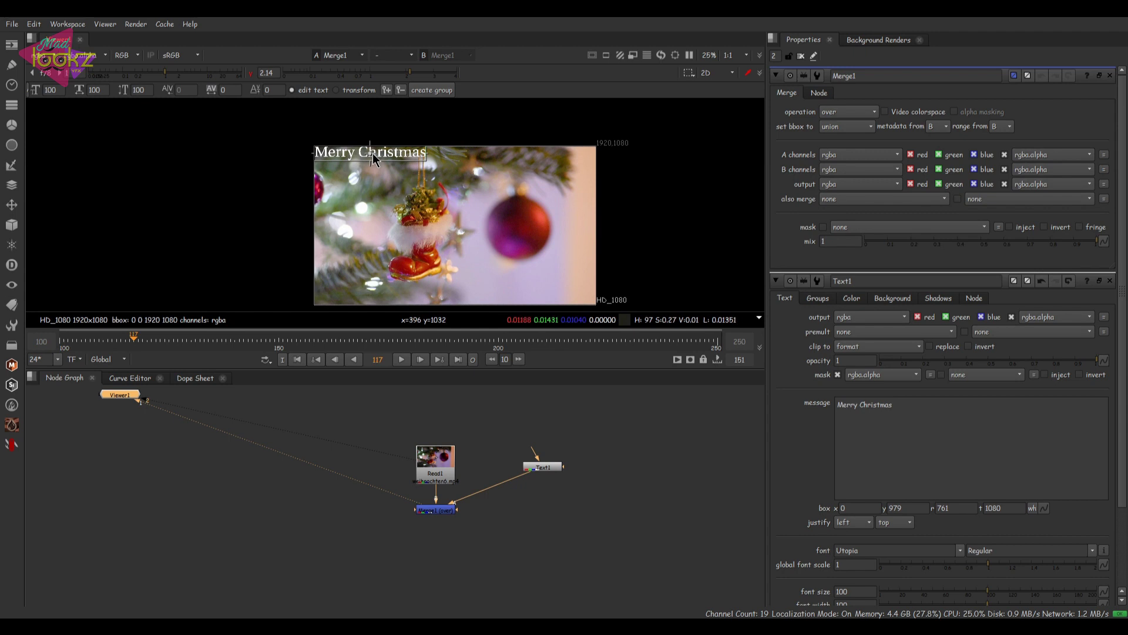
pyautogui.moveTo(372, 153); pyautogui.dragTo(444, 275)
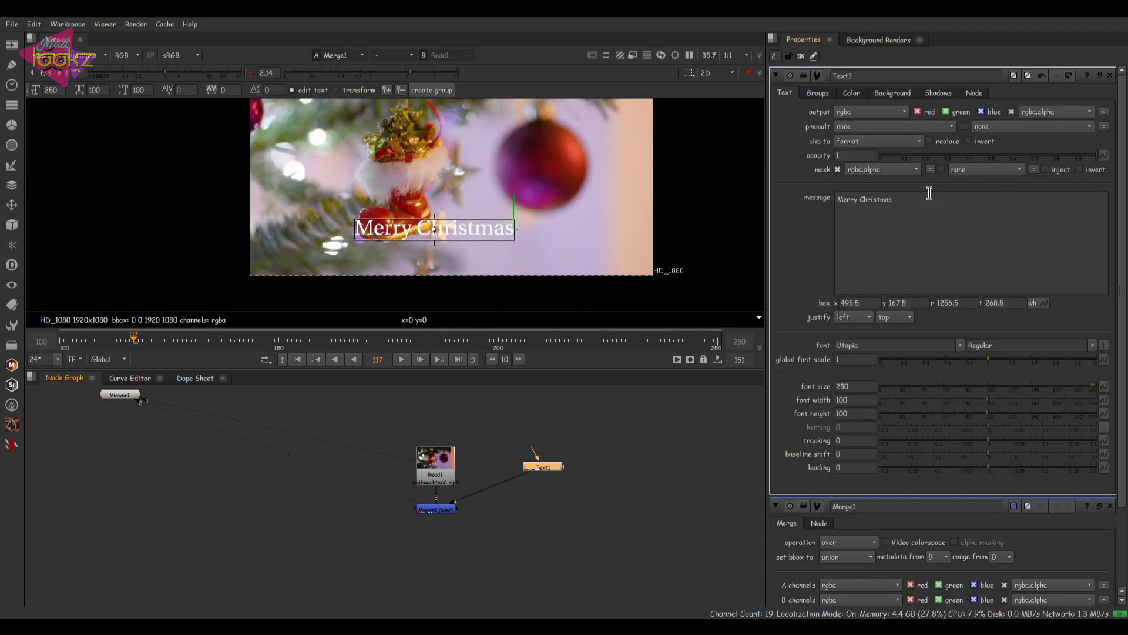
pyautogui.hotkey('ctrl', 'a')
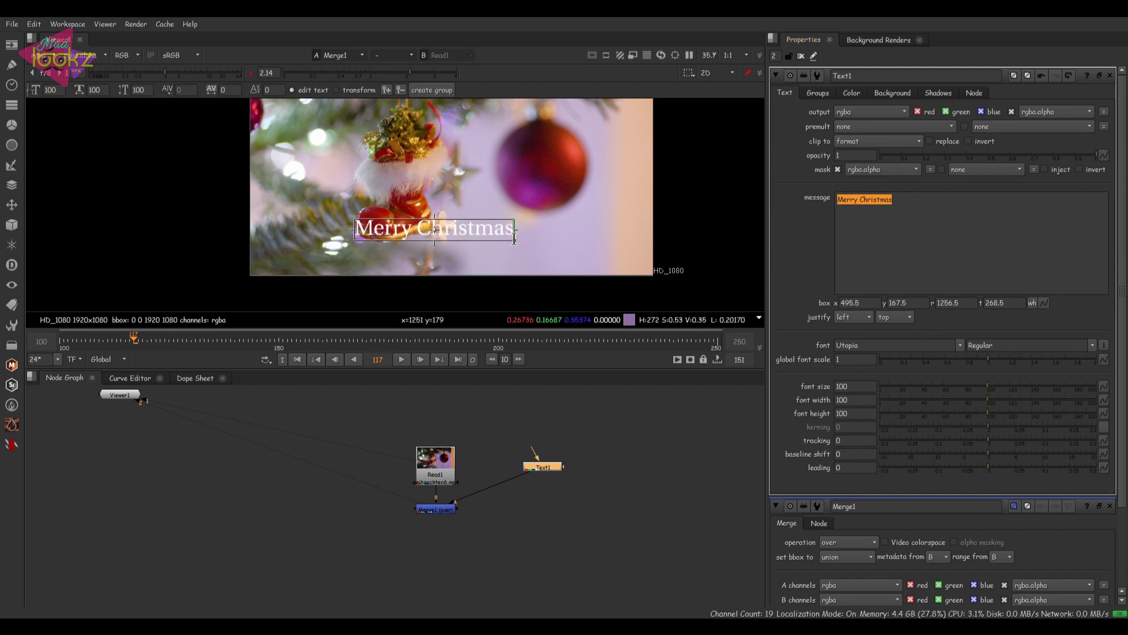
pyautogui.moveTo(515, 239); pyautogui.dragTo(588, 267)
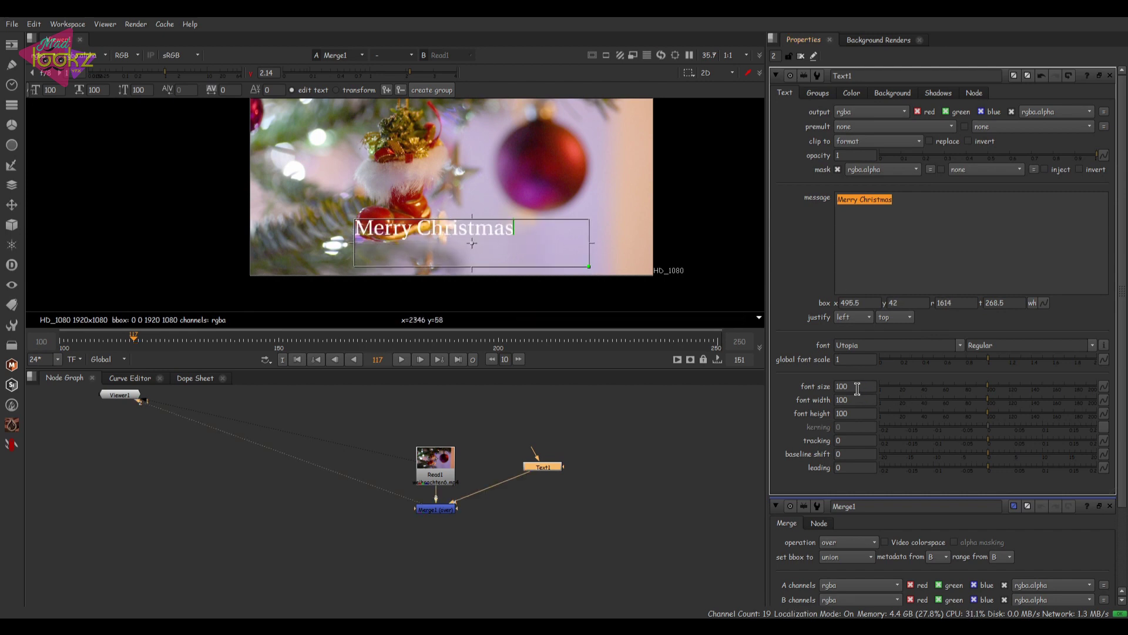
# - Set the title's font size to 150
pyautogui.click(857, 387)
pyautogui.press('Return')
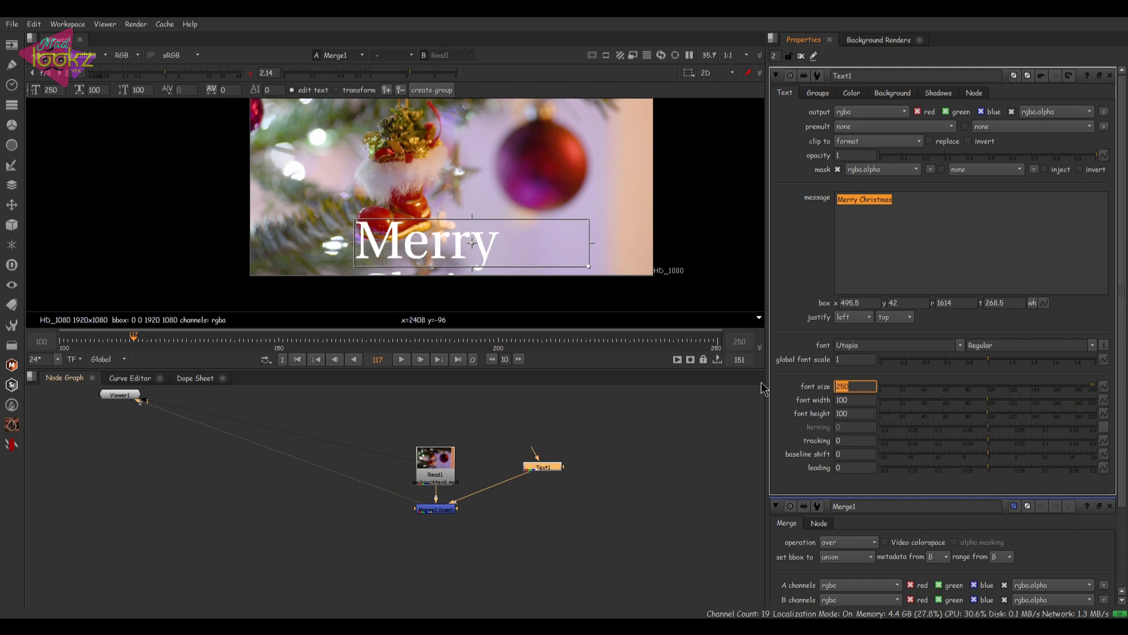
pyautogui.write('150')
pyautogui.press('Return')
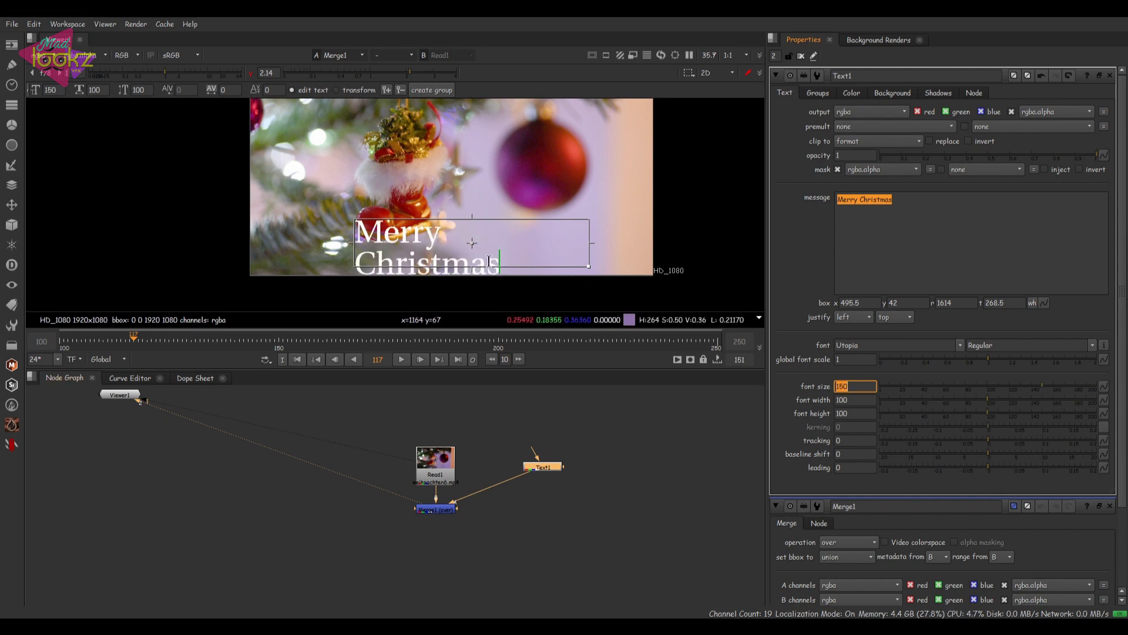
# - Fit the title on one line by resizing and centring its text box to about x 372, y 72.75, r 1540, t 299.25, and play it back
pyautogui.moveTo(345, 248); pyautogui.dragTo(305, 247)
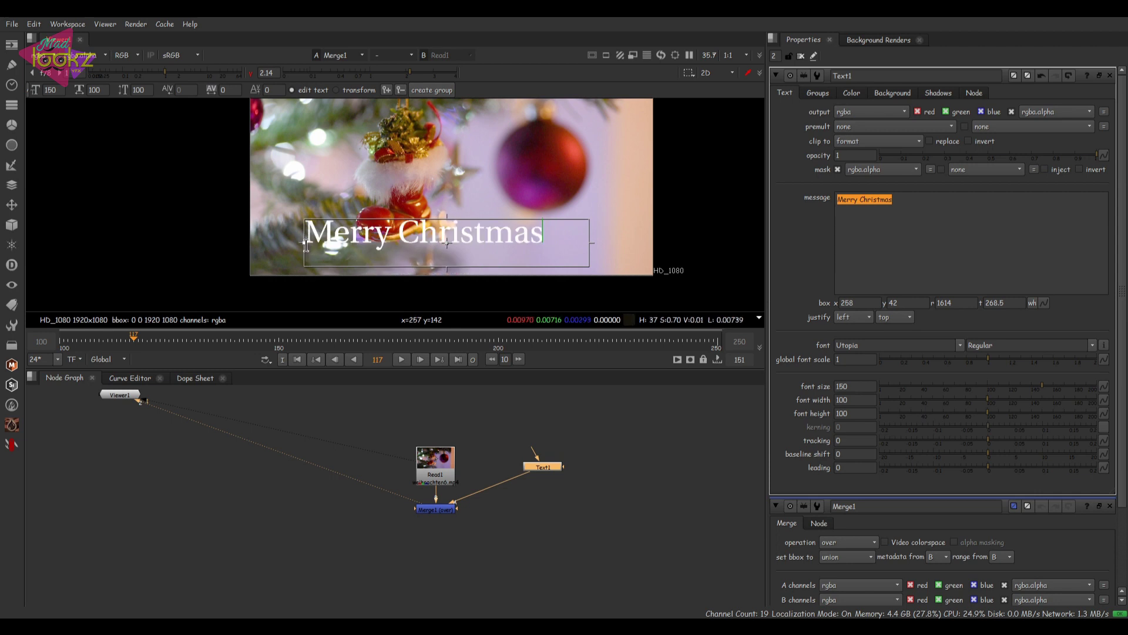
pyautogui.moveTo(590, 242); pyautogui.dragTo(550, 241)
pyautogui.moveTo(428, 242); pyautogui.dragTo(453, 237)
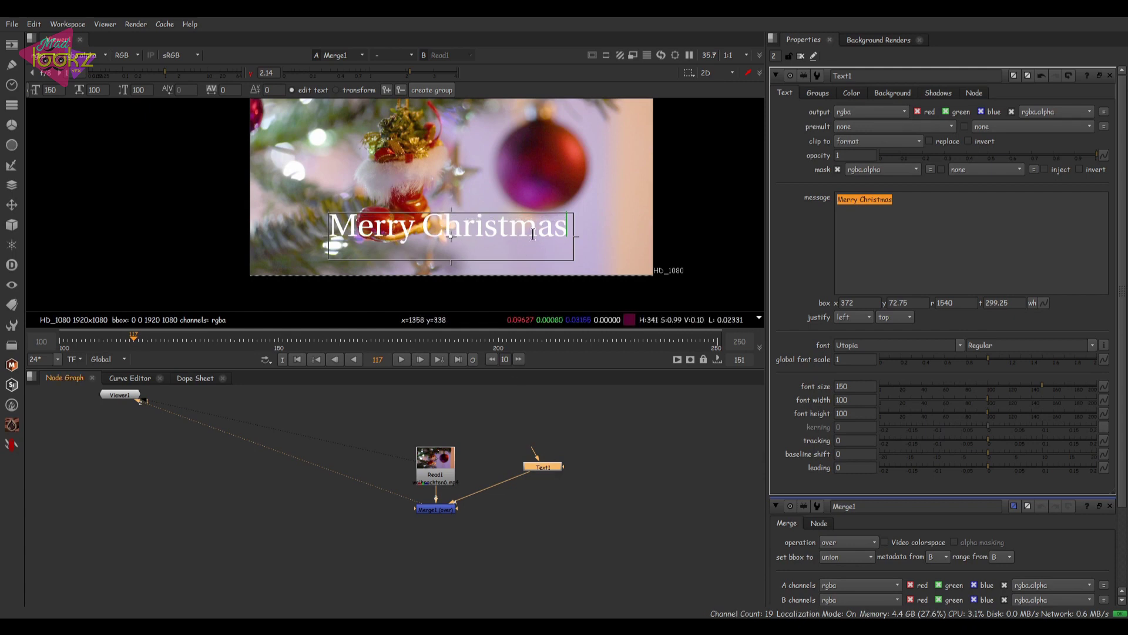
pyautogui.click(402, 360)
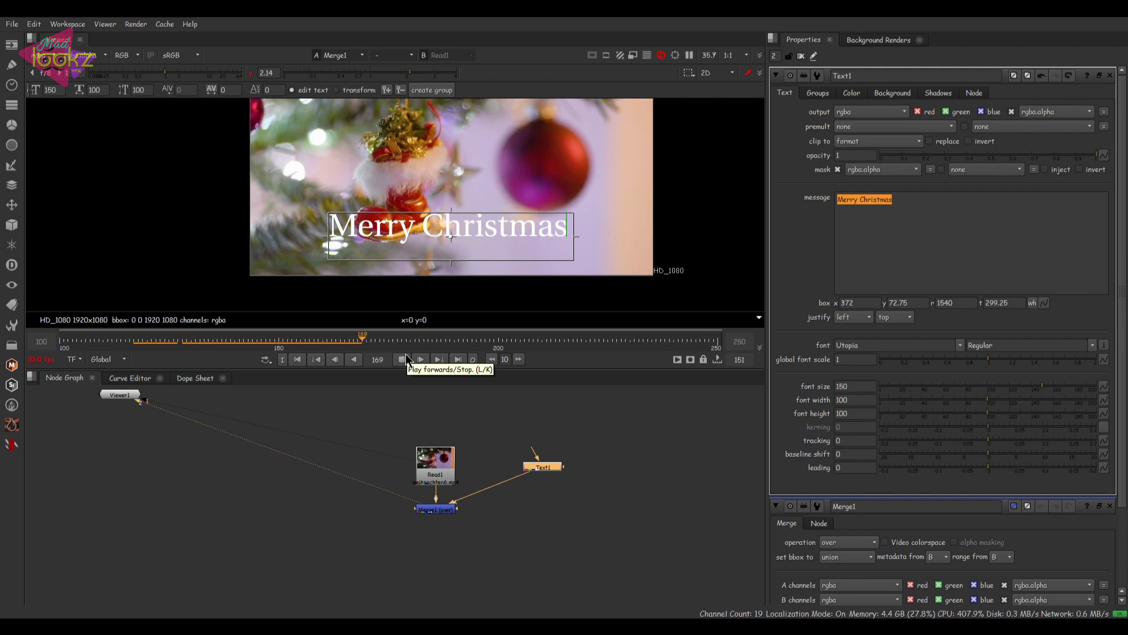
pyautogui.click(406, 360)
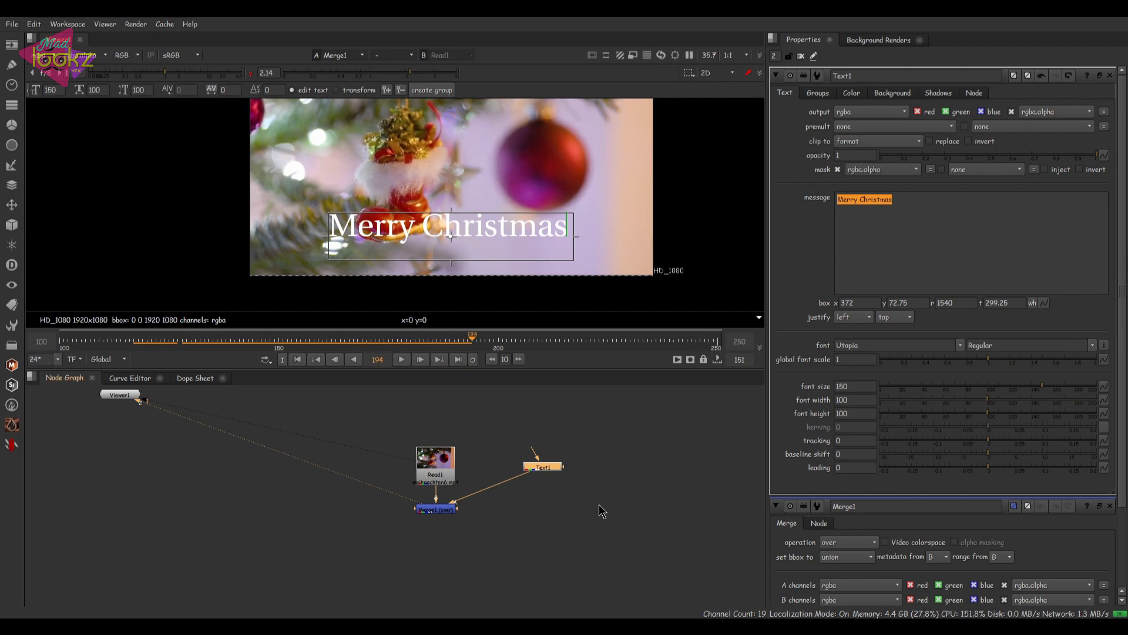
# - Insert a Grade node between Read1 and the Merge node, and move Text1 level with the Merge node
pyautogui.click(541, 467)
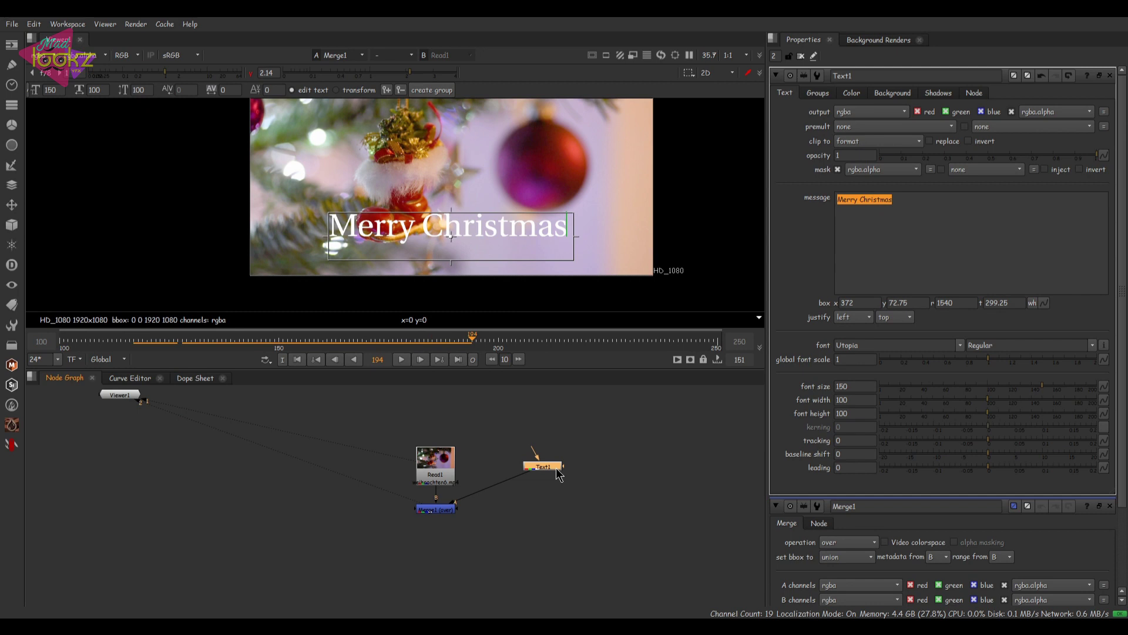
pyautogui.press('g')
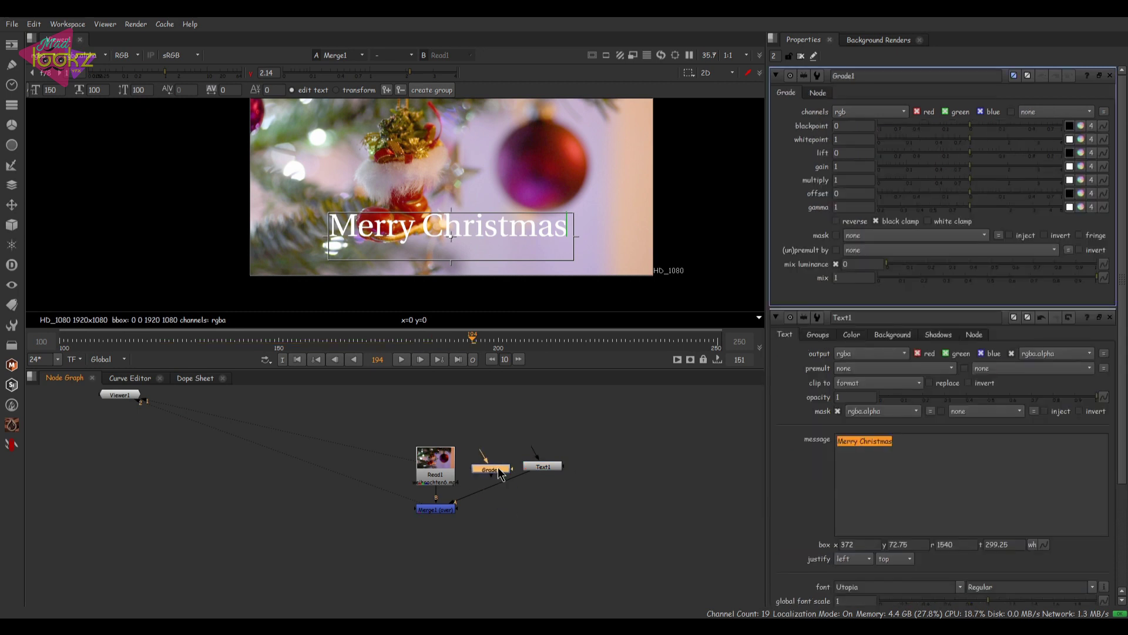
pyautogui.moveTo(486, 462); pyautogui.dragTo(455, 476)
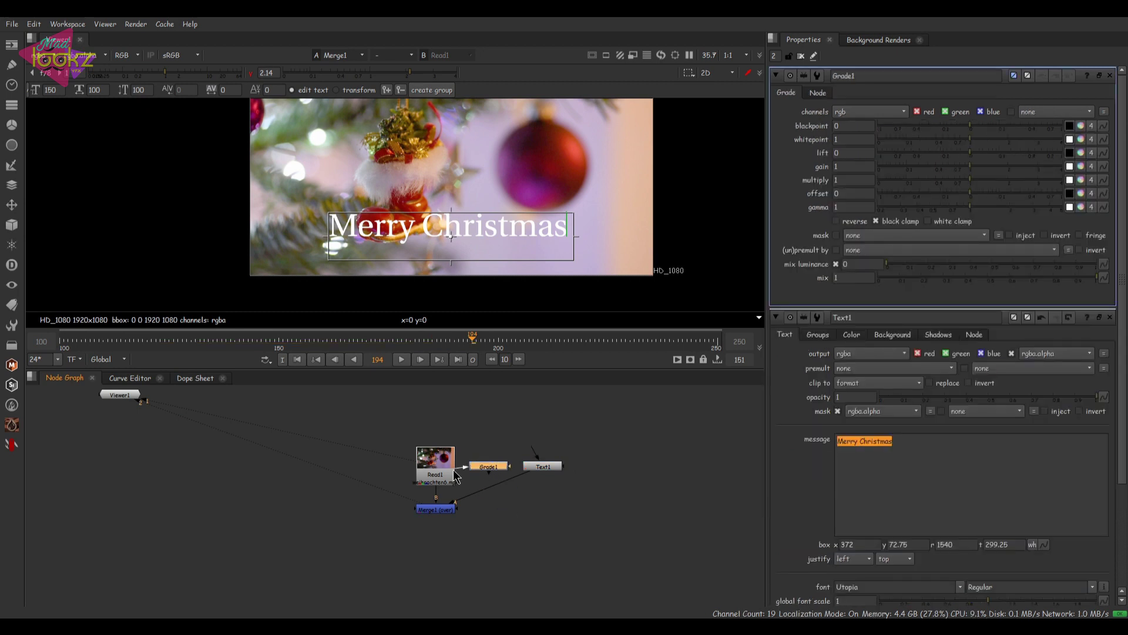
pyautogui.click(442, 510)
pyautogui.moveTo(442, 473); pyautogui.dragTo(442, 438)
pyautogui.moveTo(492, 468); pyautogui.dragTo(436, 476)
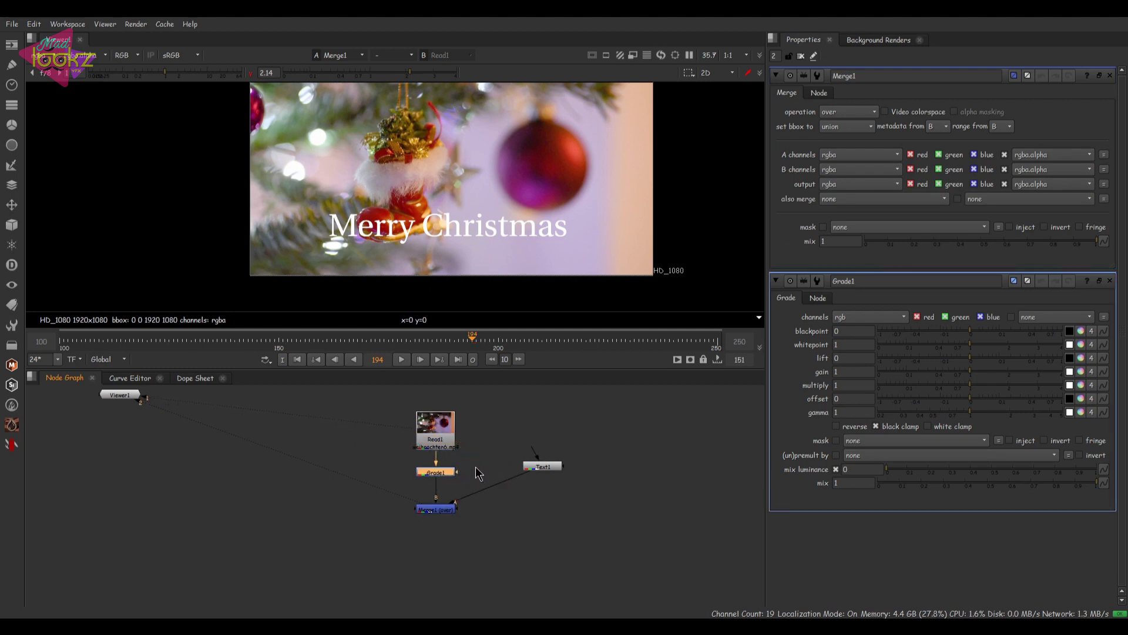
pyautogui.moveTo(545, 472); pyautogui.dragTo(520, 513)
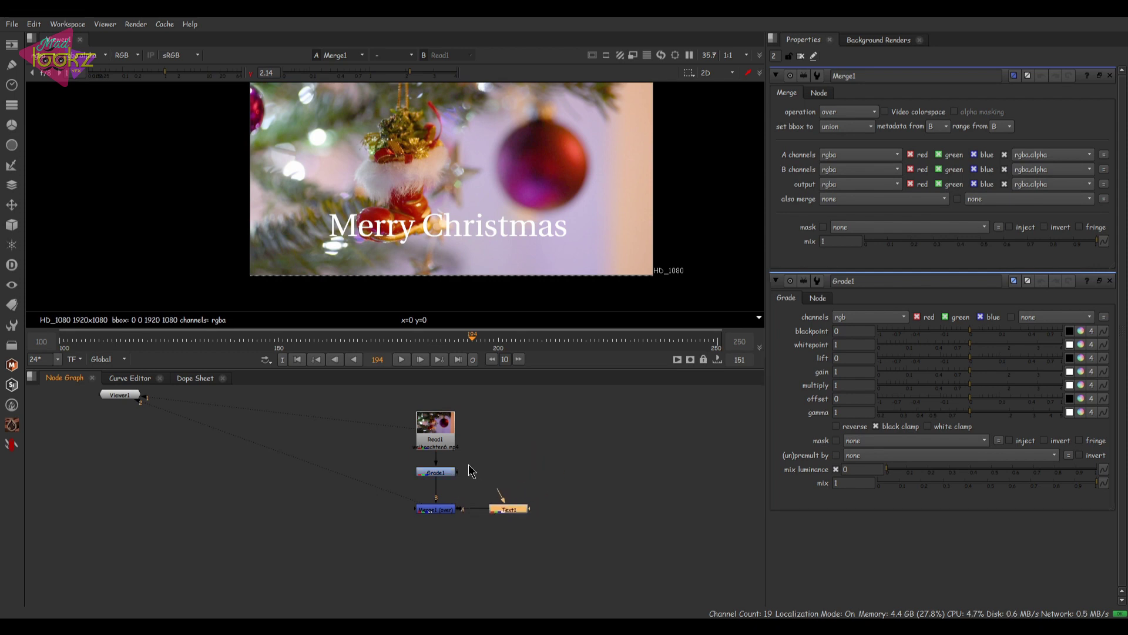
# - Connect a Roto node to the Grade node's mask and draw a rectangle across the image behind the title, extending past both image edges
pyautogui.press('o')
pyautogui.moveTo(473, 473); pyautogui.dragTo(546, 476)
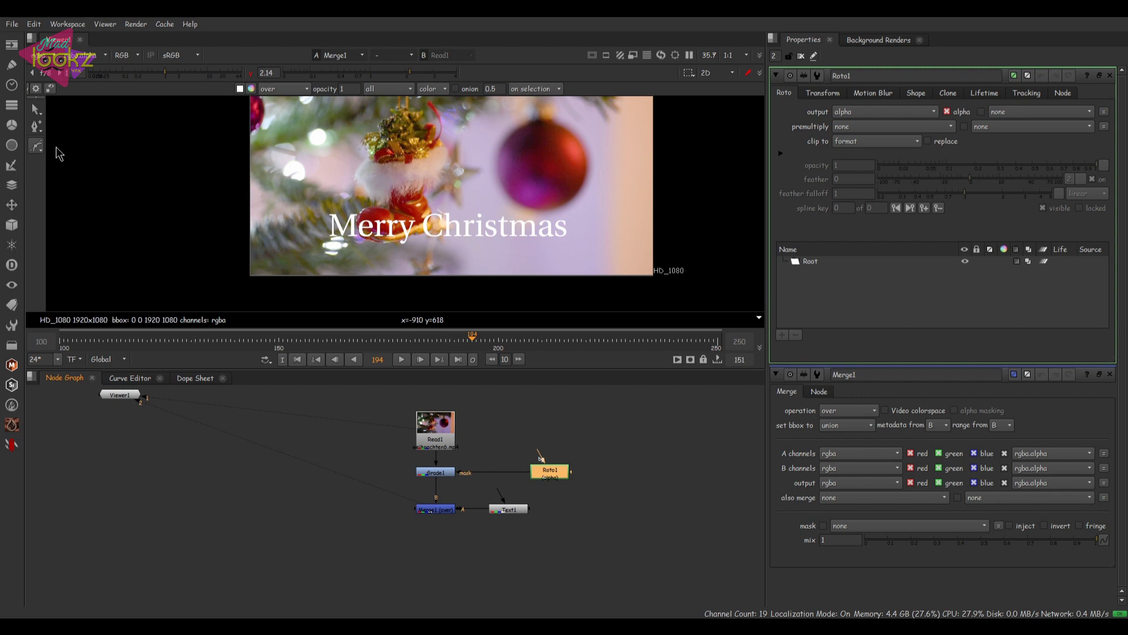
pyautogui.click(37, 147)
pyautogui.click(86, 207)
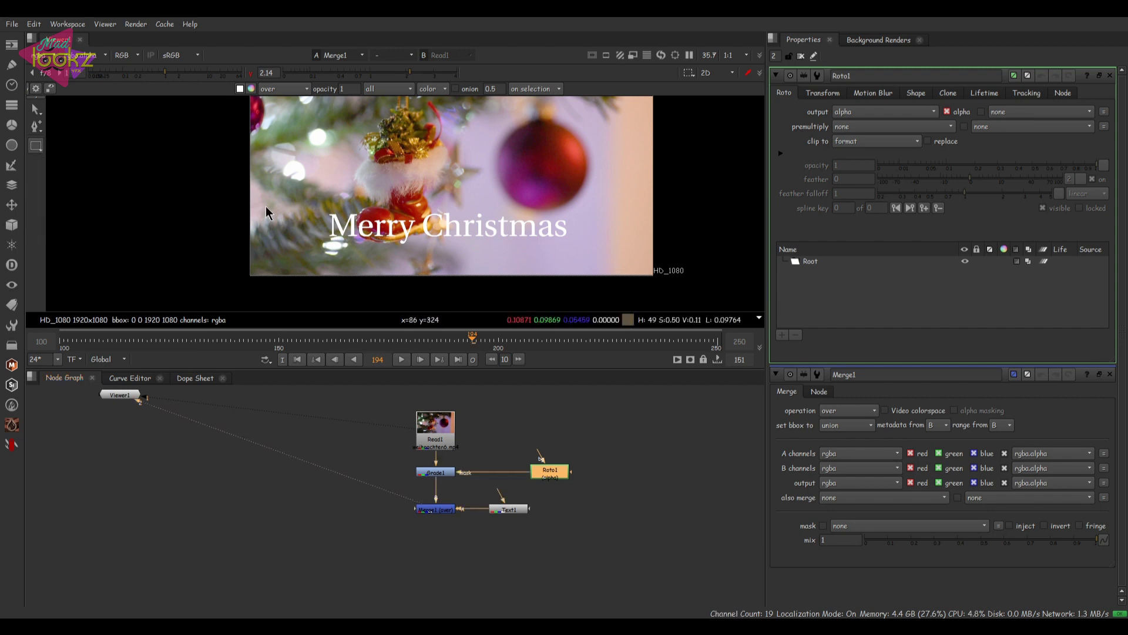
pyautogui.moveTo(233, 205); pyautogui.dragTo(667, 251)
# - Lower the Grade node's lift to about -0.13 to darken the band behind the title
pyautogui.doubleClick(436, 472)
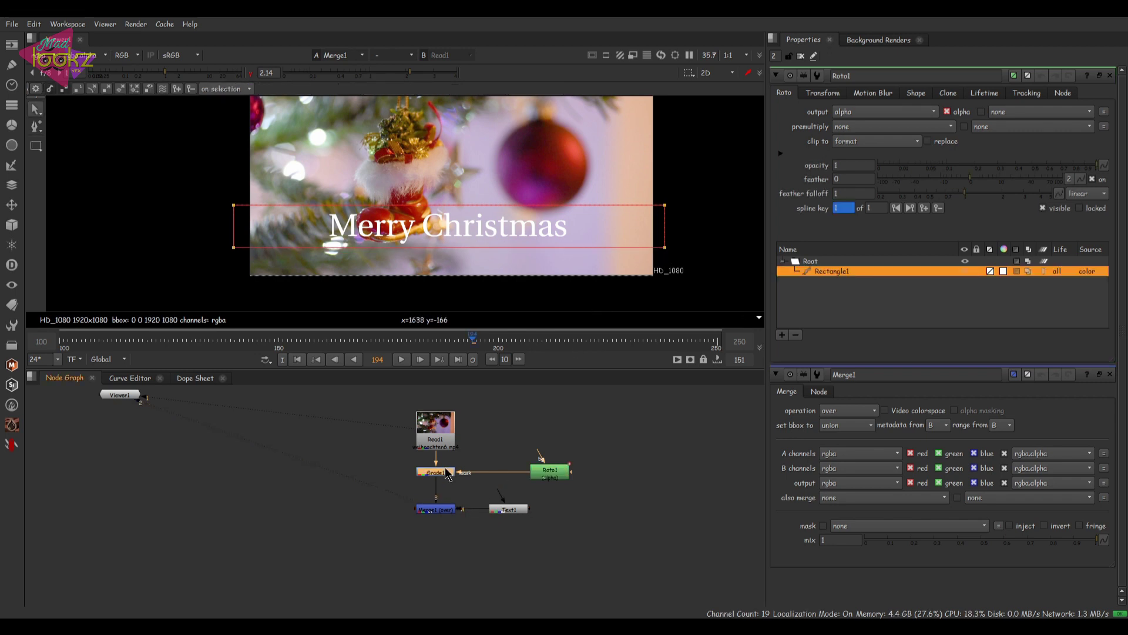
pyautogui.moveTo(971, 154); pyautogui.dragTo(939, 154)
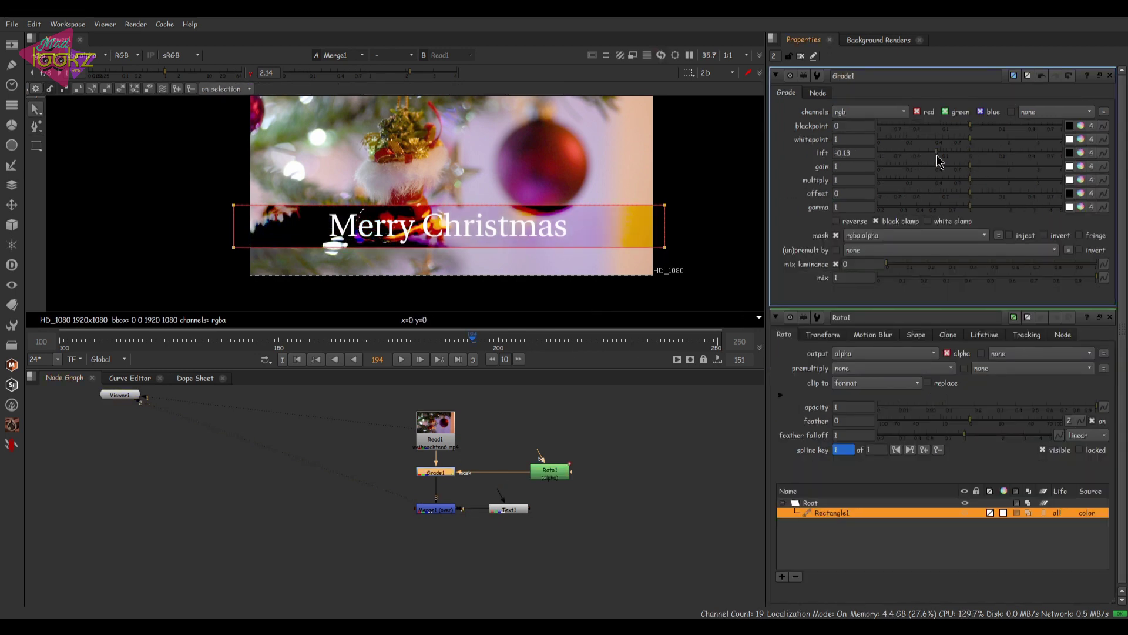
# - Reset Grade1's lift to 0, lower its multiply to about 0.06 to darken the title band, and play the result back
pyautogui.click(969, 154)
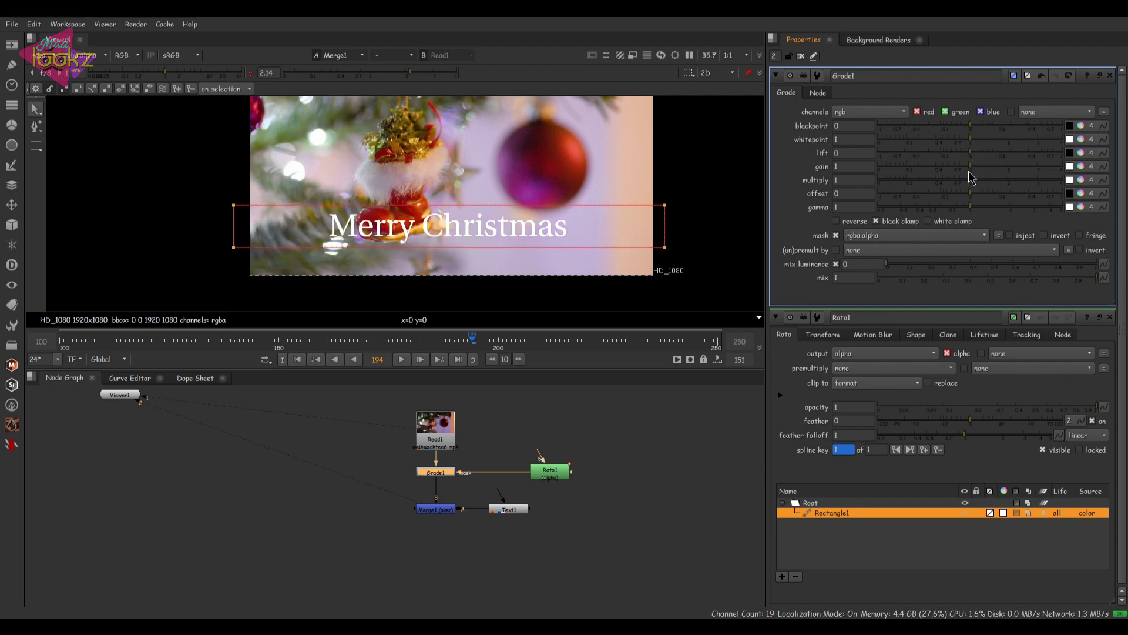
pyautogui.moveTo(973, 181); pyautogui.dragTo(900, 183)
pyautogui.click(707, 226)
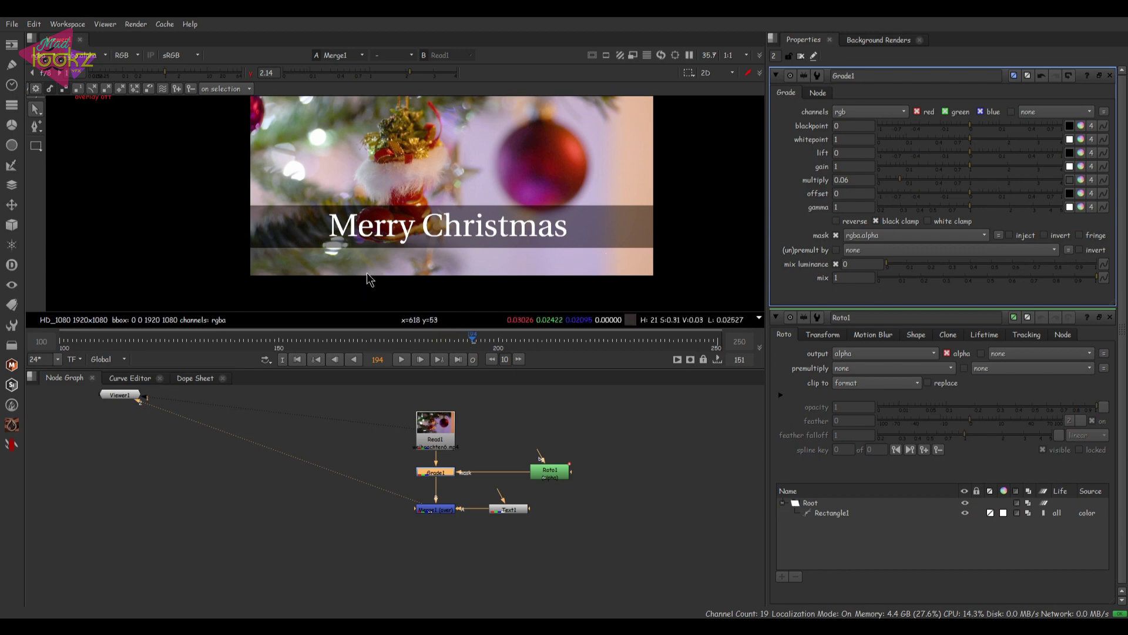
pyautogui.click(402, 361)
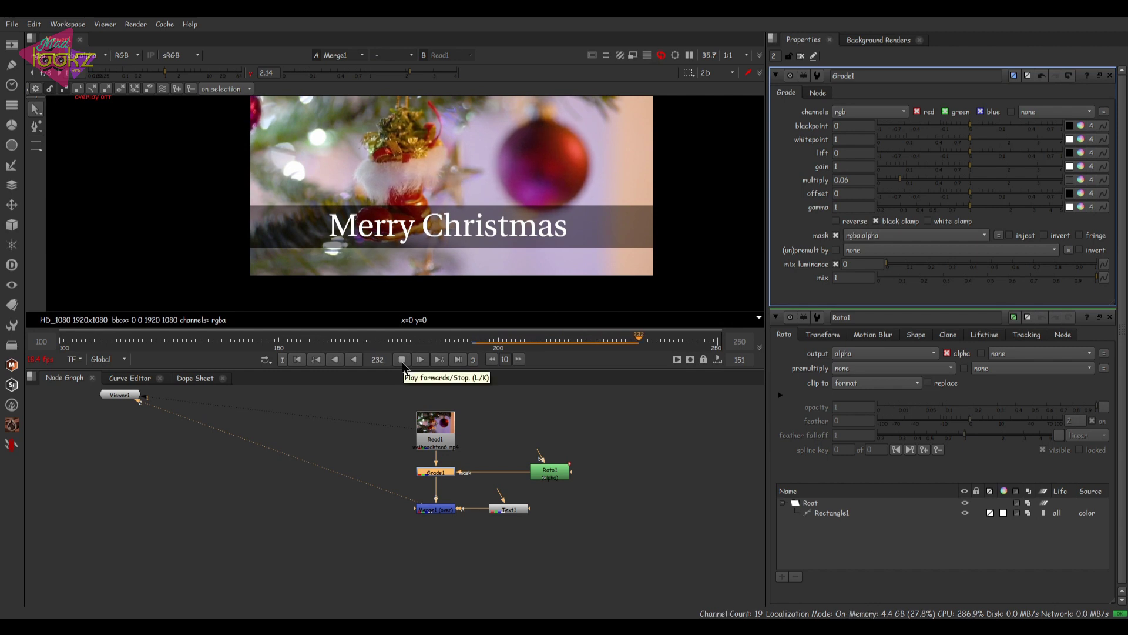
pyautogui.click(401, 362)
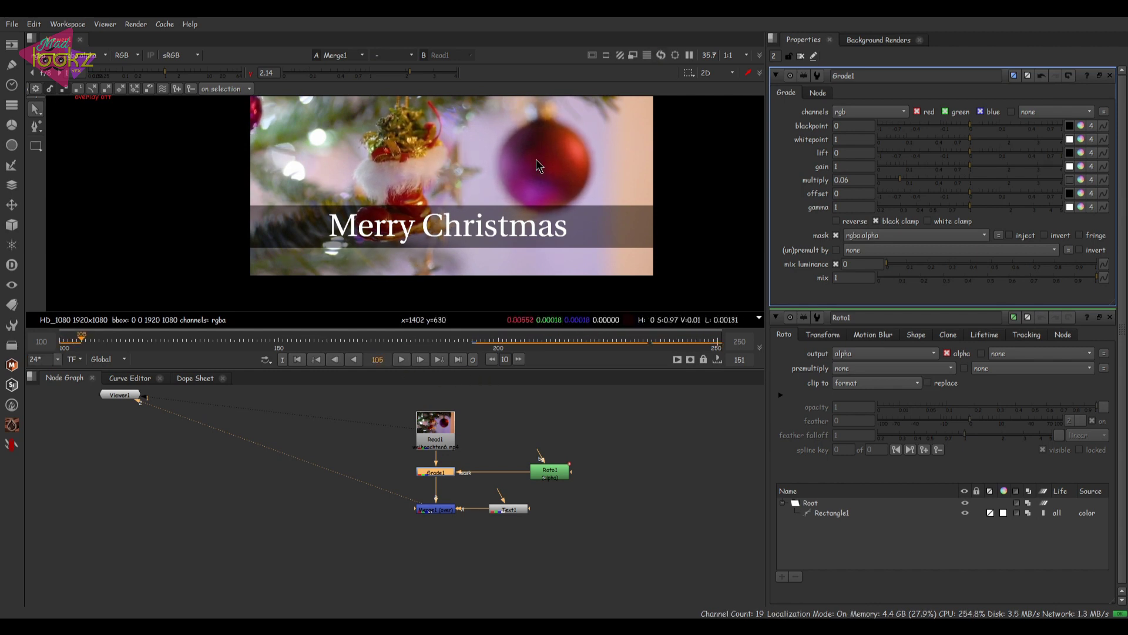
# - Add a Roto node and a Grade node below the Merge node, linking the two together and feeding the Grade from the Merge
pyautogui.moveTo(517, 196); pyautogui.dragTo(481, 213, button='middle')
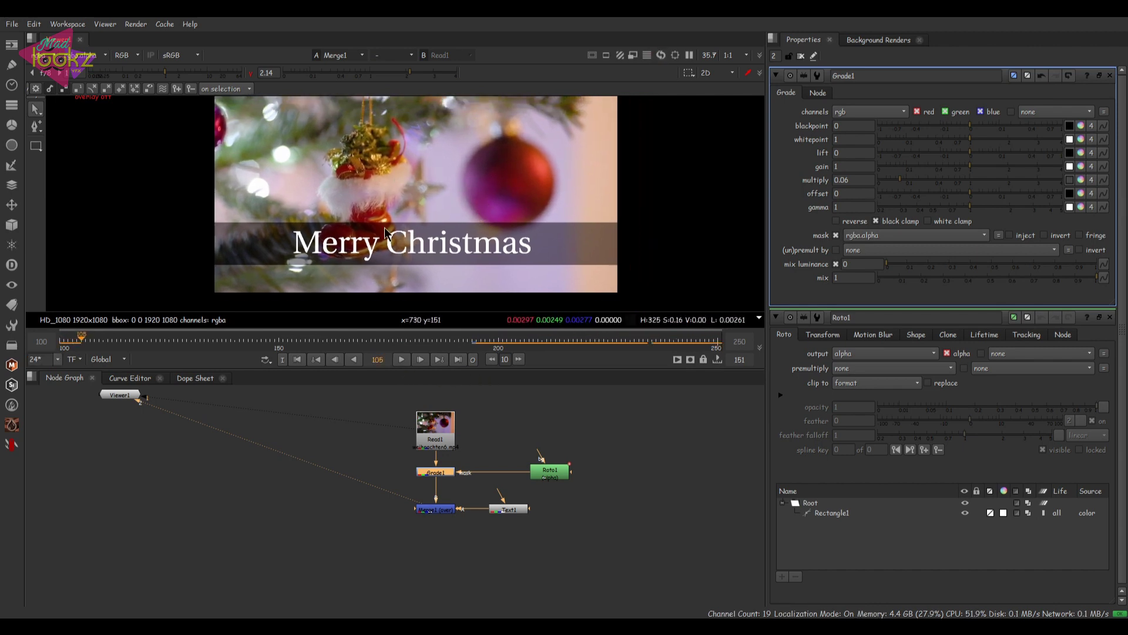
pyautogui.click(554, 554)
pyautogui.moveTo(438, 546); pyautogui.dragTo(449, 548, button='middle')
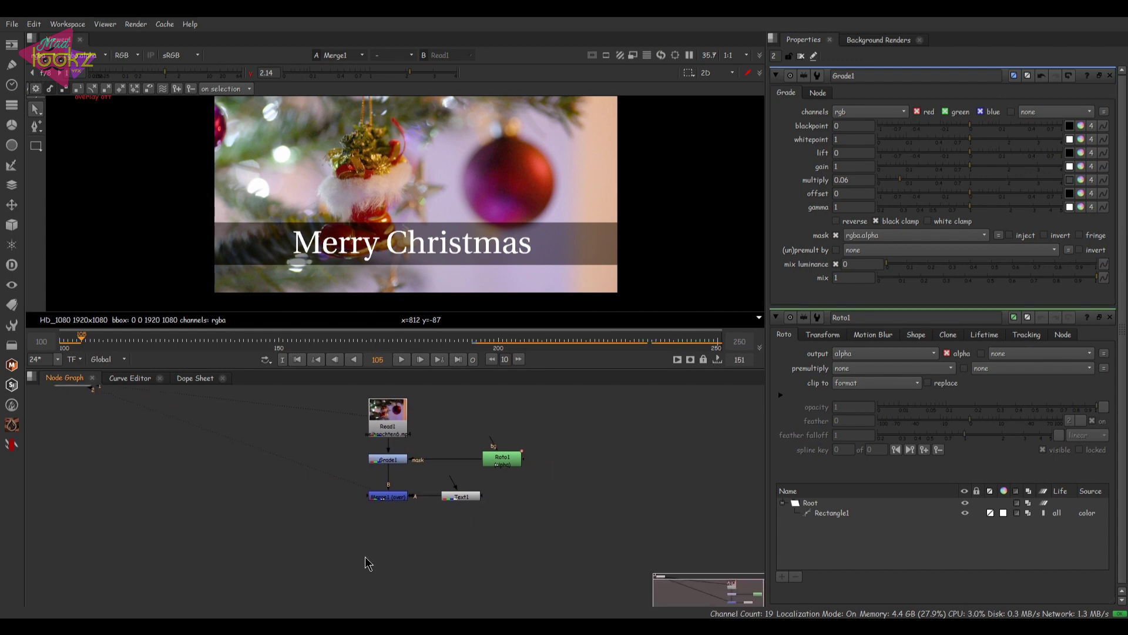
pyautogui.moveTo(295, 487); pyautogui.dragTo(337, 547, button='middle')
pyautogui.moveTo(457, 539); pyautogui.dragTo(466, 542, button='middle')
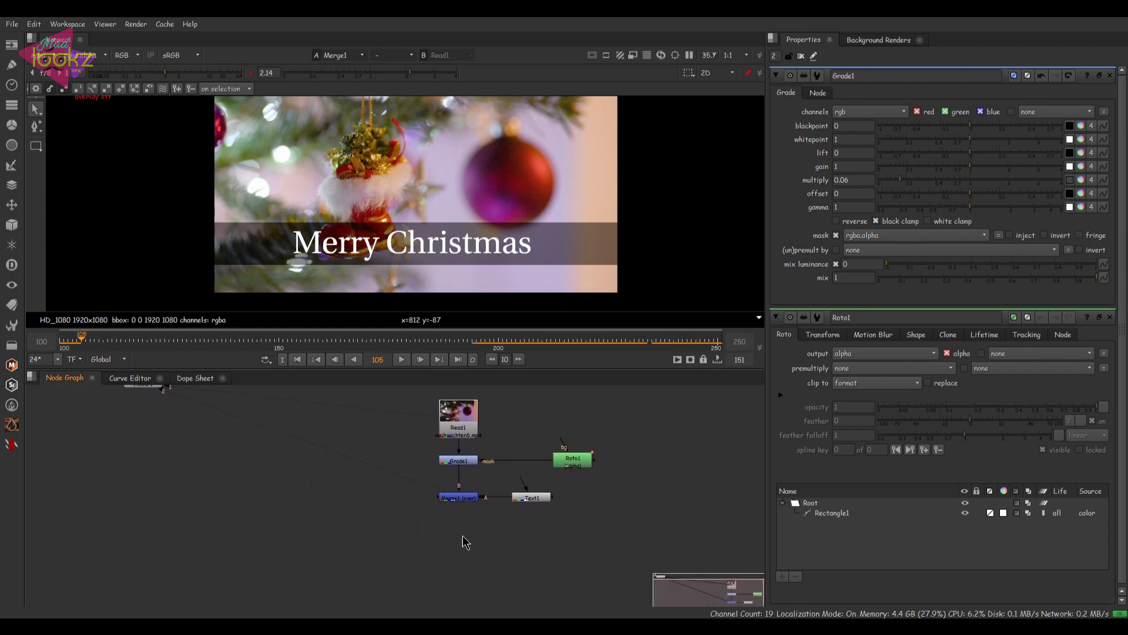
pyautogui.press('o')
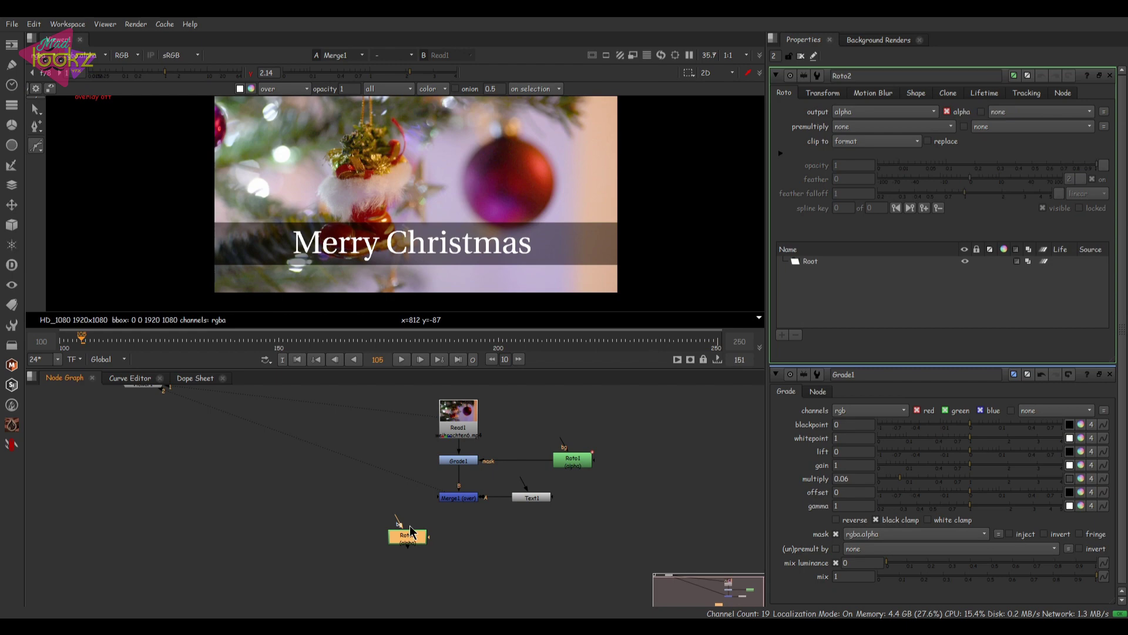
pyautogui.click(461, 533)
pyautogui.press('g')
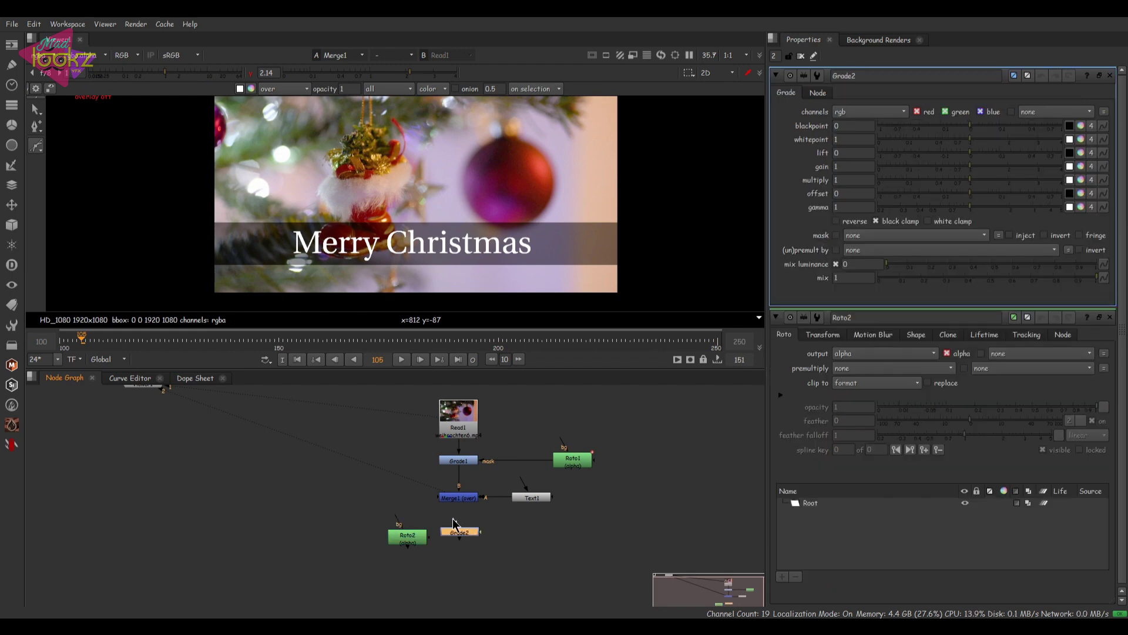
pyautogui.moveTo(466, 536); pyautogui.dragTo(468, 547)
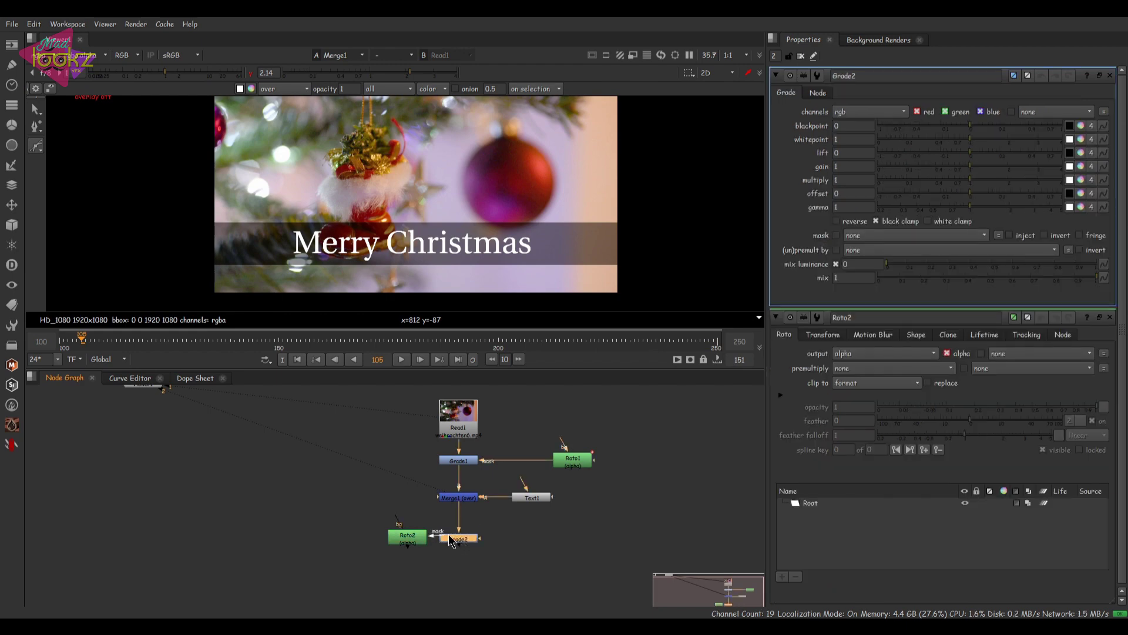
# - Move Read1 up for more room and insert Grade2, together with Roto2, between Read1 and Grade1
pyautogui.moveTo(565, 471); pyautogui.dragTo(432, 509)
pyautogui.scroll(-2, 529, 462)
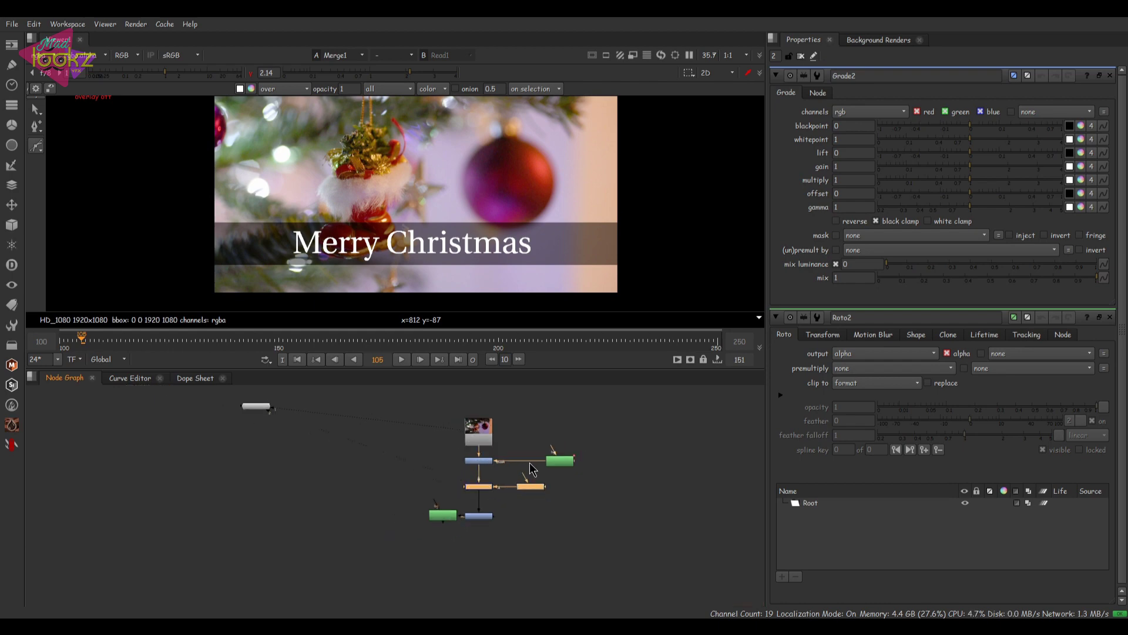
pyautogui.moveTo(492, 441); pyautogui.dragTo(492, 388)
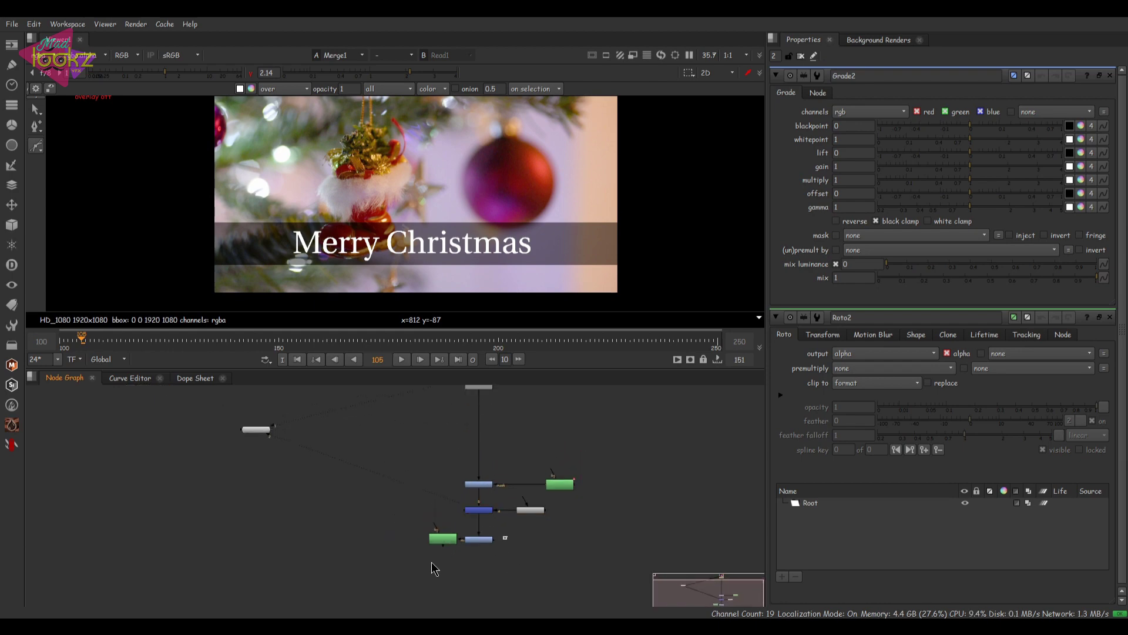
pyautogui.moveTo(432, 569); pyautogui.dragTo(483, 413)
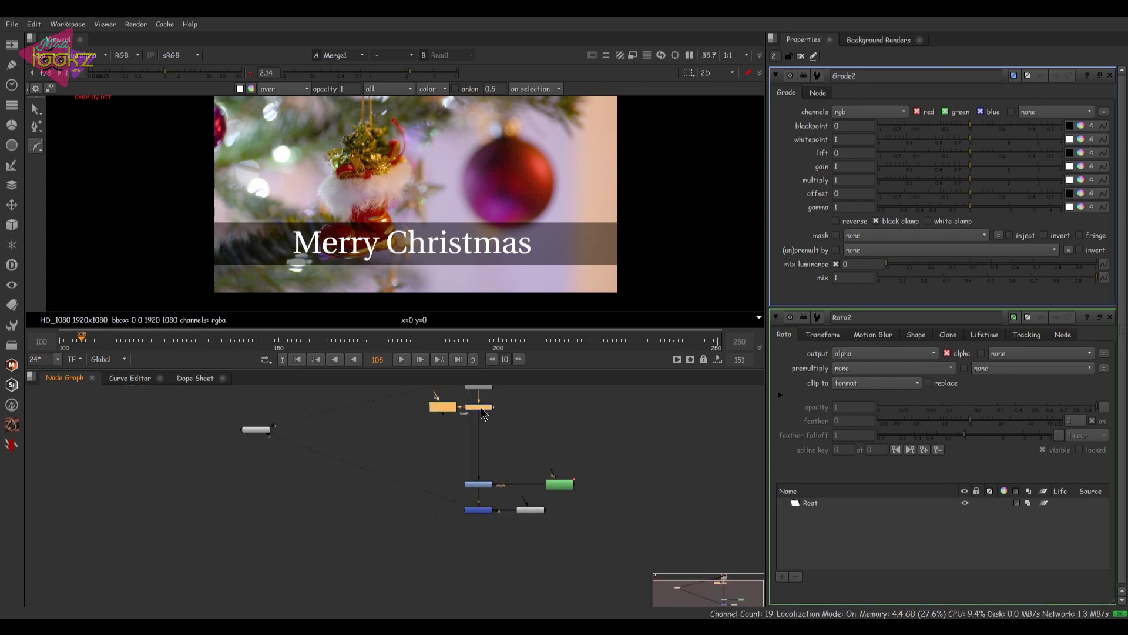
# - Draw an ellipse in Roto2 around the red Christmas bauble at frame 100, with the viewer overlay shown
pyautogui.click(445, 413)
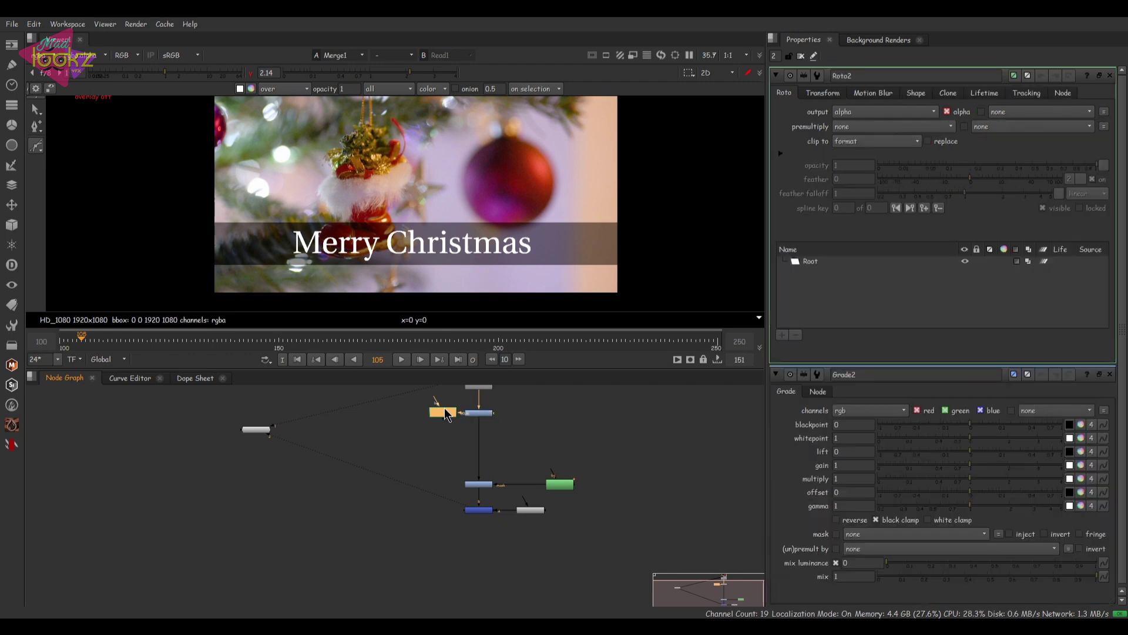
pyautogui.click(297, 359)
pyautogui.moveTo(486, 241); pyautogui.dragTo(476, 293, button='middle')
pyautogui.click(36, 145)
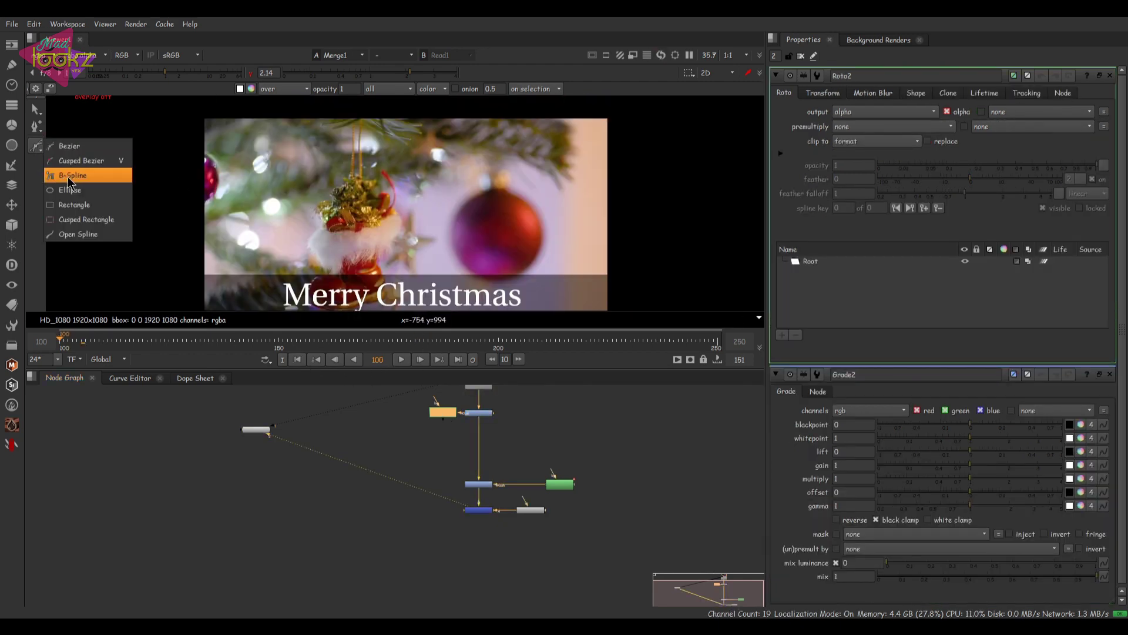
pyautogui.click(65, 189)
pyautogui.moveTo(465, 200); pyautogui.dragTo(458, 159, button='middle')
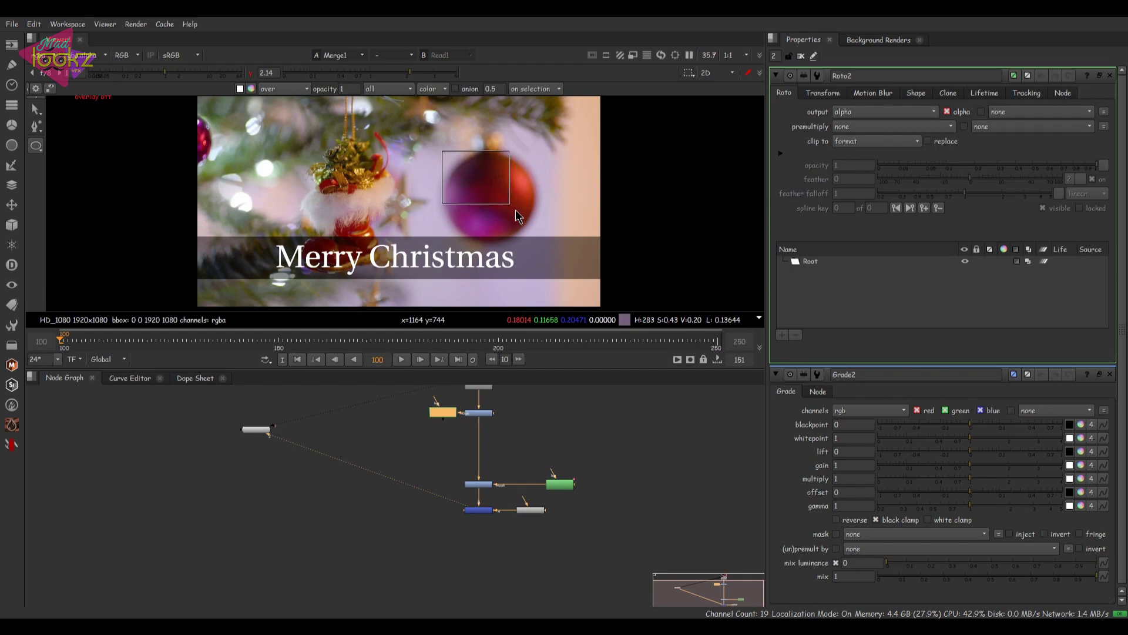
pyautogui.press('o')
pyautogui.moveTo(543, 239); pyautogui.dragTo(537, 234)
# - Fit the ellipse's top and side points to the bauble's edge
pyautogui.scroll(3, 522, 173)
pyautogui.moveTo(485, 183); pyautogui.dragTo(494, 151, button='middle')
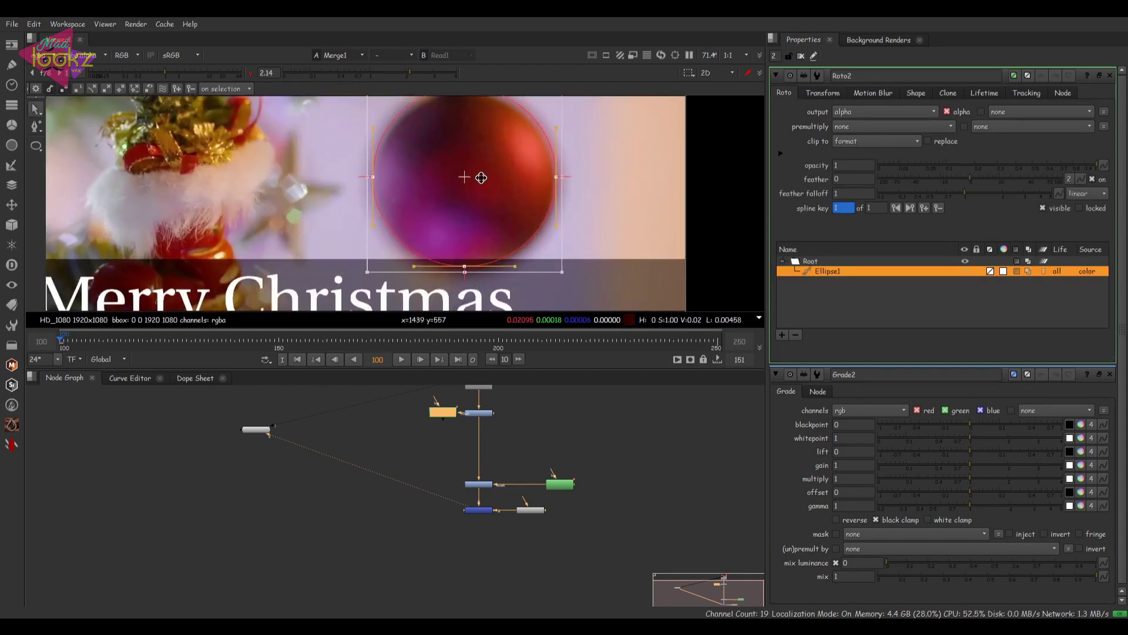
pyautogui.moveTo(598, 112); pyautogui.dragTo(609, 161, button='middle')
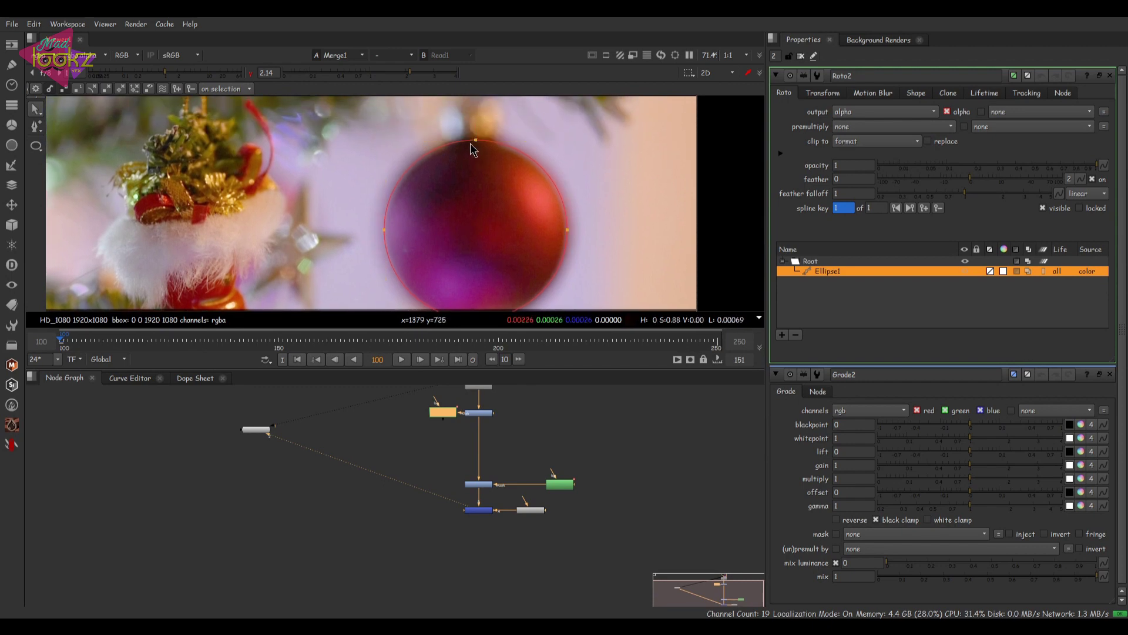
pyautogui.moveTo(476, 140); pyautogui.dragTo(475, 144)
pyautogui.moveTo(568, 233); pyautogui.dragTo(565, 232)
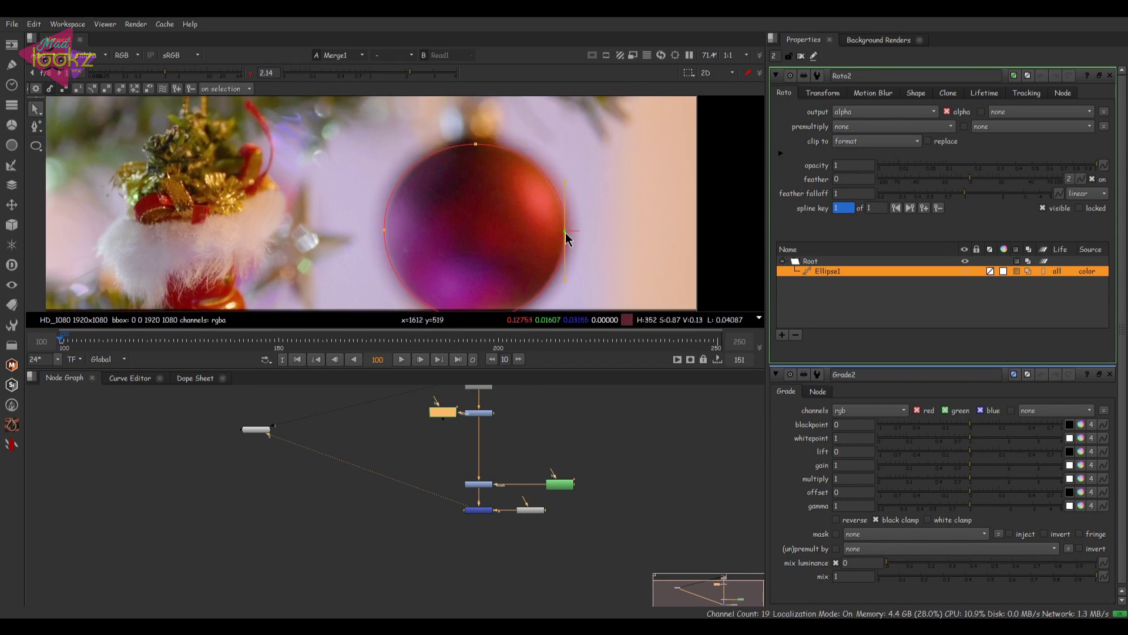
pyautogui.moveTo(383, 230); pyautogui.dragTo(386, 230)
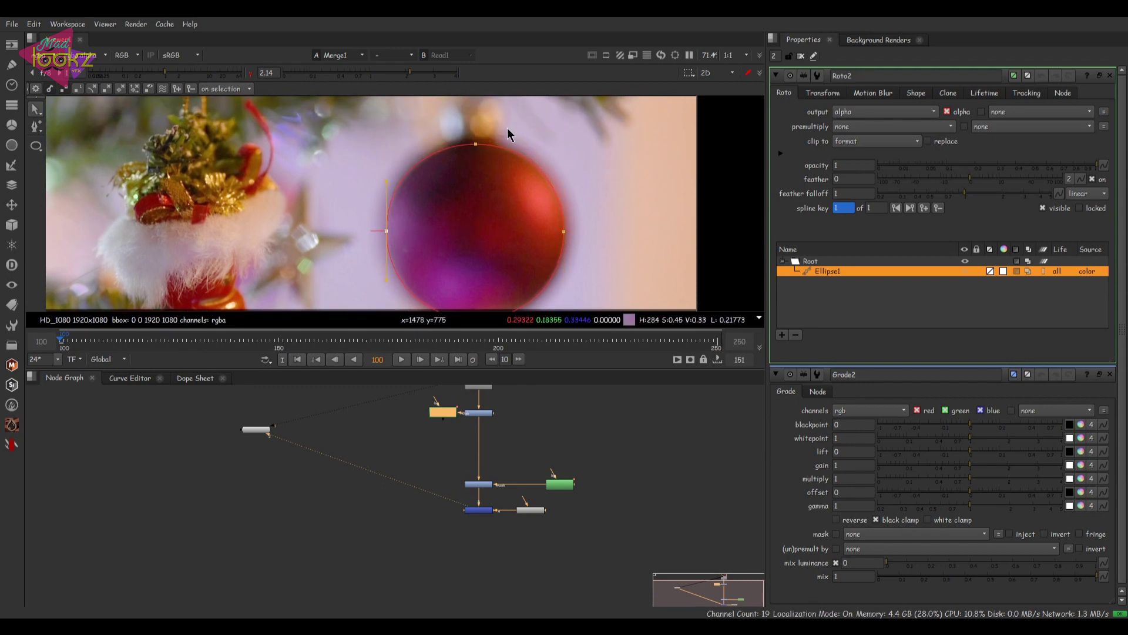
pyautogui.moveTo(475, 144); pyautogui.dragTo(476, 142)
# - Split Grade2's gain into separate colour channels and lower the red gain to 0.33
pyautogui.click(485, 413)
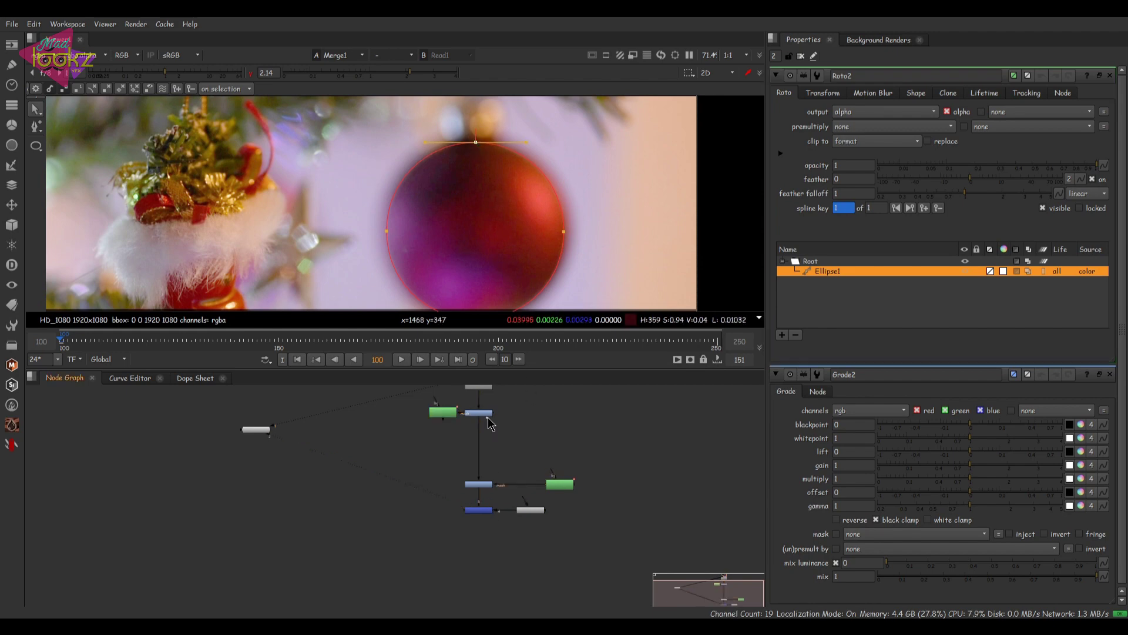
pyautogui.doubleClick(485, 413)
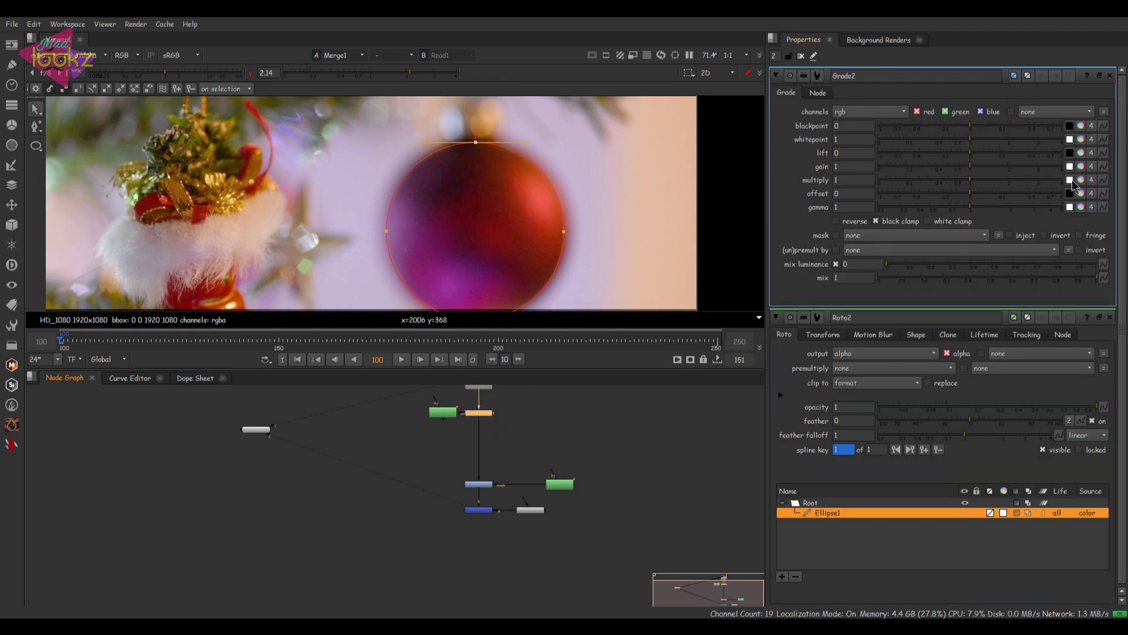
pyautogui.click(1081, 166)
pyautogui.moveTo(967, 181)
pyautogui.mouseDown()
pyautogui.moveTo(932, 182)
pyautogui.moveTo(974, 184)
pyautogui.mouseUp()
pyautogui.click(531, 423)
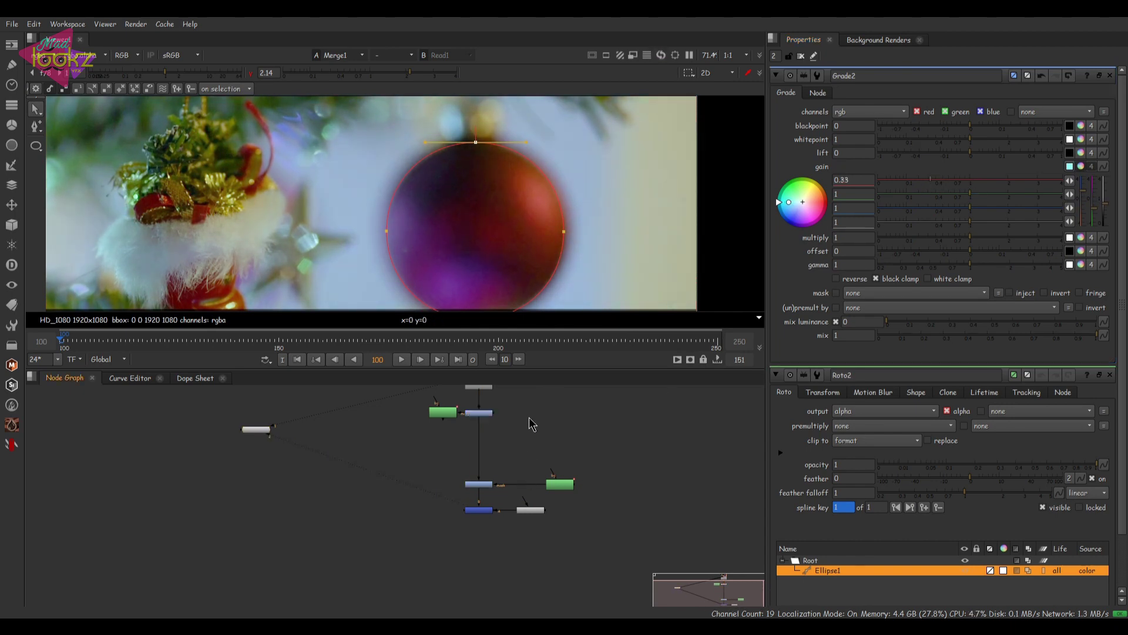
# - View Grade2's output, detach Roto2 from its old link, and connect it to Grade2's mask on the node's other side
pyautogui.moveTo(531, 423); pyautogui.dragTo(534, 492, button='middle')
pyautogui.click(483, 448)
pyautogui.press('1')
pyautogui.click(477, 481)
pyautogui.press('1')
pyautogui.scroll(5, 479, 481)
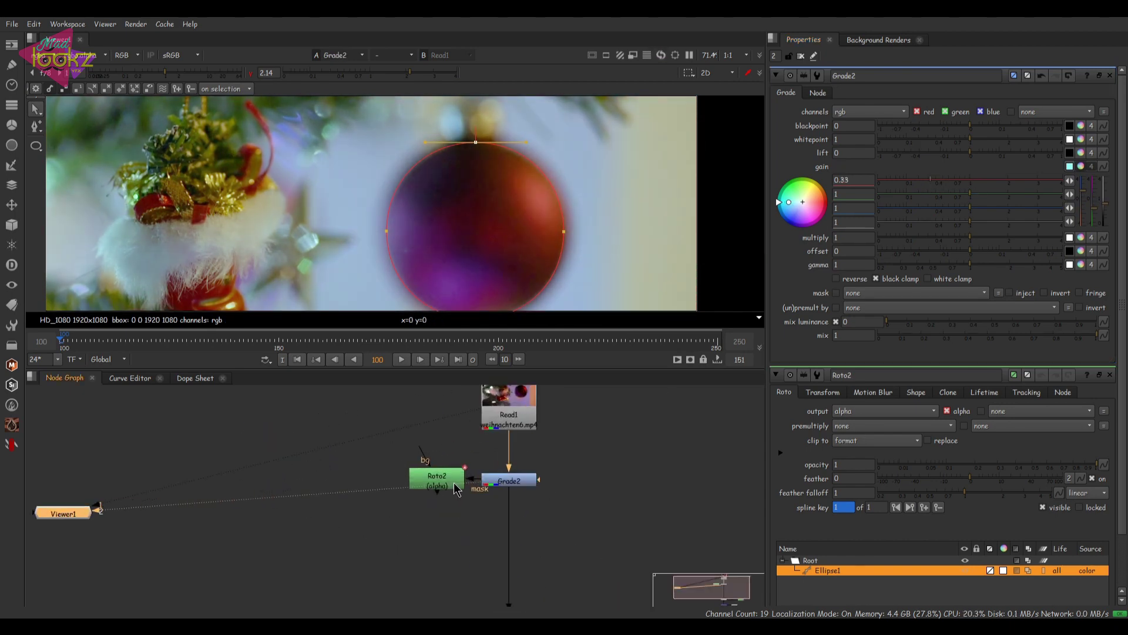
pyautogui.click(412, 467)
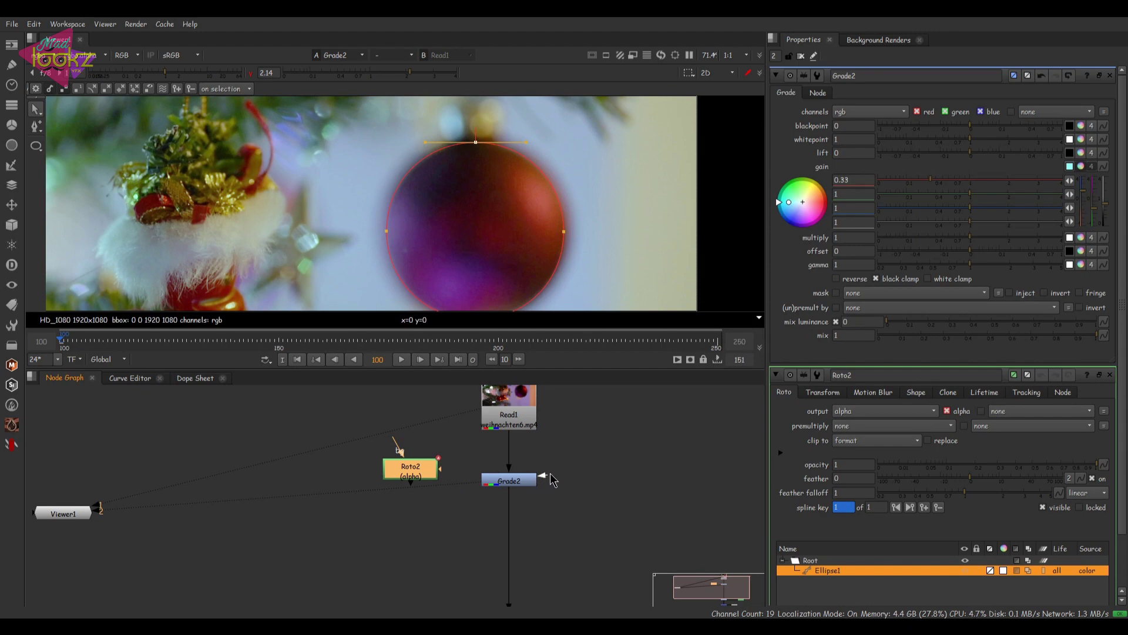
pyautogui.moveTo(434, 473); pyautogui.dragTo(624, 489)
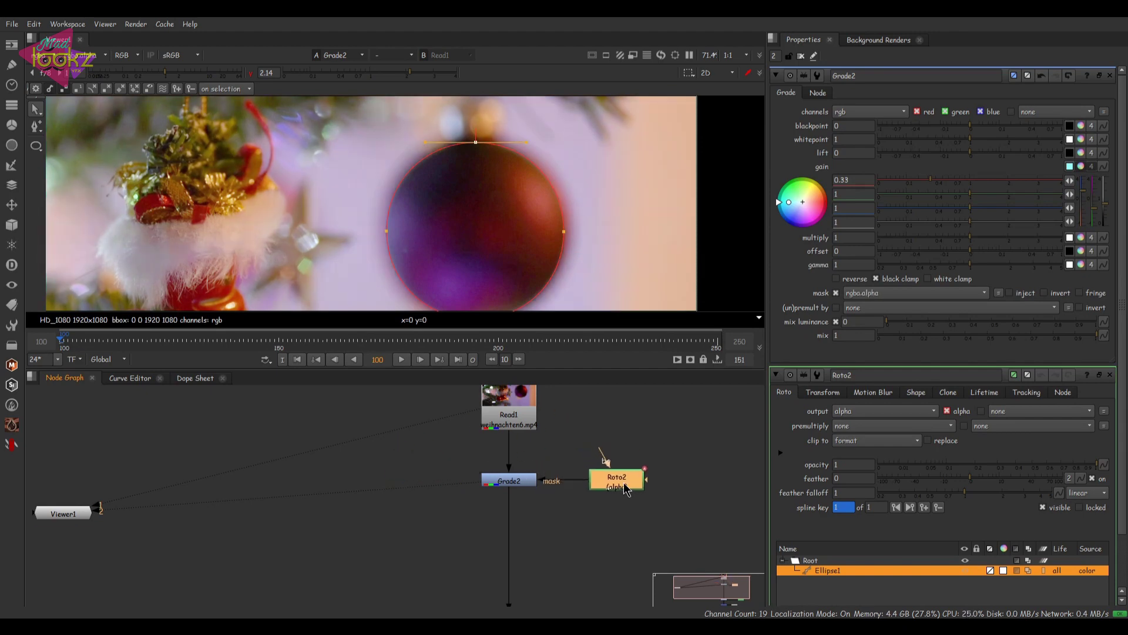
# - Recolour the bauble pure red by setting Grade2's gain to red 1, green 0 and blue 0, and hide the viewer overlay
pyautogui.click(549, 448)
pyautogui.click(509, 480)
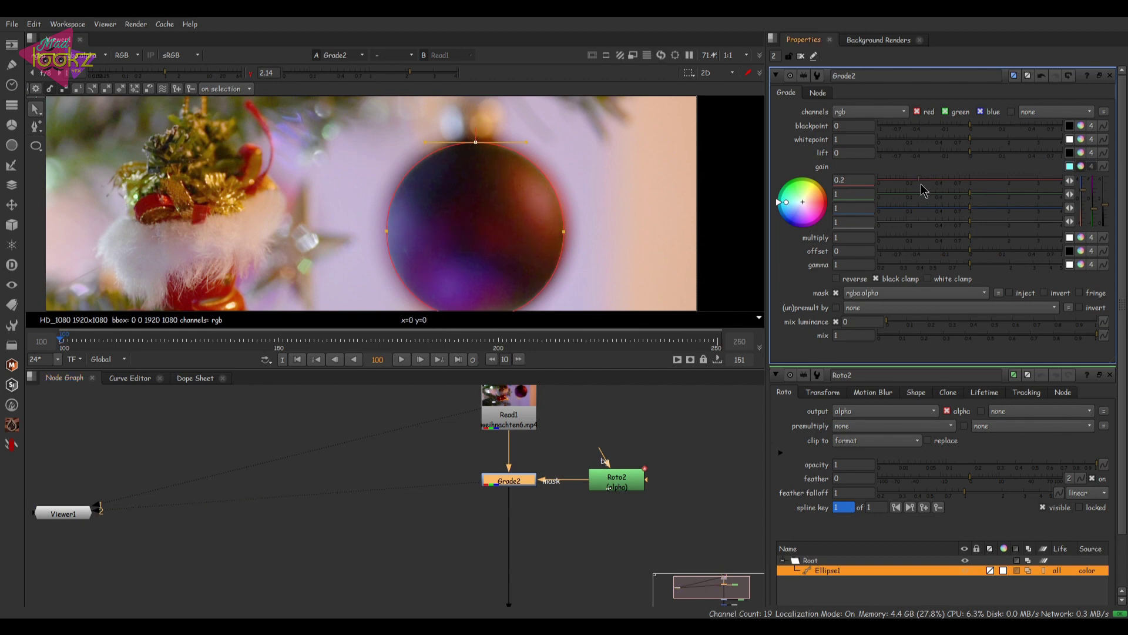
pyautogui.moveTo(922, 182); pyautogui.dragTo(777, 215)
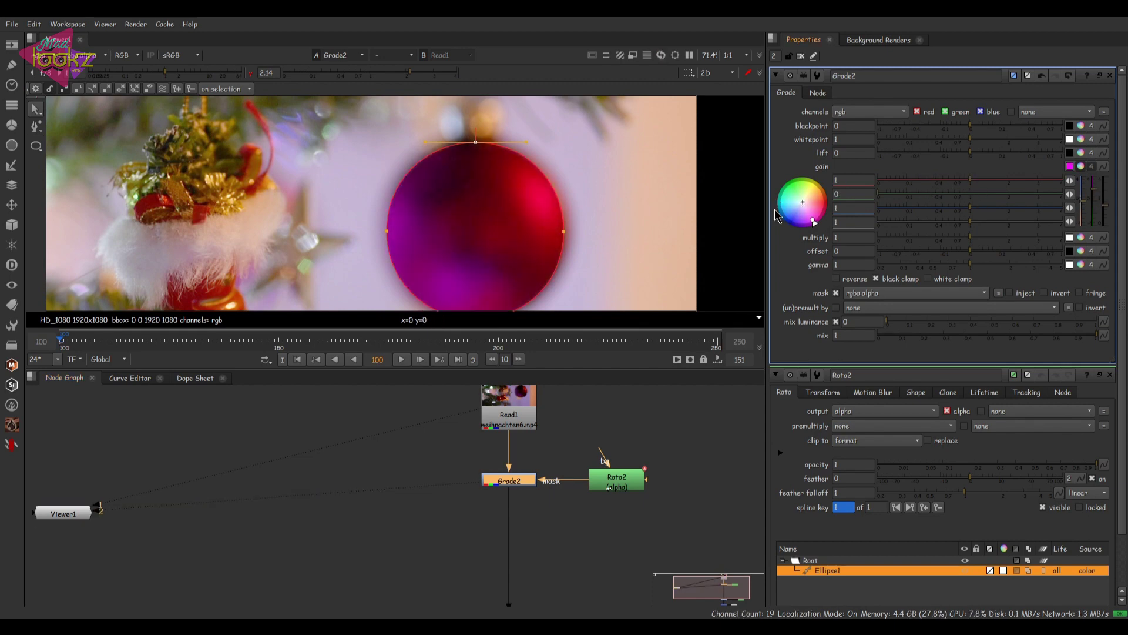
pyautogui.moveTo(950, 208); pyautogui.dragTo(595, 245)
pyautogui.moveTo(594, 245); pyautogui.dragTo(577, 235, button='middle')
pyautogui.press('q')
pyautogui.scroll(-2, 577, 235)
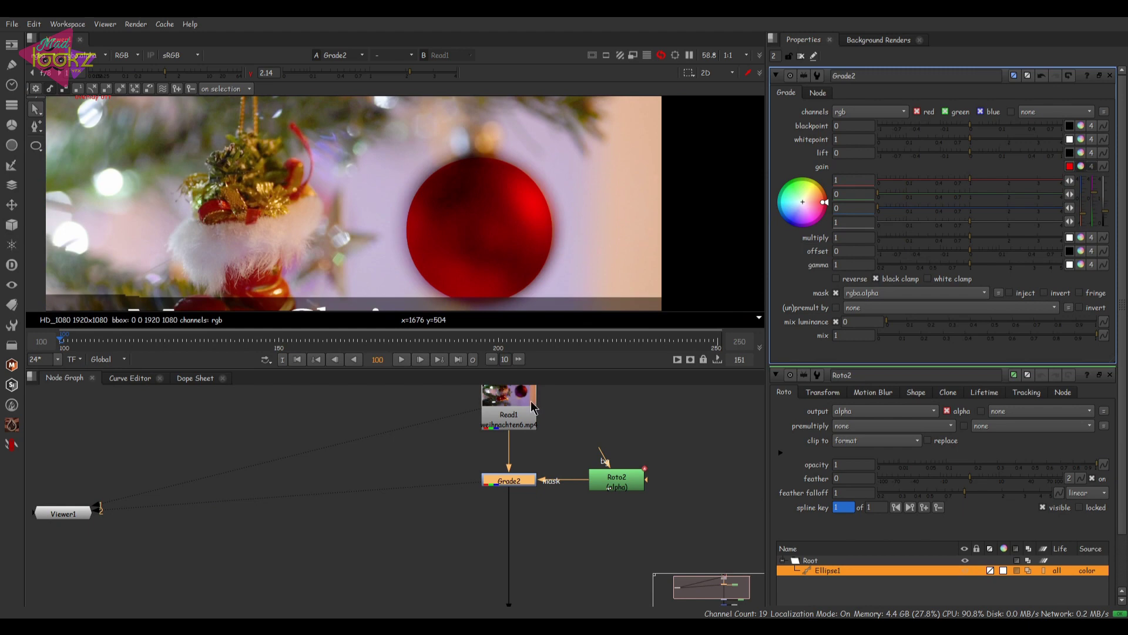
# - View Grade2's output and scrub the timeline to check how the ellipse mask fits the bauble on other frames
pyautogui.click(543, 438)
pyautogui.press('1')
pyautogui.press('1')
pyautogui.scroll(-2, 570, 229)
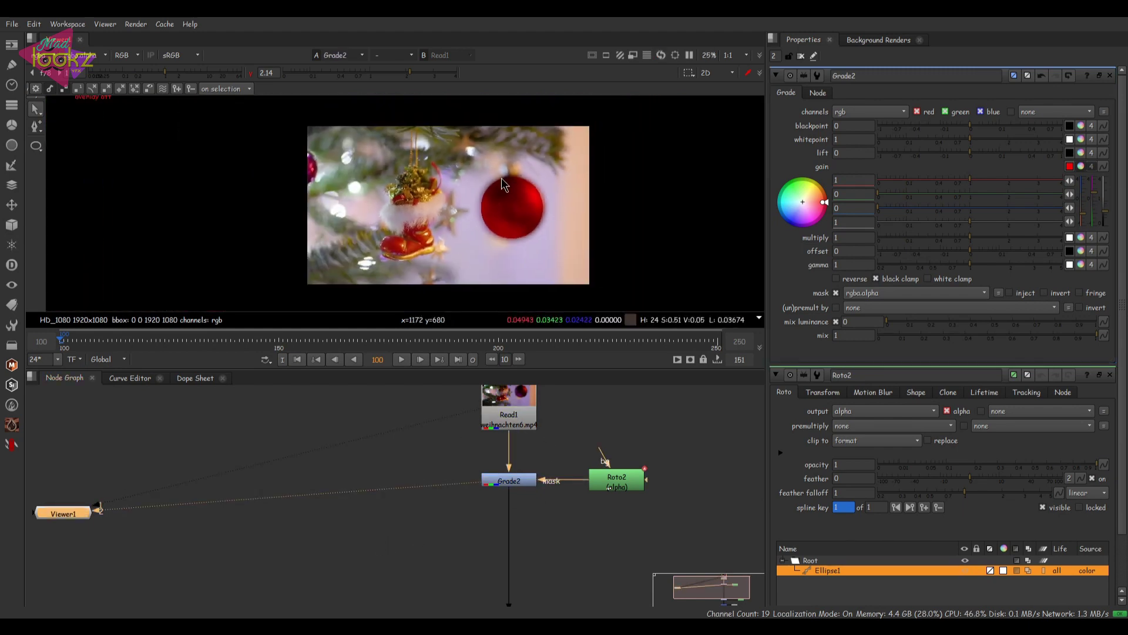
pyautogui.scroll(2, 505, 200)
pyautogui.moveTo(466, 346); pyautogui.dragTo(242, 347)
pyautogui.click(525, 341)
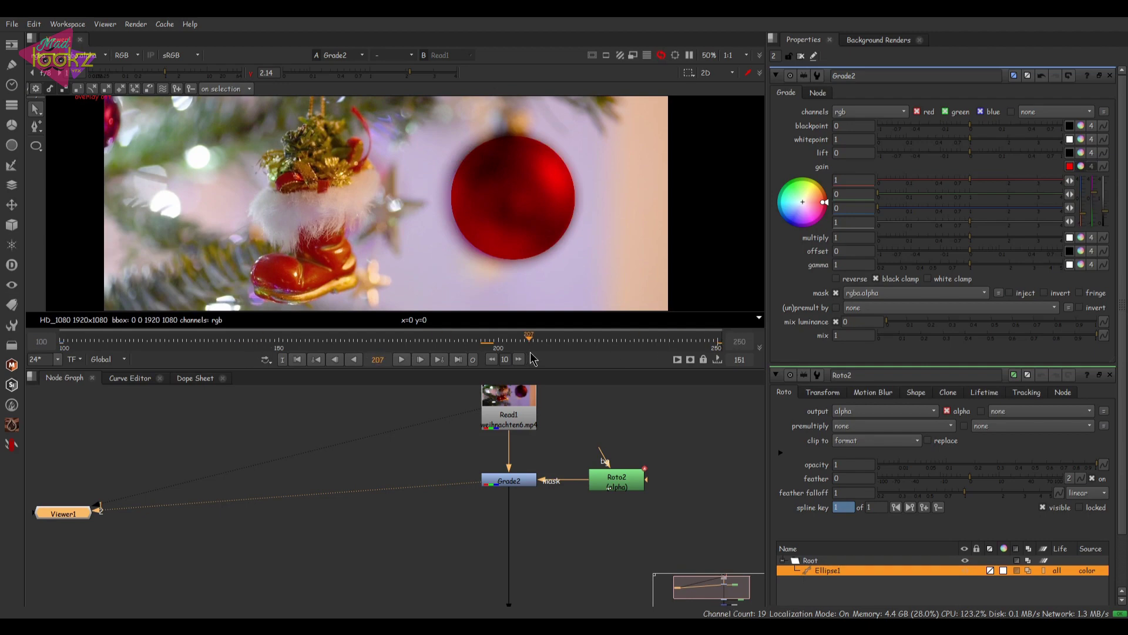
# - Open Roto2's properties and show its ellipse overlay on the bauble at frame 206
pyautogui.click(613, 487)
pyautogui.doubleClick(611, 488)
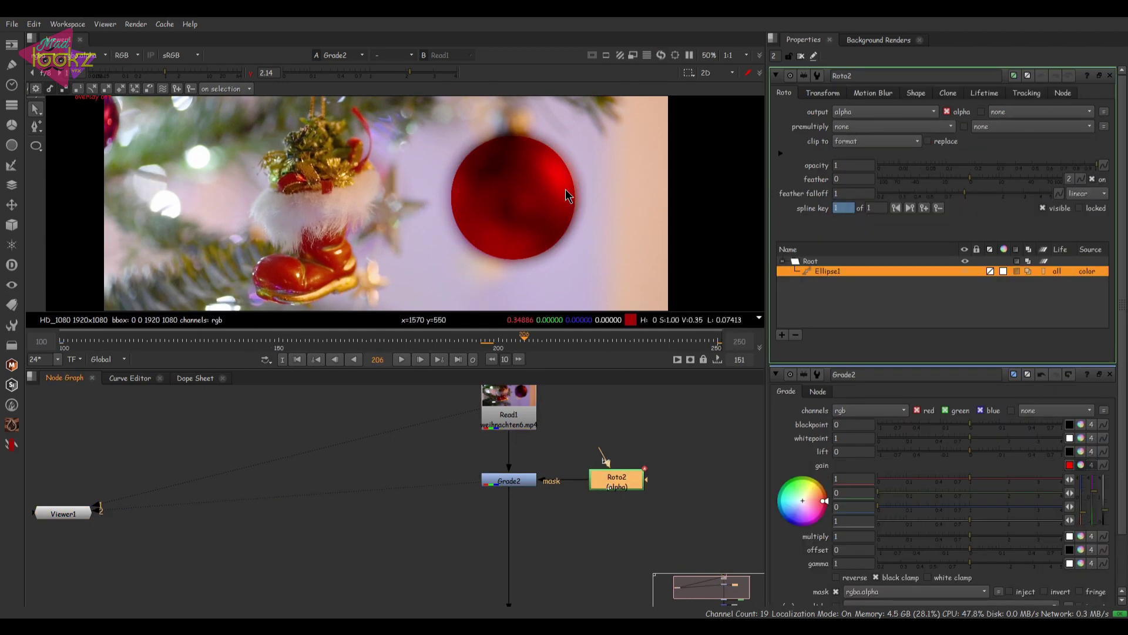
pyautogui.moveTo(569, 196); pyautogui.dragTo(522, 205, button='middle')
pyautogui.press('o')
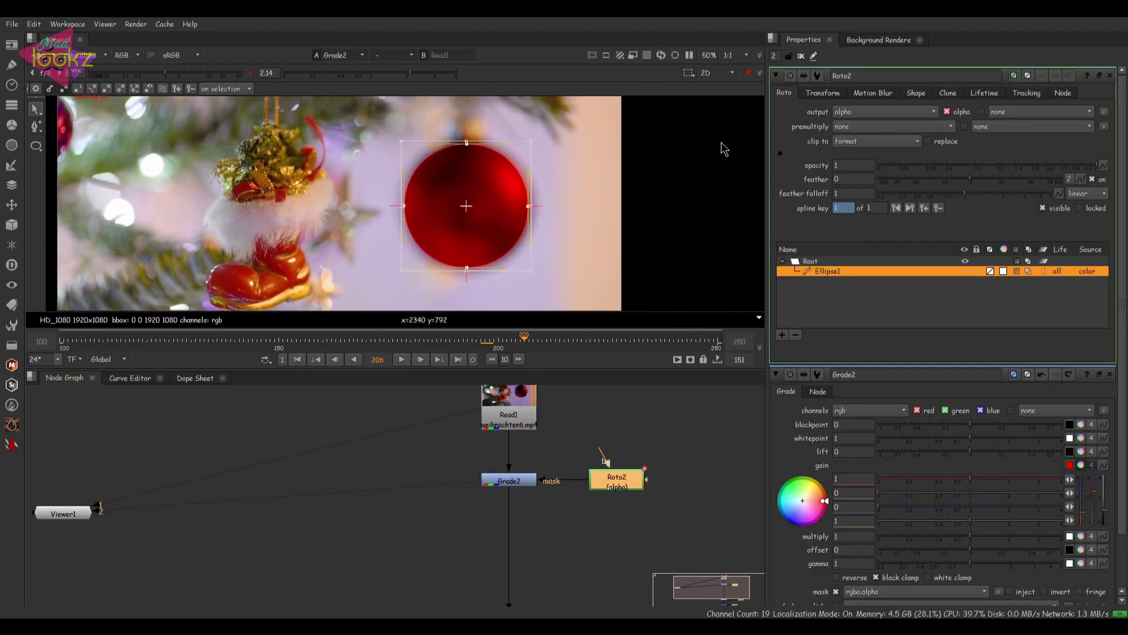
# - Add a Mocha Pro node beside Read1 and connect its Source input to Read1
pyautogui.click(577, 507)
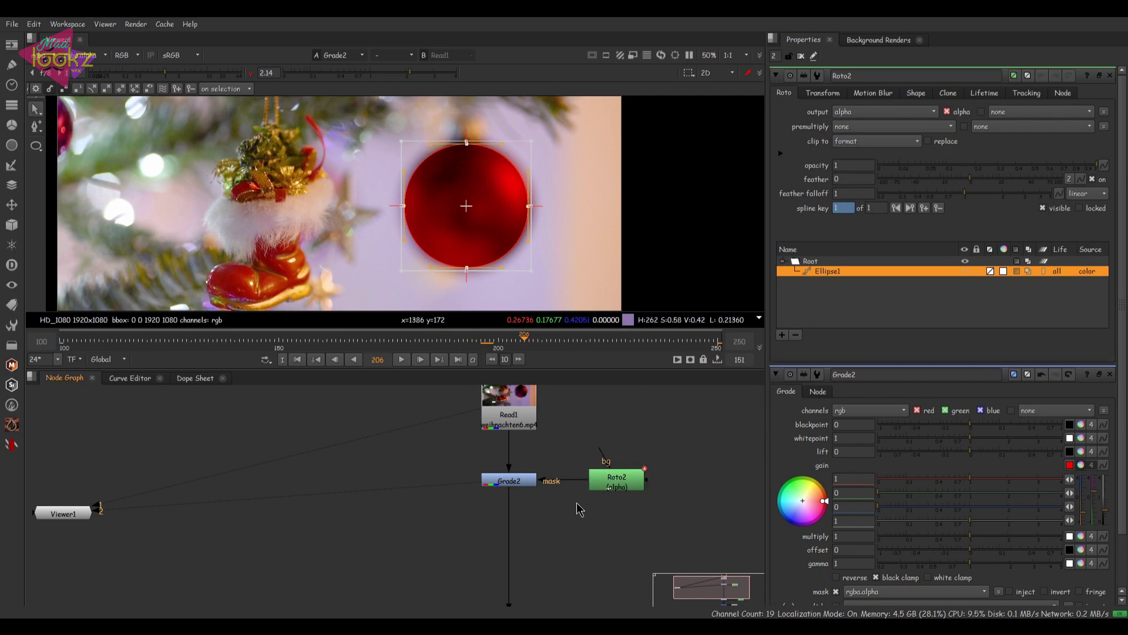
pyautogui.moveTo(577, 506); pyautogui.dragTo(467, 531, button='middle')
pyautogui.scroll(-3, 467, 532)
pyautogui.press('Tab')
pyautogui.write('mocha')
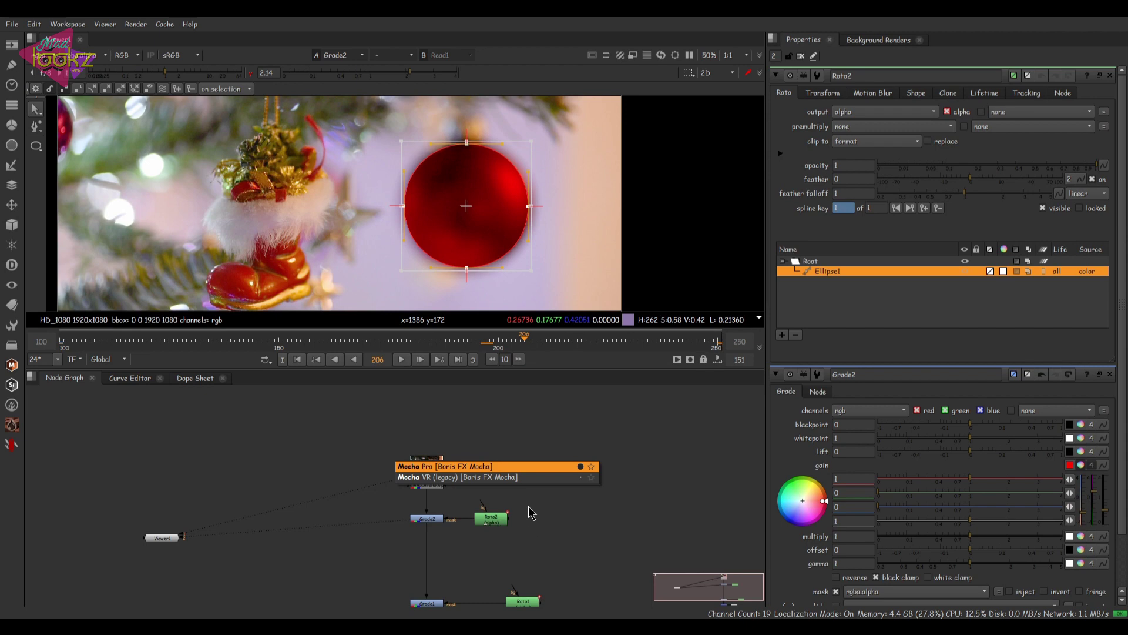
pyautogui.press('Return')
pyautogui.scroll(2, 507, 462)
pyautogui.moveTo(503, 458); pyautogui.dragTo(355, 488)
pyautogui.moveTo(493, 474); pyautogui.dragTo(506, 482)
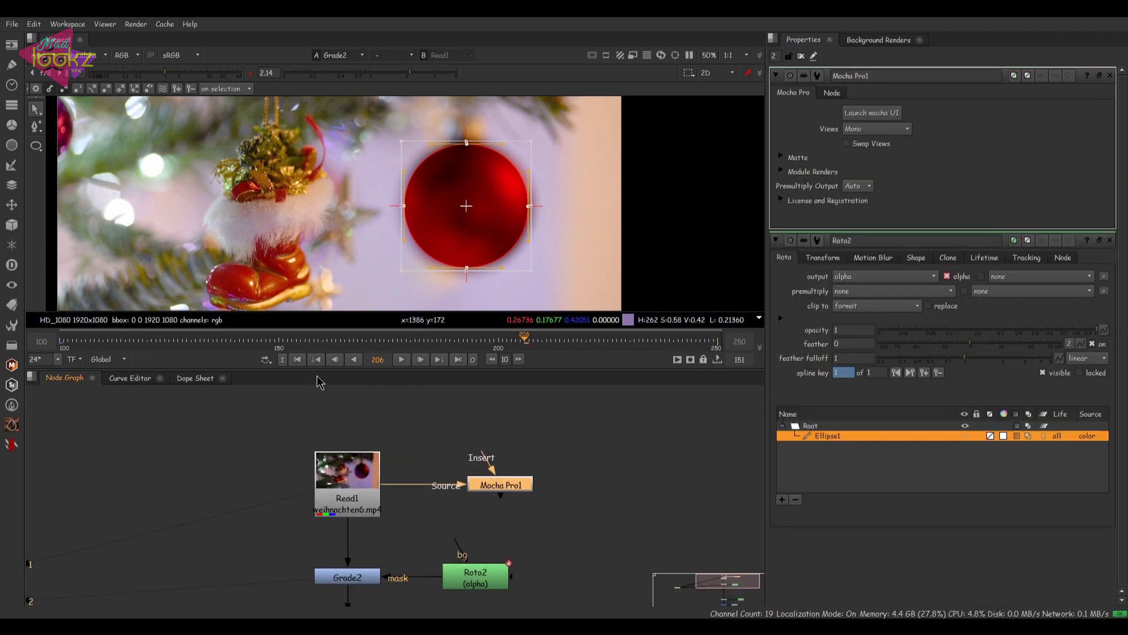
# - Launch the Mocha interface from the first frame, scrub the clip to check the bauble's motion, and return to frame 100
pyautogui.click(299, 361)
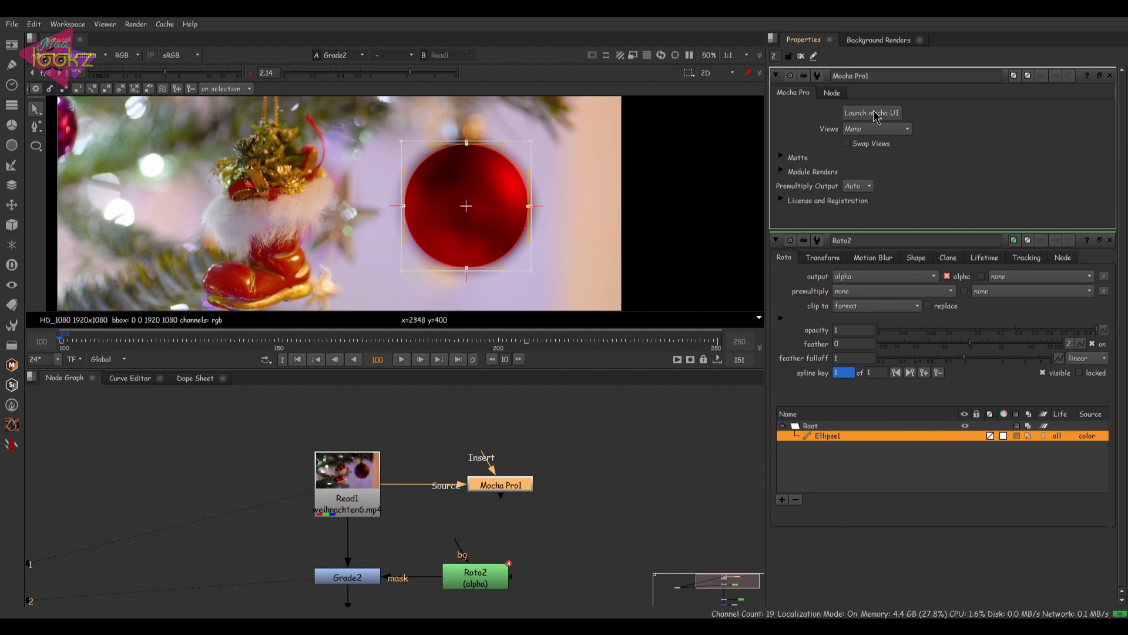
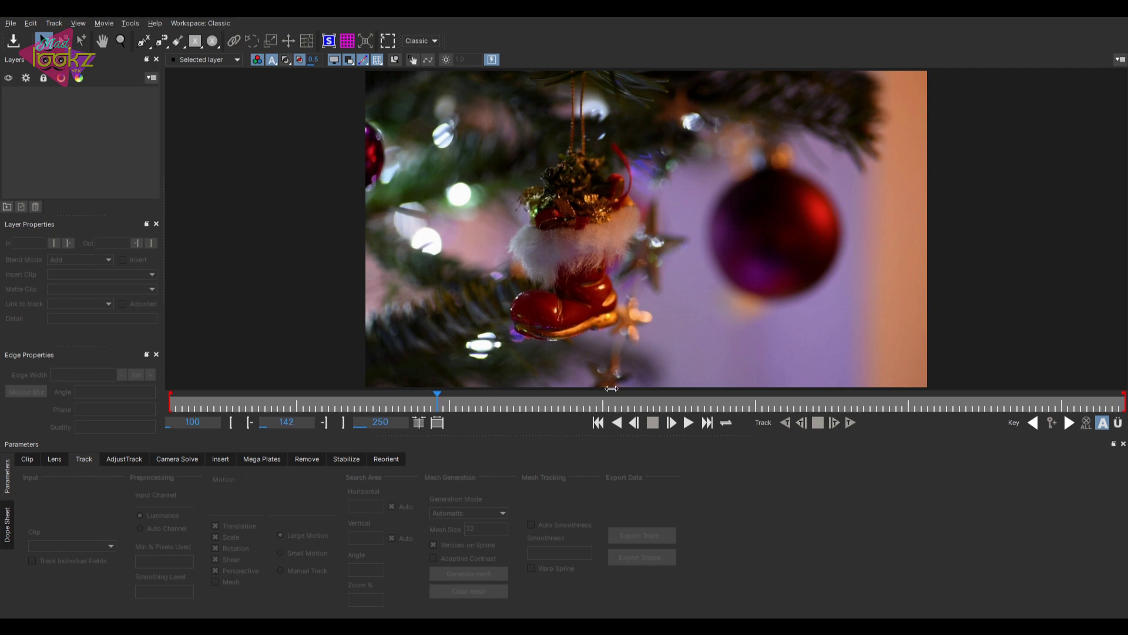
pyautogui.moveTo(714, 400); pyautogui.dragTo(887, 205)
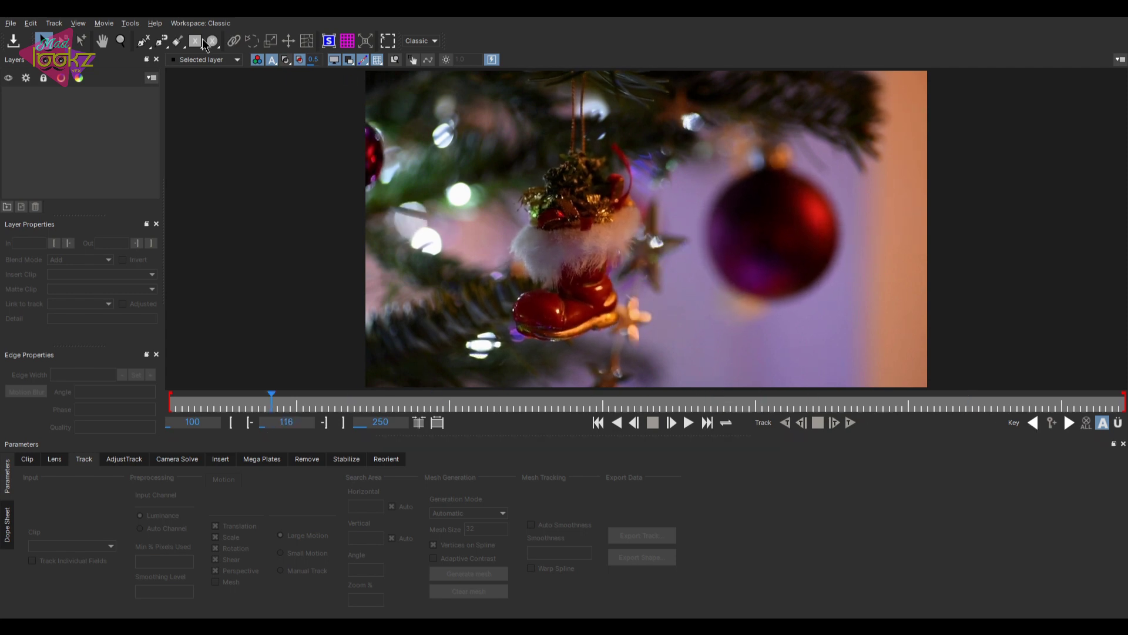
pyautogui.click(147, 43)
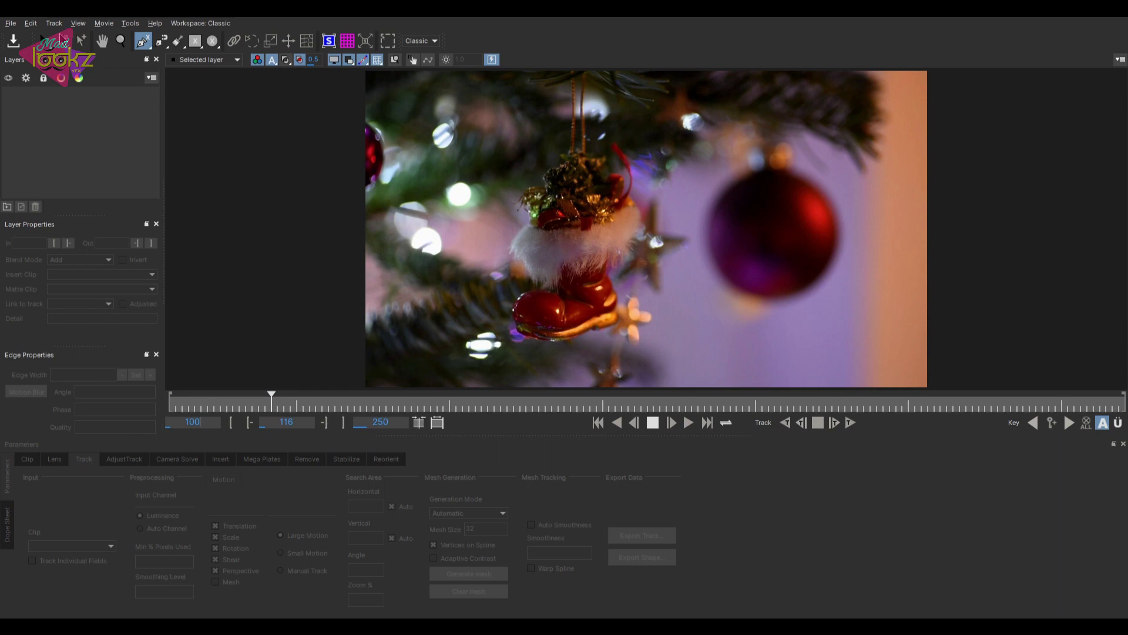
pyautogui.click(50, 38)
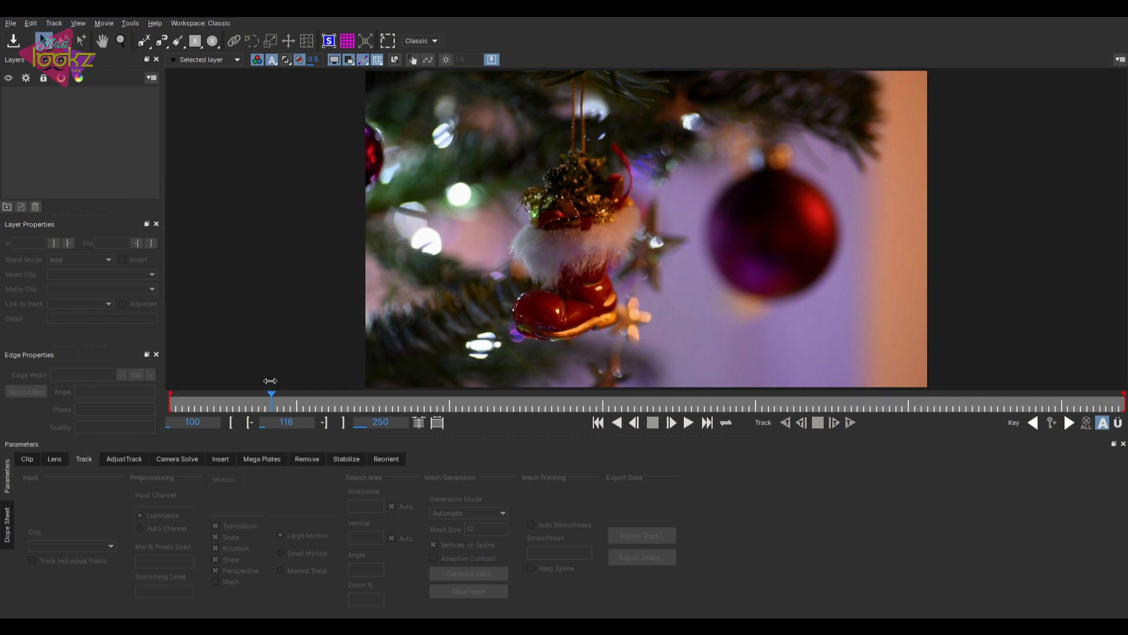
pyautogui.press('Home')
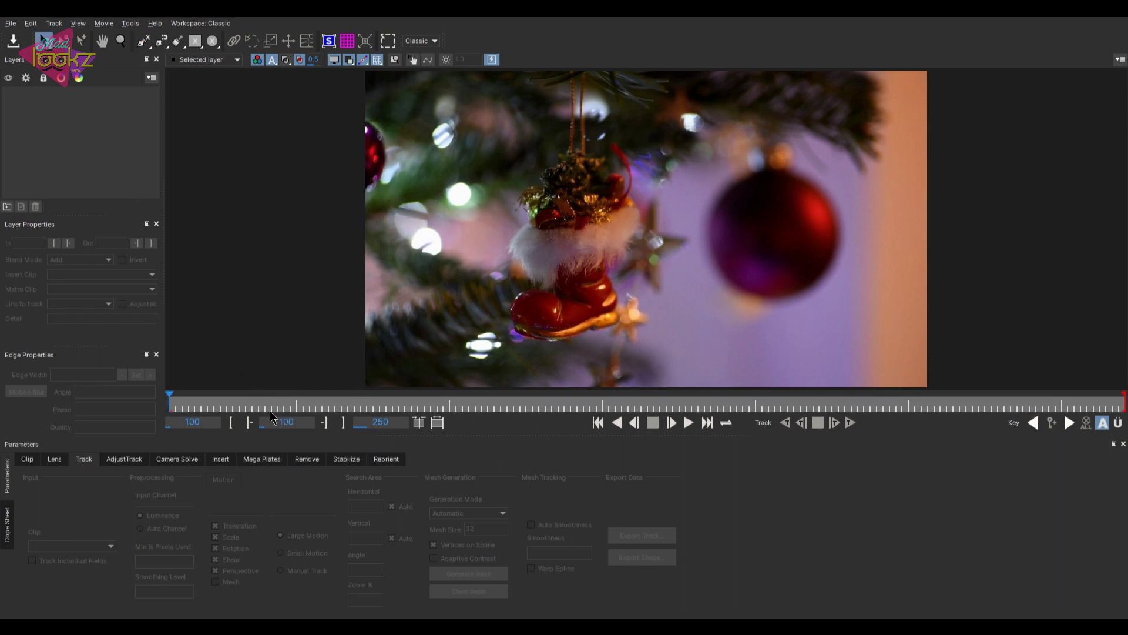
# - Draw a closed X-spline with points all around the bauble's edge at frame 100
pyautogui.click(147, 50)
pyautogui.click(144, 59)
pyautogui.click(707, 219)
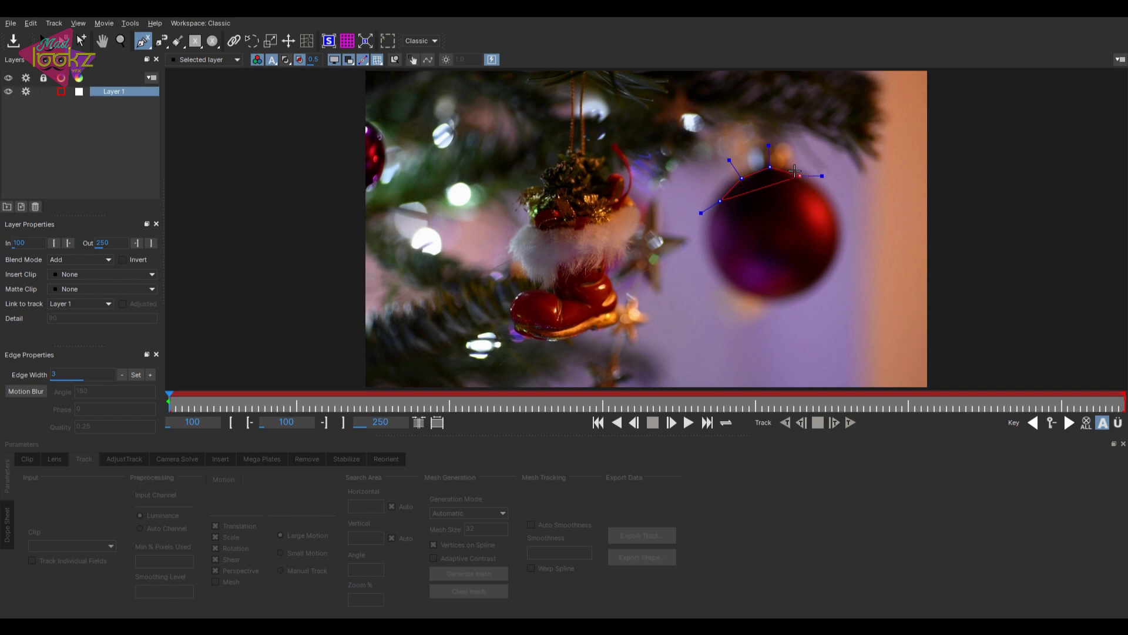
pyautogui.moveTo(811, 184); pyautogui.dragTo(815, 187)
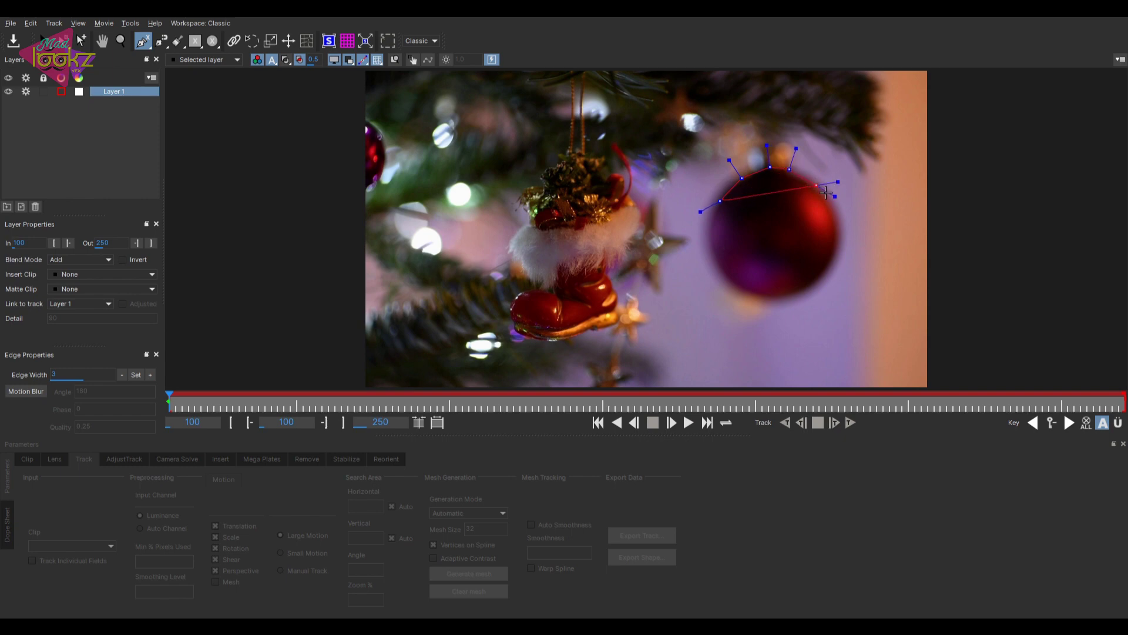
pyautogui.click(830, 206)
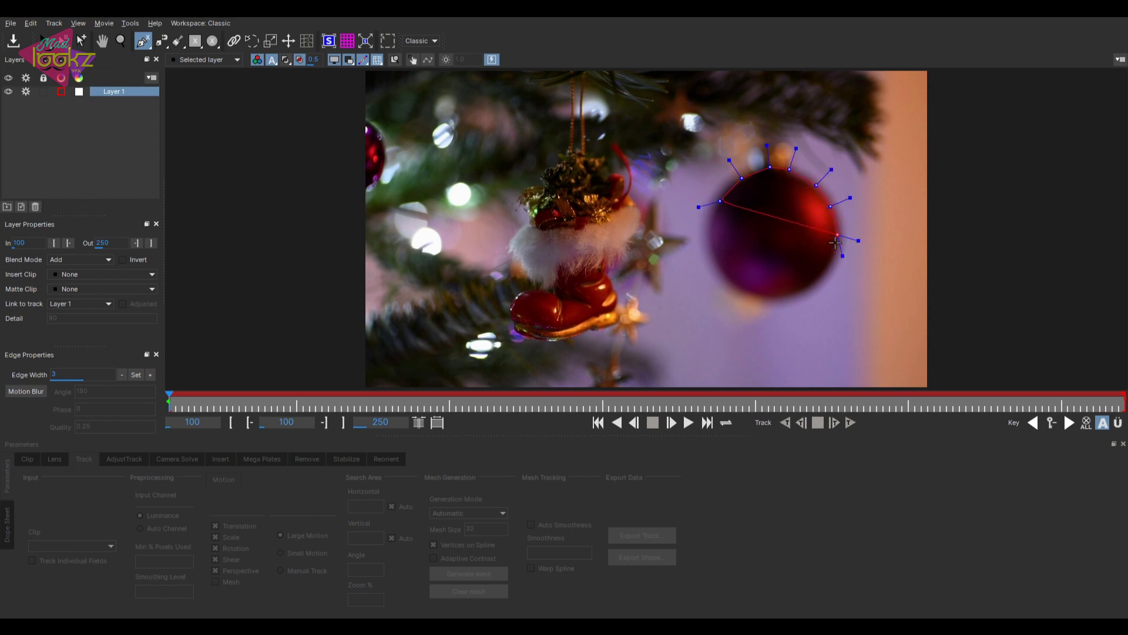
pyautogui.click(832, 262)
pyautogui.click(817, 284)
pyautogui.click(786, 296)
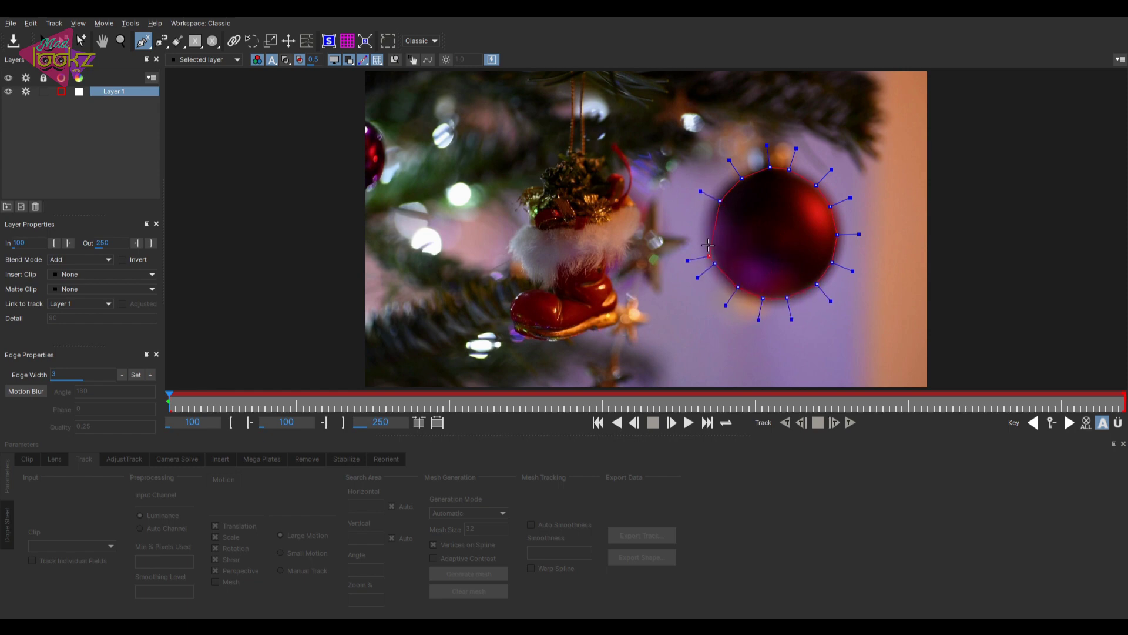
pyautogui.rightClick(717, 203)
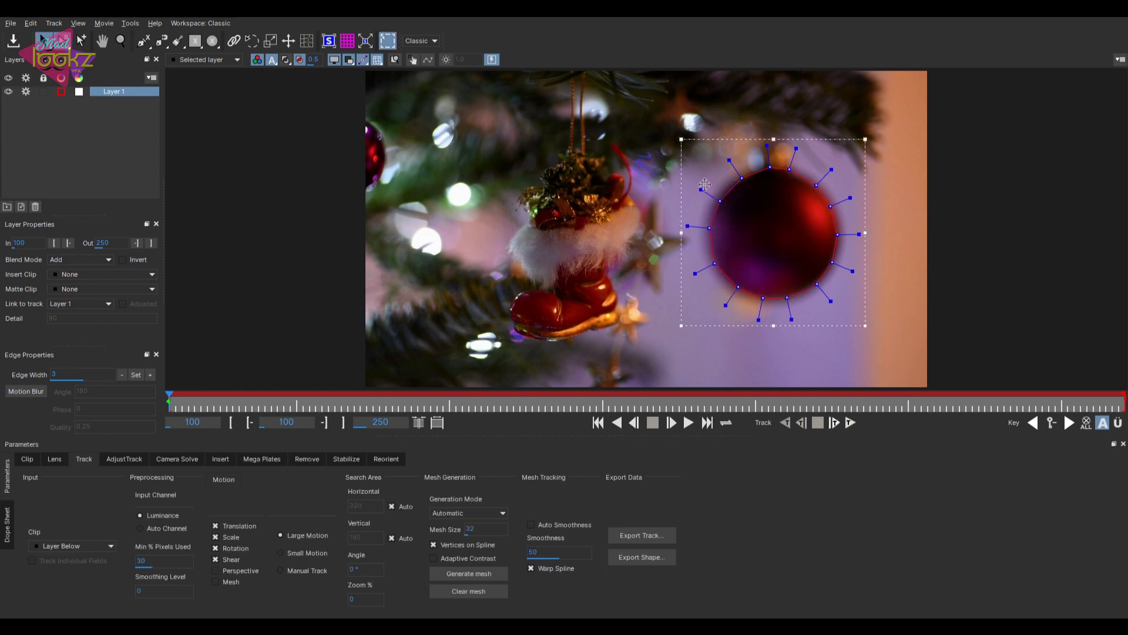
# - Resize and nudge the spline with its transform box so it fits the bauble's outline slightly outside the edge
pyautogui.moveTo(701, 184); pyautogui.dragTo(712, 193)
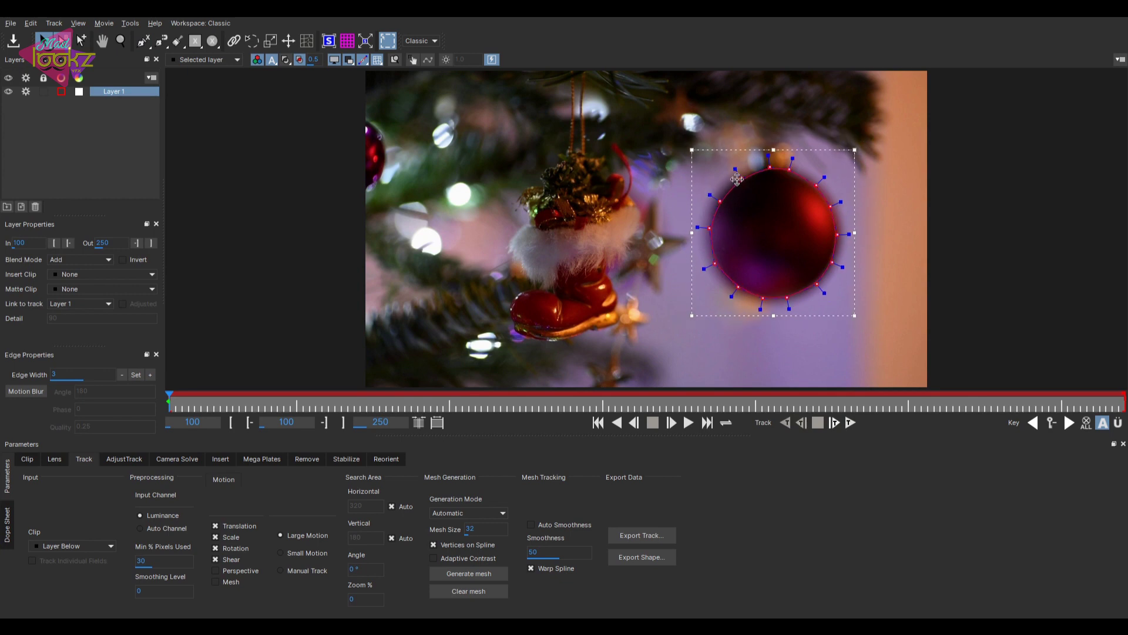
pyautogui.moveTo(690, 148); pyautogui.dragTo(687, 147)
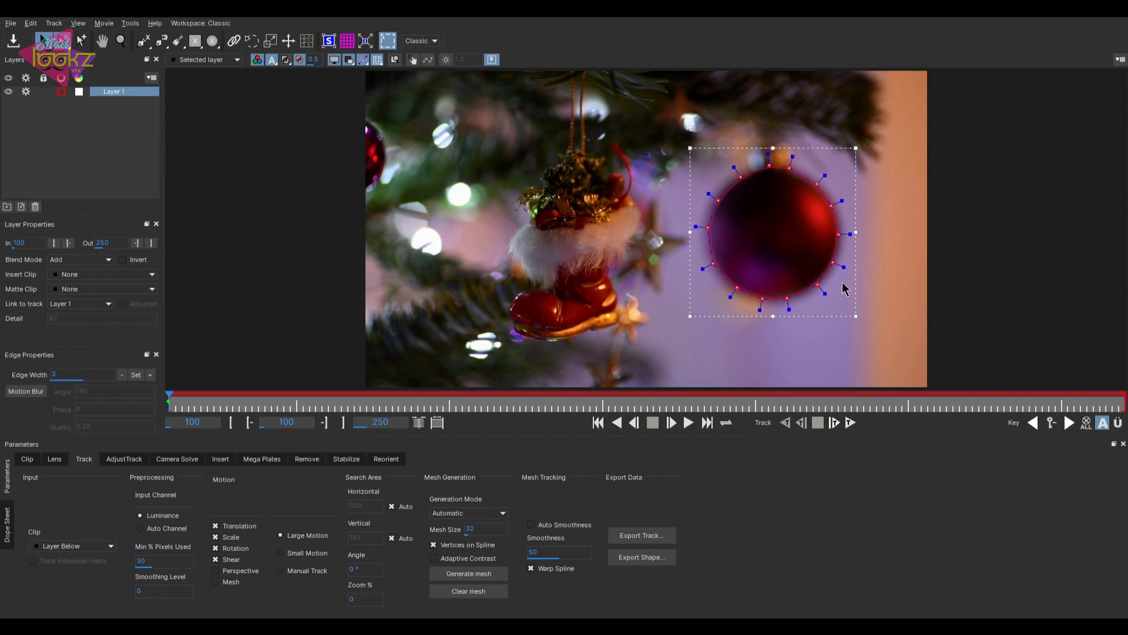
pyautogui.moveTo(846, 268); pyautogui.dragTo(840, 234)
pyautogui.moveTo(861, 143); pyautogui.dragTo(869, 138)
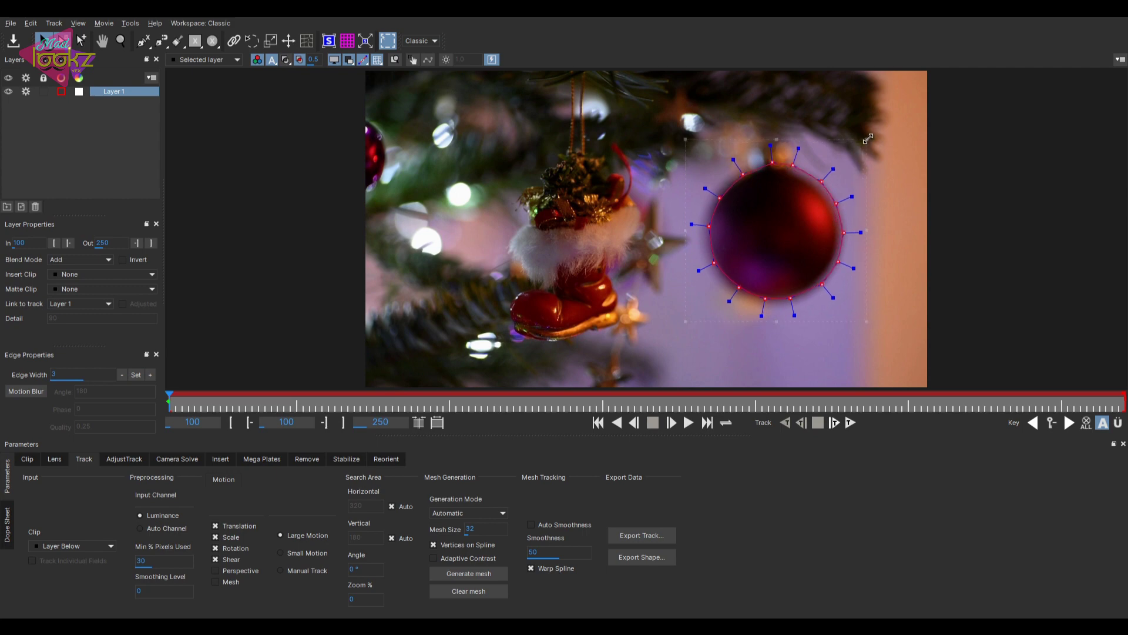
pyautogui.moveTo(823, 179); pyautogui.dragTo(819, 181)
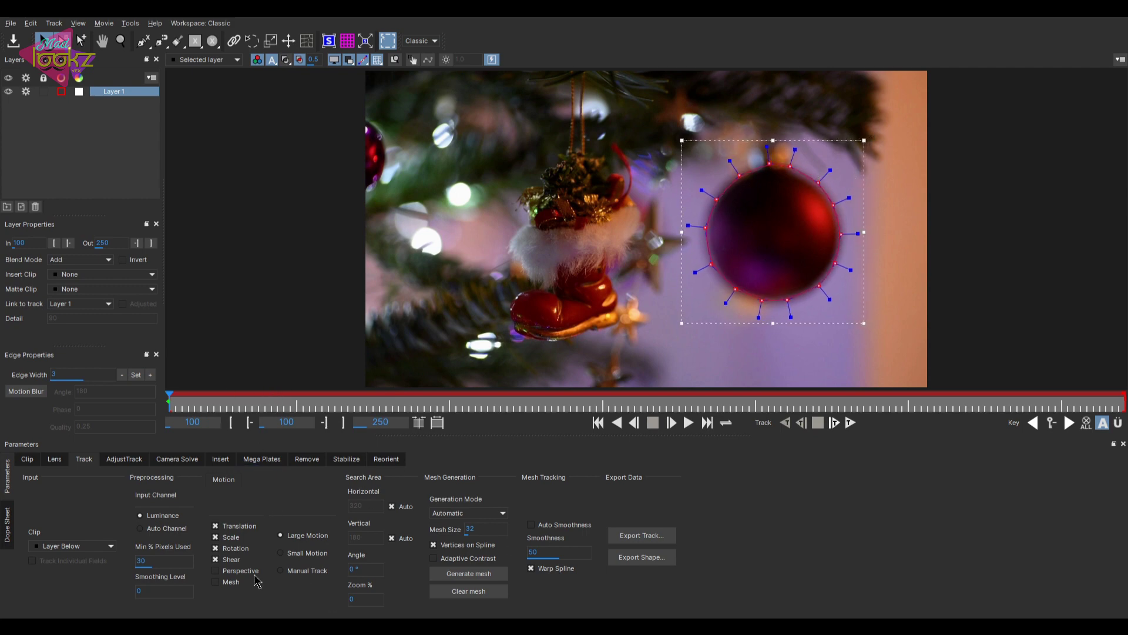
# - Limit the tracked motion to Translation by disabling Scale, Rotation and Shear, and set the minimum percentage of pixels used to 50
pyautogui.click(228, 537)
pyautogui.click(218, 548)
pyautogui.click(212, 559)
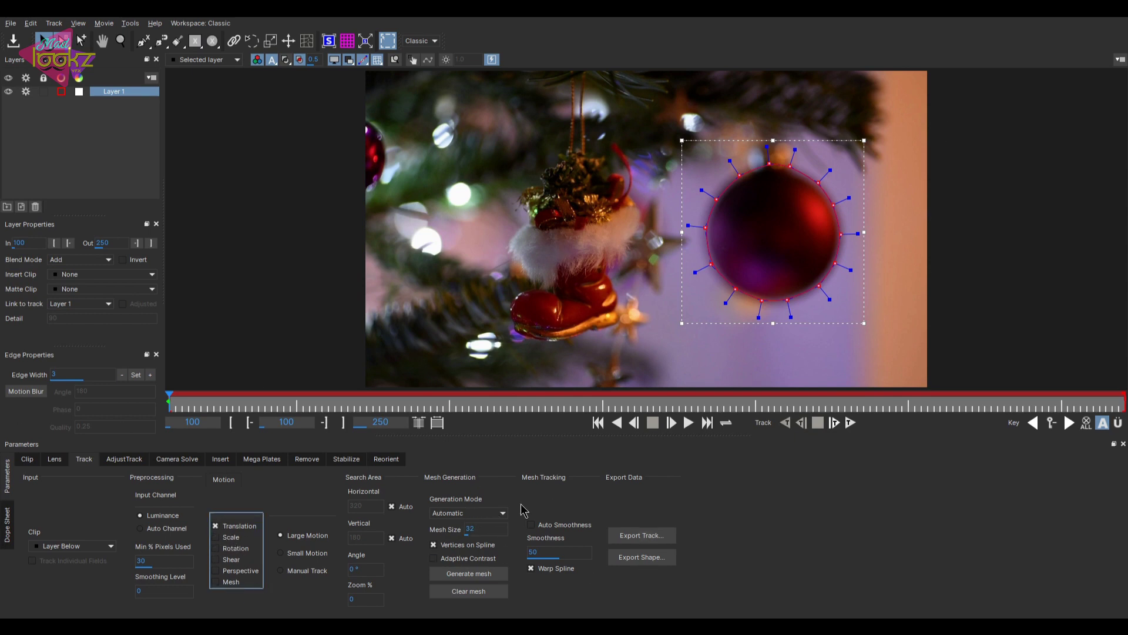
pyautogui.click(147, 562)
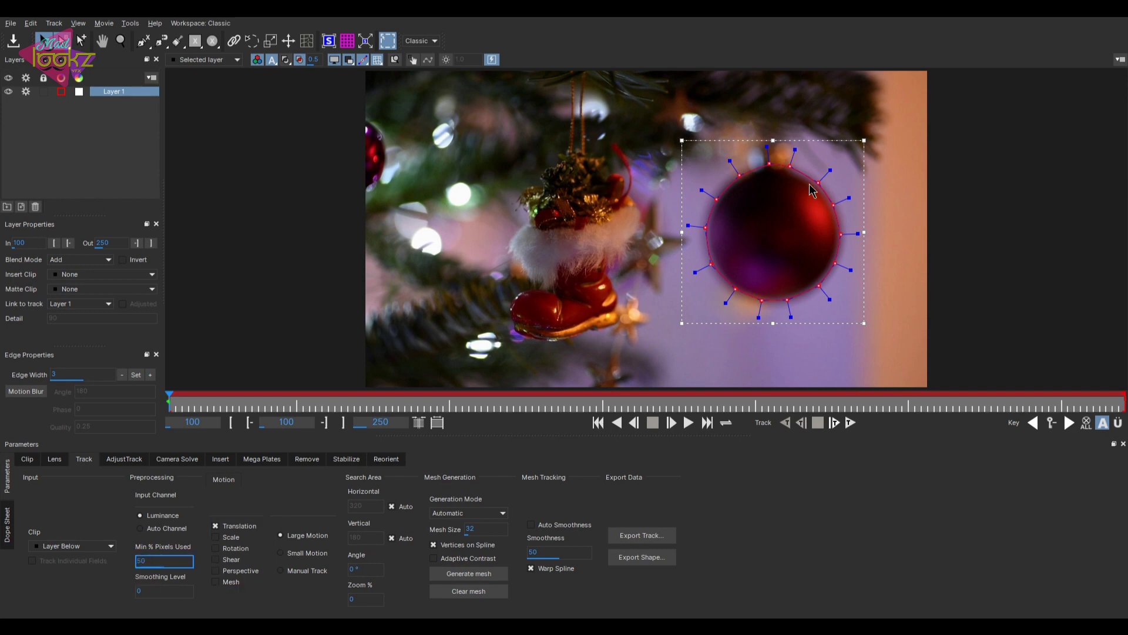
# - Track the bauble layer forward to frame 250 and scrub back through the clip to check the spline's fit
pyautogui.click(850, 422)
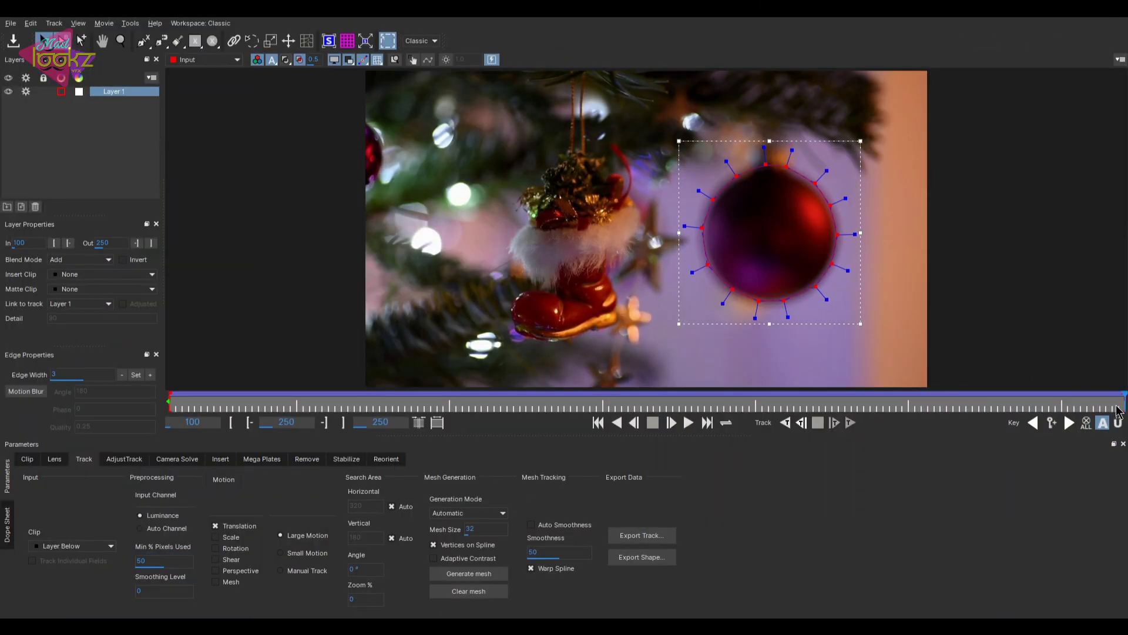
pyautogui.click(673, 406)
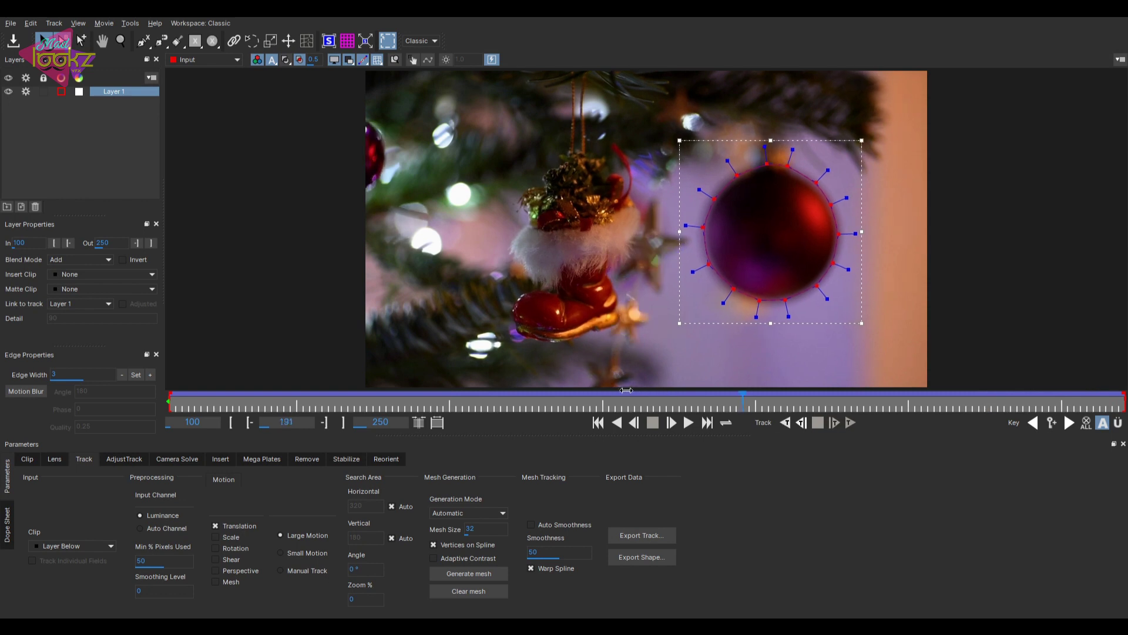
pyautogui.moveTo(440, 410); pyautogui.dragTo(335, 409)
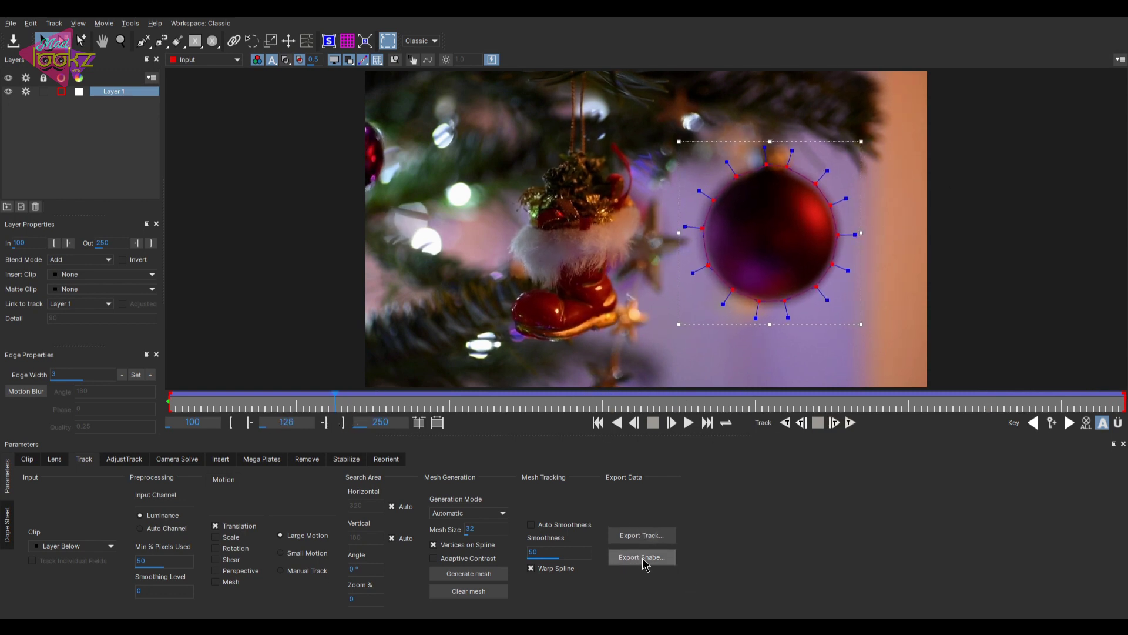
# - Copy the layer's tracking data to the clipboard in Nuke Corner Pin format and leave Mocha for Nuke
pyautogui.click(642, 535)
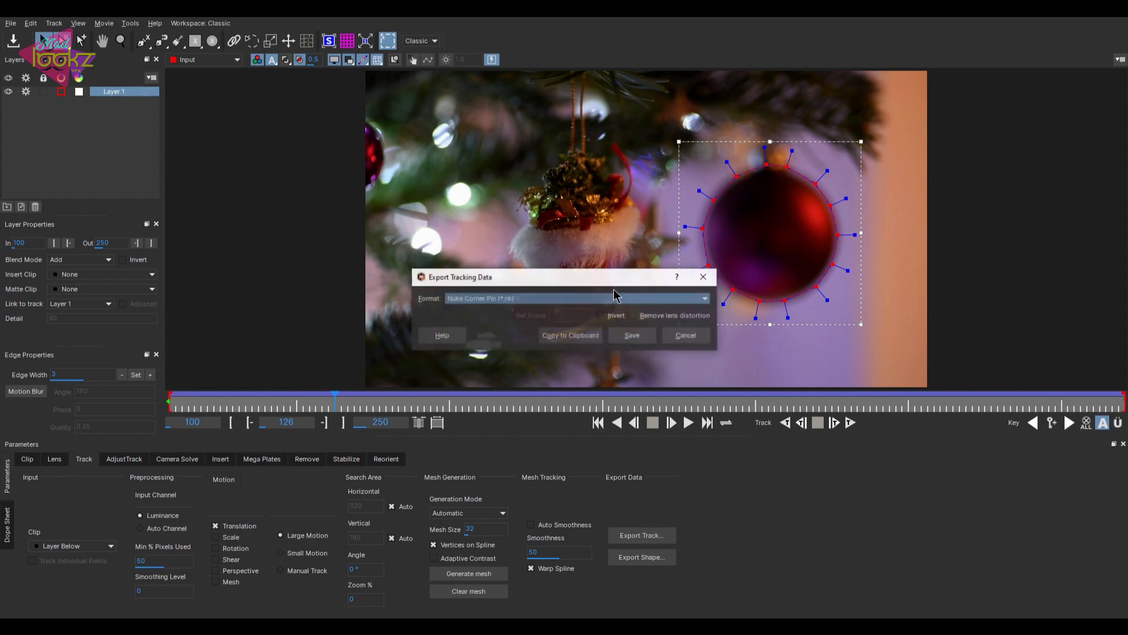
pyautogui.click(585, 335)
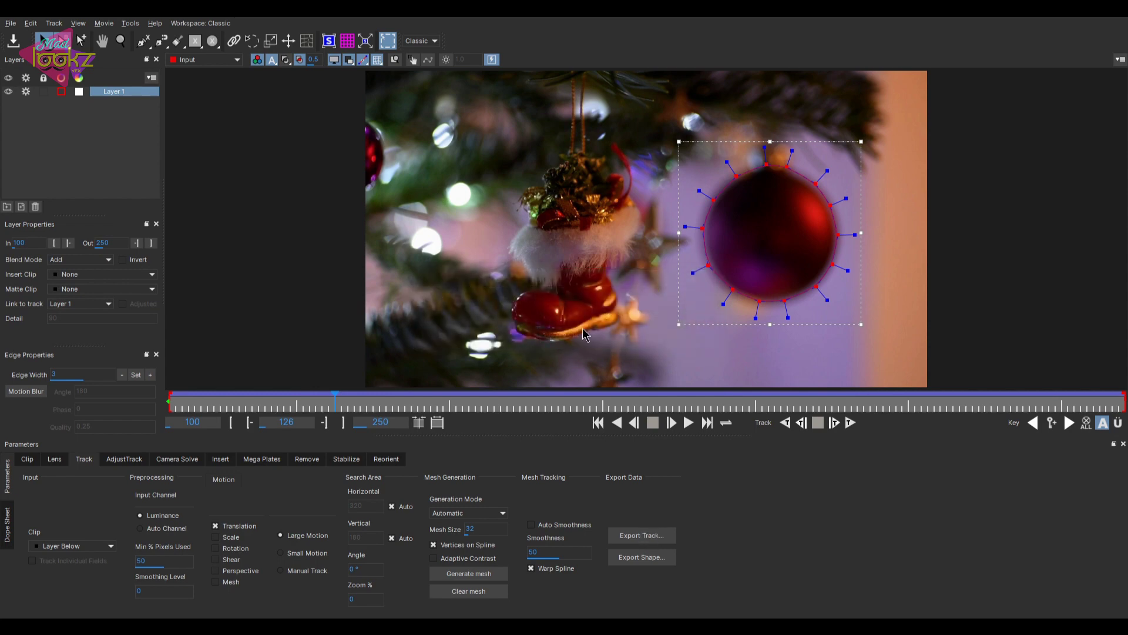
pyautogui.click(5, 22)
pyautogui.click(21, 80)
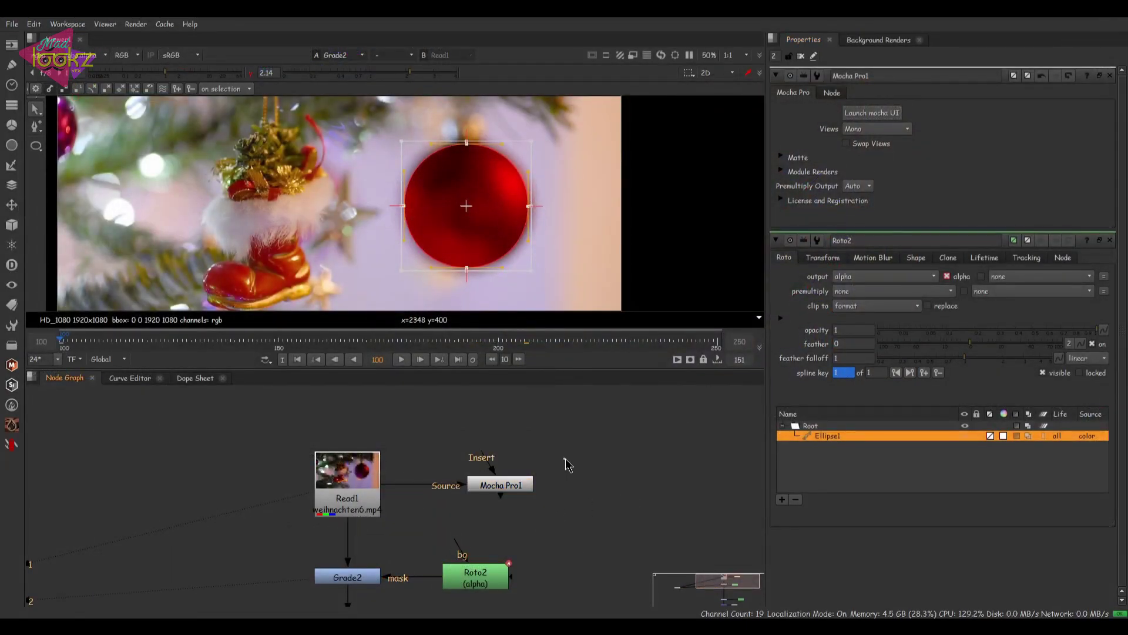
# - Paste the tracked corner pin node and insert it between Roto2 and Grade2's mask input
pyautogui.hotkey('ctrl', 'v')
pyautogui.scroll(-3, 585, 466)
pyautogui.moveTo(657, 437); pyautogui.dragTo(662, 477)
pyautogui.moveTo(488, 516); pyautogui.dragTo(488, 550)
pyautogui.click(589, 517)
pyautogui.moveTo(636, 477); pyautogui.dragTo(577, 555)
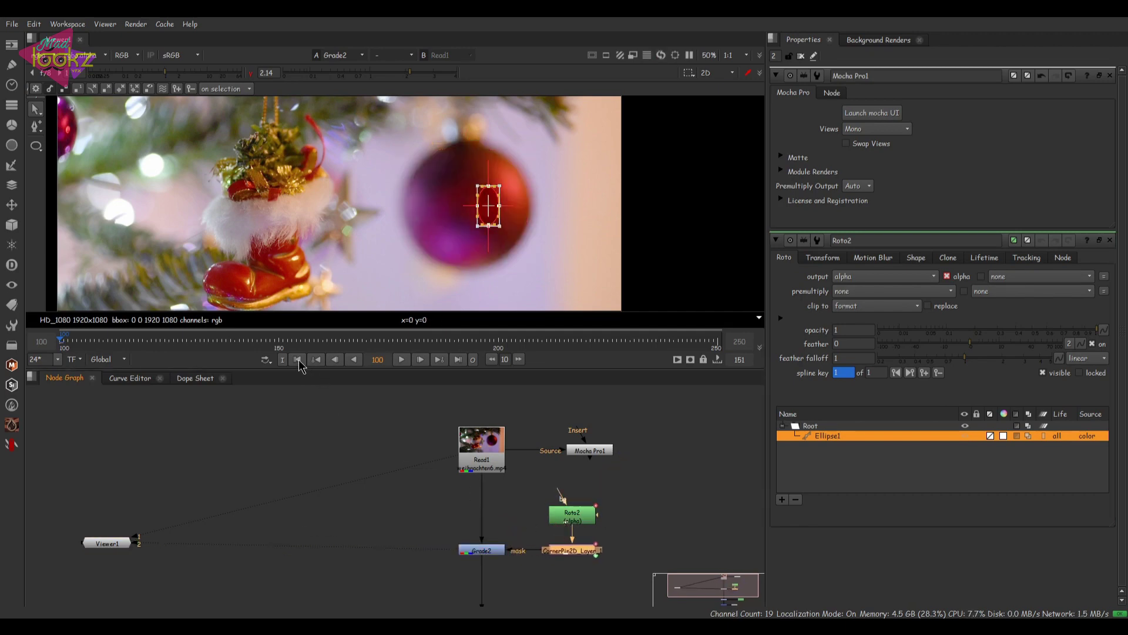
# - Open the corner pin node's properties and copy its "to" points into the "from" points at frame 100
pyautogui.doubleClick(579, 553)
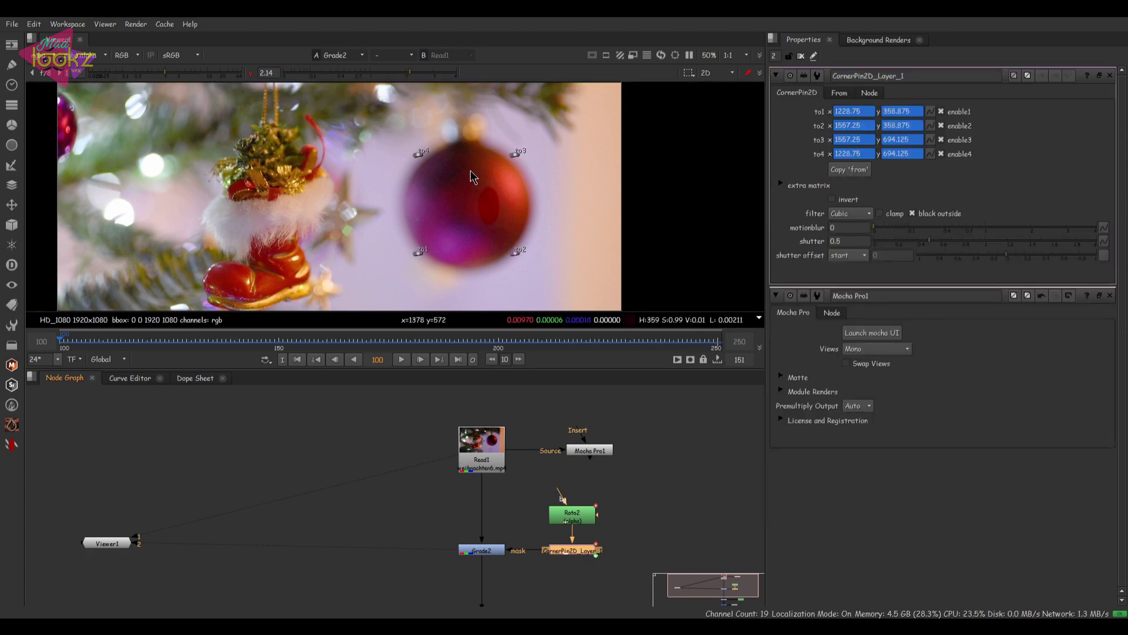
pyautogui.scroll(2, 499, 200)
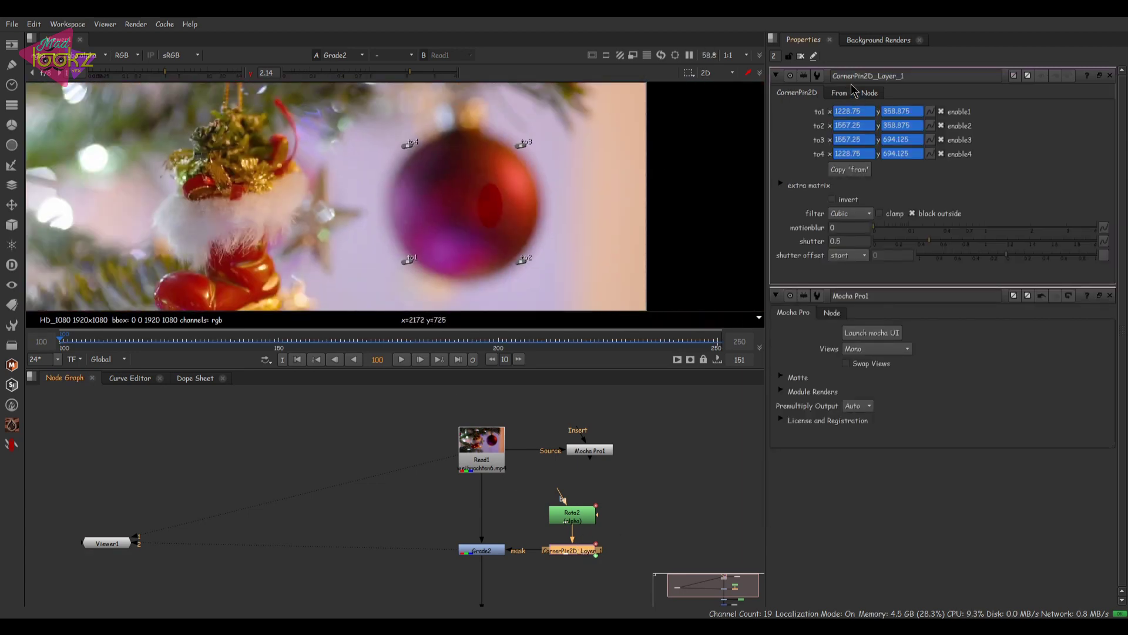
pyautogui.click(839, 92)
pyautogui.click(867, 167)
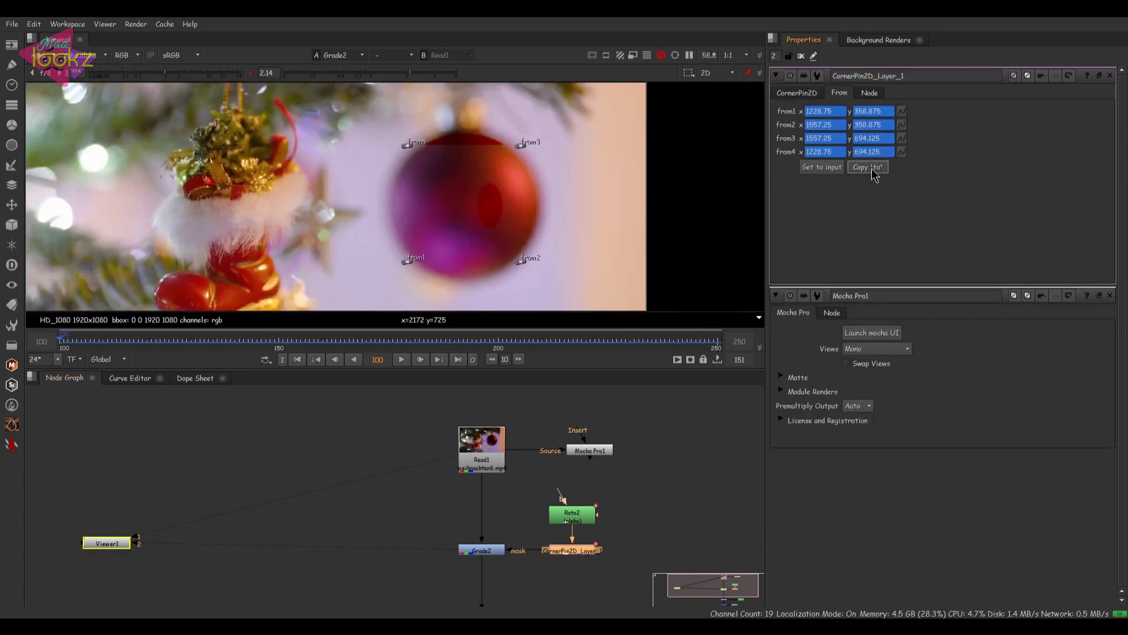
# - Remove the animation from all four "from" points of the corner pin node
pyautogui.rightClick(902, 111)
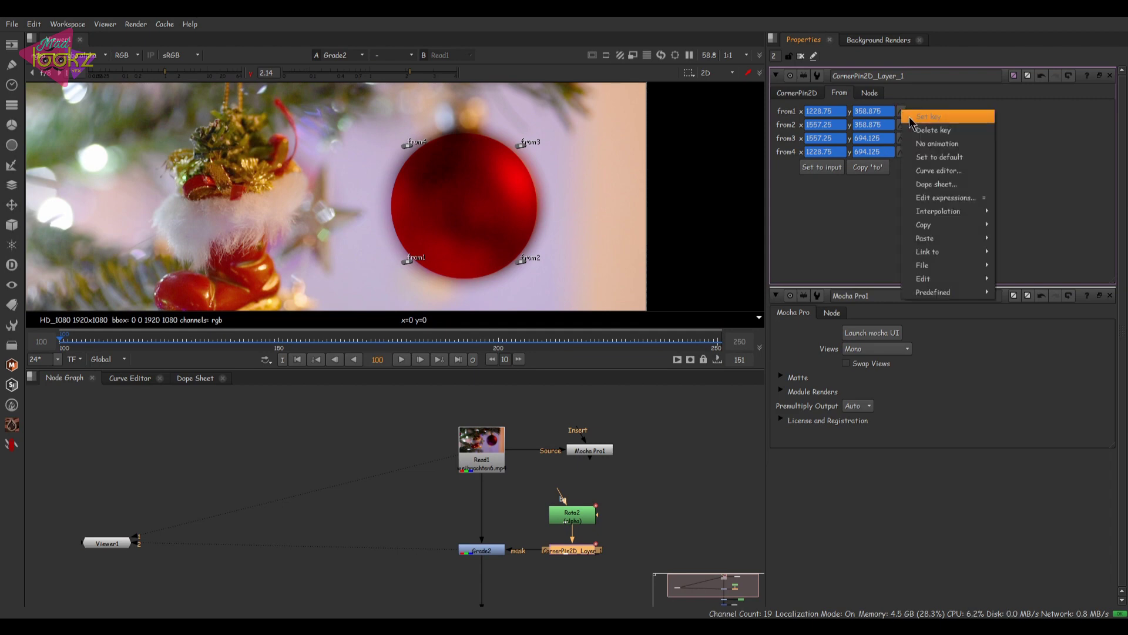
pyautogui.click(940, 136)
pyautogui.rightClick(901, 124)
pyautogui.click(928, 163)
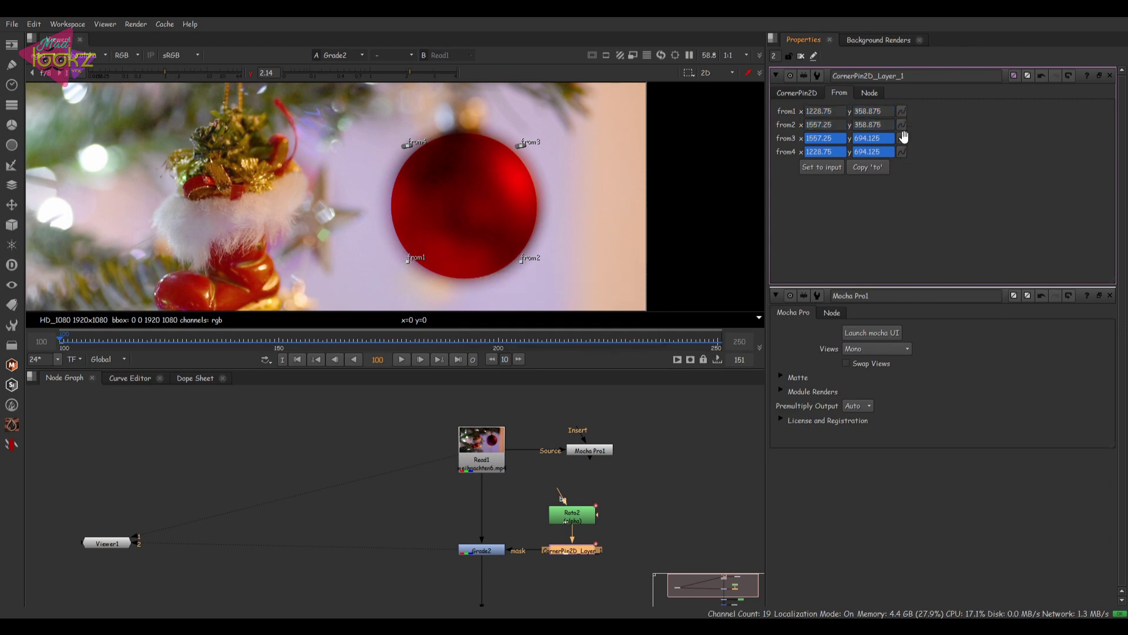
pyautogui.rightClick(902, 138)
pyautogui.click(934, 174)
pyautogui.rightClick(902, 152)
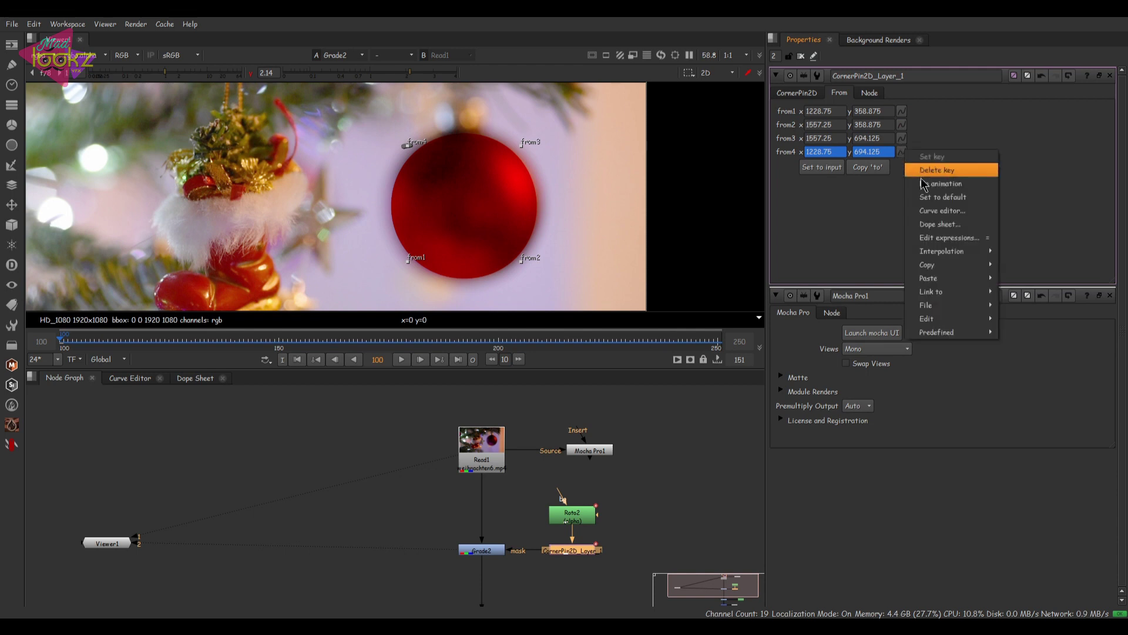
pyautogui.click(932, 184)
# - Assign Read1 and Grade2 to viewer inputs 1 and 2, hide the overlay, and play the result to check the mask's tracking
pyautogui.click(503, 457)
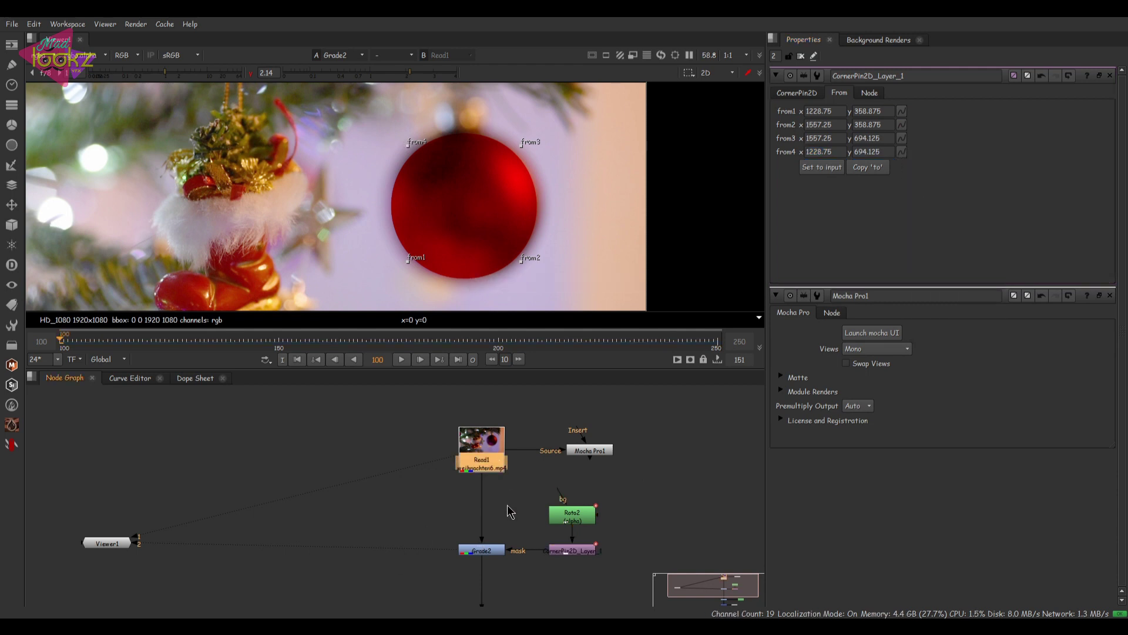
pyautogui.press('1')
pyautogui.moveTo(522, 504); pyautogui.dragTo(385, 609)
pyautogui.press('2')
pyautogui.press('q')
pyautogui.moveTo(499, 268); pyautogui.dragTo(473, 265, button='middle')
pyautogui.press('l')
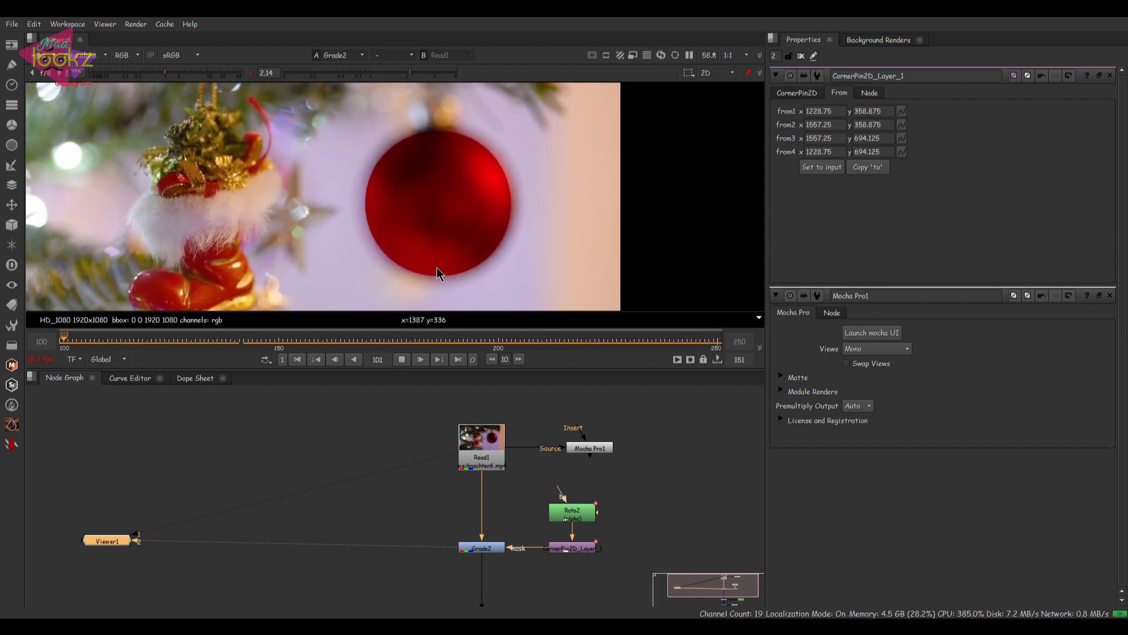
# - Stop the playback, scrub along the timeline to frame 216, and examine the recoloured bauble's mask edge up close
pyautogui.click(402, 360)
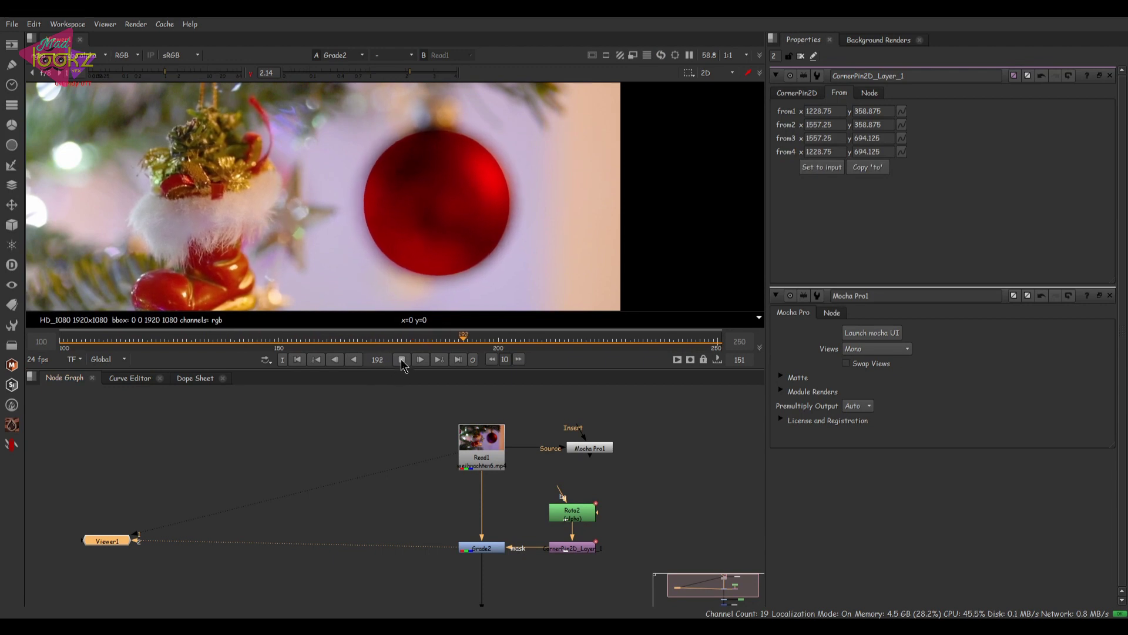
pyautogui.click(234, 351)
pyautogui.moveTo(232, 348); pyautogui.dragTo(569, 339)
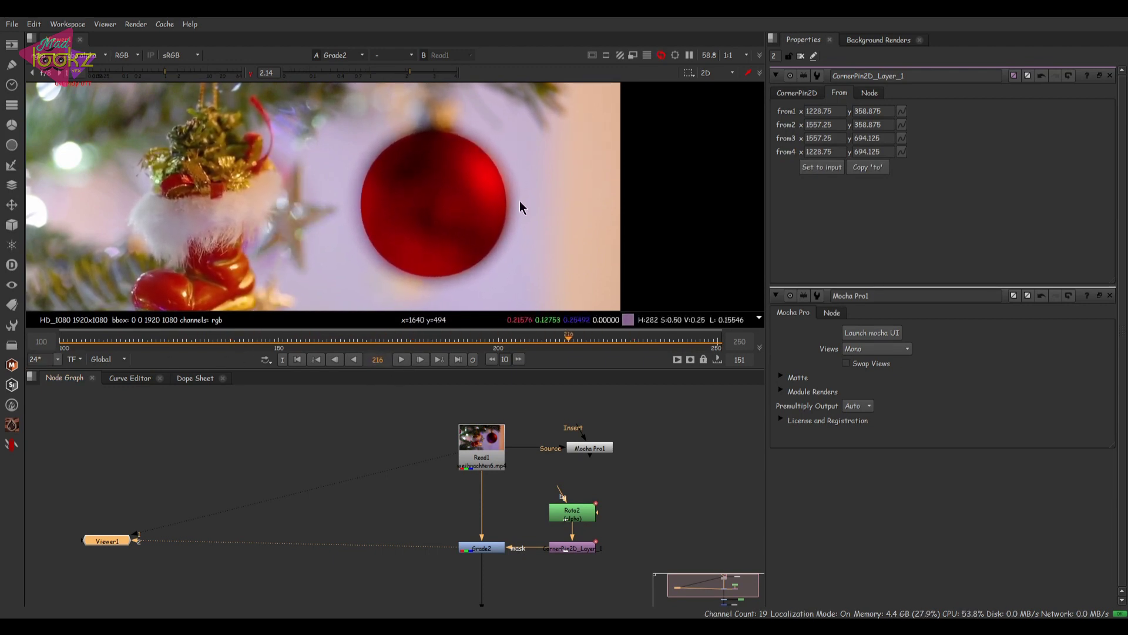
pyautogui.scroll(6, 511, 209)
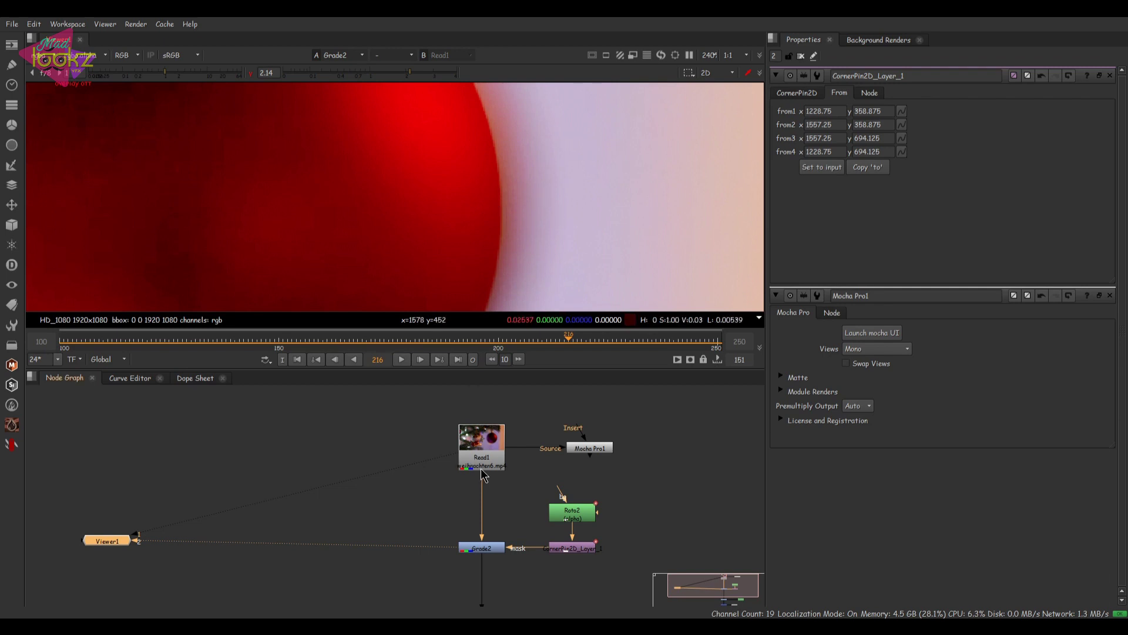
# - Open Roto2's properties and return to the first frame, 100
pyautogui.scroll(-3, 565, 550)
pyautogui.doubleClick(566, 529)
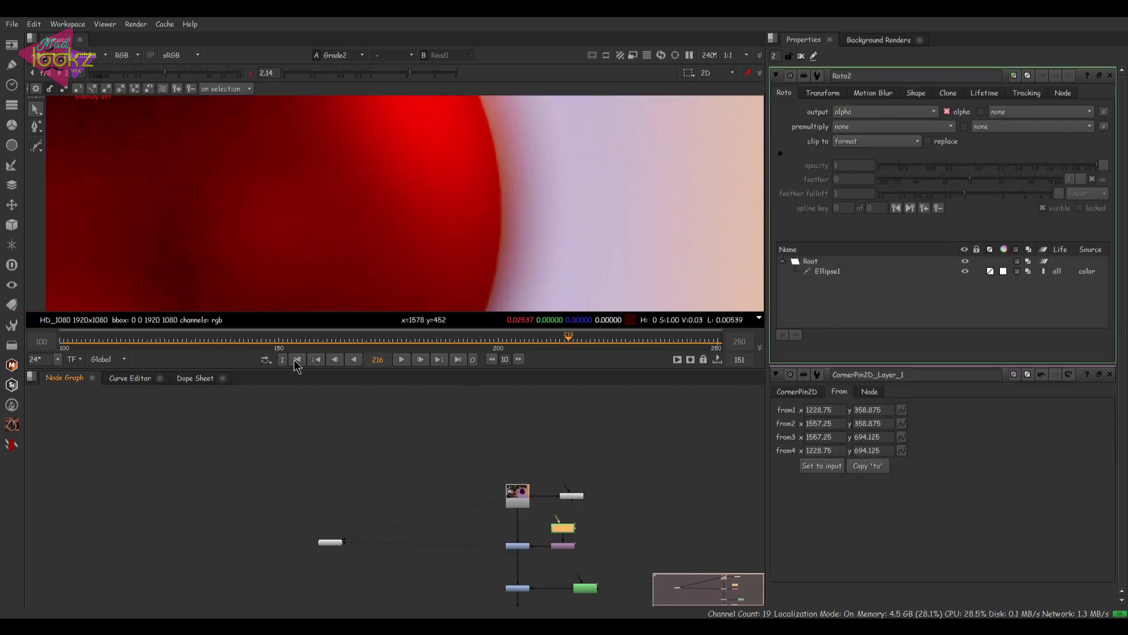
pyautogui.click(298, 359)
pyautogui.scroll(-3, 470, 197)
pyautogui.scroll(-4, 474, 212)
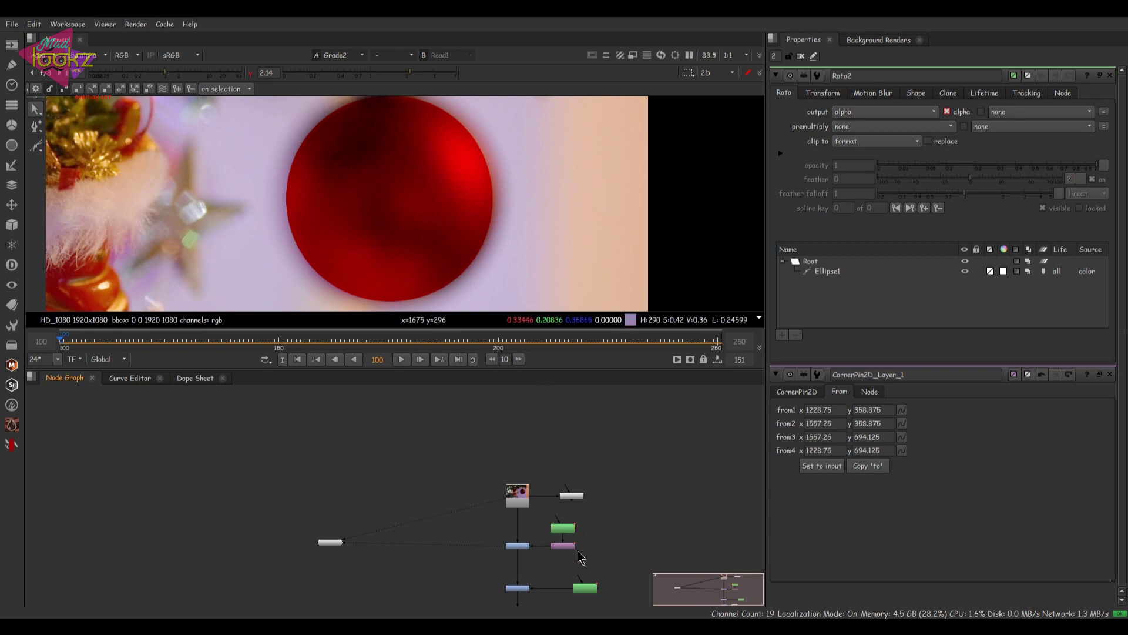
# - Move Roto2, its corner pin node and Grade2 down together in the node graph, closer to Grade1
pyautogui.scroll(3, 568, 547)
pyautogui.scroll(2, 569, 547)
pyautogui.click(558, 505)
pyautogui.scroll(-4, 576, 490)
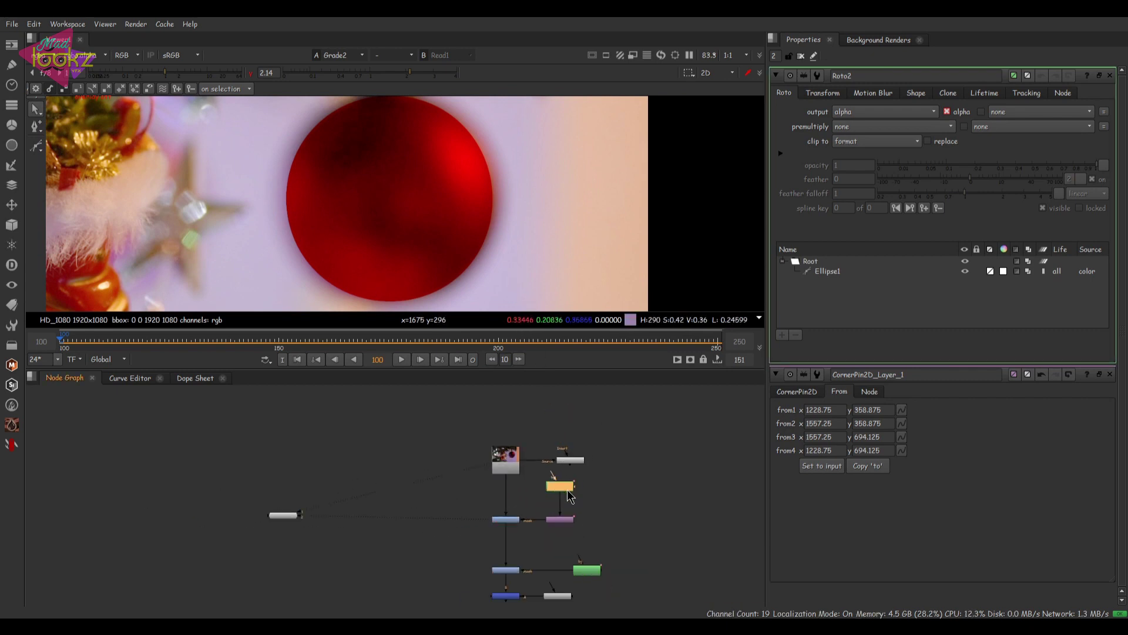
pyautogui.moveTo(513, 538); pyautogui.dragTo(464, 566)
pyautogui.moveTo(567, 490); pyautogui.dragTo(567, 516)
pyautogui.click(568, 521)
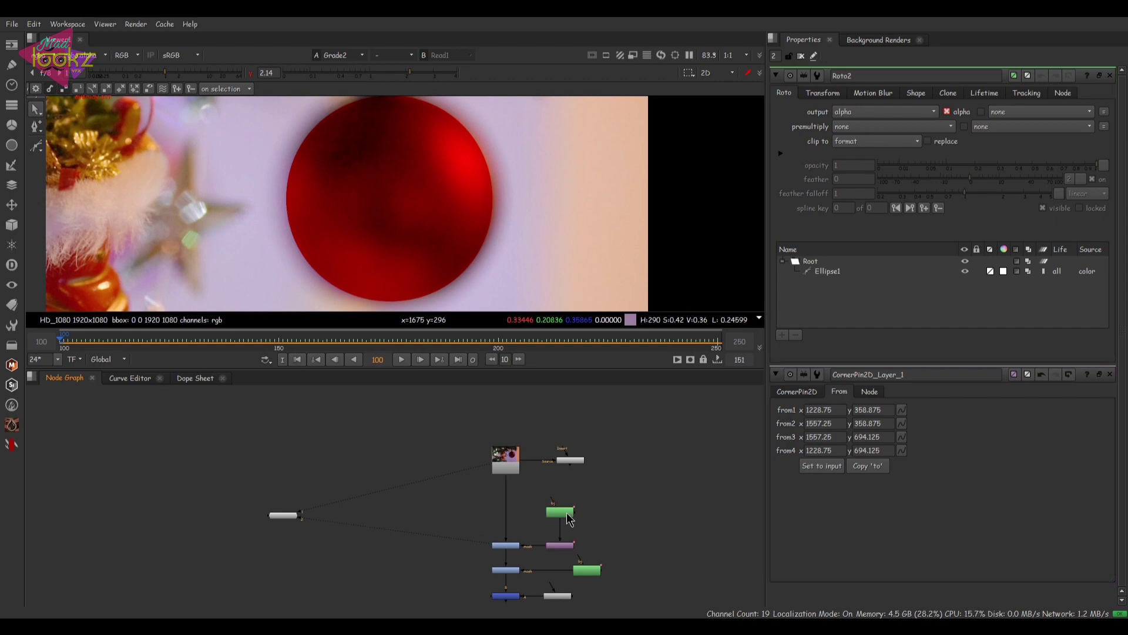
# - Display the original Read1 footage, select Roto2's ellipse, and try pulling its feather outward evenly around the bauble
pyautogui.click(565, 513)
pyautogui.moveTo(37, 111); pyautogui.dragTo(87, 149)
pyautogui.scroll(-4, 403, 188)
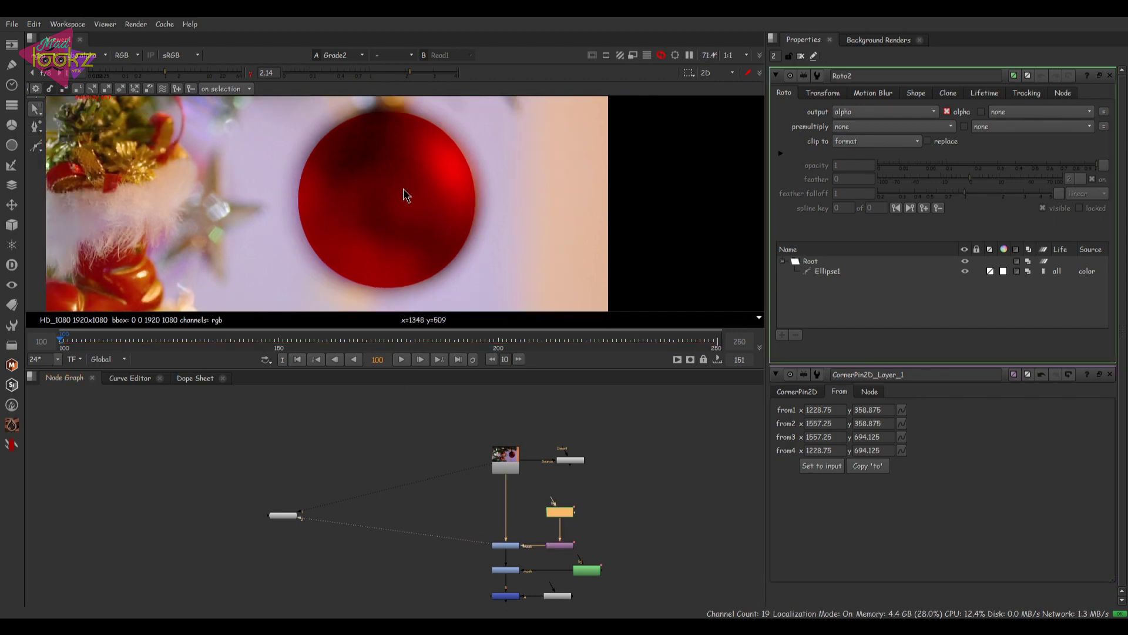
pyautogui.click(514, 483)
pyautogui.press('1')
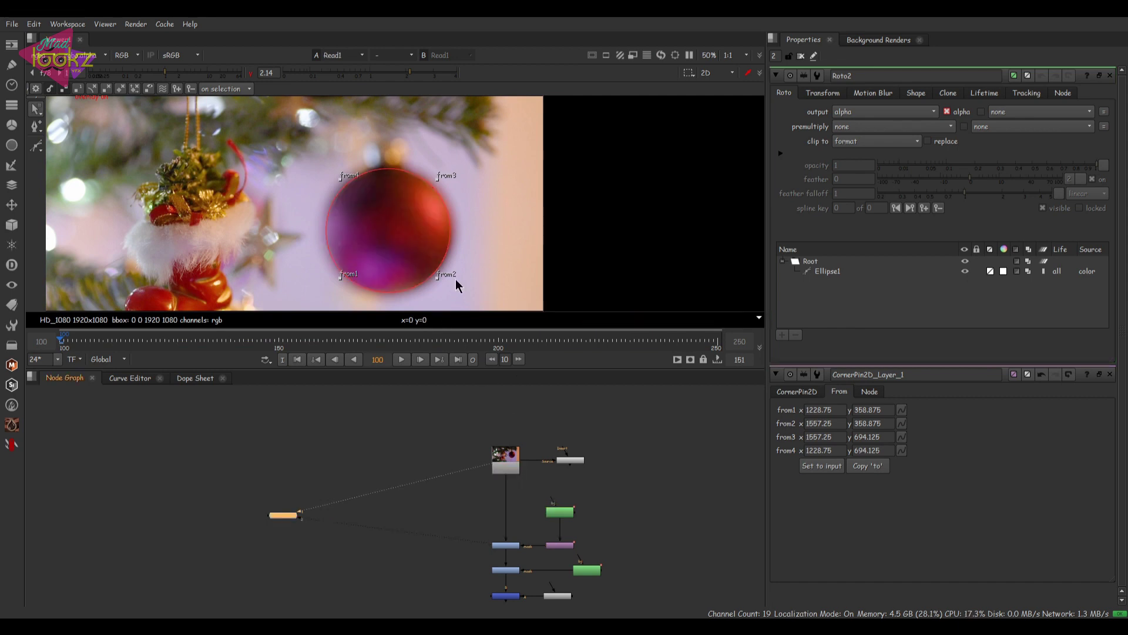
pyautogui.moveTo(494, 122); pyautogui.dragTo(235, 294)
pyautogui.scroll(4, 412, 200)
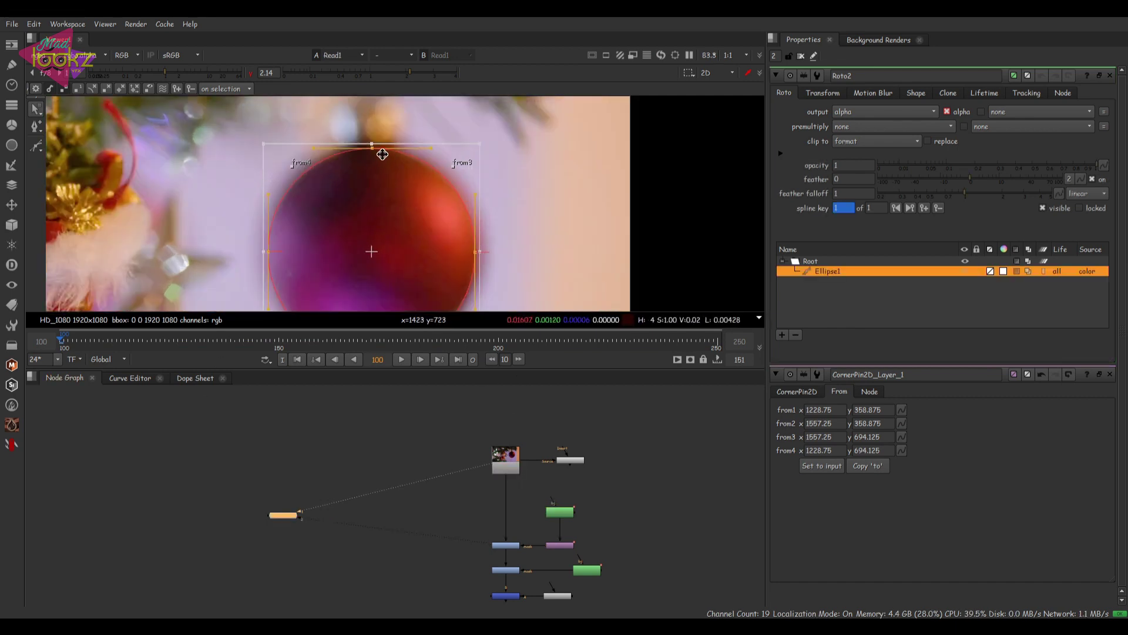
pyautogui.scroll(3, 380, 154)
pyautogui.keyDown('ctrl'); pyautogui.keyDown('shift'); pyautogui.moveTo(547, 137); pyautogui.dragTo(587, 97); pyautogui.keyUp('shift'); pyautogui.keyUp('ctrl')
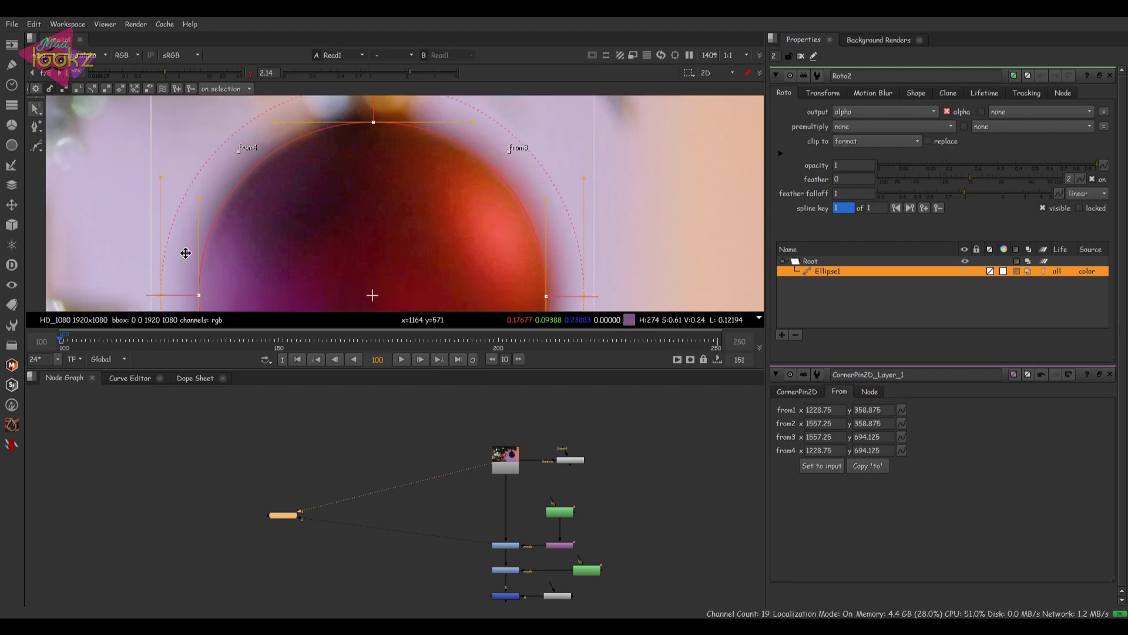
pyautogui.scroll(-3, 237, 244)
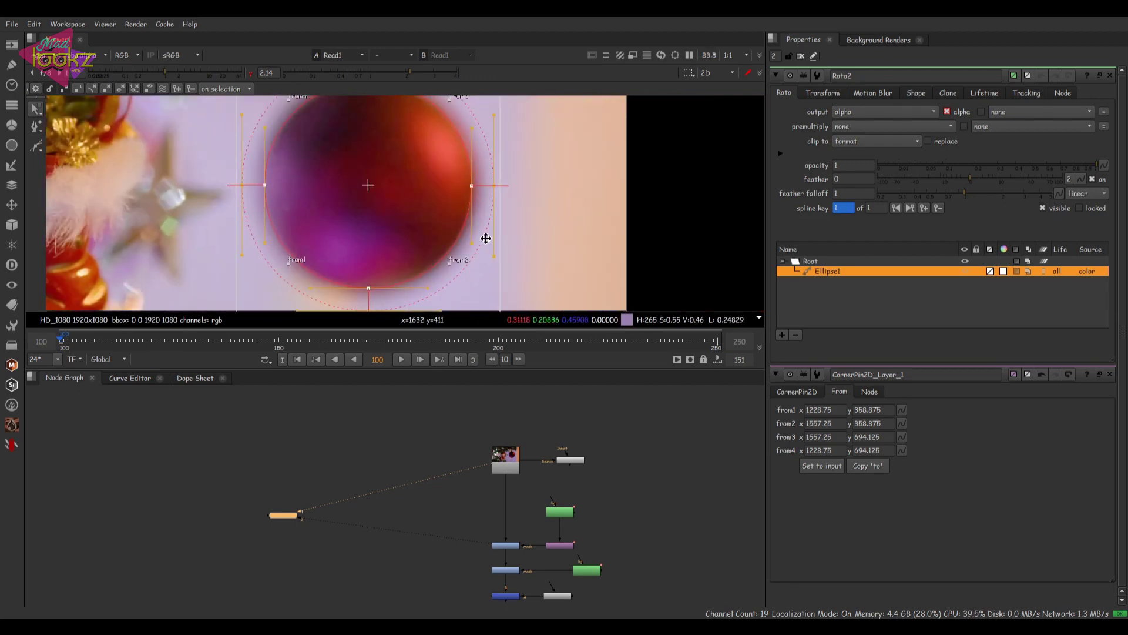
pyautogui.scroll(-2, 485, 238)
# - View the alpha channel of Grade2 and of the corner pin node to inspect the feathered mask
pyautogui.moveTo(529, 516); pyautogui.dragTo(474, 560)
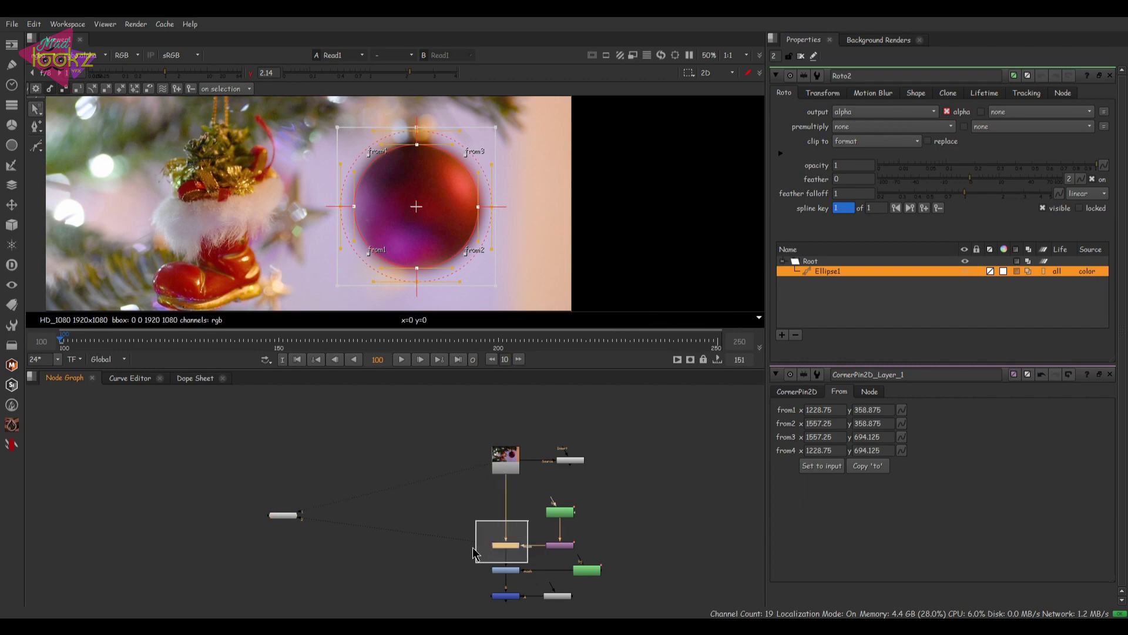
pyautogui.press('1')
pyautogui.press('a')
pyautogui.press('a')
pyautogui.press('a')
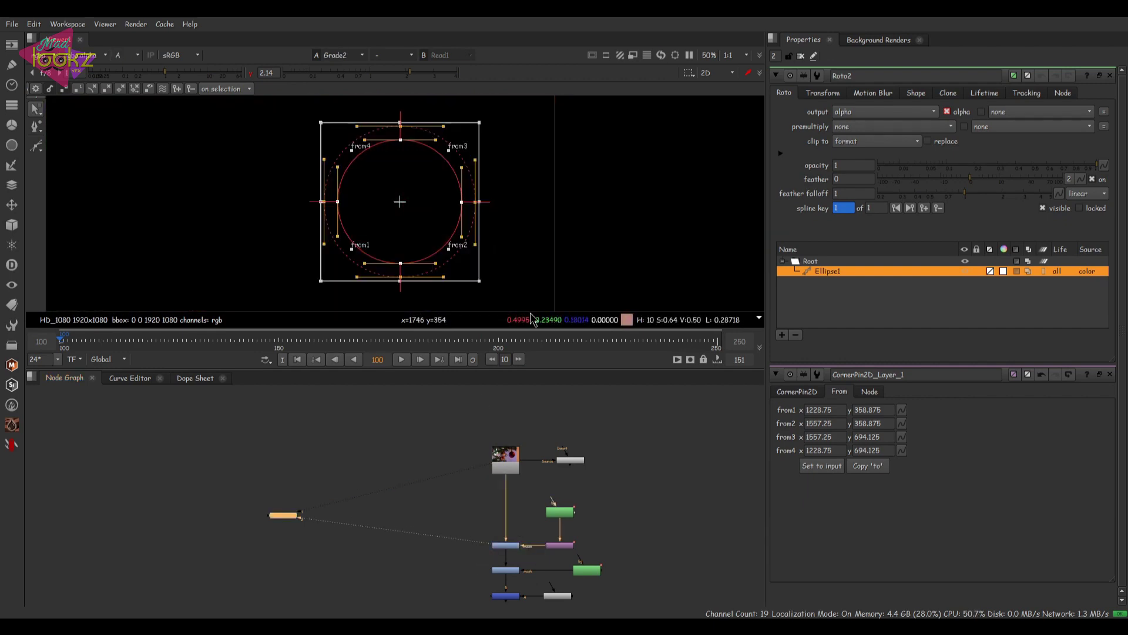
pyautogui.click(560, 545)
pyautogui.press('1')
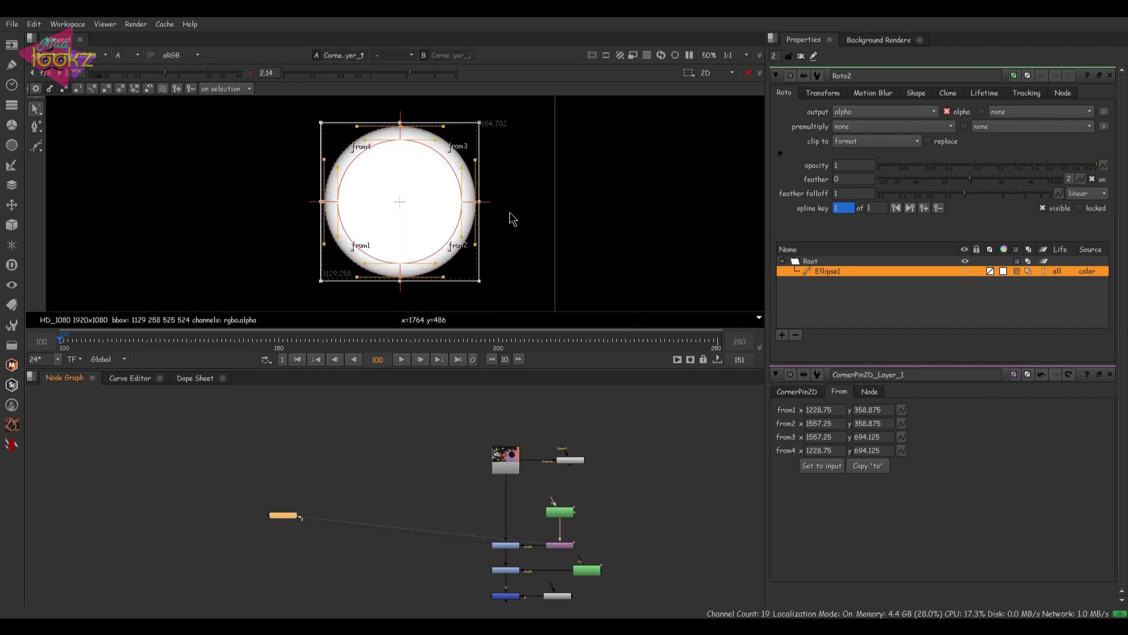
# - Undo the viewer's connection to the corner pin node and display Grade2 in full colour again
pyautogui.hotkey('ctrl', 'z')
pyautogui.moveTo(528, 517); pyautogui.dragTo(479, 566)
pyautogui.press('2')
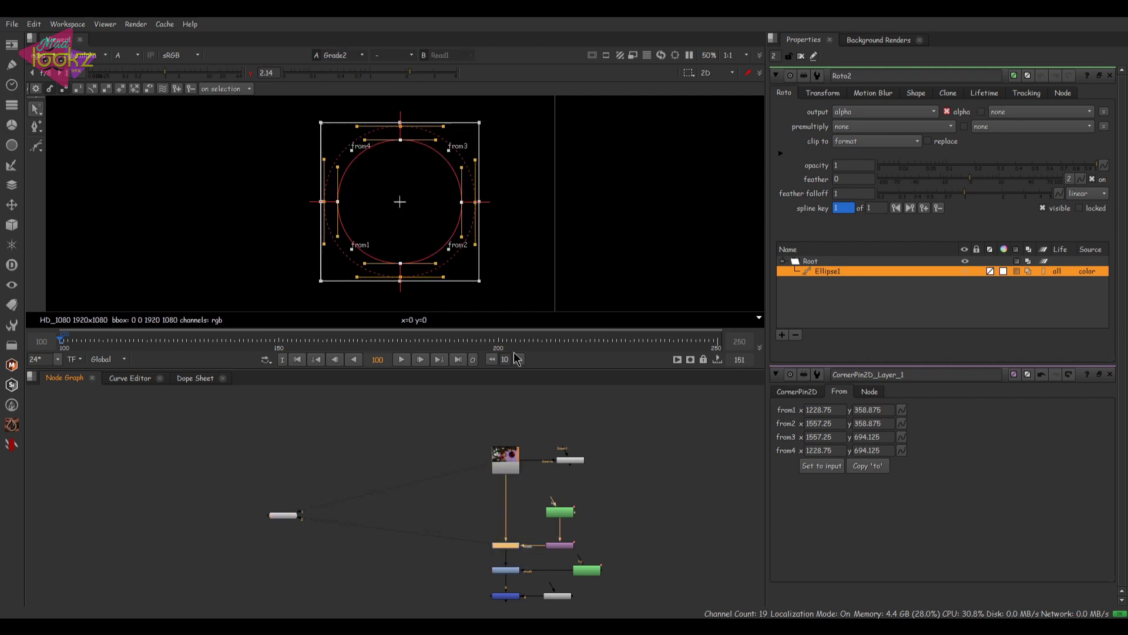
pyautogui.moveTo(503, 182); pyautogui.dragTo(491, 174, button='middle')
pyautogui.press('a')
pyautogui.click(522, 187)
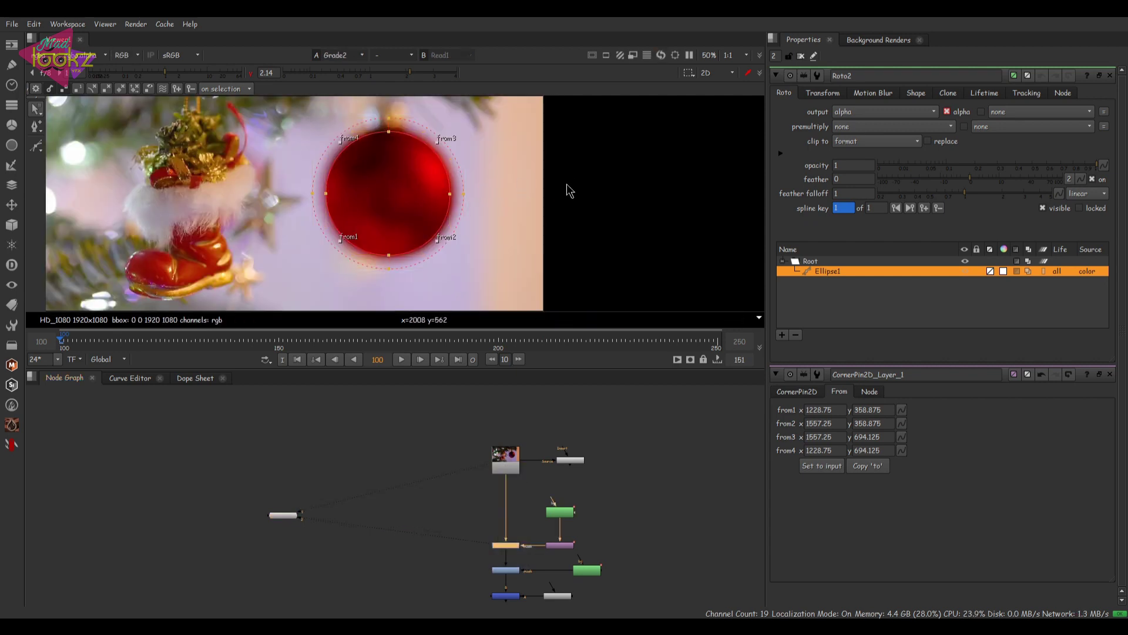
# - Display the Grade1 result and examine the feathered edge at the bauble's lower side
pyautogui.click(283, 515)
pyautogui.press('1')
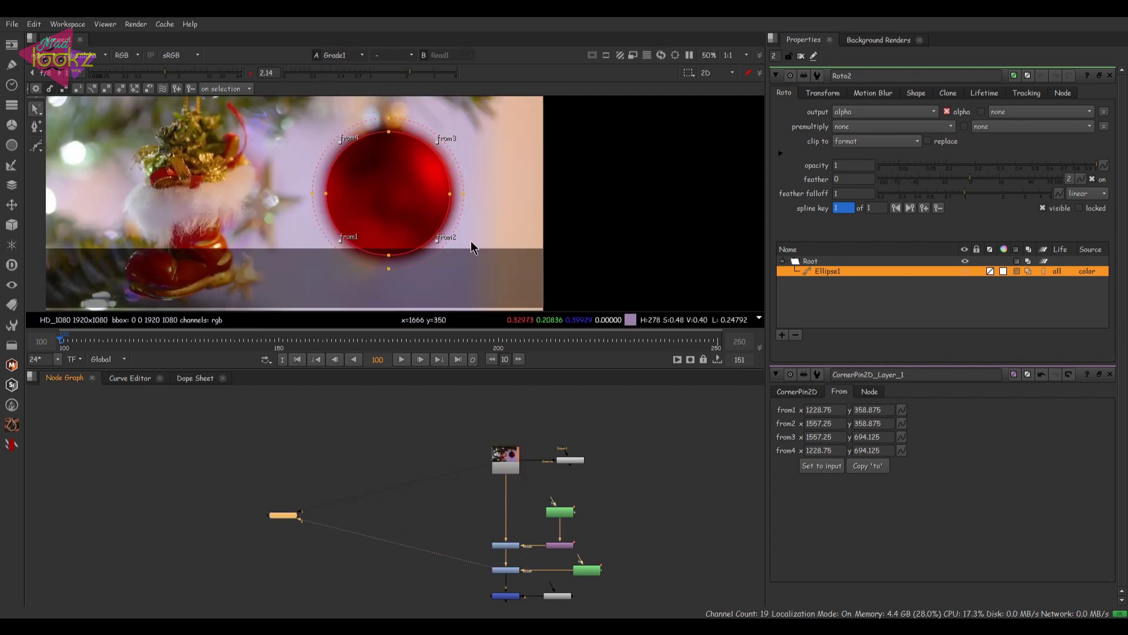
pyautogui.scroll(2, 471, 238)
pyautogui.scroll(2, 429, 243)
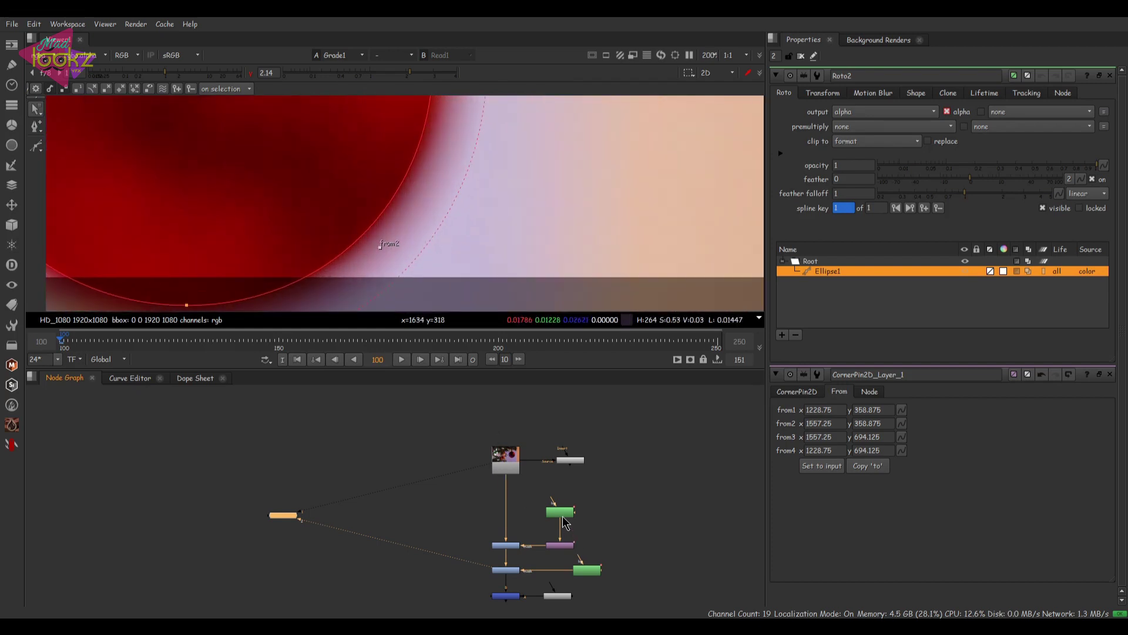
pyautogui.scroll(-2, 466, 194)
pyautogui.scroll(3, 425, 196)
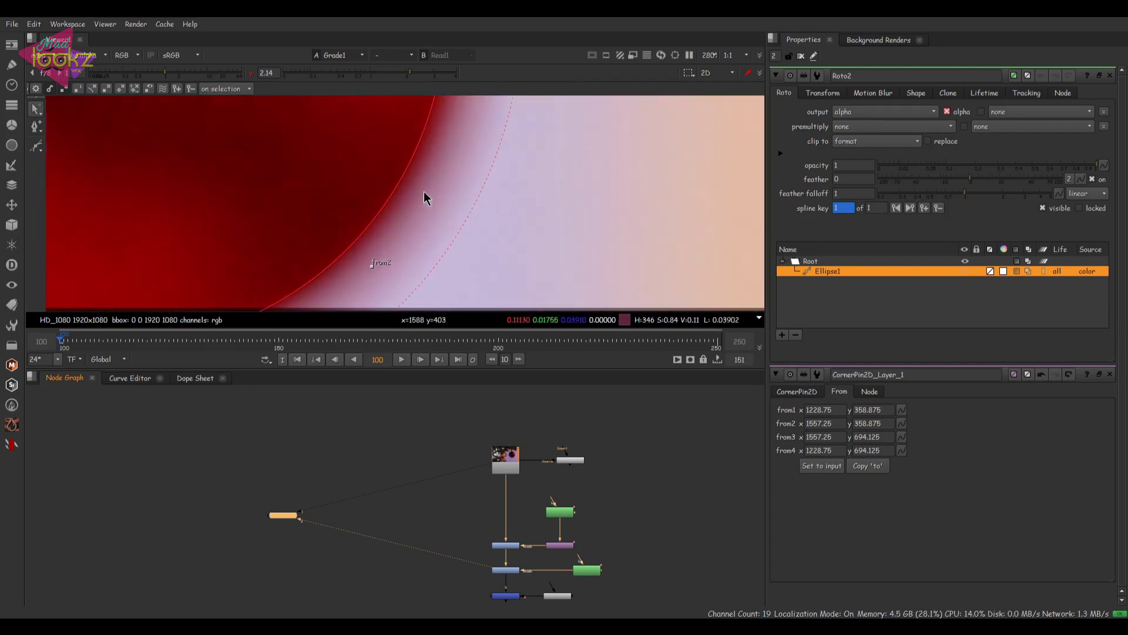
# - Assign the corner pin node to viewer input 3, check its alpha at the bauble's edge, and return to Grade2 in colour
pyautogui.click(558, 545)
pyautogui.press('3')
pyautogui.press('a')
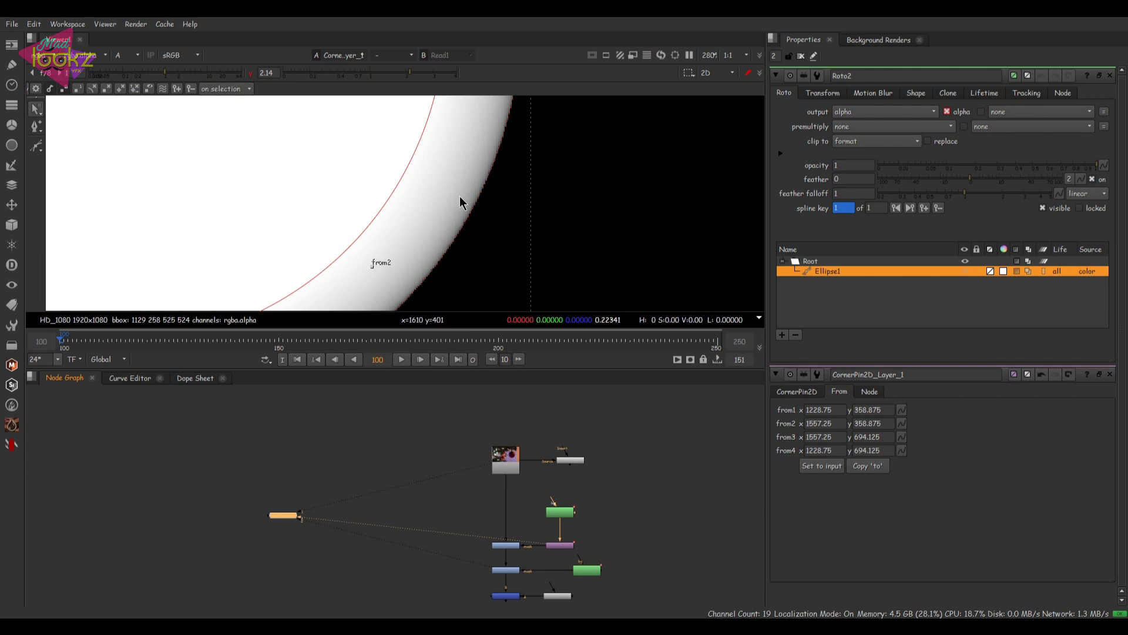
pyautogui.press('a')
pyautogui.press('1')
pyautogui.press('2')
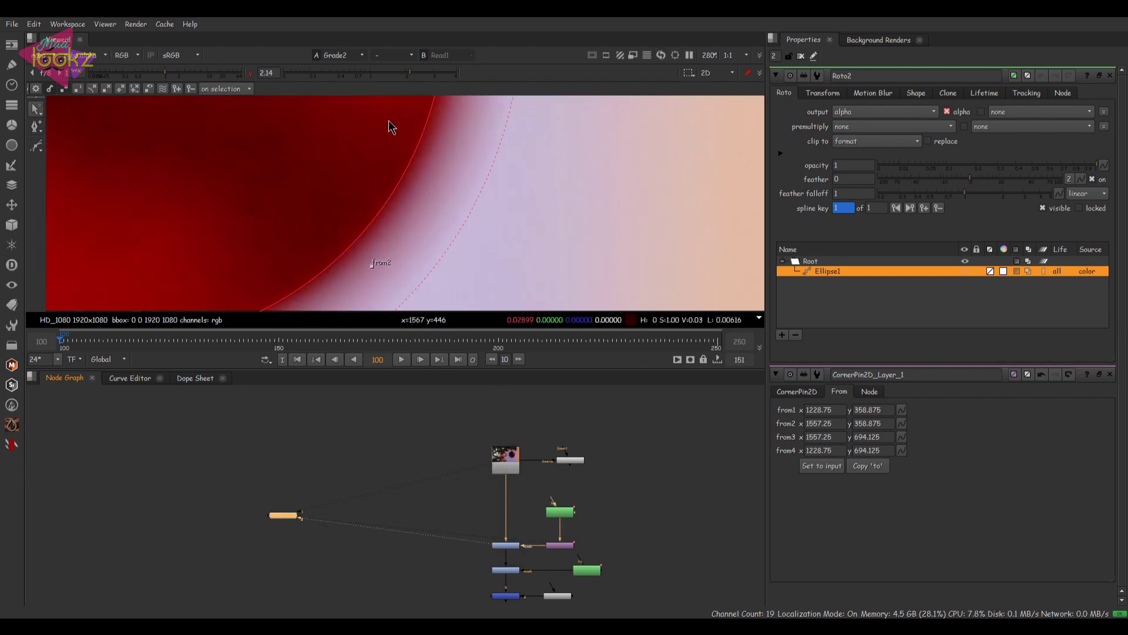
# - Close the corner pin node's properties, keeping only Roto2's properties open
pyautogui.scroll(-2, 433, 148)
pyautogui.click(561, 517)
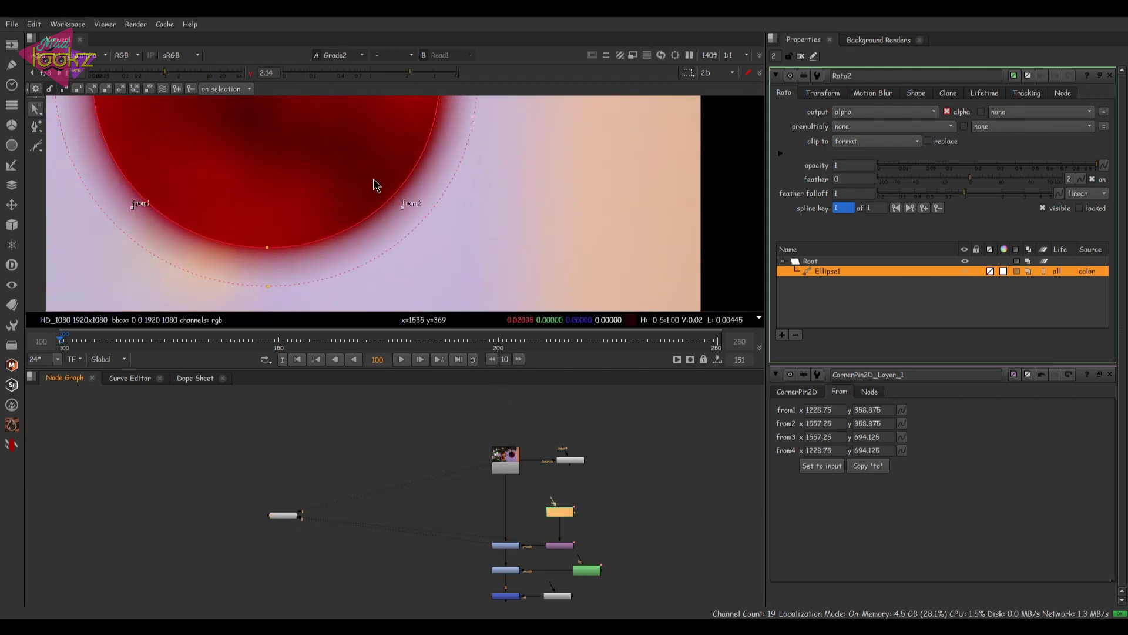
pyautogui.scroll(-5, 382, 179)
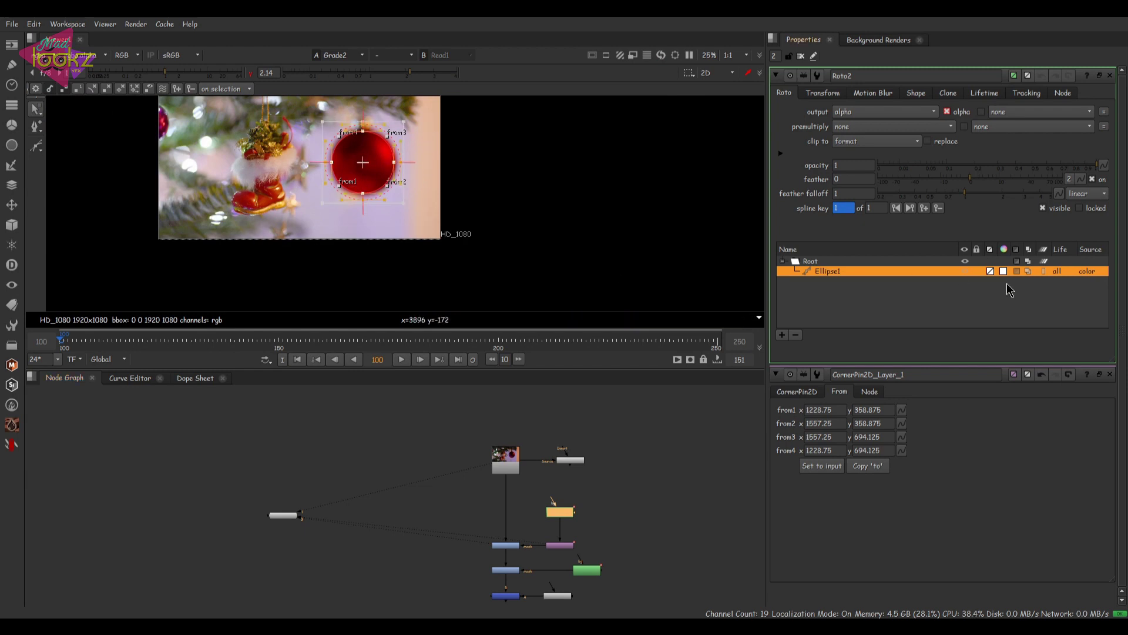
pyautogui.click(1110, 374)
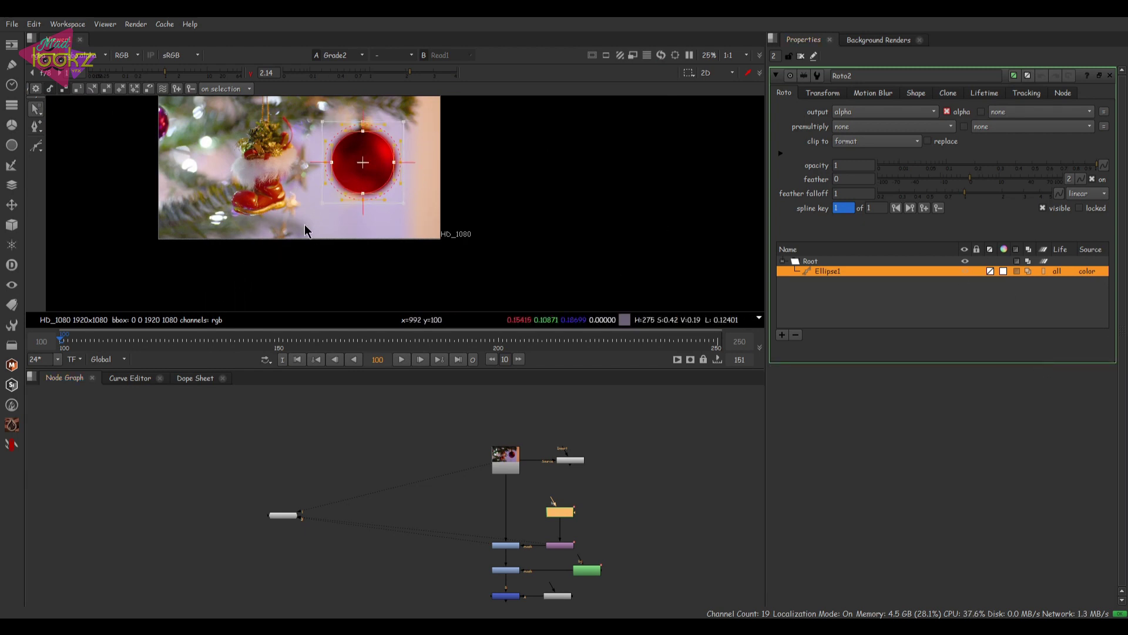
pyautogui.scroll(2, 317, 147)
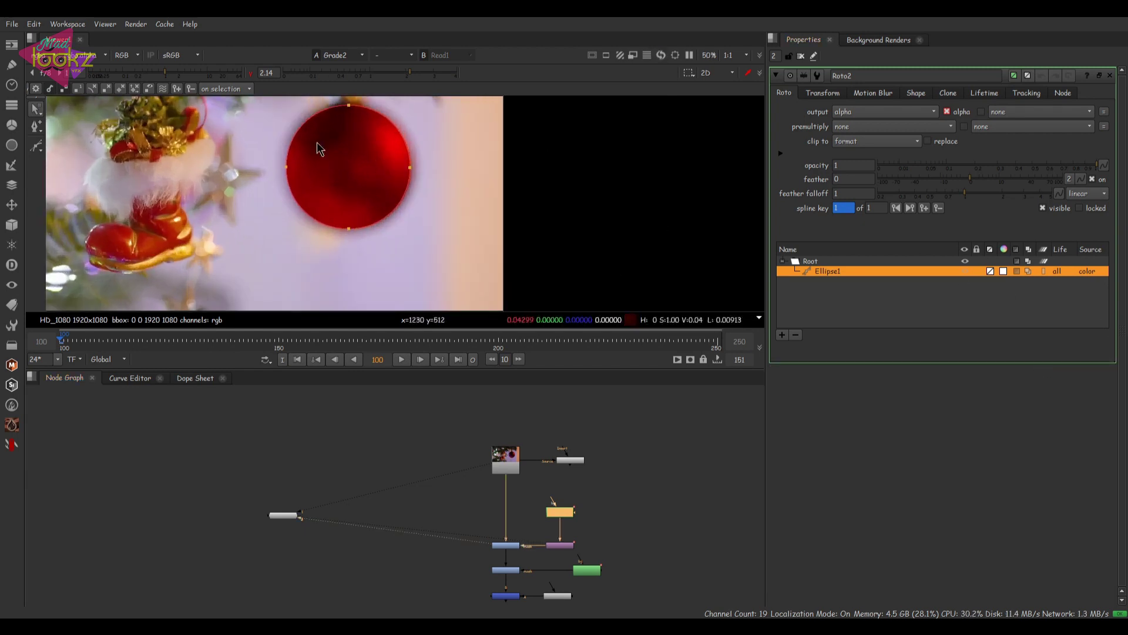
# - Compare the bauble's edge in the Grade2 result with the original edge in Read1
pyautogui.click(582, 535)
pyautogui.scroll(3, 582, 523)
pyautogui.scroll(6, 406, 208)
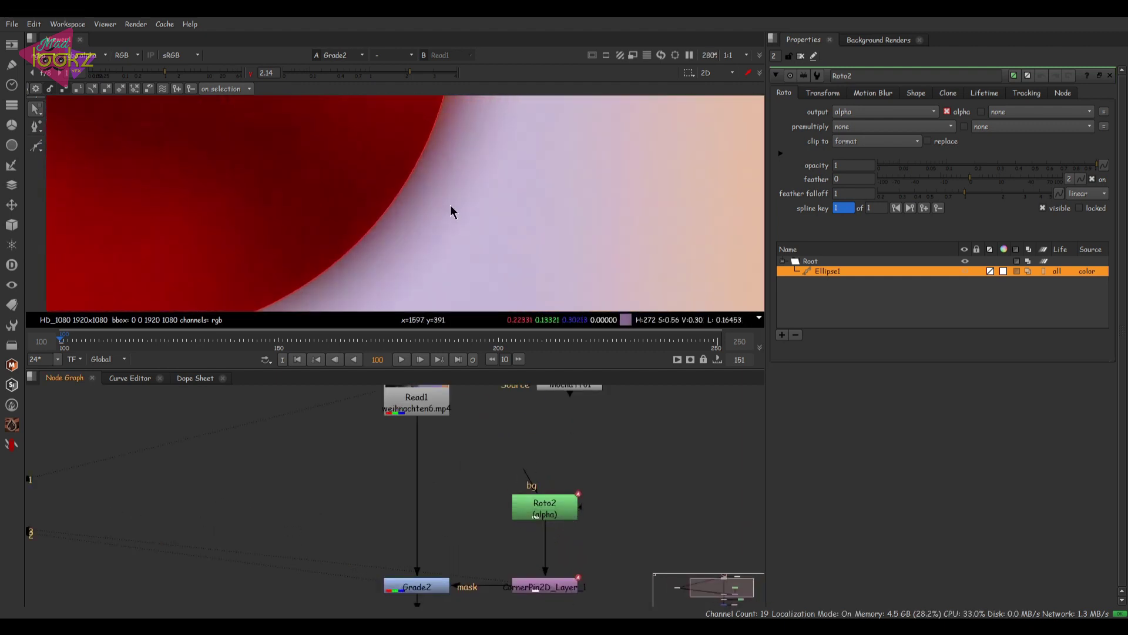
pyautogui.scroll(-2, 422, 224)
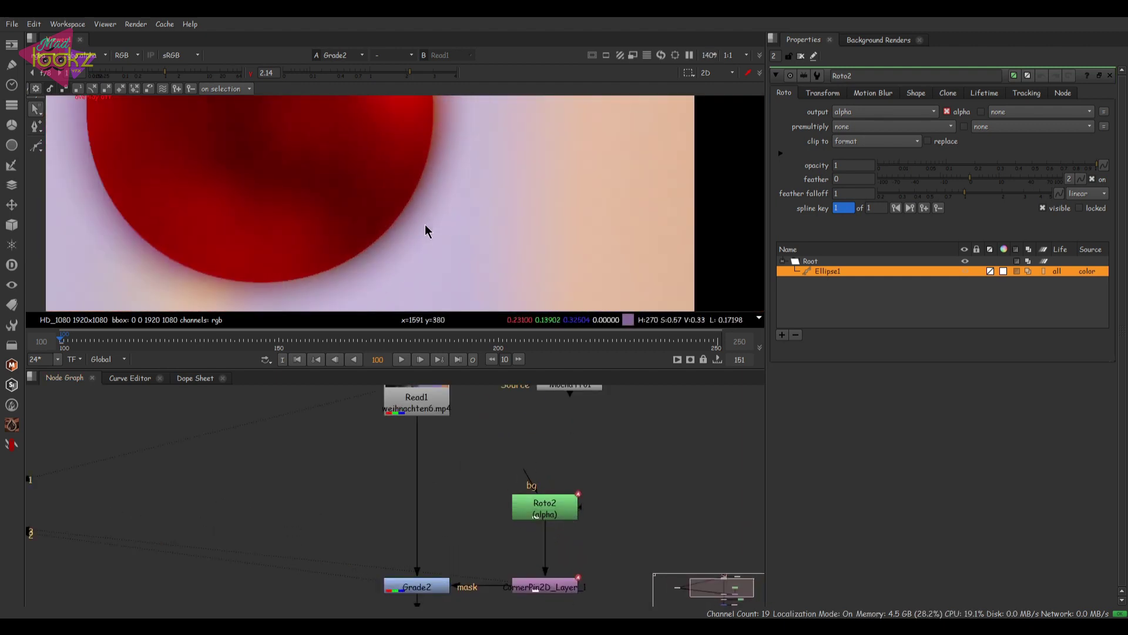
pyautogui.press('1')
pyautogui.scroll(3, 411, 206)
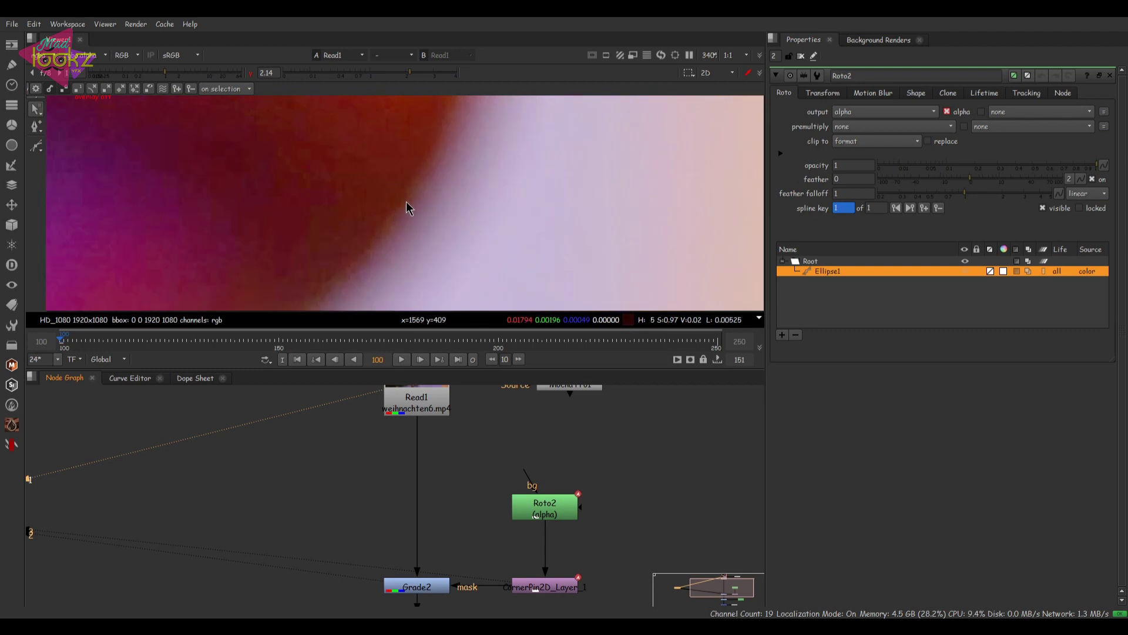
pyautogui.scroll(-2, 470, 219)
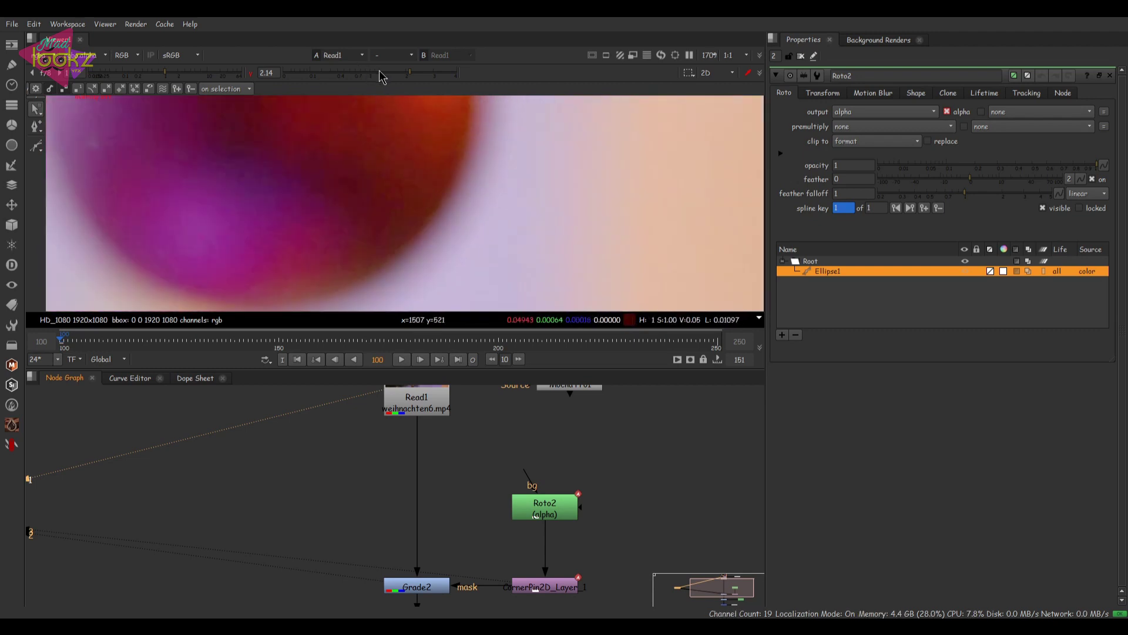
# - Reset the viewer gamma to 1 and examine how soft the bauble's edge is in the original footage
pyautogui.moveTo(380, 73)
pyautogui.mouseDown()
pyautogui.moveTo(352, 75)
pyautogui.moveTo(370, 67)
pyautogui.mouseUp()
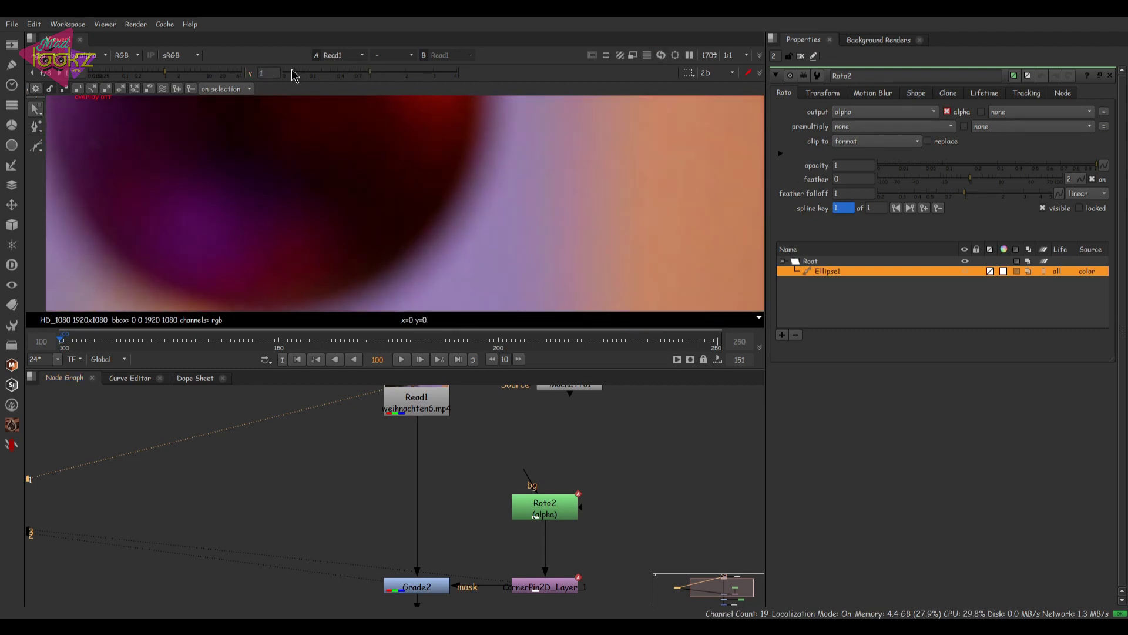
pyautogui.scroll(2, 469, 229)
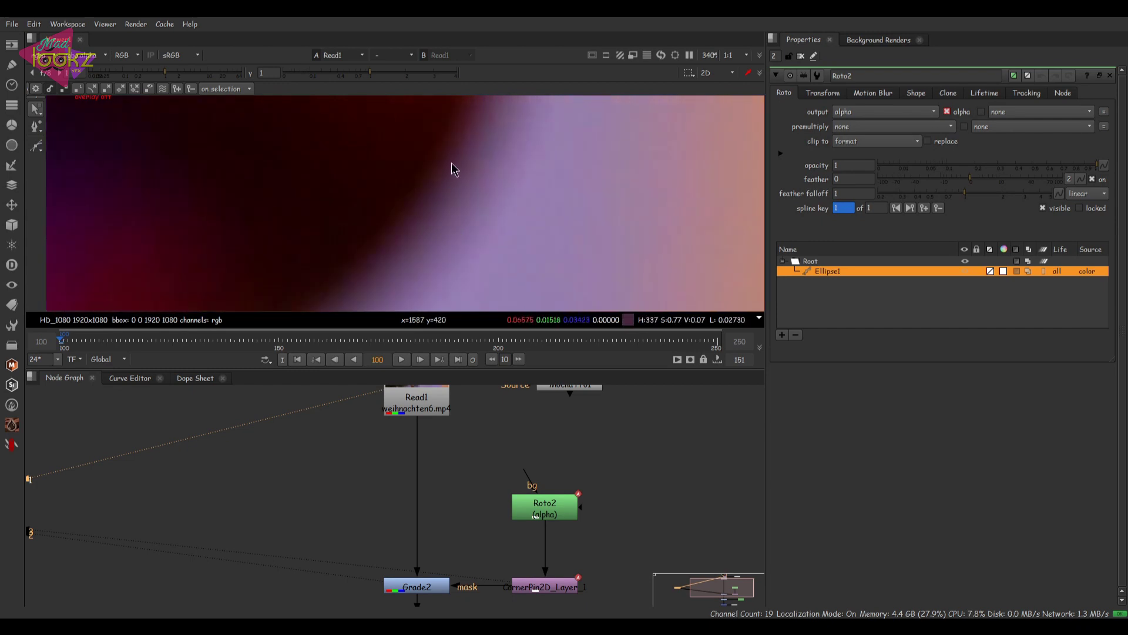
pyautogui.scroll(-2, 513, 207)
pyautogui.scroll(1, 509, 209)
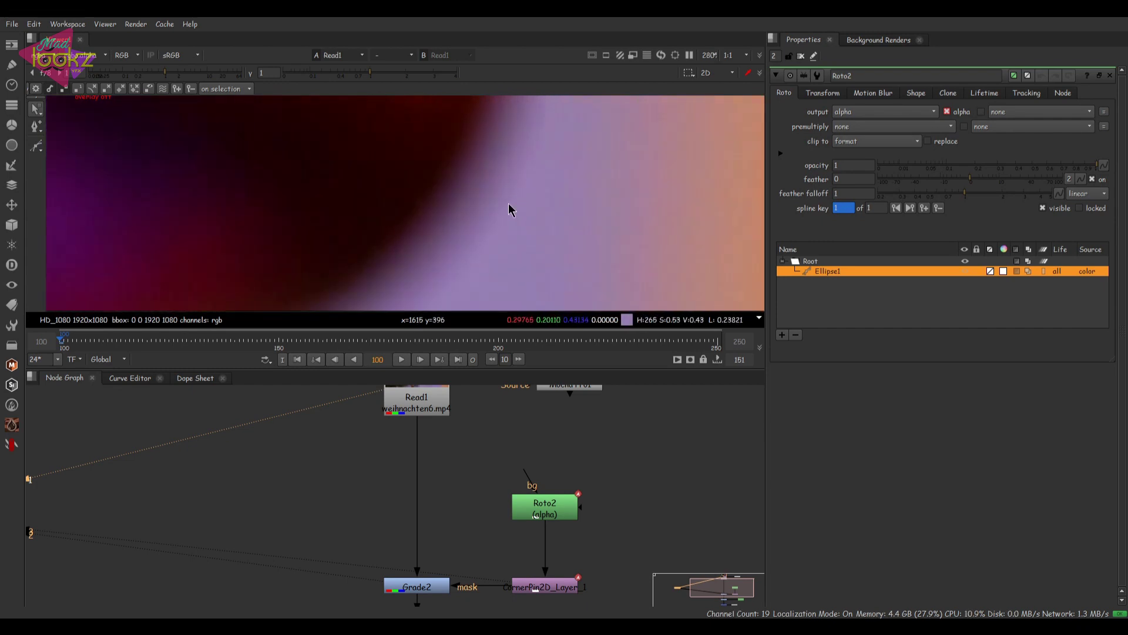
pyautogui.scroll(-4, 507, 215)
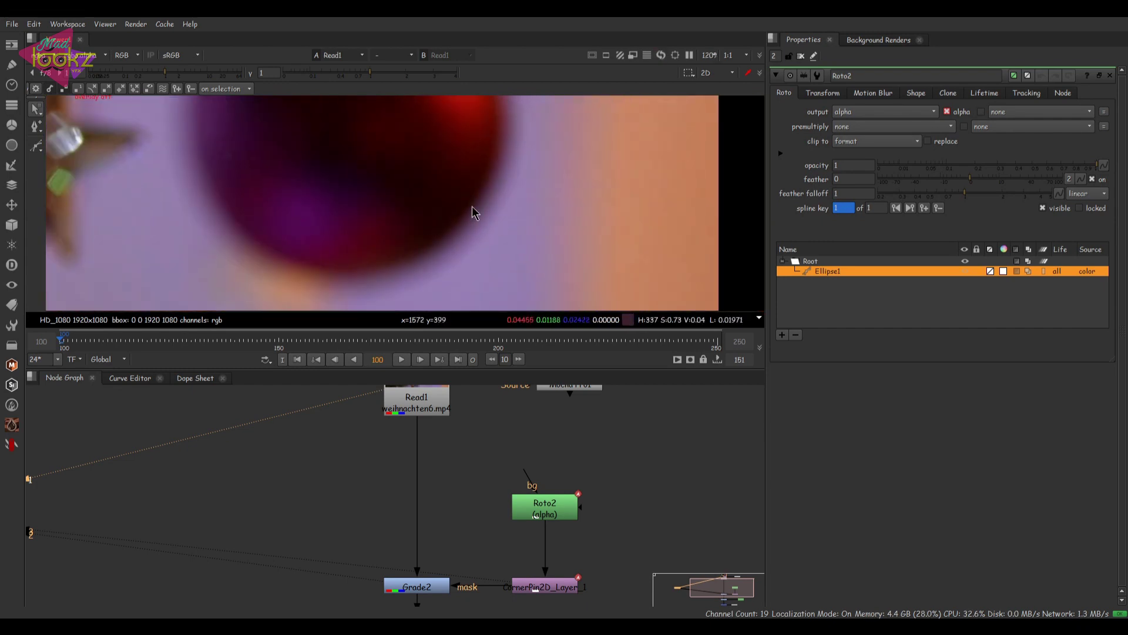
pyautogui.click(546, 517)
pyautogui.press('Tab')
pyautogui.write('ero')
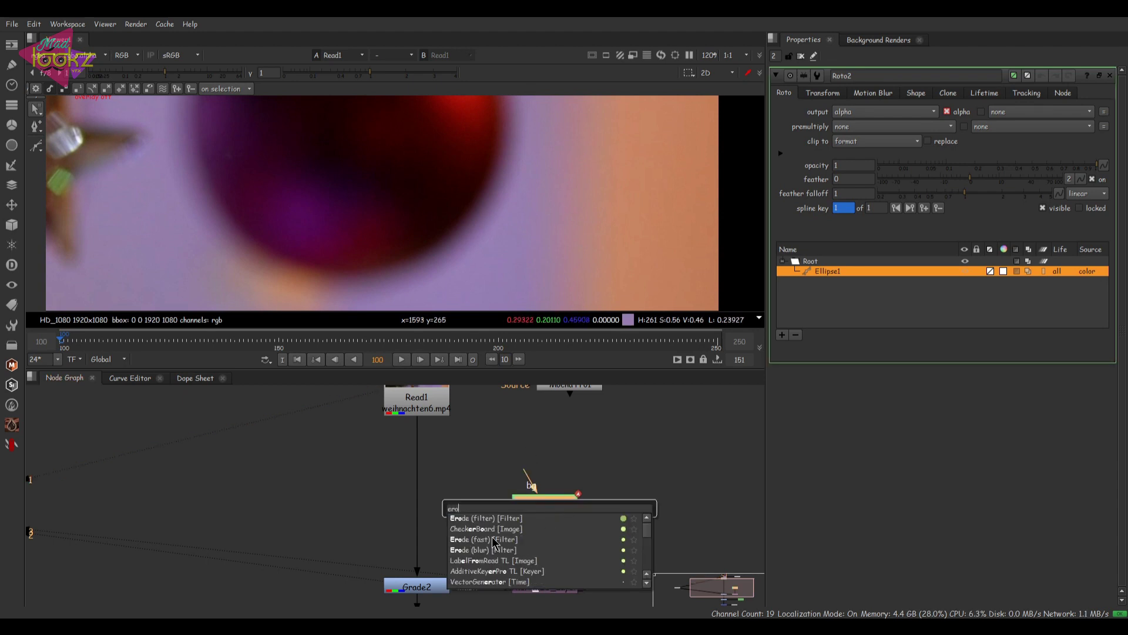
pyautogui.click(487, 528)
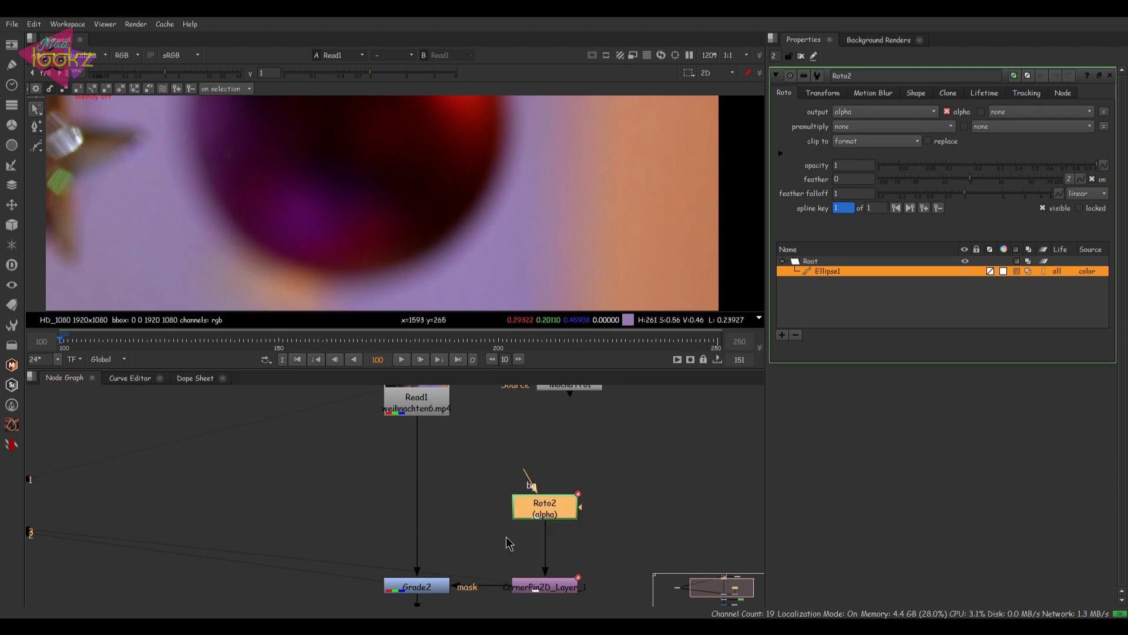
# - Move Roto2 up and insert an Erode (fast) node between it and the corner pin node
pyautogui.moveTo(536, 521); pyautogui.dragTo(567, 468)
pyautogui.press('Delete')
pyautogui.click(567, 504)
pyautogui.press('Tab')
pyautogui.write('er')
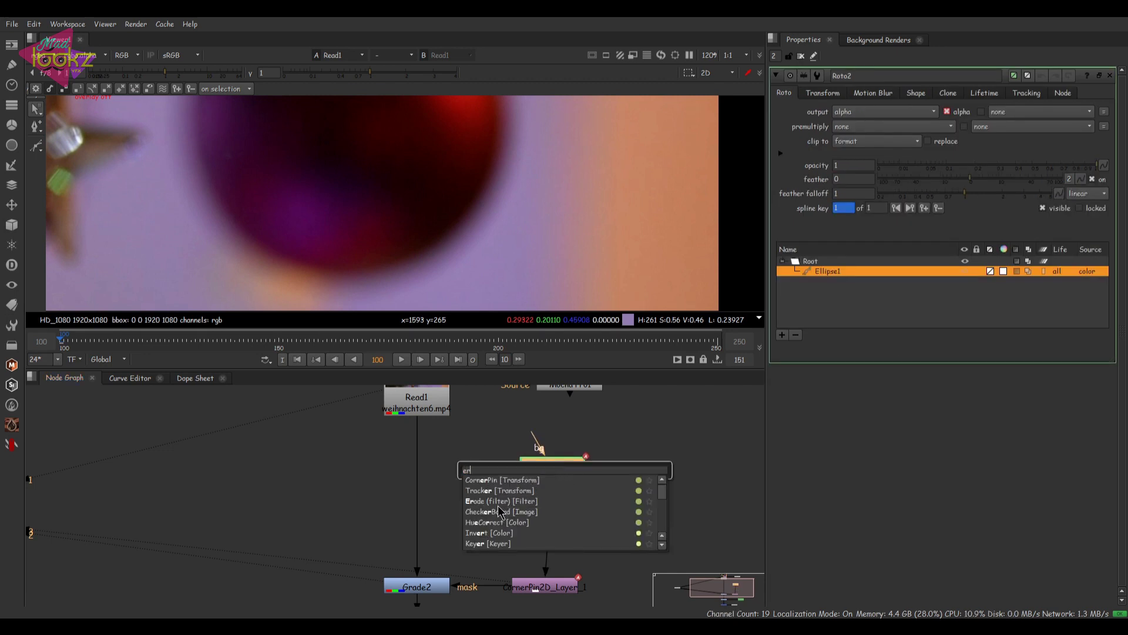
pyautogui.write('o')
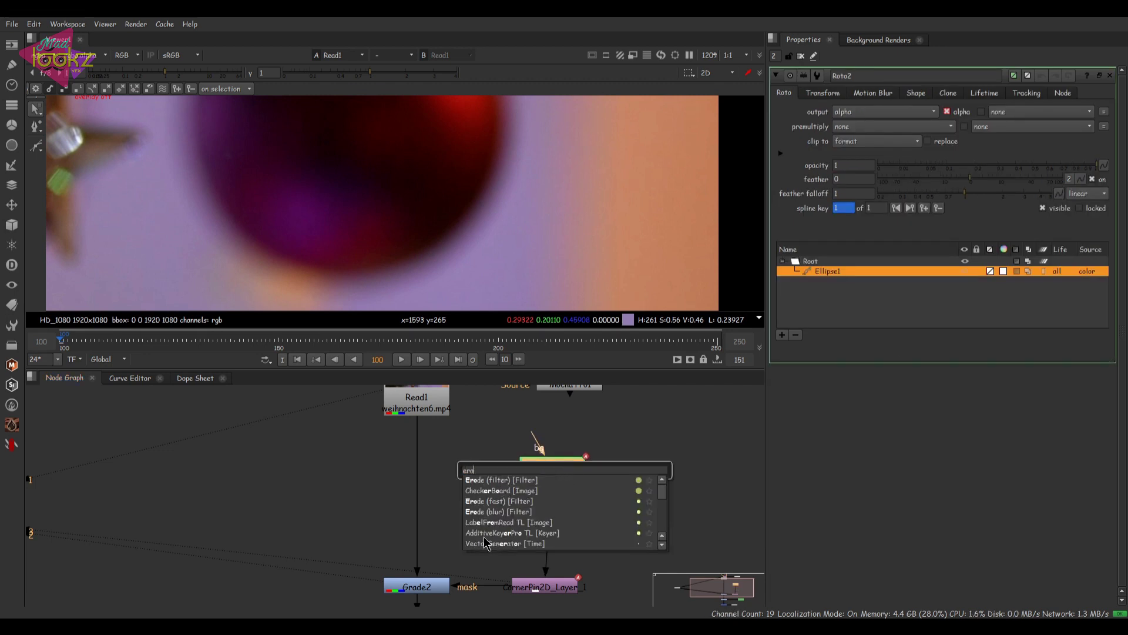
pyautogui.click(497, 500)
pyautogui.moveTo(612, 439); pyautogui.dragTo(542, 477)
pyautogui.click(583, 513)
pyautogui.click(552, 509)
# - Show Grade2 close up at the bauble's edge and set the Dilate1 size to 10
pyautogui.click(432, 586)
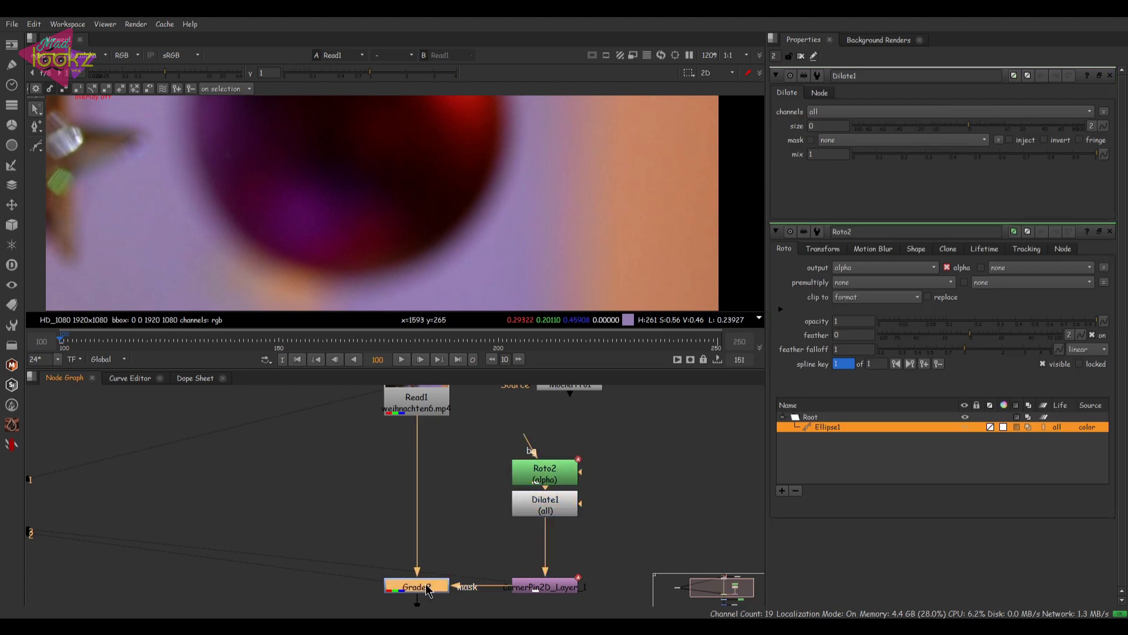
pyautogui.press('1')
pyautogui.scroll(3, 510, 234)
pyautogui.scroll(-3, 488, 238)
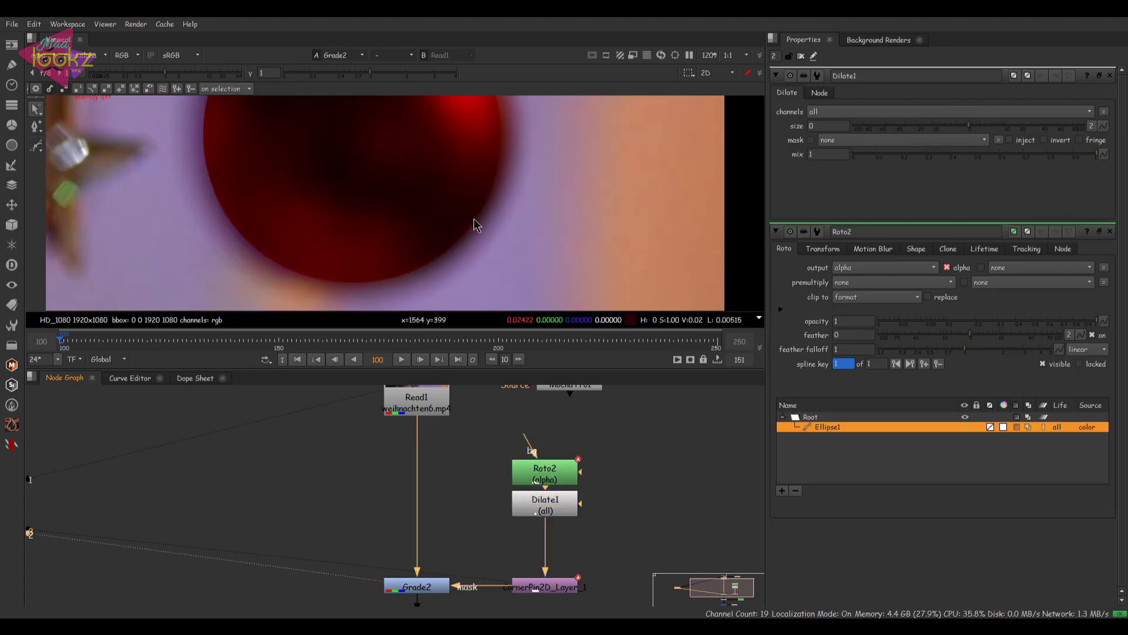
pyautogui.scroll(3, 483, 230)
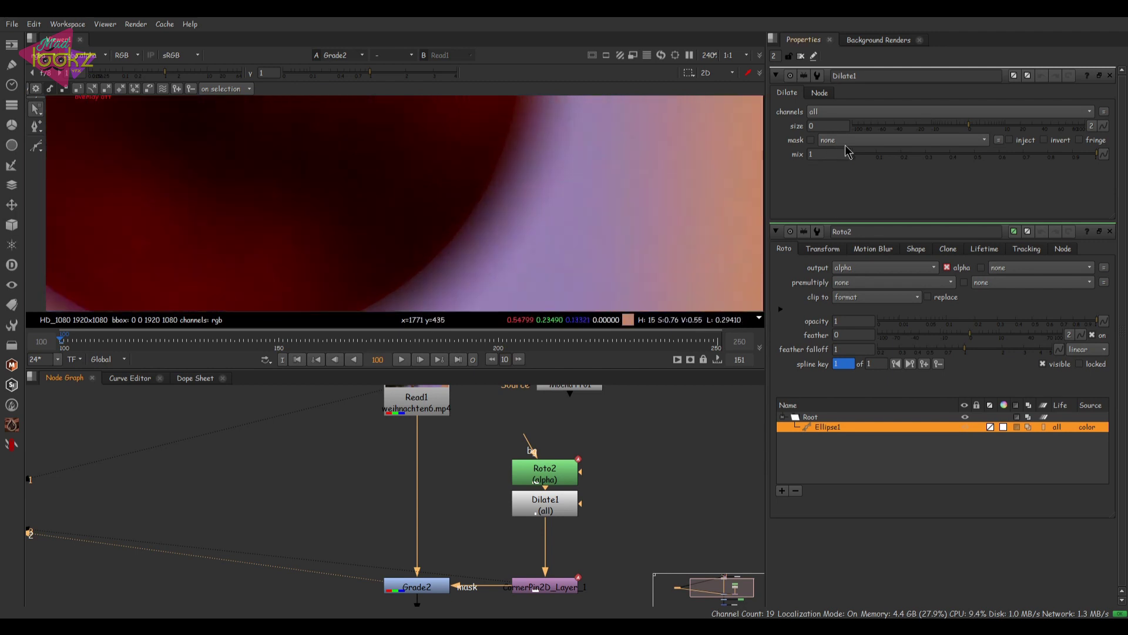
pyautogui.doubleClick(826, 125)
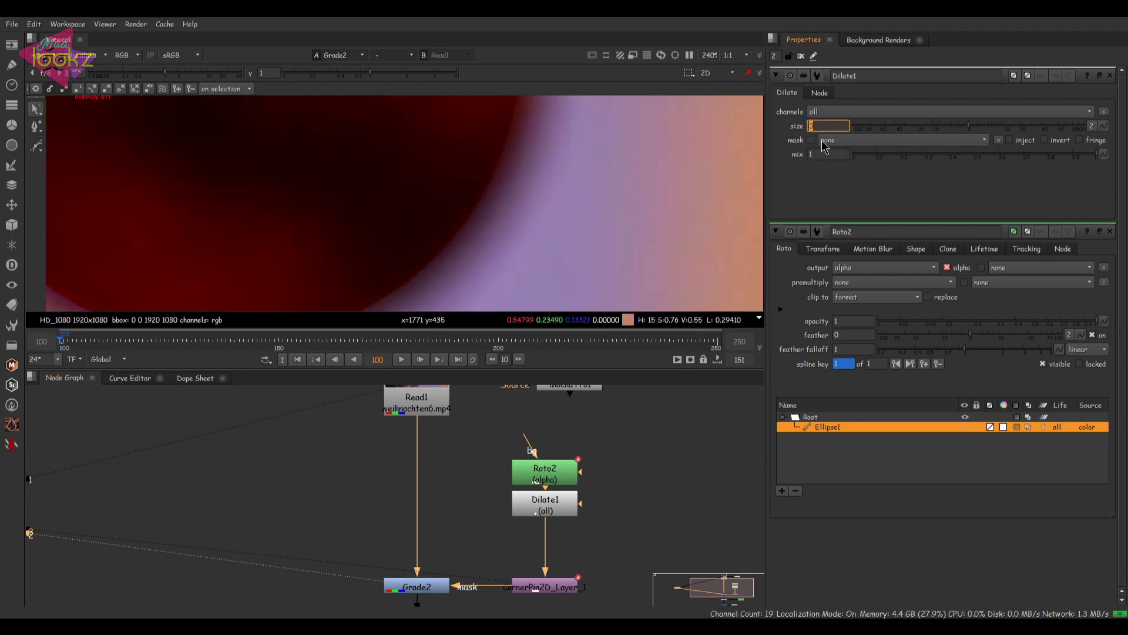
pyautogui.write('10')
pyautogui.press('Return')
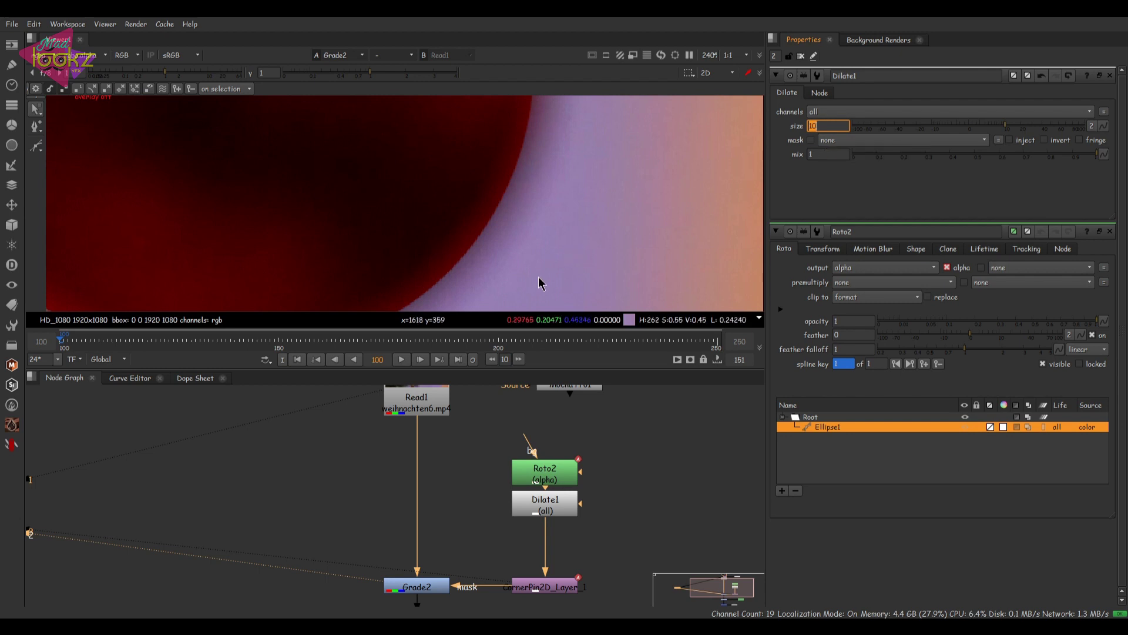
# - Compare the Grade2 edge with the original in Read1 and set the Dilate1 size to 15
pyautogui.press('1')
pyautogui.scroll(2, 509, 213)
pyautogui.scroll(-1, 509, 213)
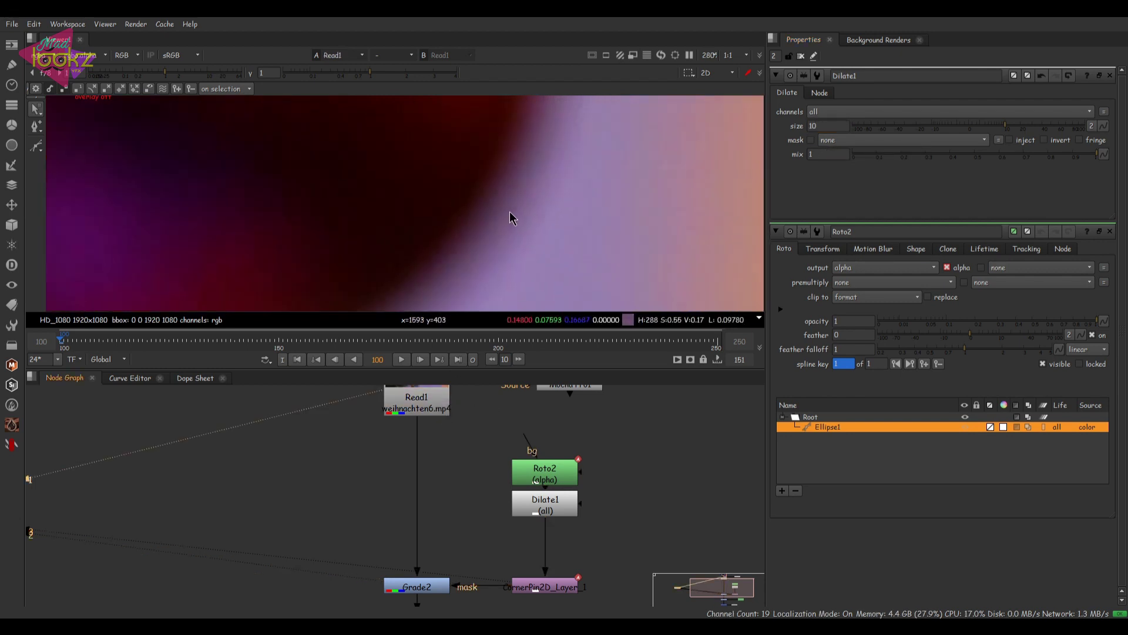
pyautogui.press('2')
pyautogui.click(828, 126)
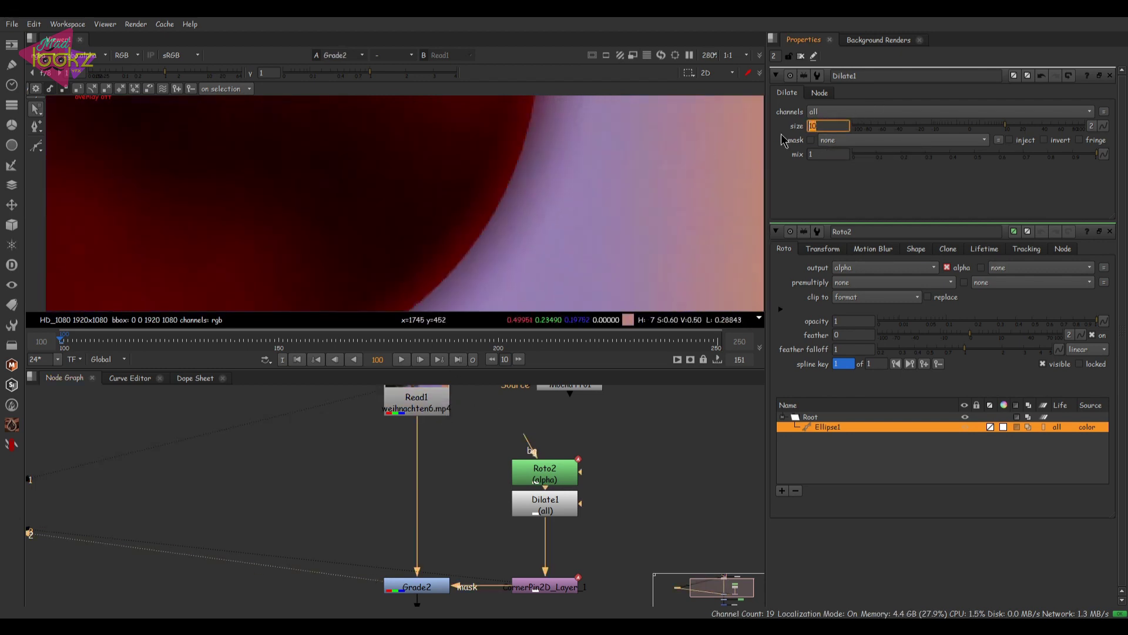
pyautogui.write('15')
pyautogui.press('Return')
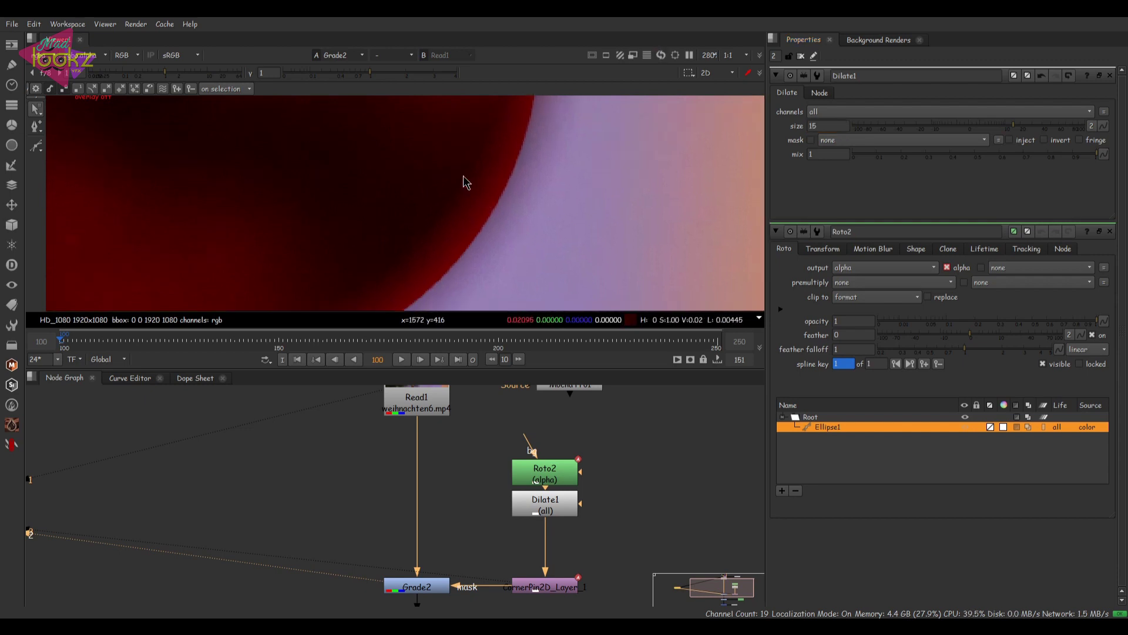
pyautogui.scroll(-1, 493, 238)
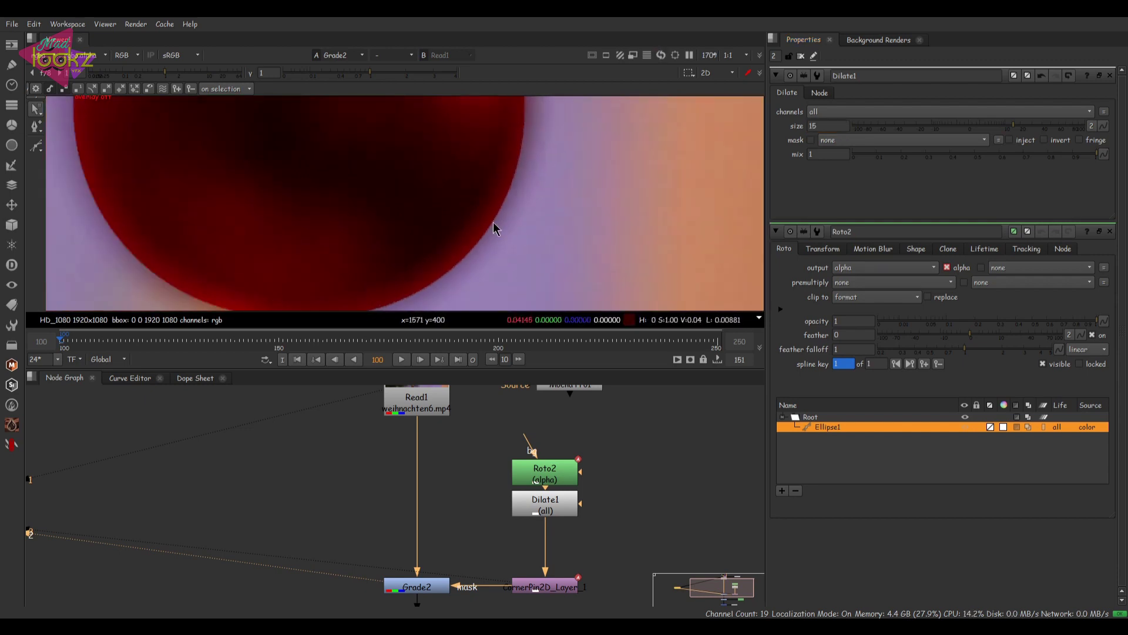
# - Add a Blur node after Dilate1 with a size of 30
pyautogui.click(545, 515)
pyautogui.press('b')
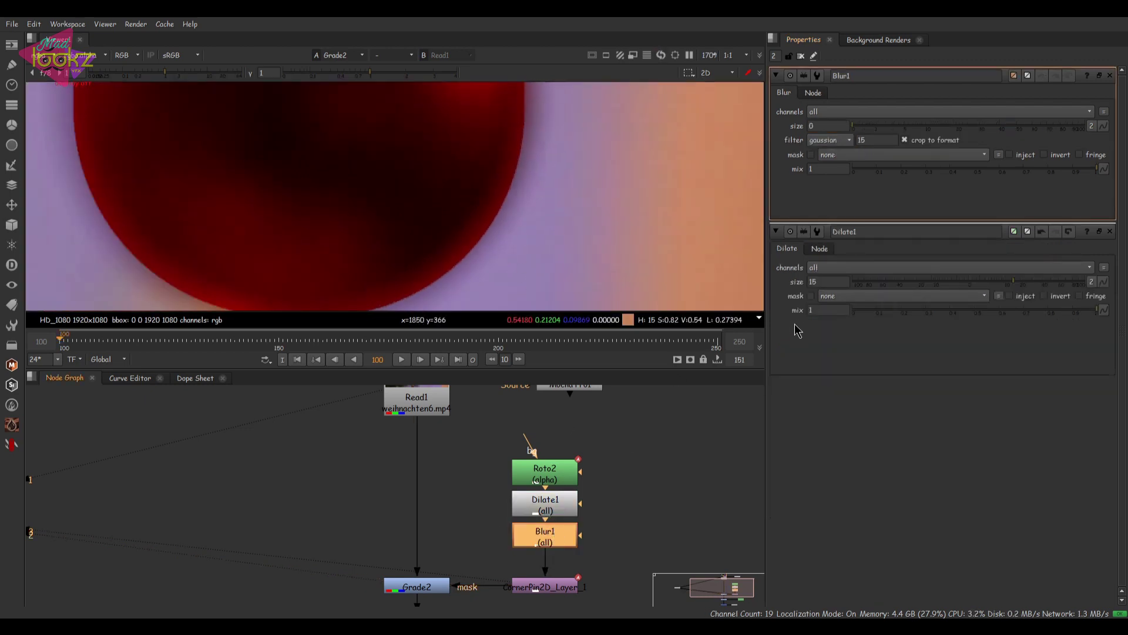
pyautogui.write('30')
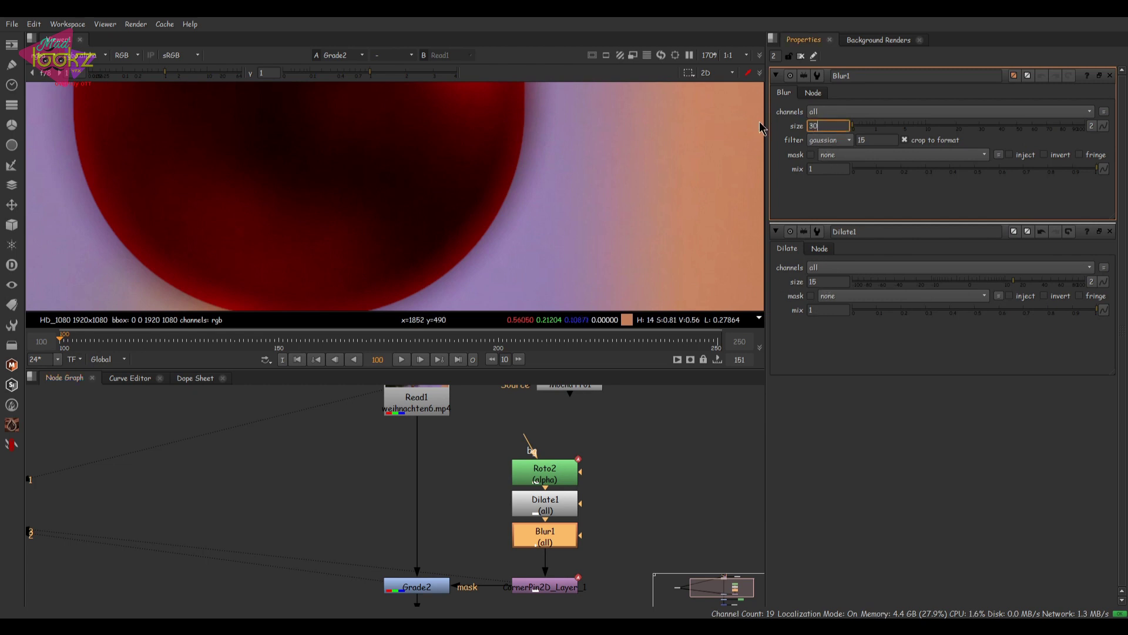
pyautogui.press('Return')
pyautogui.scroll(3, 432, 224)
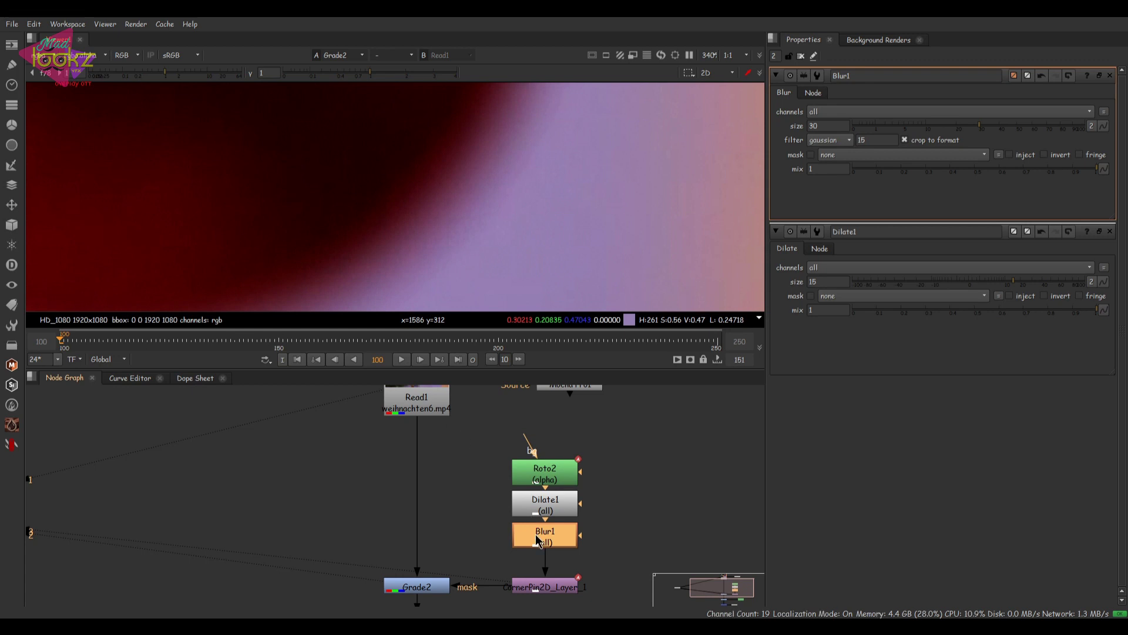
# - Toggle Blur1 off and on to compare the bauble's edge, leaving the node enabled
pyautogui.press('d')
pyautogui.press('d')
pyautogui.press('d')
pyautogui.press('d')
pyautogui.press('d')
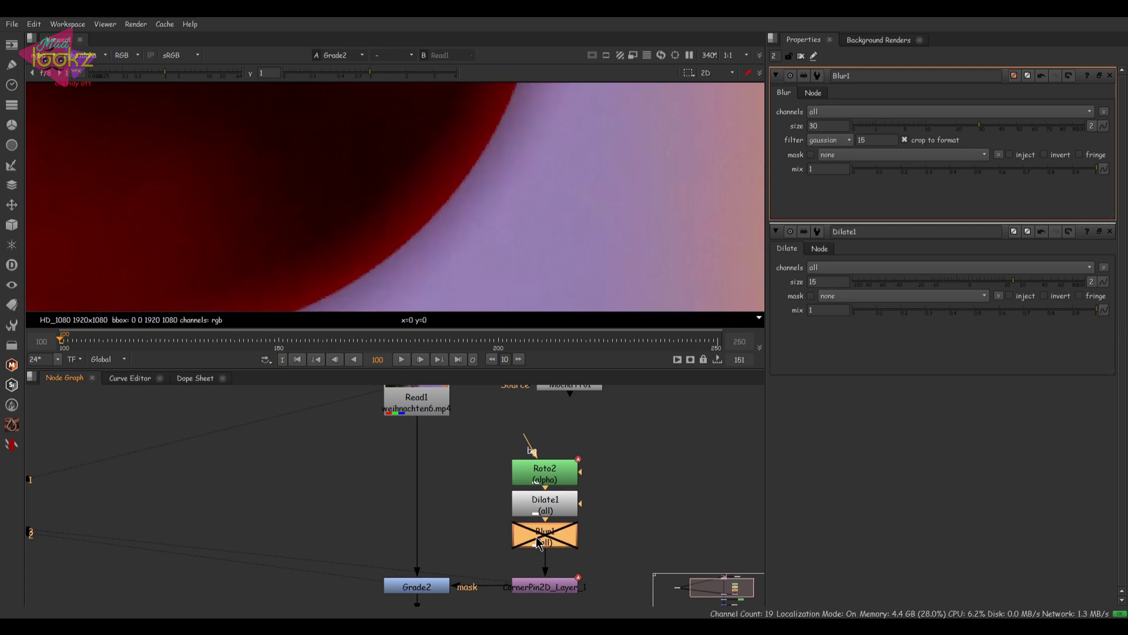
pyautogui.press('d')
# - Create a Shuffle node beside Blur1 and connect its input to Blur1
pyautogui.moveTo(541, 559); pyautogui.dragTo(528, 510, button='middle')
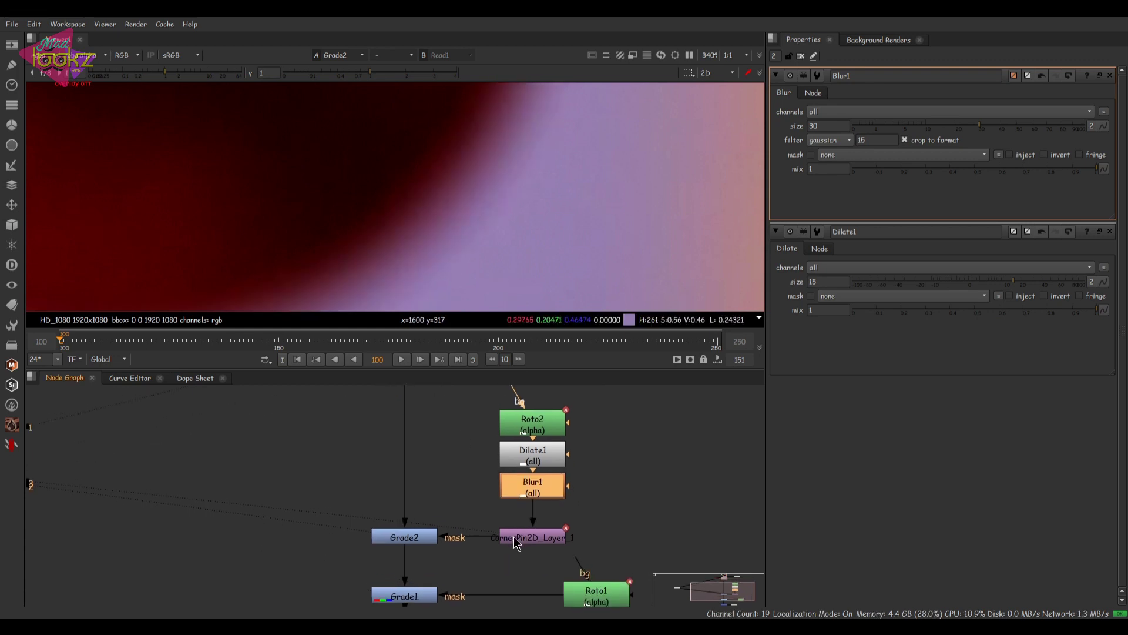
pyautogui.press('Tab')
pyautogui.write('shuf')
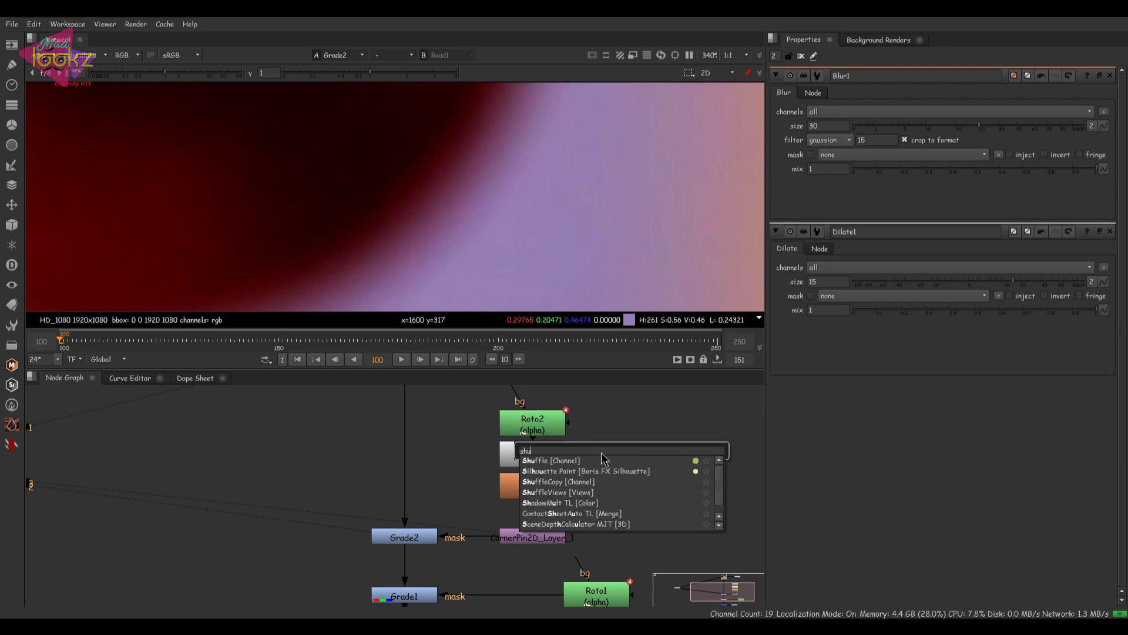
pyautogui.press('Return')
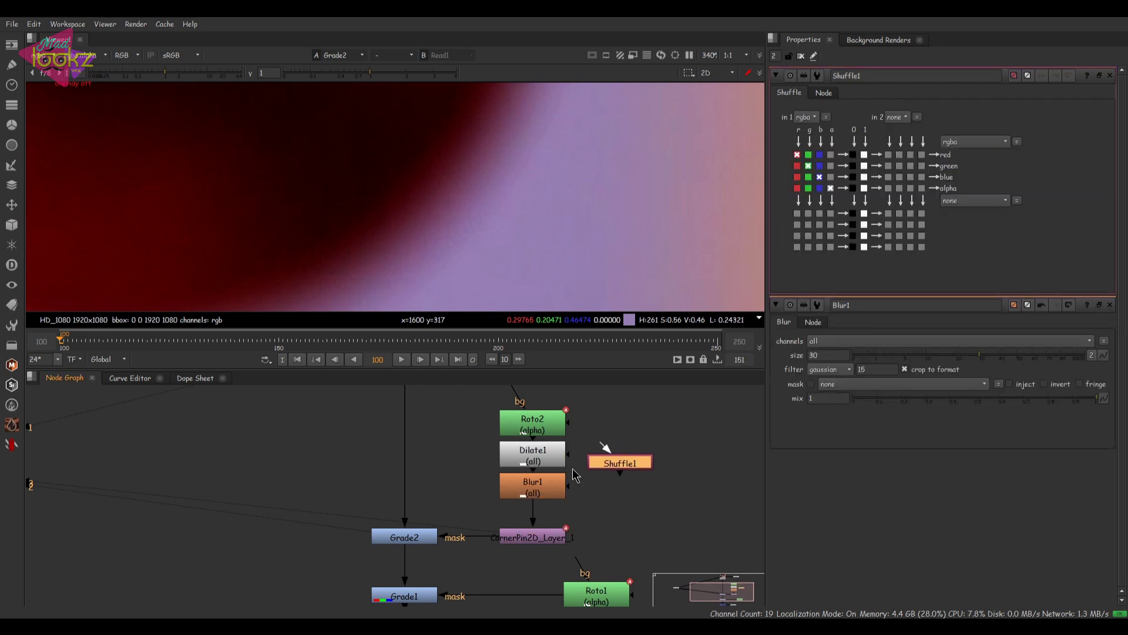
pyautogui.moveTo(628, 461); pyautogui.dragTo(644, 479)
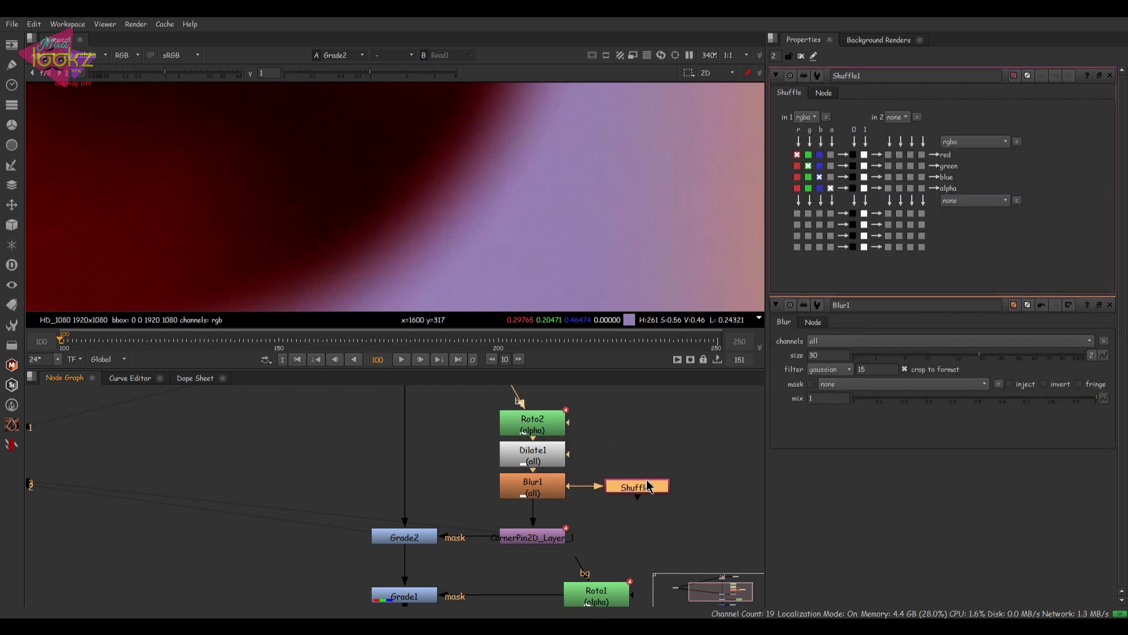
# - Route the alpha channel into red, green and blue in Shuffle1 and view its output
pyautogui.click(830, 176)
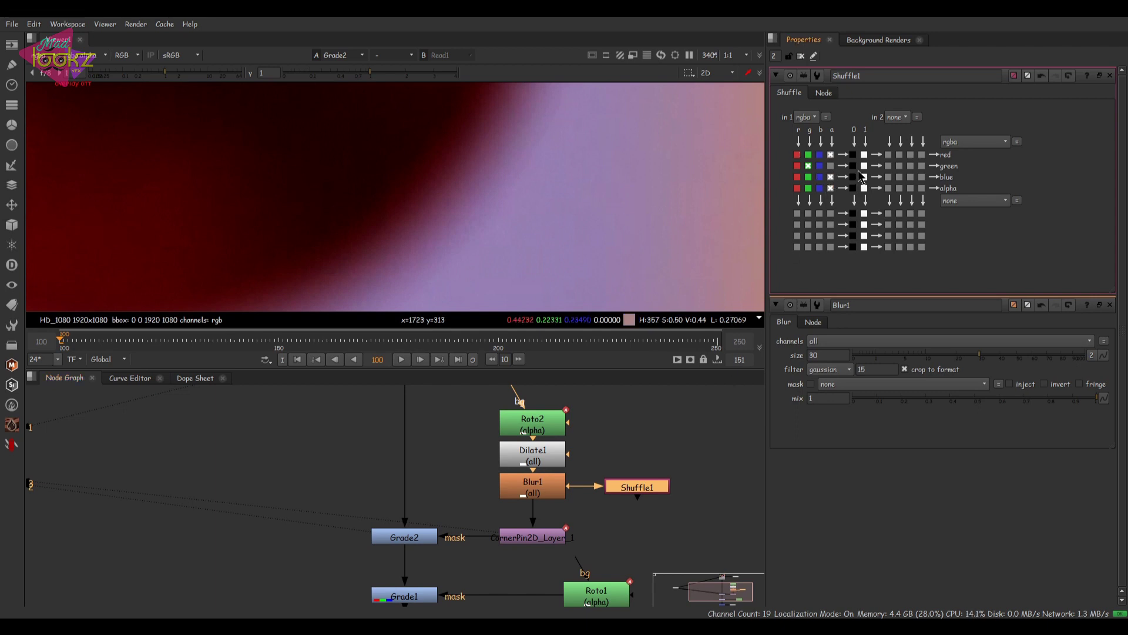
pyautogui.click(830, 166)
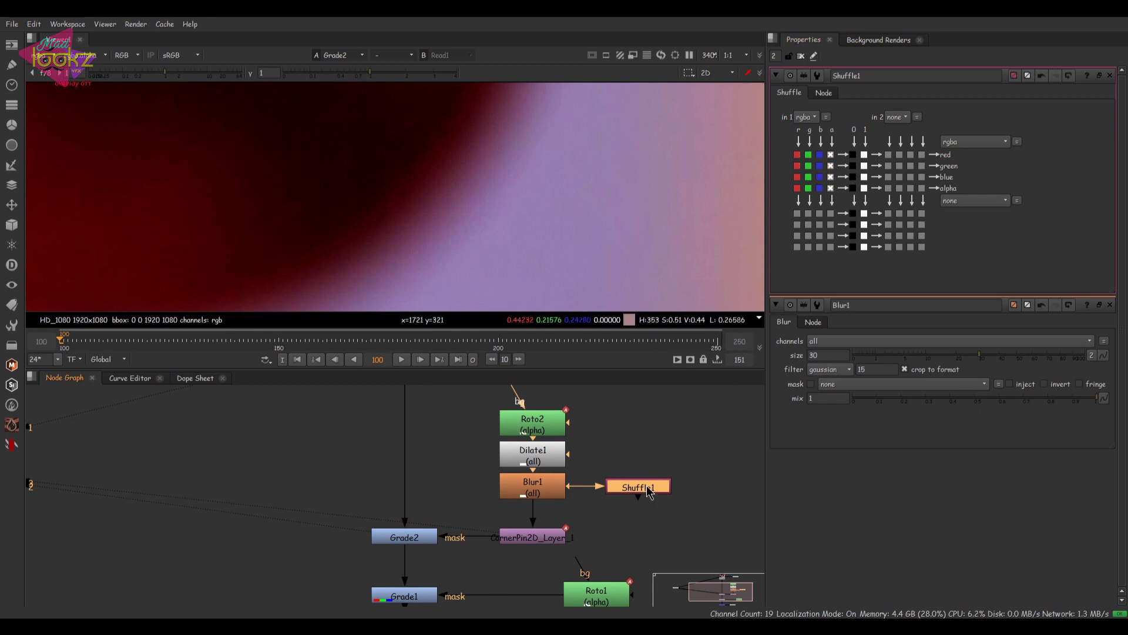
pyautogui.press('1')
pyautogui.scroll(-3, 547, 487)
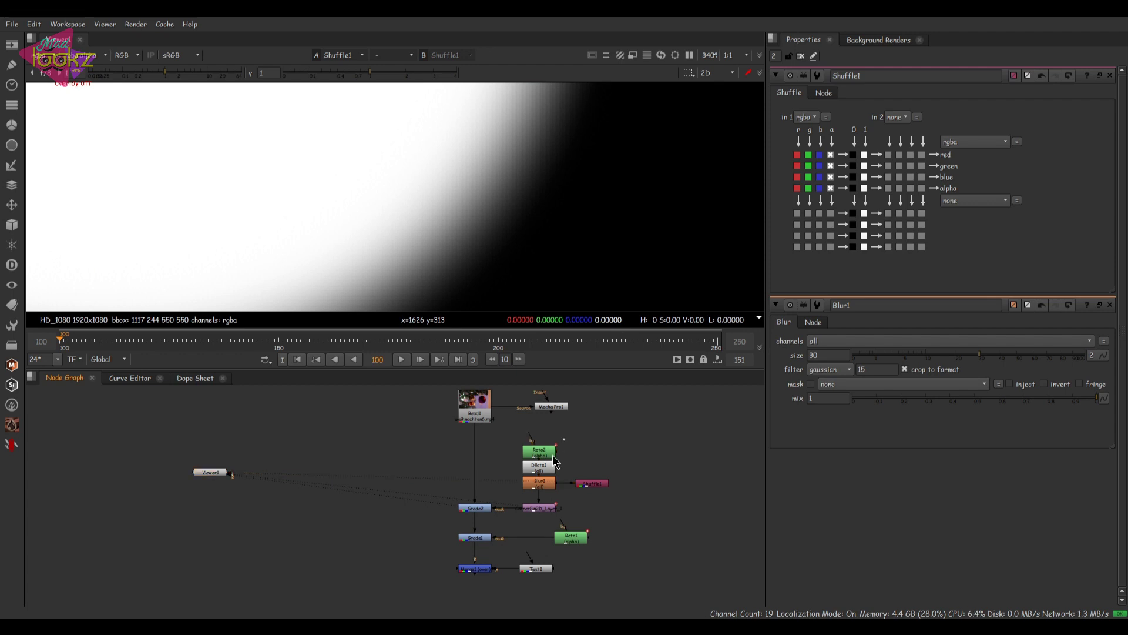
# - Shift the Roto2, Dilate1 and Blur1 stack up and merge Shuffle1 over Read1 with a new Merge node
pyautogui.moveTo(563, 442); pyautogui.dragTo(532, 465)
pyautogui.click(596, 466)
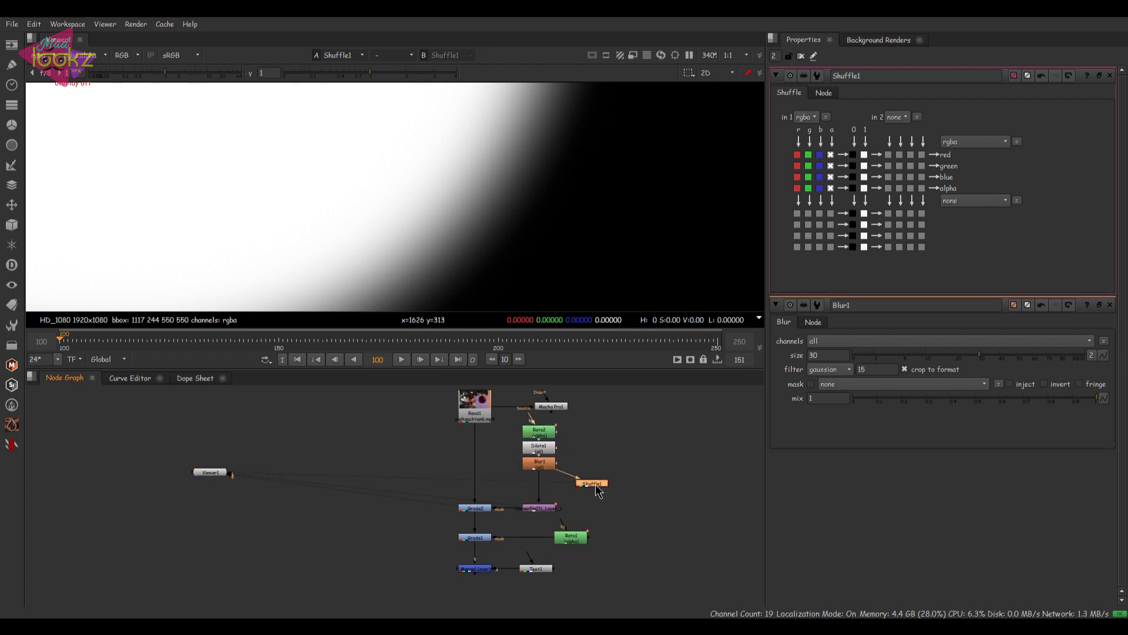
pyautogui.press('m')
pyautogui.moveTo(603, 465); pyautogui.dragTo(449, 461)
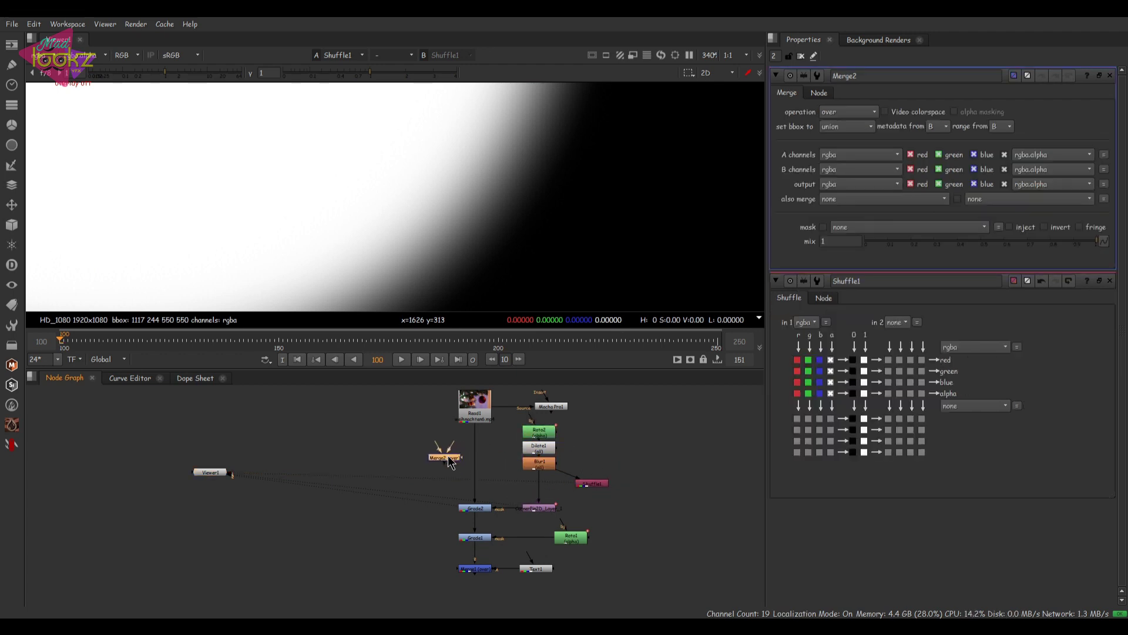
pyautogui.moveTo(466, 416); pyautogui.dragTo(439, 448)
pyautogui.moveTo(596, 483); pyautogui.dragTo(591, 486)
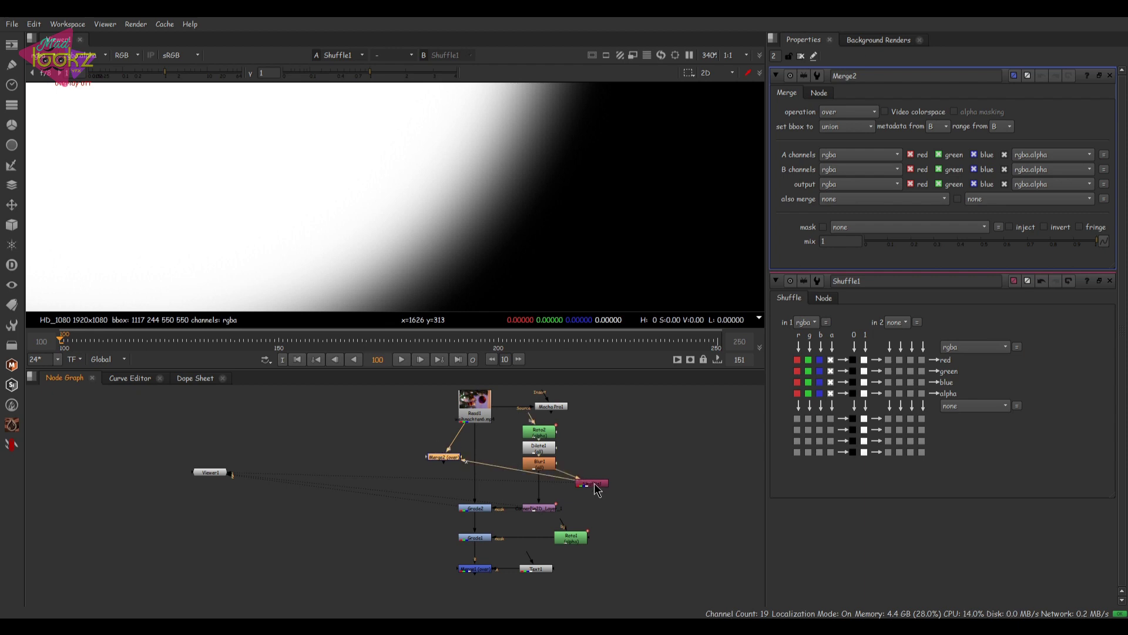
pyautogui.click(590, 484)
pyautogui.click(456, 458)
# - View the Merge2 result around the bauble, followed by the original edge in Read1
pyautogui.press('1')
pyautogui.scroll(-3, 551, 194)
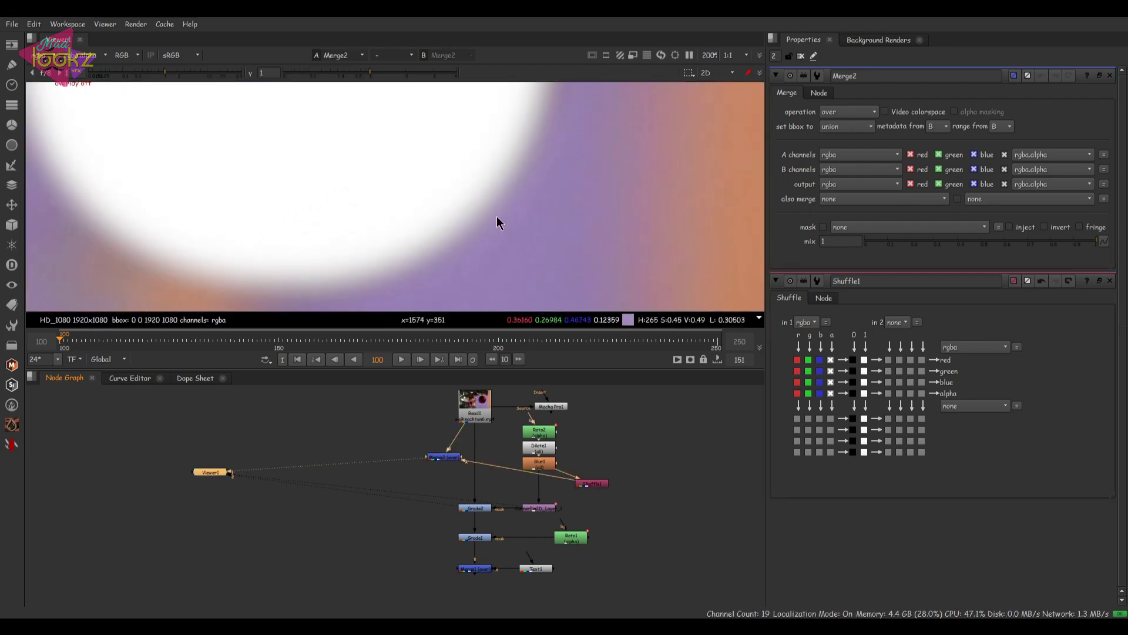
pyautogui.click(473, 419)
pyautogui.press('1')
pyautogui.scroll(3, 498, 247)
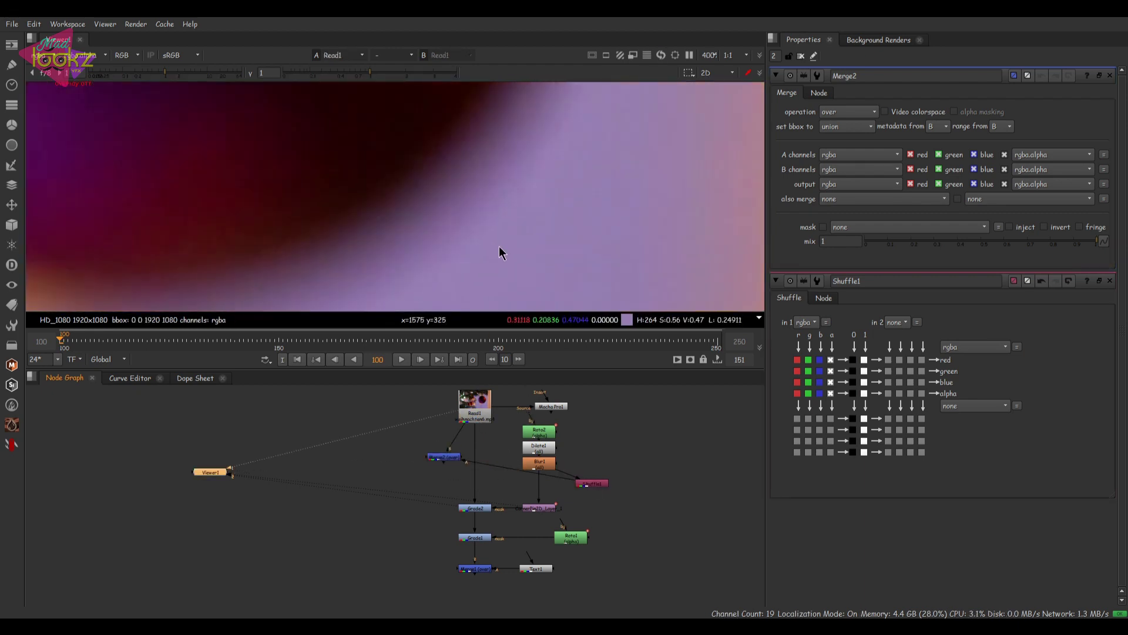
# - Assign Merge2 to viewer input 2 and compare its matte edge with Read1 on input 1
pyautogui.click(449, 456)
pyautogui.press('2')
pyautogui.press('1')
pyautogui.press('2')
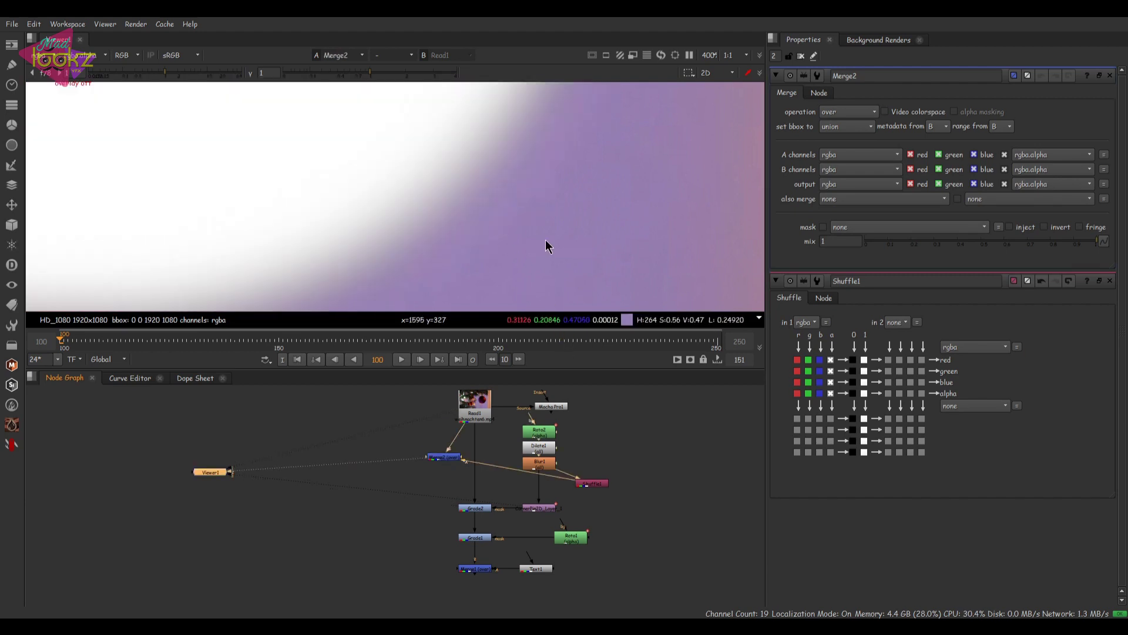
pyautogui.scroll(5, 545, 238)
pyautogui.press('1')
pyautogui.press('2')
pyautogui.press('1')
pyautogui.press('1')
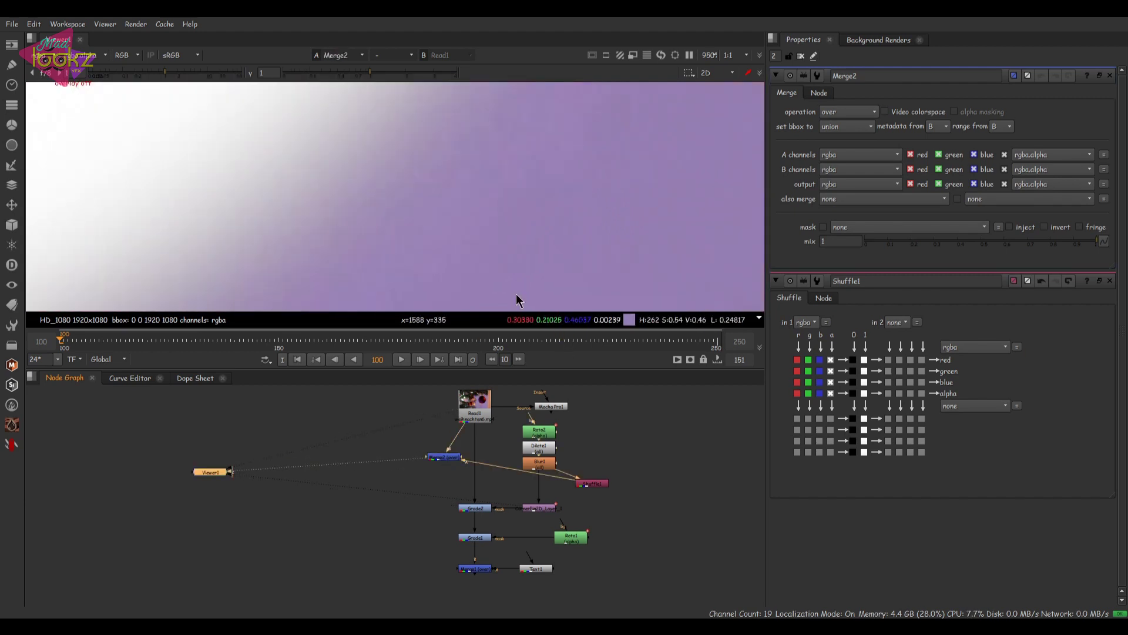
# - Set the Blur1 size to 25 and check Shuffle1's matte edge against the original bauble in Read1
pyautogui.doubleClick(539, 463)
pyautogui.doubleClick(842, 128)
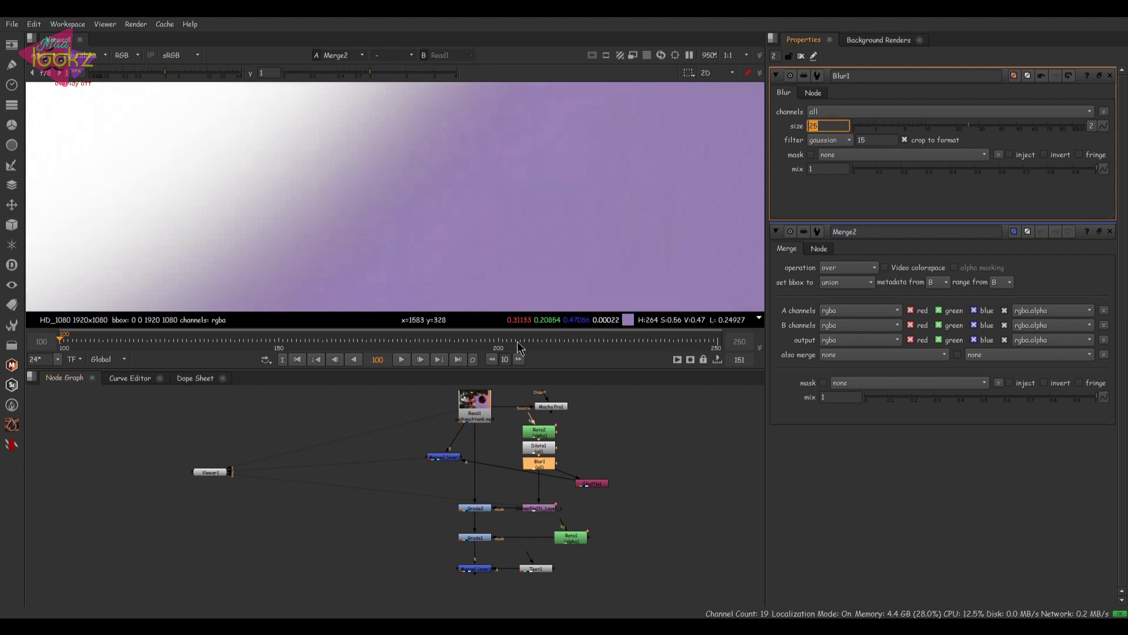
pyautogui.click(594, 483)
pyautogui.press('1')
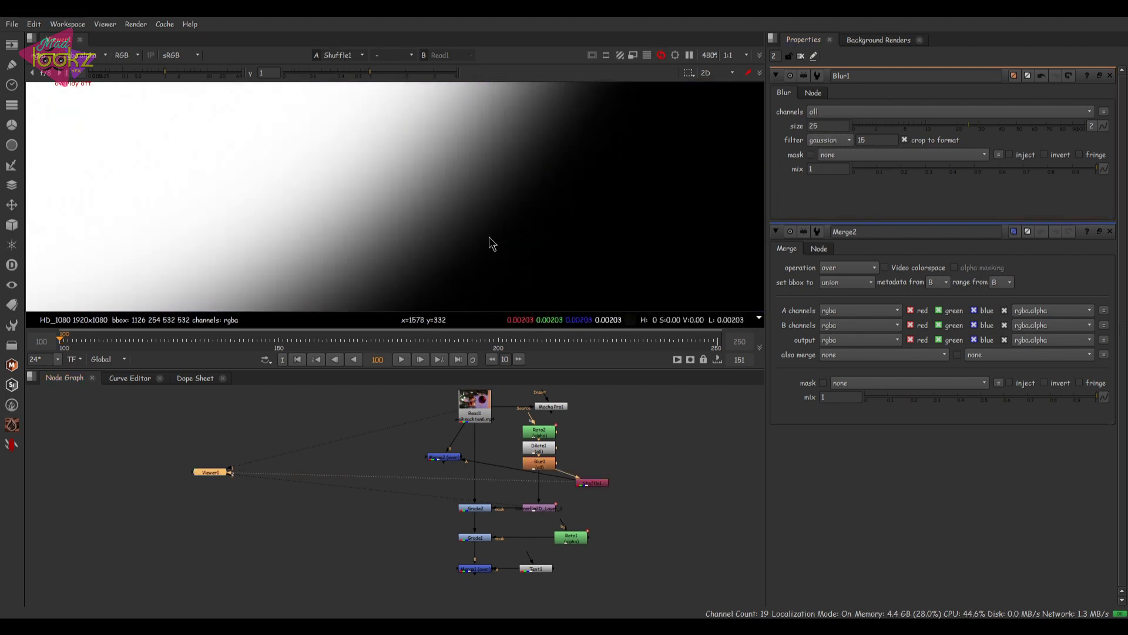
pyautogui.click(475, 420)
pyautogui.press('1')
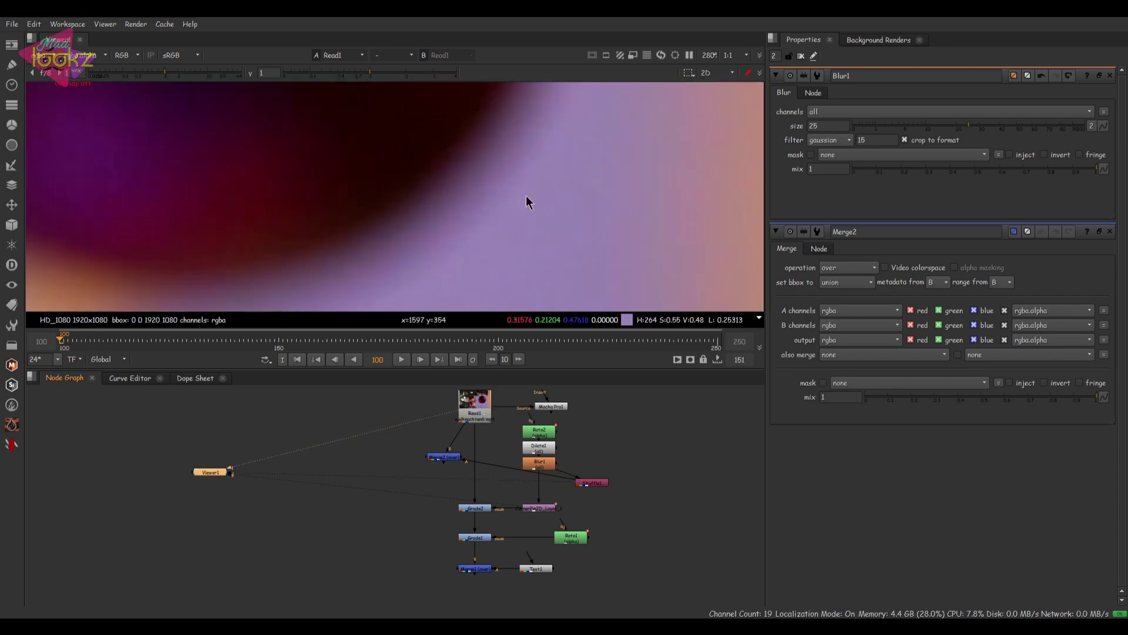
pyautogui.scroll(-2, 529, 195)
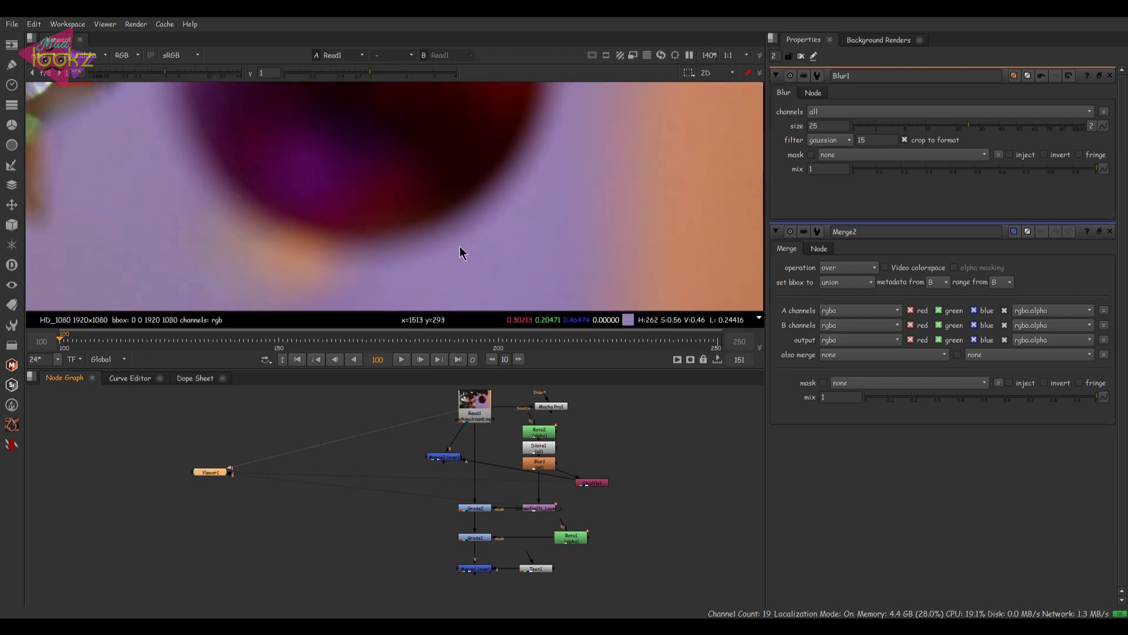
# - Set the Blur1 size to 20 and check the softness of Shuffle1's matte edge
pyautogui.press('2')
pyautogui.scroll(5, 461, 252)
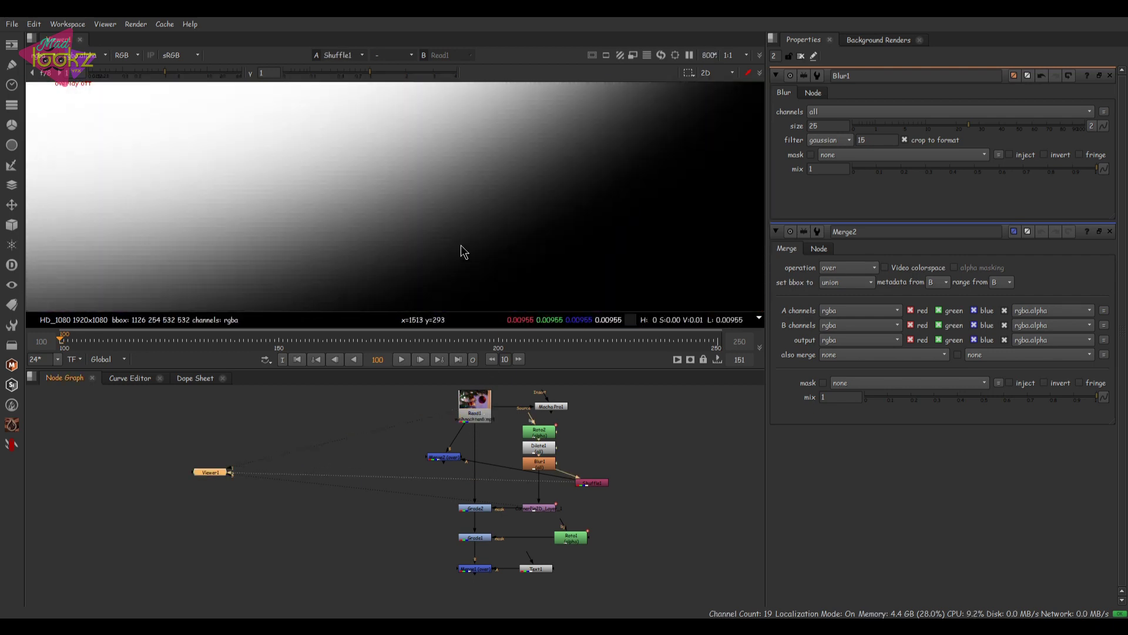
pyautogui.doubleClick(831, 125)
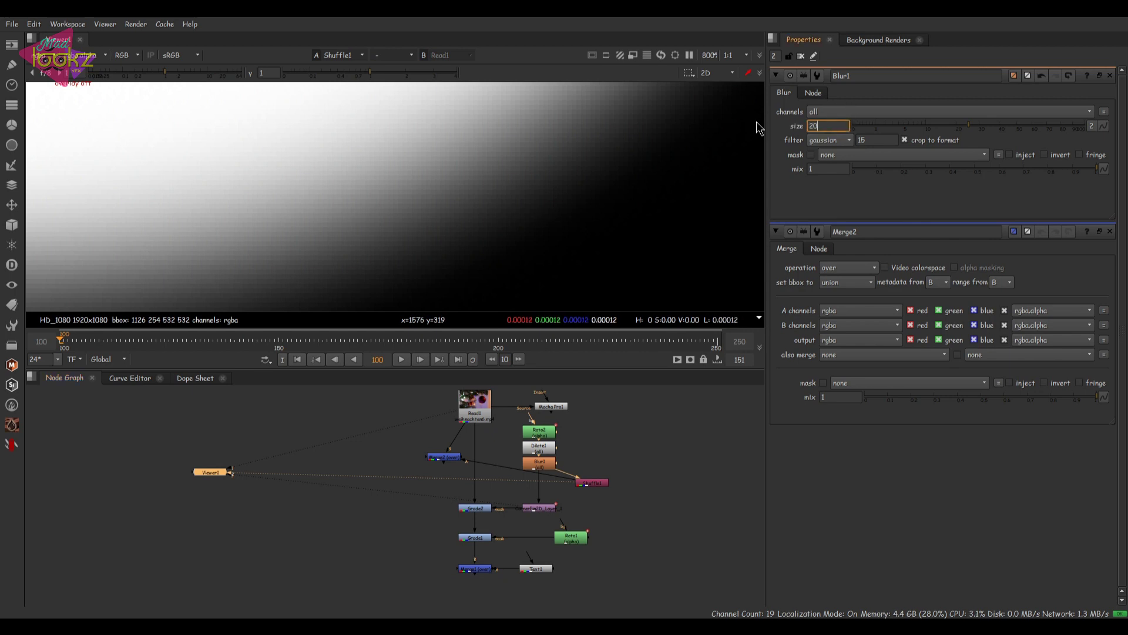
pyautogui.press('Return')
pyautogui.scroll(-5, 533, 222)
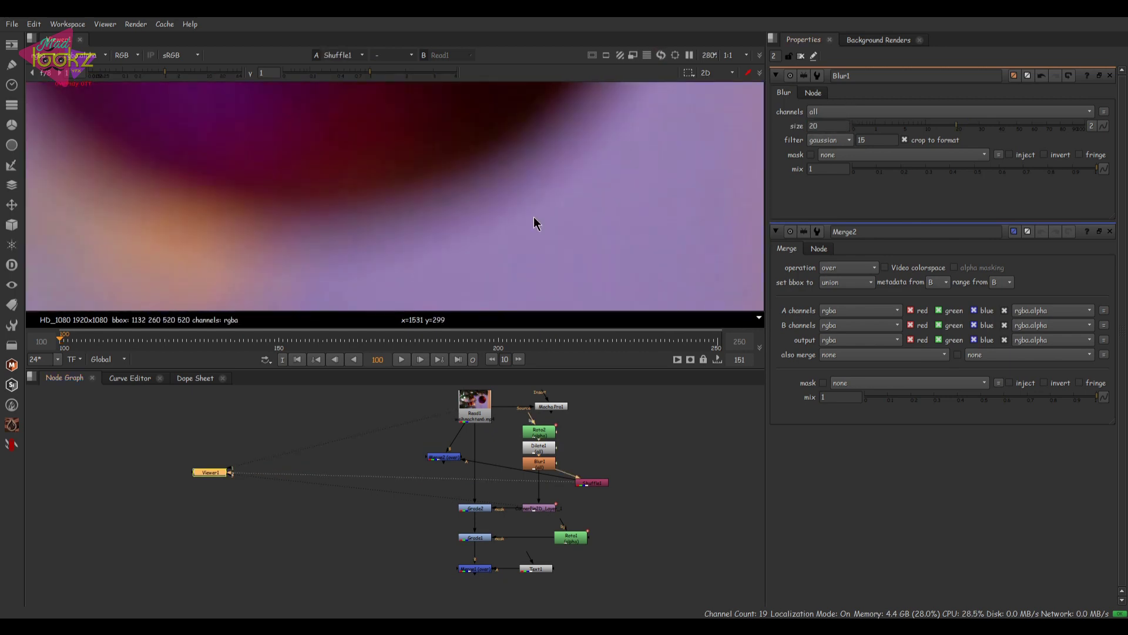
pyautogui.scroll(6, 525, 223)
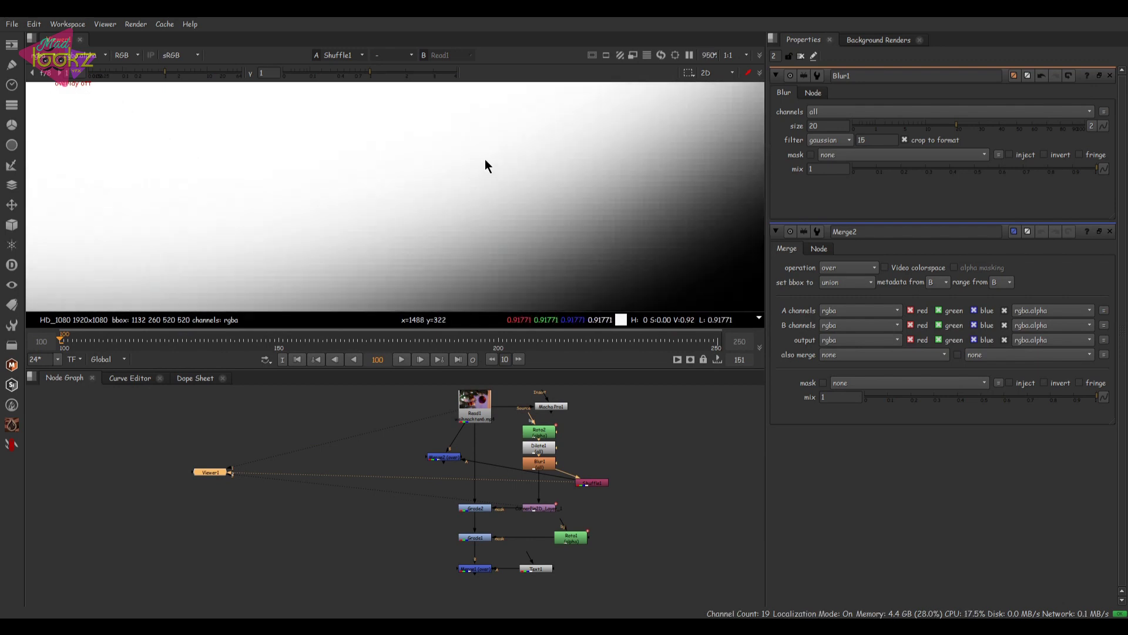
# - Lower the viewer gamma to 0.22 to inspect Shuffle1's matte edge falloff, and reset the gamma to its default
pyautogui.moveTo(364, 72); pyautogui.dragTo(323, 72)
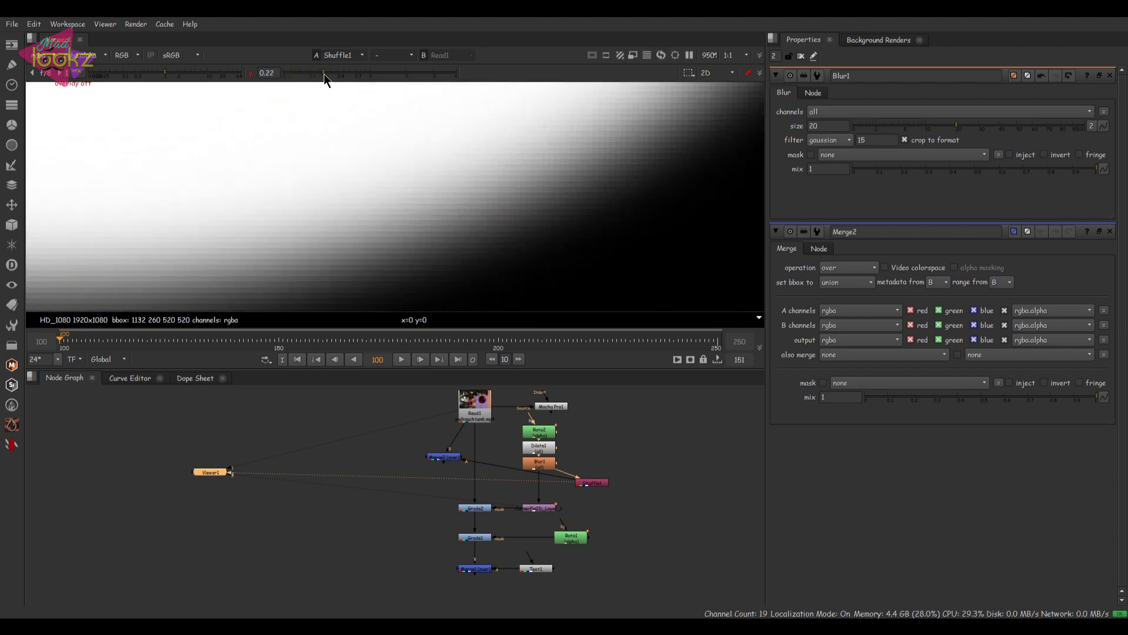
pyautogui.keyDown('ctrl'); pyautogui.click(313, 70); pyautogui.keyUp('ctrl')
pyautogui.scroll(-5, 518, 195)
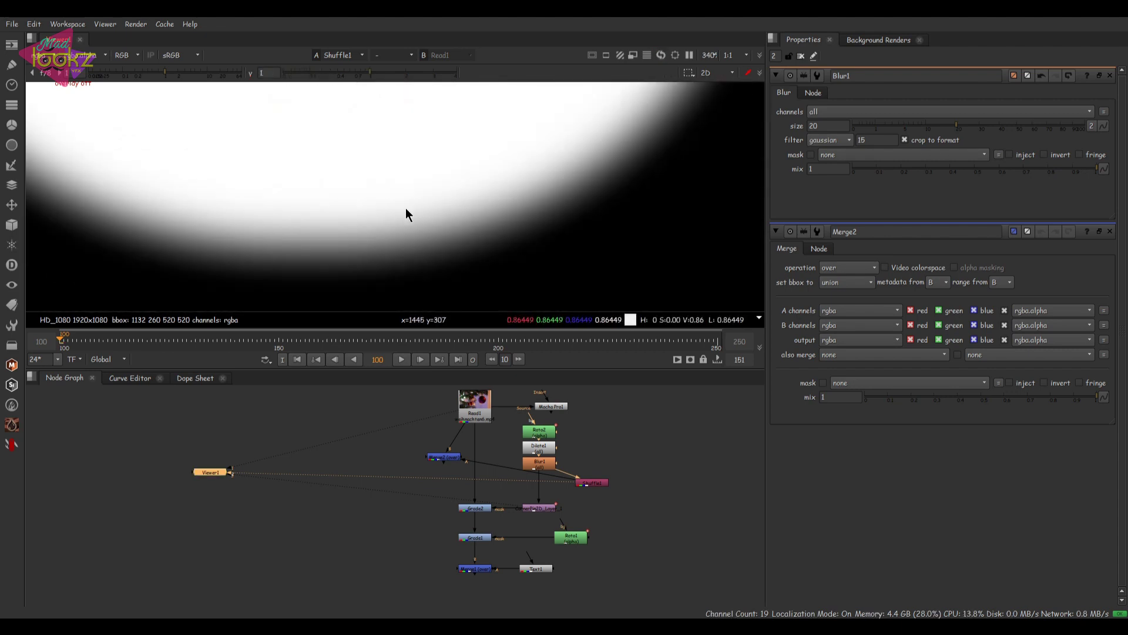
# - Compare Shuffle1's blurred matte edge with the original bauble edge in Read1, both close up and at full bauble size
pyautogui.press('1')
pyautogui.press('2')
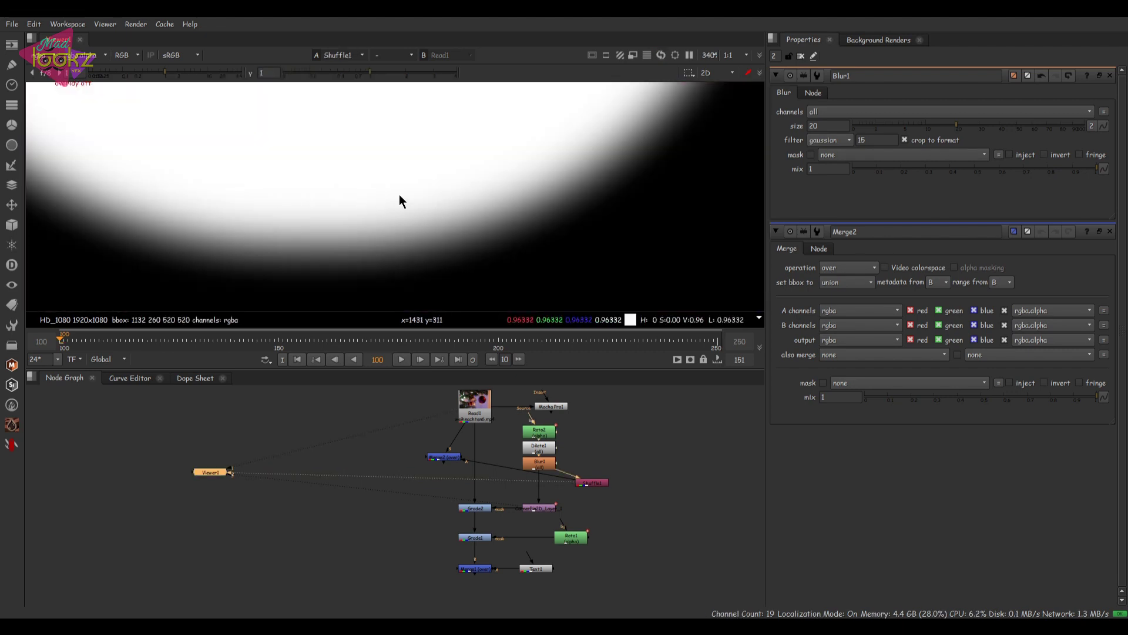
pyautogui.press('1')
pyautogui.scroll(2, 592, 202)
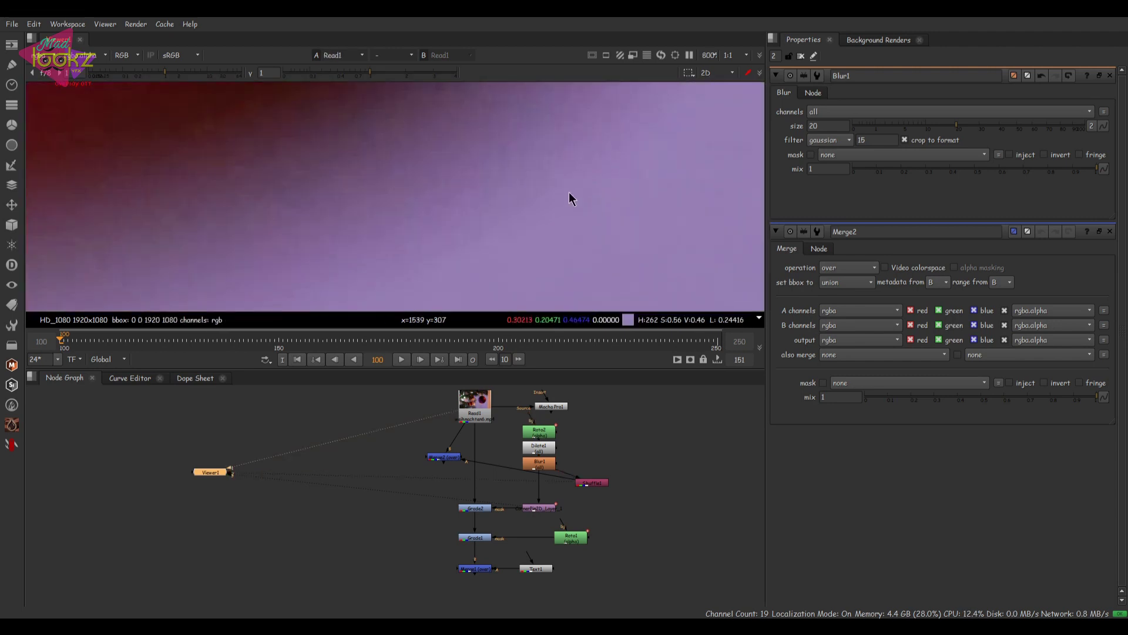
pyautogui.scroll(1, 498, 210)
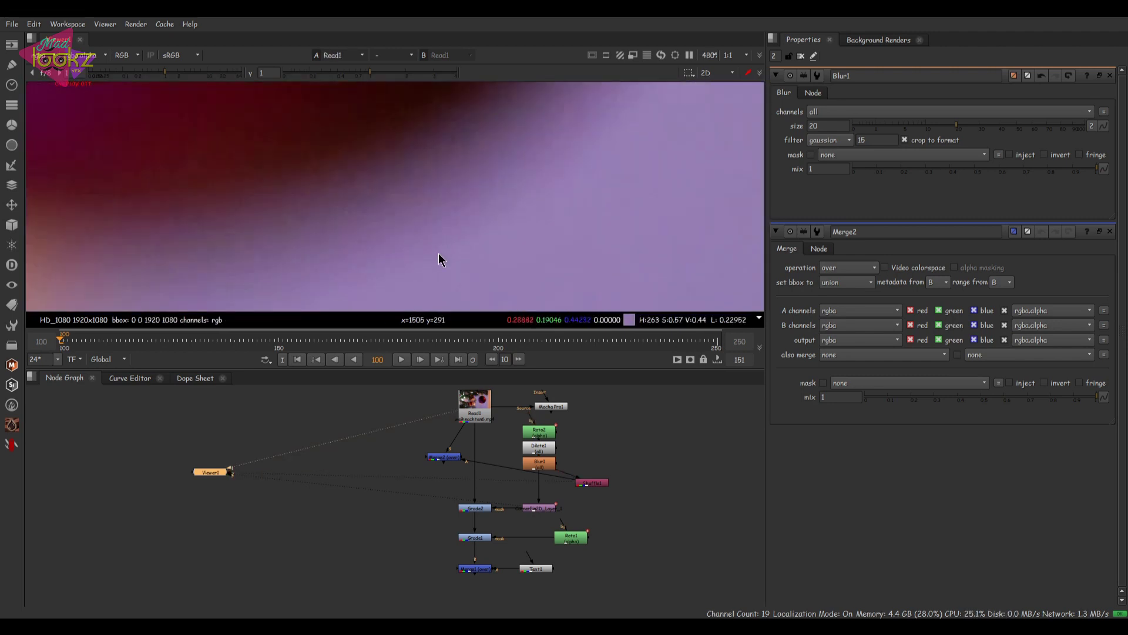
pyautogui.press('2')
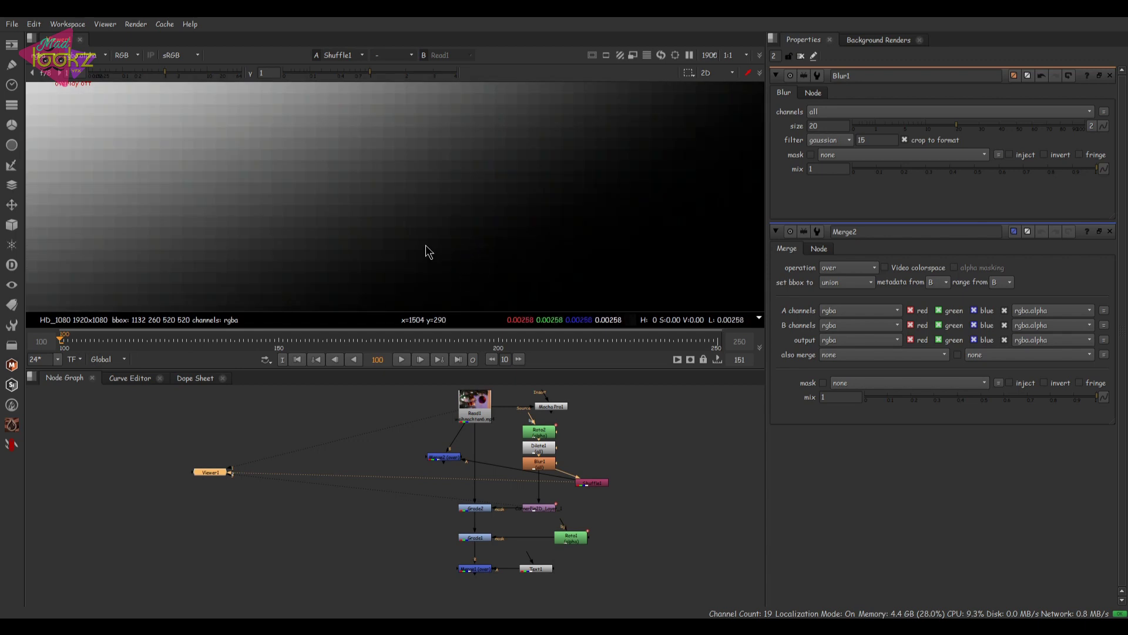
pyautogui.scroll(-10, 459, 254)
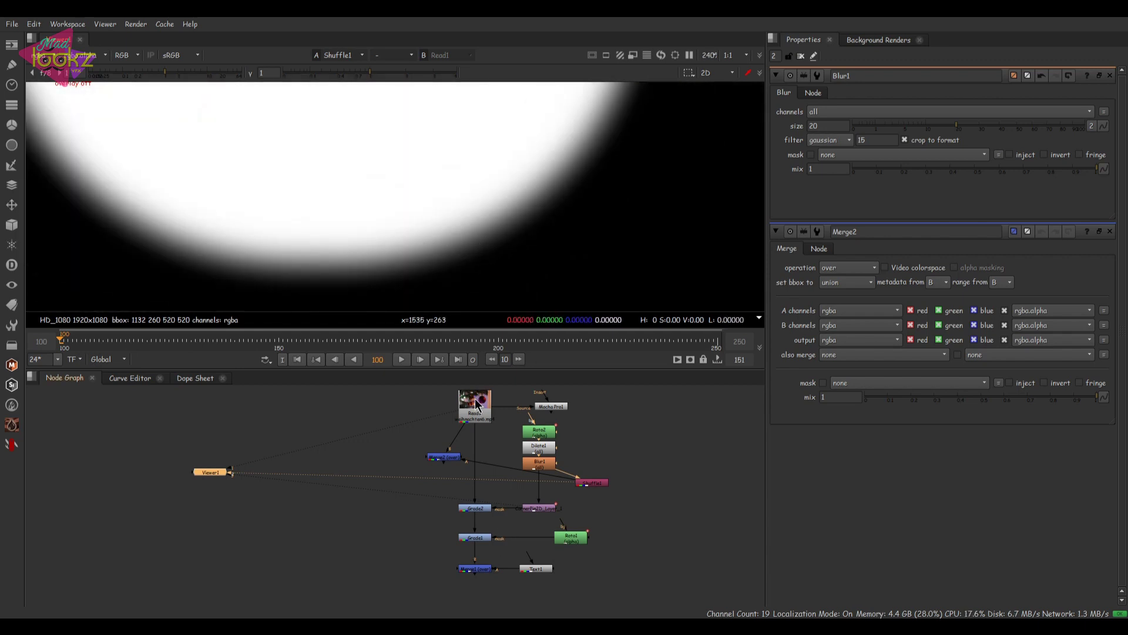
pyautogui.press('1')
pyautogui.scroll(-4, 504, 205)
pyautogui.press('2')
pyautogui.press('1')
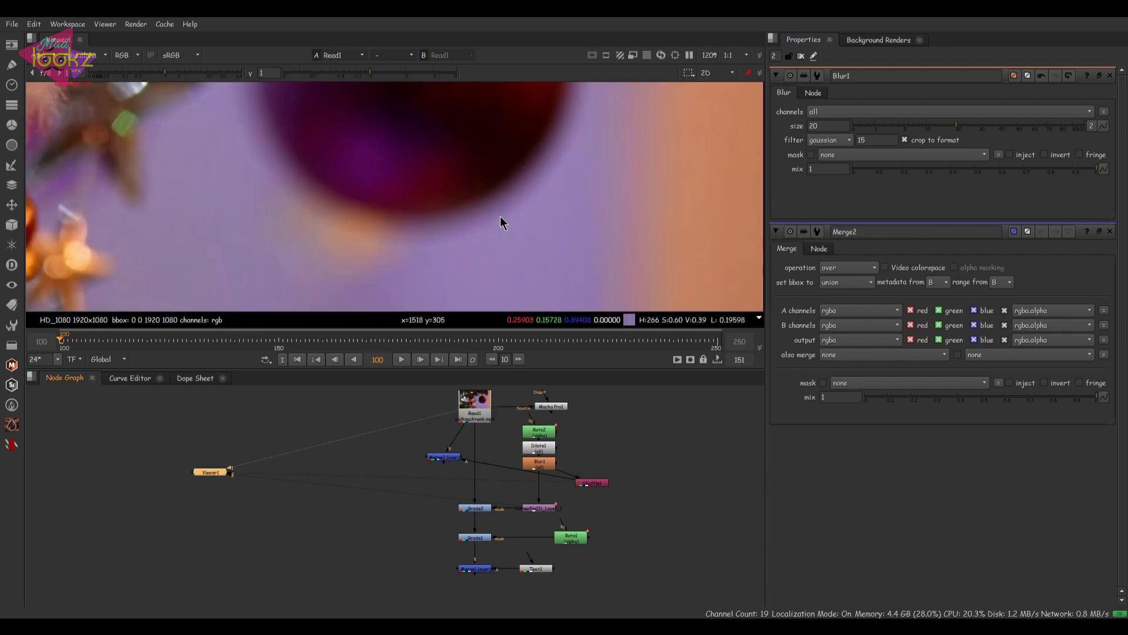
pyautogui.press('2')
pyautogui.press('1')
pyautogui.press('2')
pyautogui.scroll(-5, 458, 235)
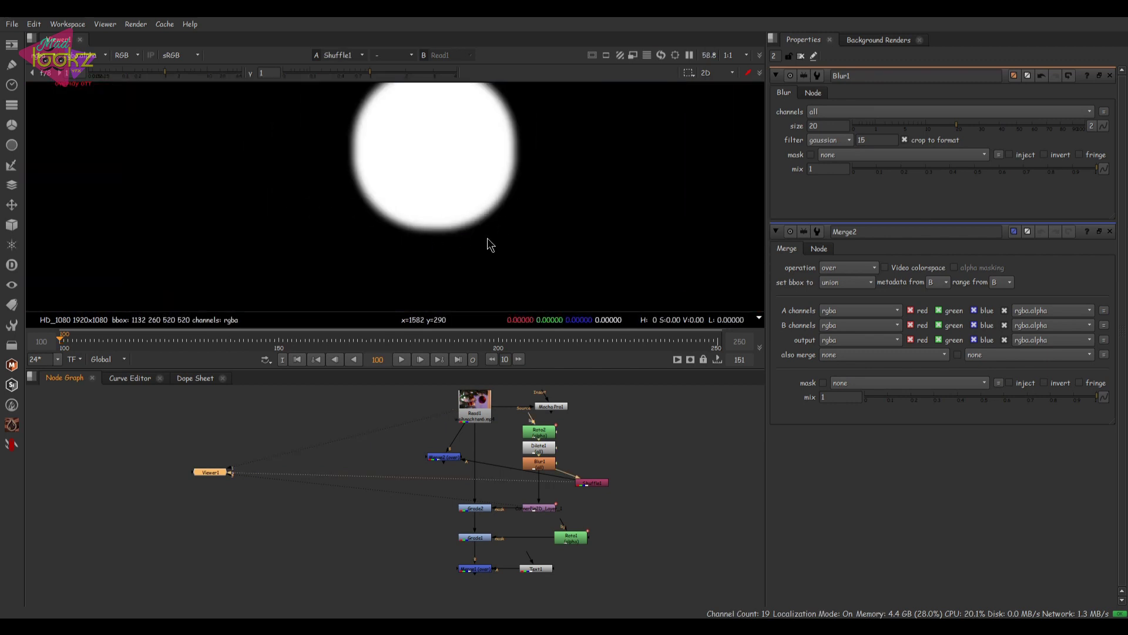
# - Delete the Merge2 and Shuffle1 nodes used for comparing the matte
pyautogui.click(453, 457)
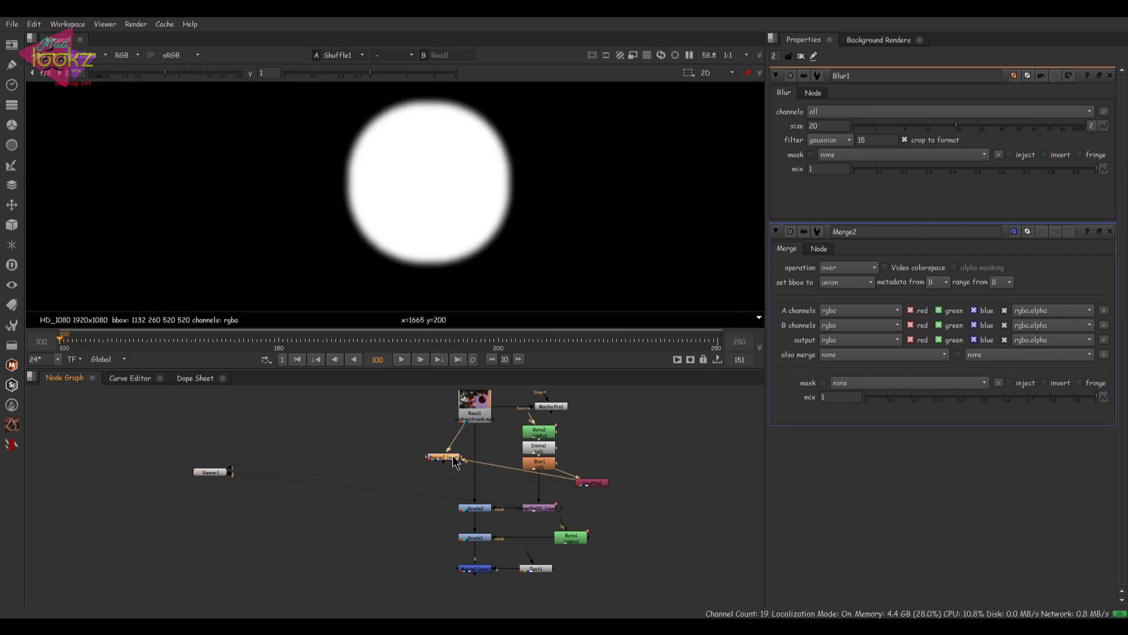
pyautogui.press('Delete')
pyautogui.click(600, 484)
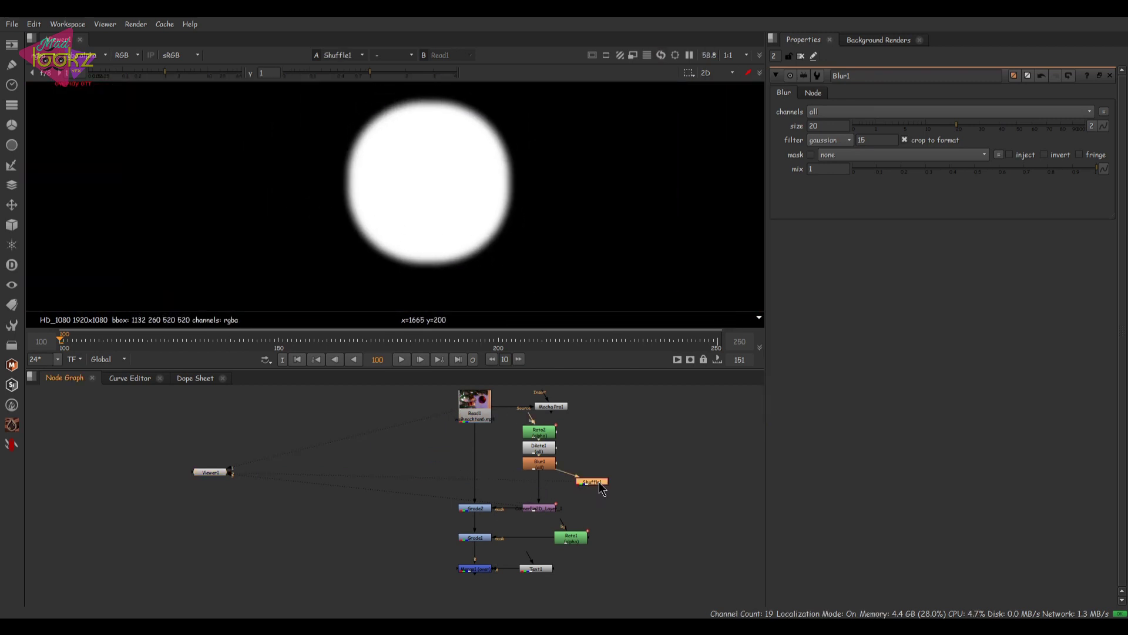
pyautogui.press('Delete')
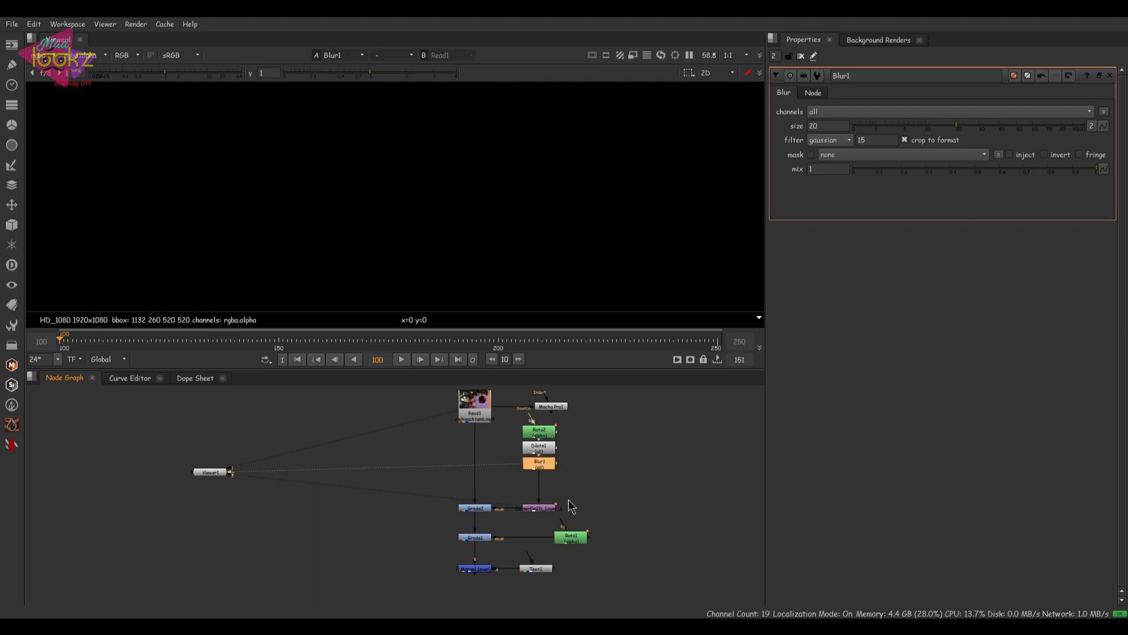
# - View Grade2's output and inspect the lower edge of the red bauble
pyautogui.click(473, 508)
pyautogui.press('1')
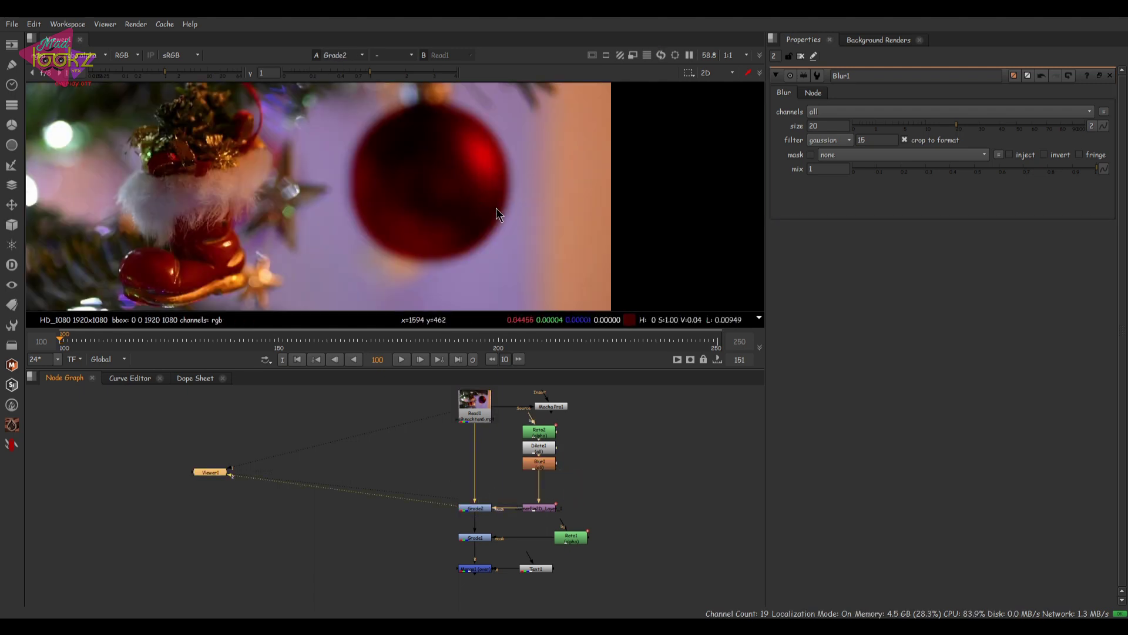
pyautogui.scroll(3, 388, 254)
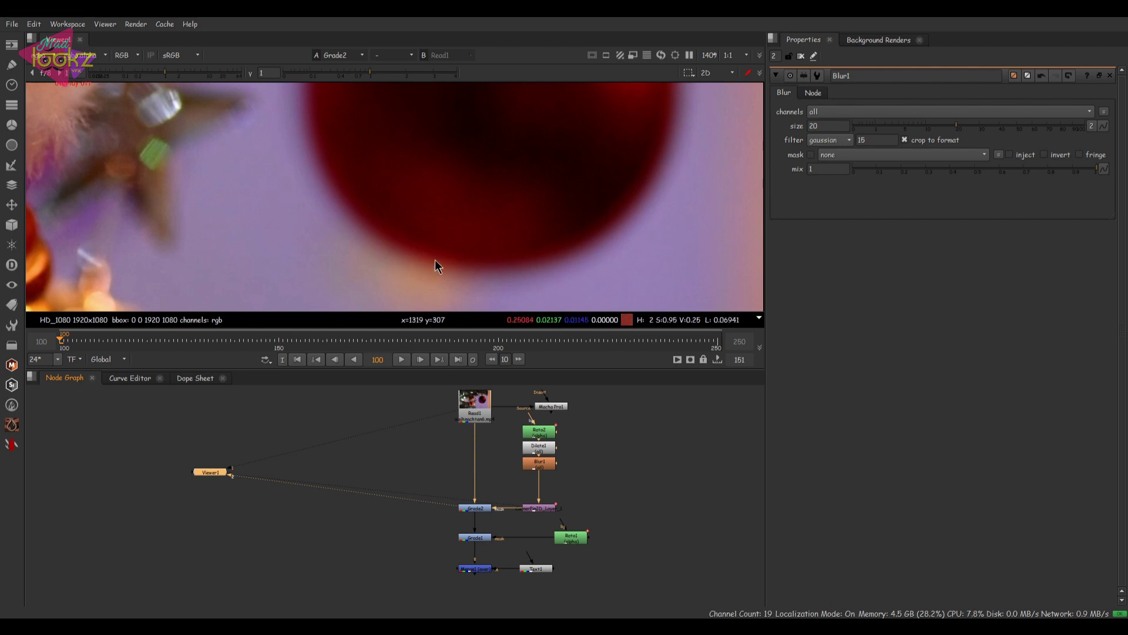
pyautogui.scroll(2, 449, 266)
pyautogui.scroll(-2, 449, 265)
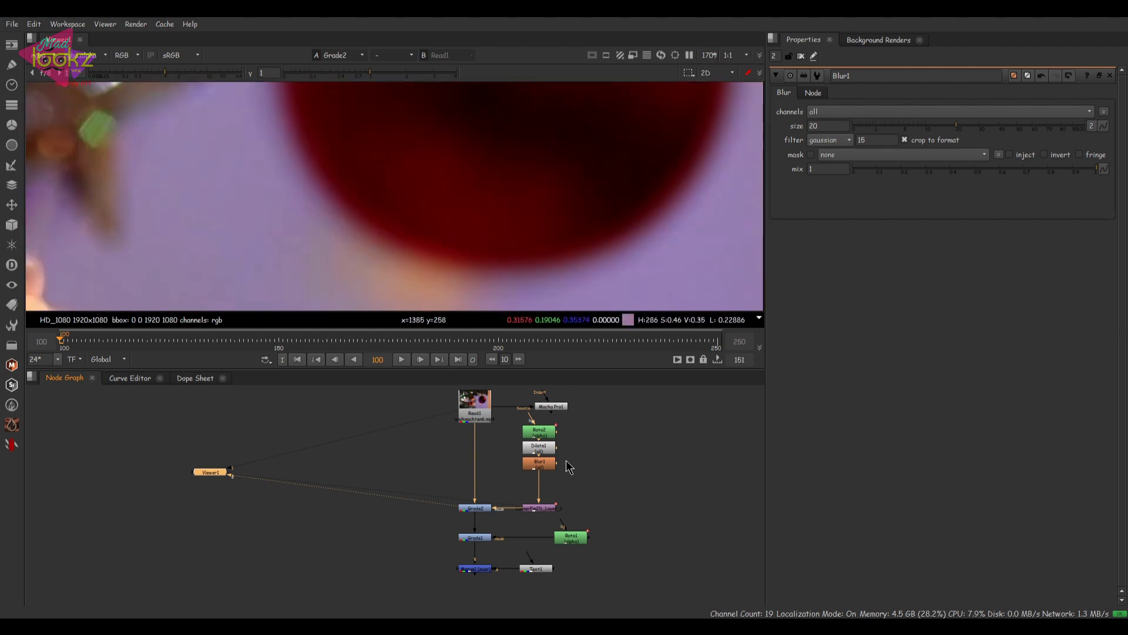
# - Delete the Dilate1 and Blur1 nodes below Roto2
pyautogui.moveTo(579, 436); pyautogui.dragTo(523, 482)
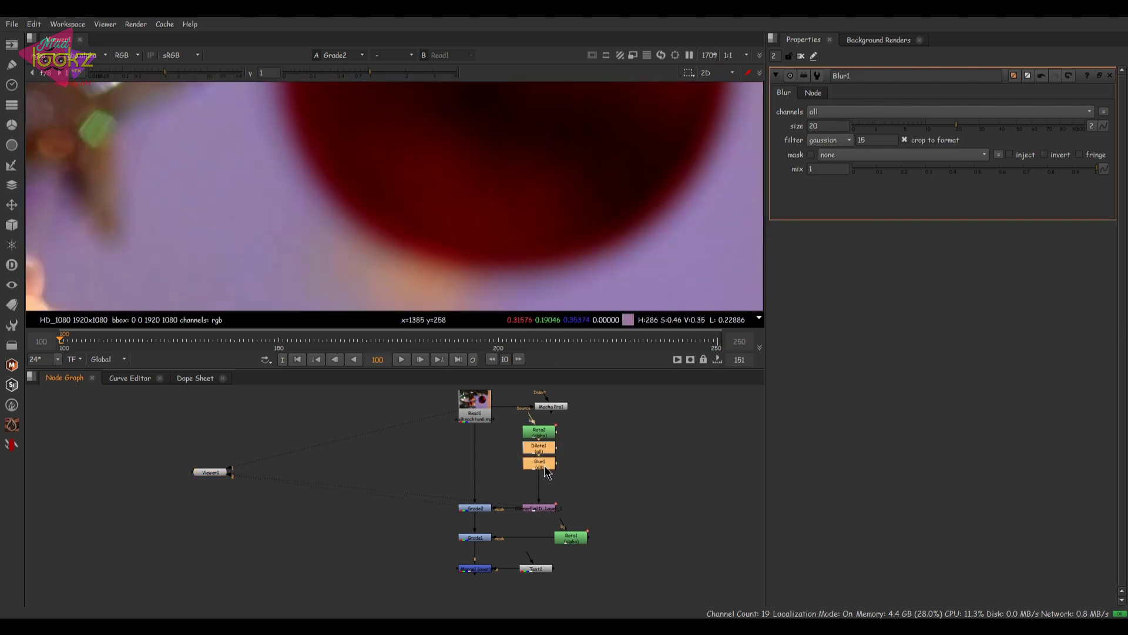
pyautogui.moveTo(575, 439); pyautogui.dragTo(516, 497)
pyautogui.press('Delete')
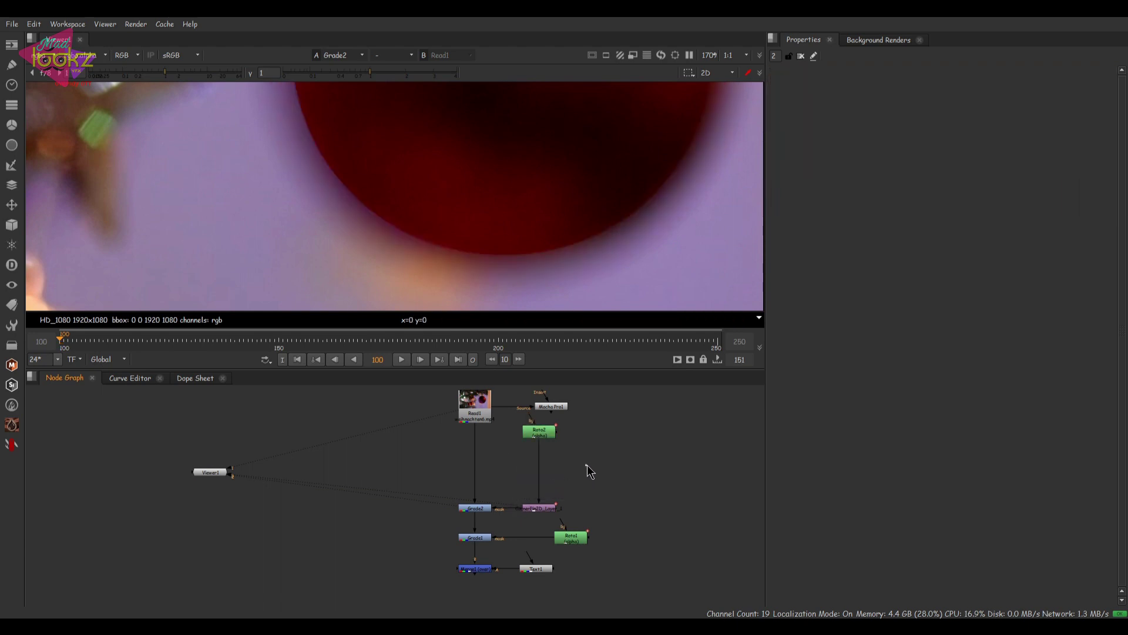
# - Feather Roto2's Ellipse1 outward past the bauble's soft edge by scaling only its feather points
pyautogui.doubleClick(543, 450)
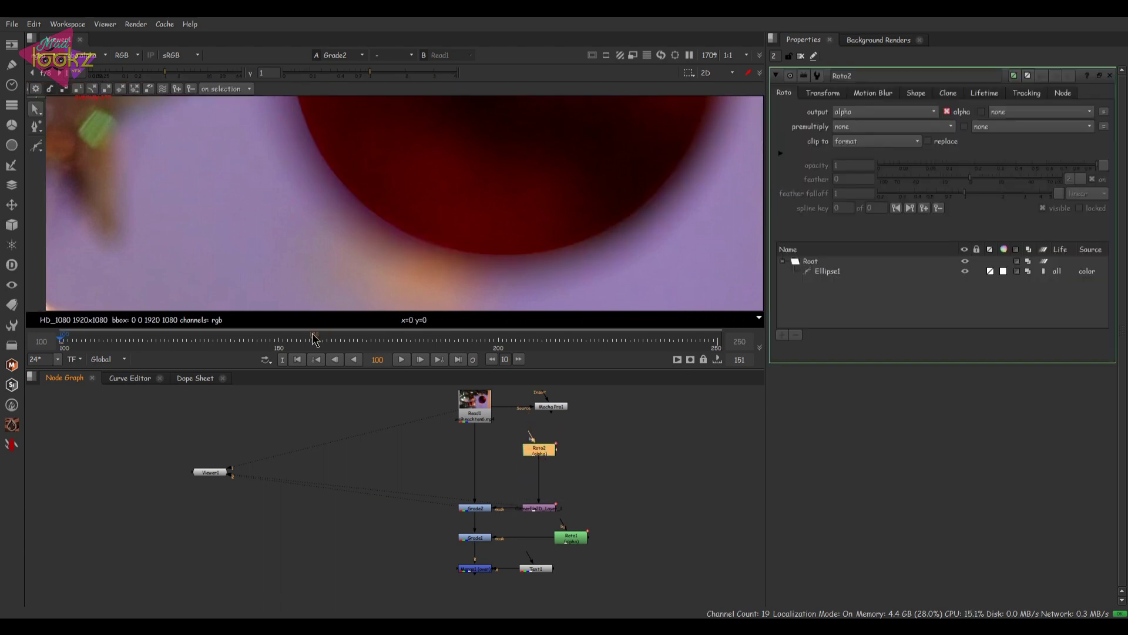
pyautogui.scroll(-5, 397, 199)
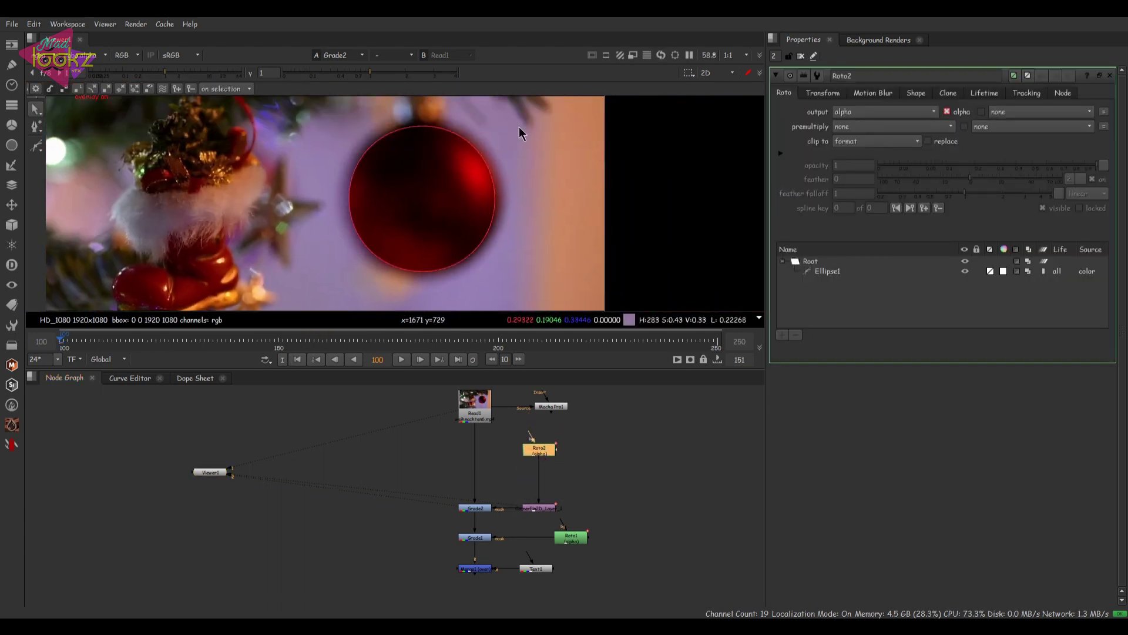
pyautogui.click(468, 147)
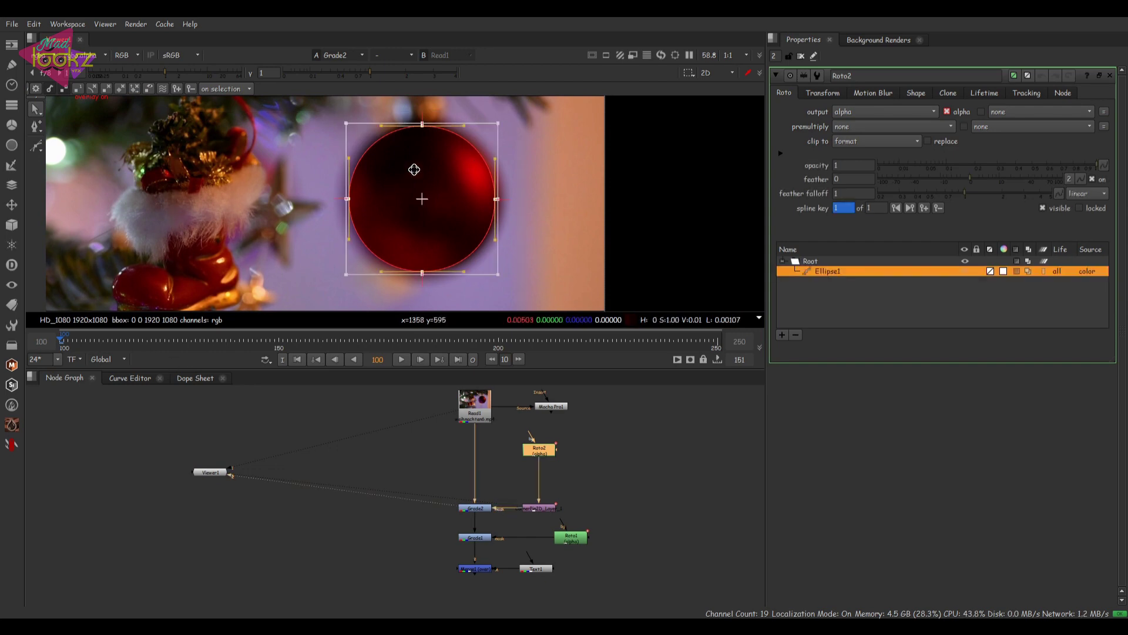
pyautogui.click(40, 109)
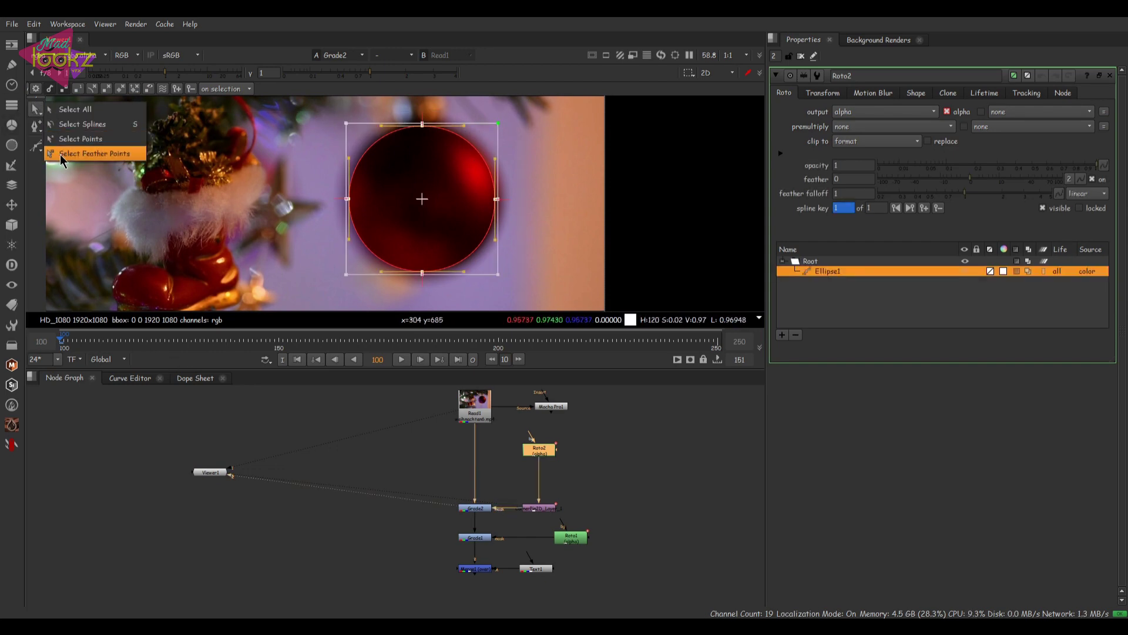
pyautogui.click(60, 154)
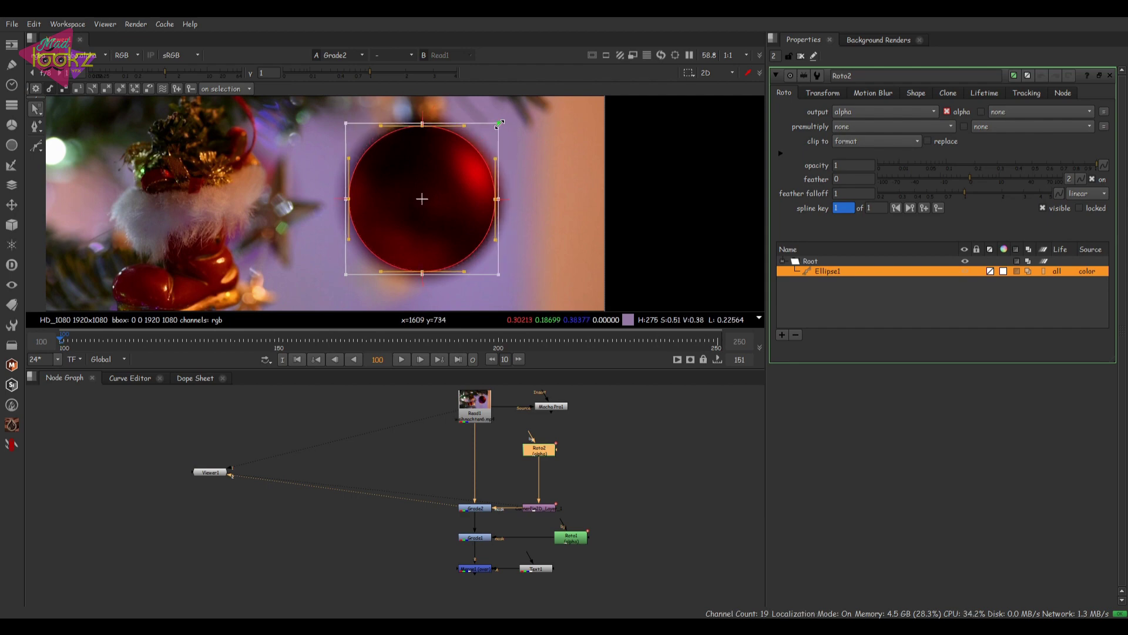
pyautogui.moveTo(499, 123); pyautogui.dragTo(513, 111)
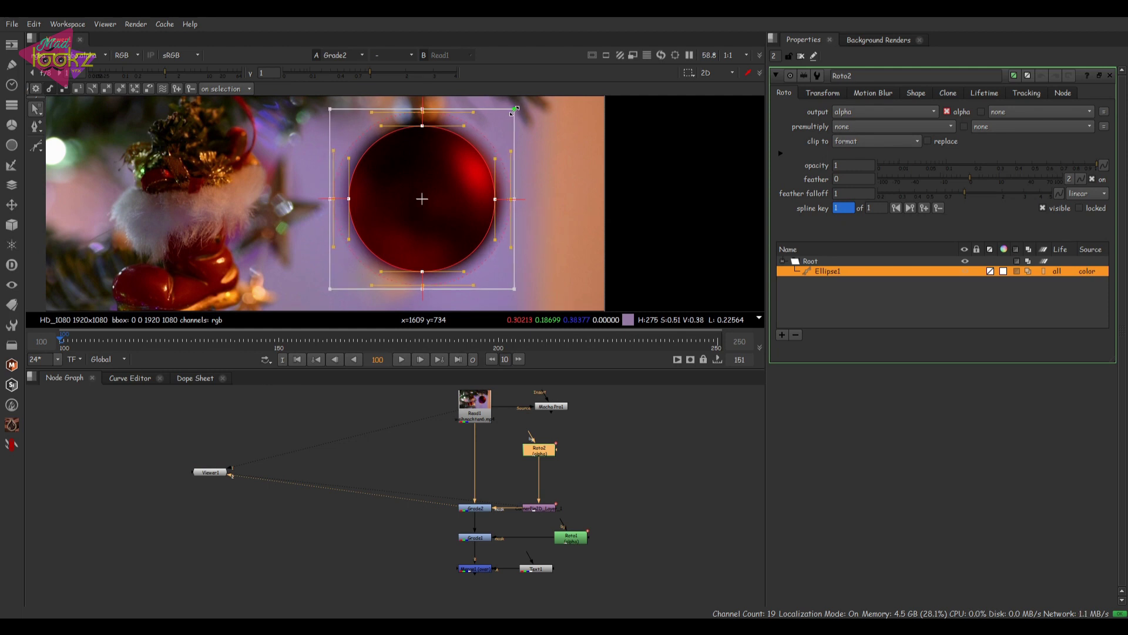
# - Inspect the feathered red edge along the bauble's underside in the Grade2 result
pyautogui.scroll(3, 496, 215)
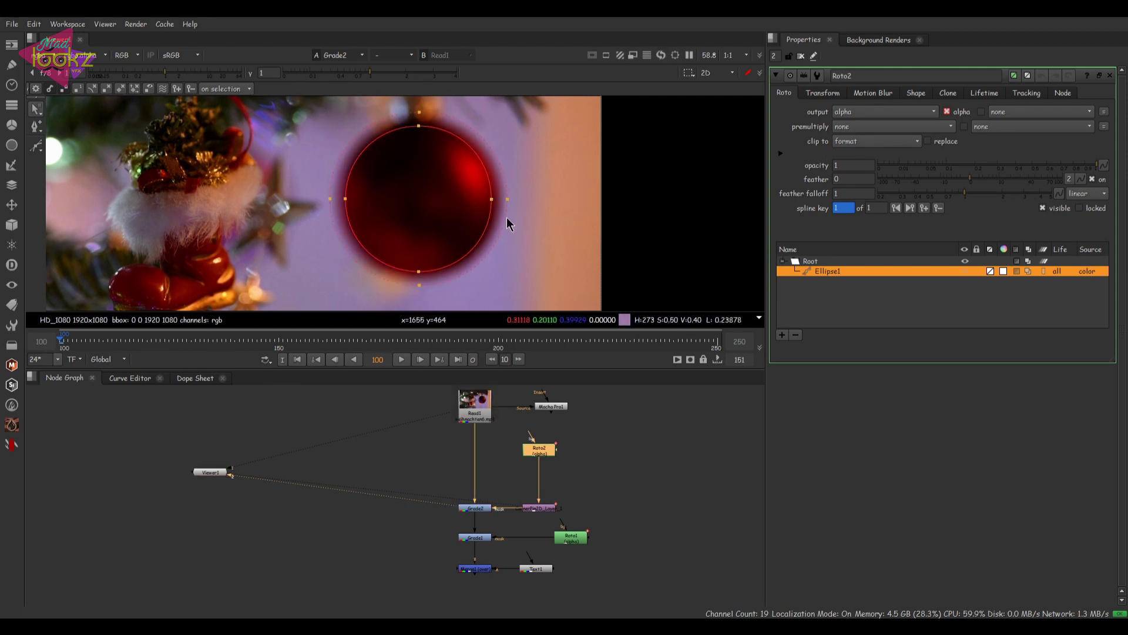
pyautogui.scroll(4, 480, 252)
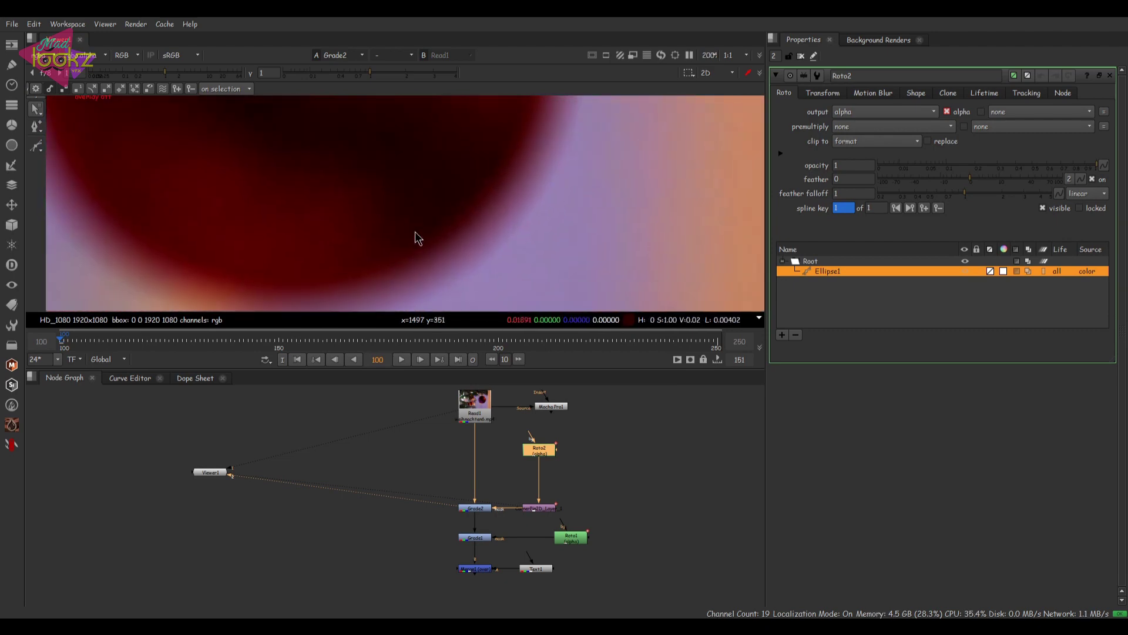
pyautogui.scroll(-2, 455, 235)
pyautogui.scroll(-1, 444, 244)
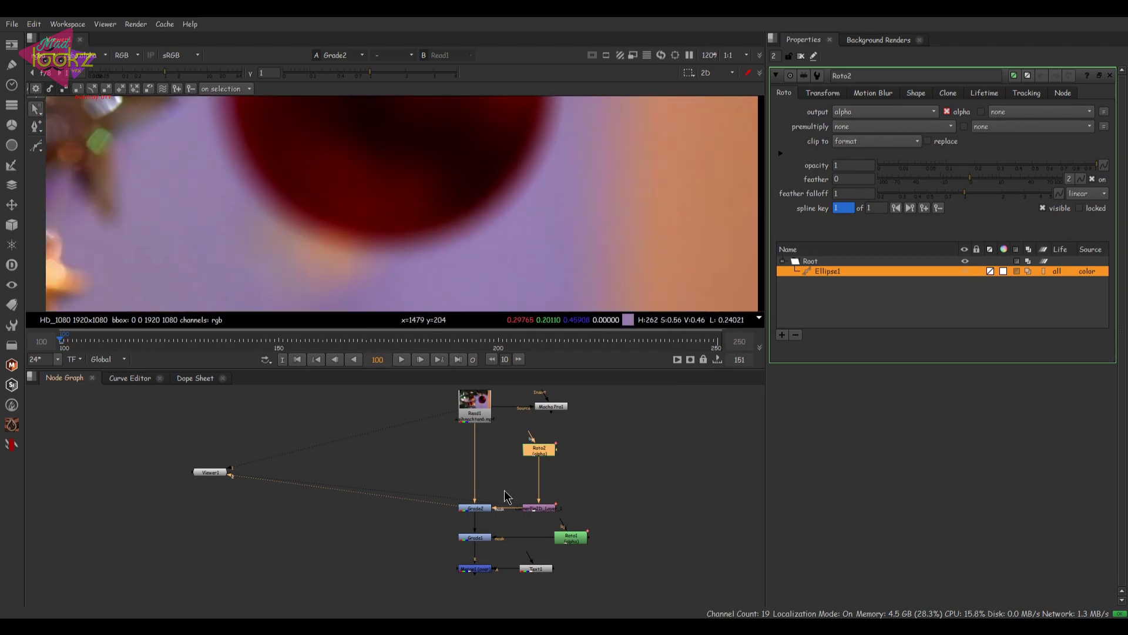
pyautogui.click(496, 441)
pyautogui.scroll(3, 446, 223)
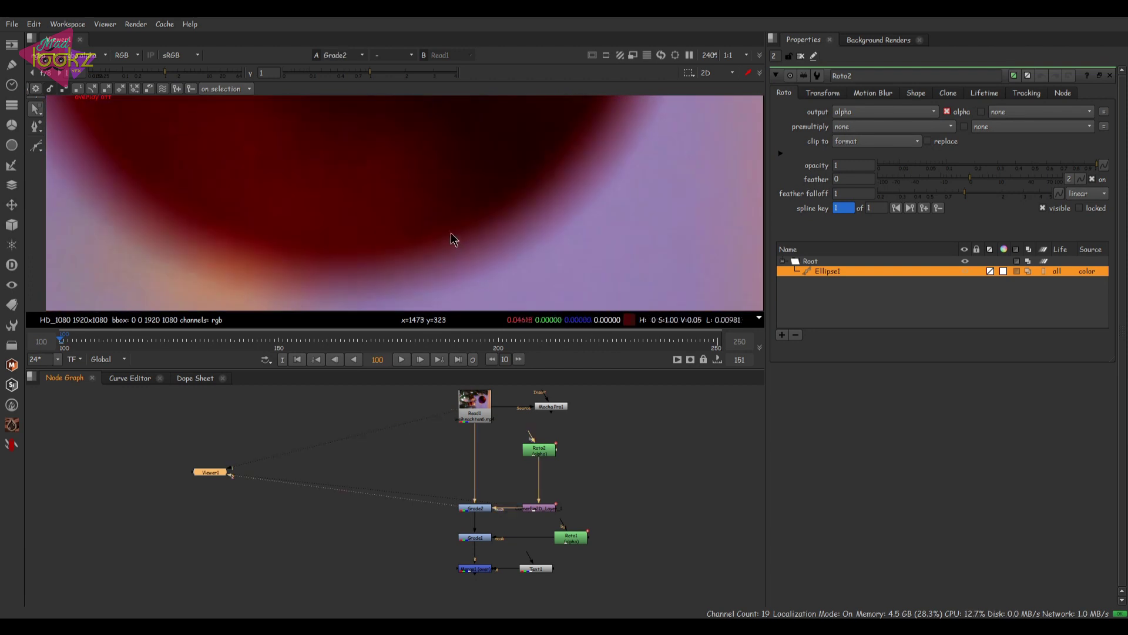
# - Open the Grade2 and Roto2 properties and compare Grade2's feathered bauble edge with the original in Read1, with the overlay hidden
pyautogui.doubleClick(475, 507)
pyautogui.doubleClick(539, 448)
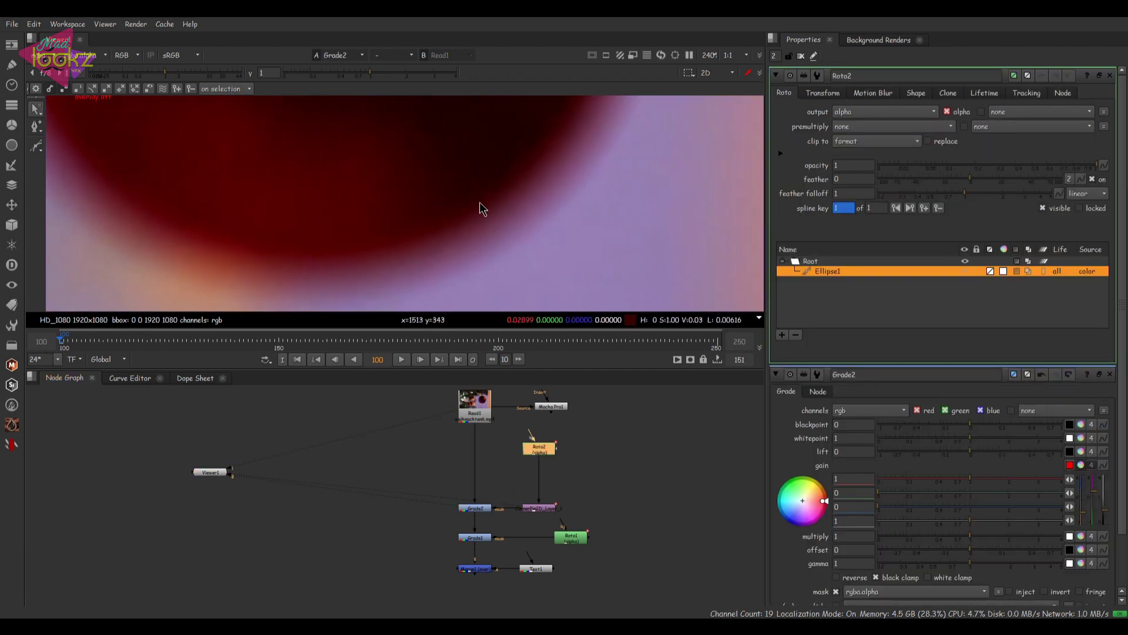
pyautogui.press('1')
pyautogui.scroll(1, 390, 232)
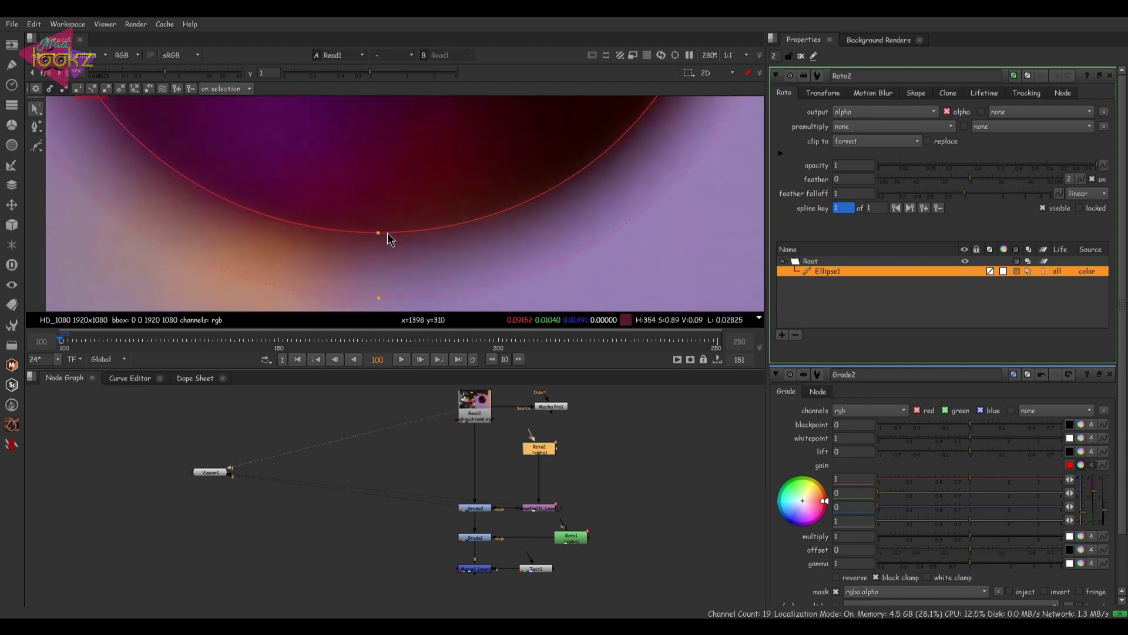
pyautogui.press('2')
pyautogui.press('1')
pyautogui.press('2')
pyautogui.press('1')
pyautogui.press('2')
pyautogui.press('q')
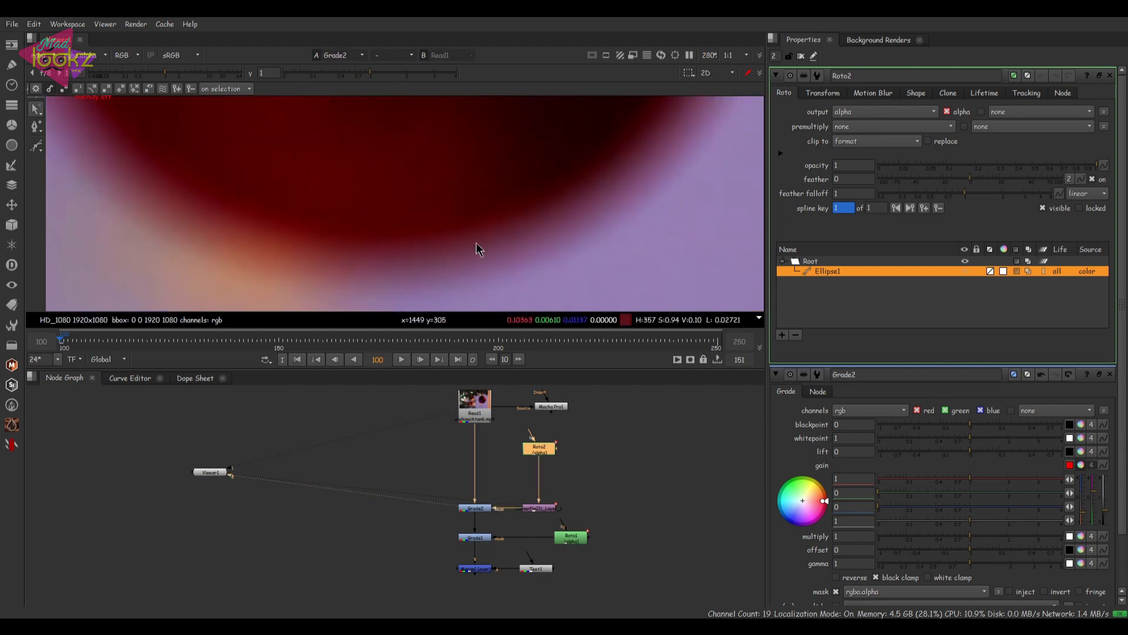
pyautogui.scroll(-6, 564, 165)
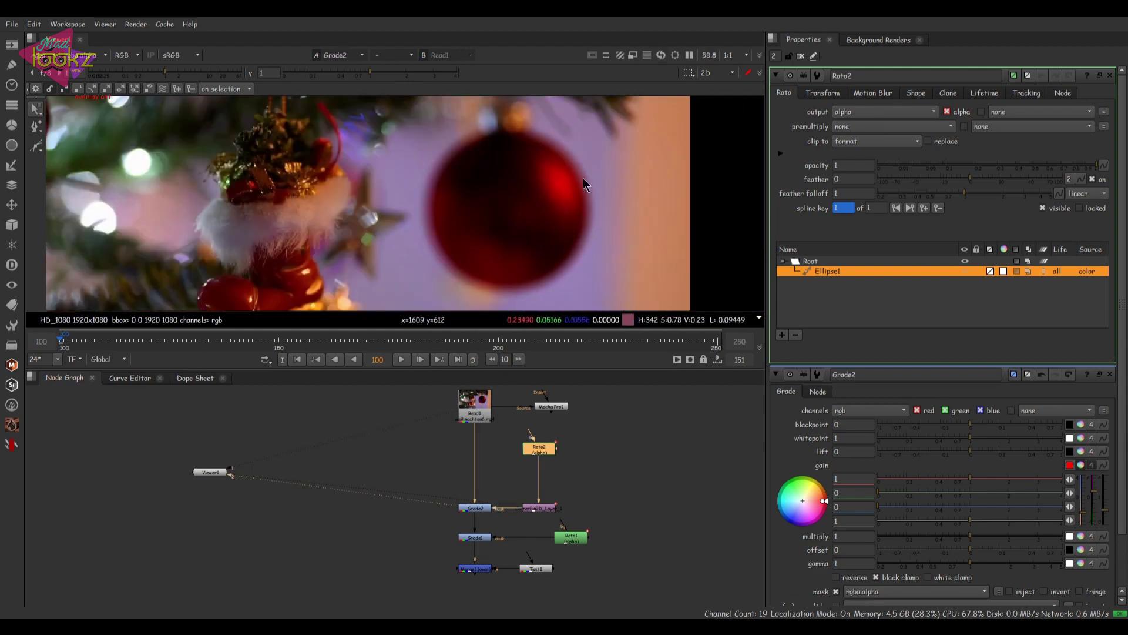
# - Add a Shuffle node to Roto2 that routes alpha into red, green and blue, and view its output
pyautogui.scroll(7, 563, 149)
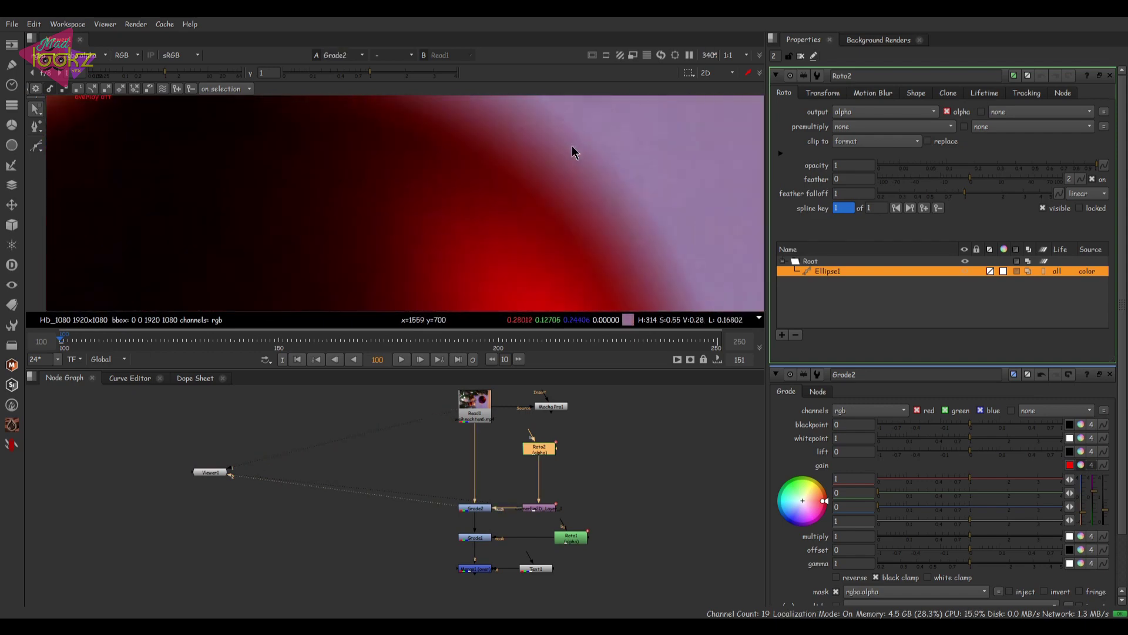
pyautogui.scroll(2, 572, 153)
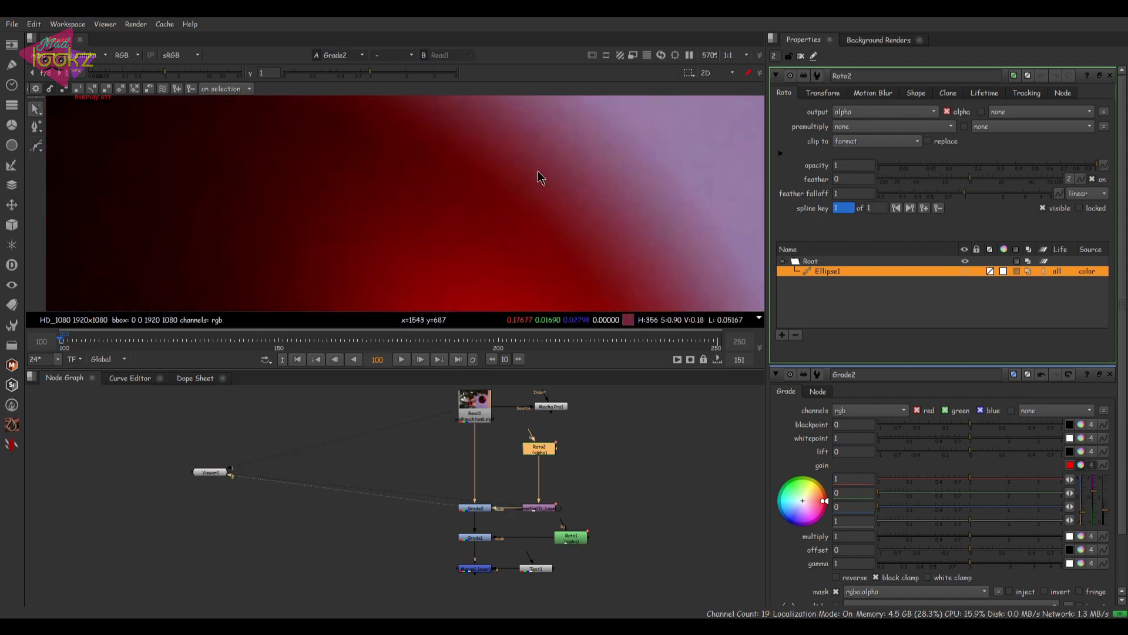
pyautogui.click(540, 509)
pyautogui.press('Tab')
pyautogui.write('shu')
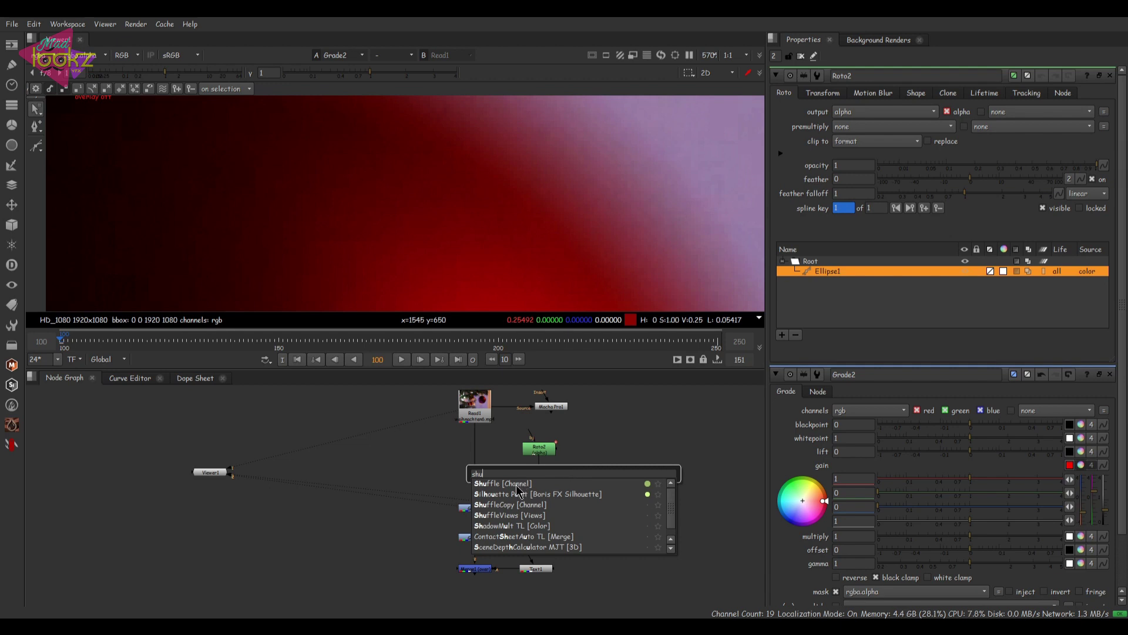
pyautogui.press('Return')
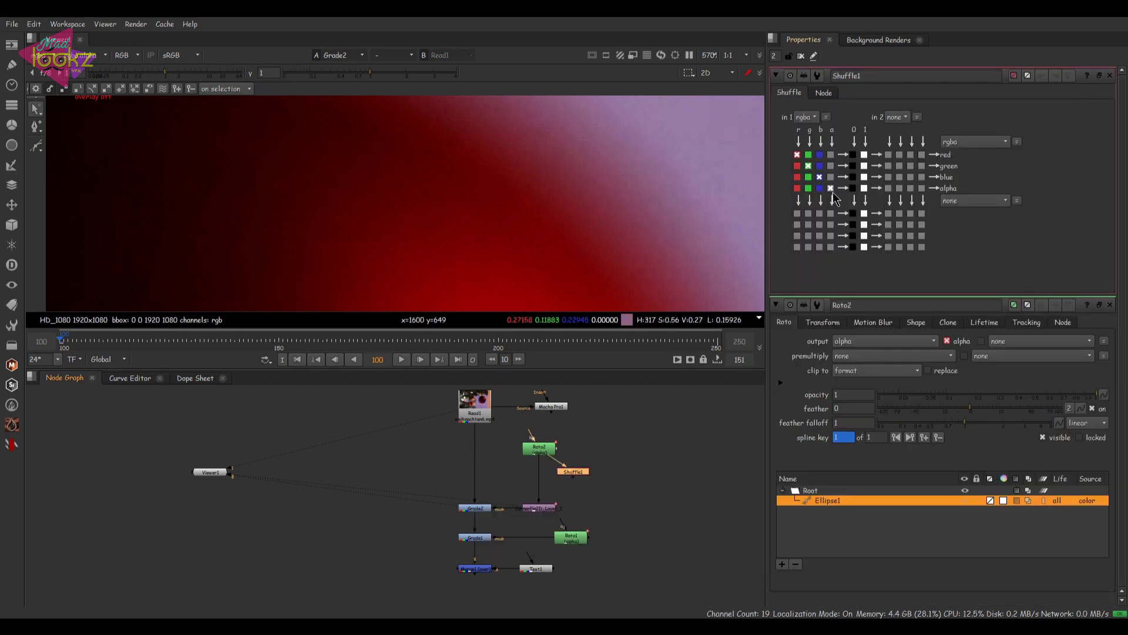
pyautogui.click(830, 177)
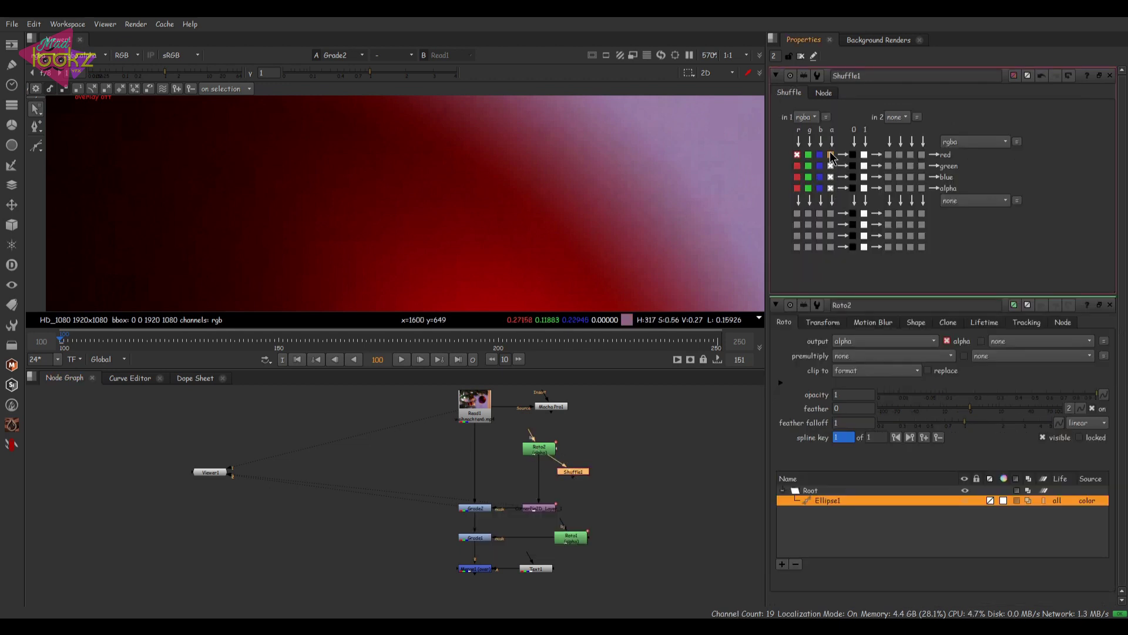
pyautogui.click(830, 154)
pyautogui.press('1')
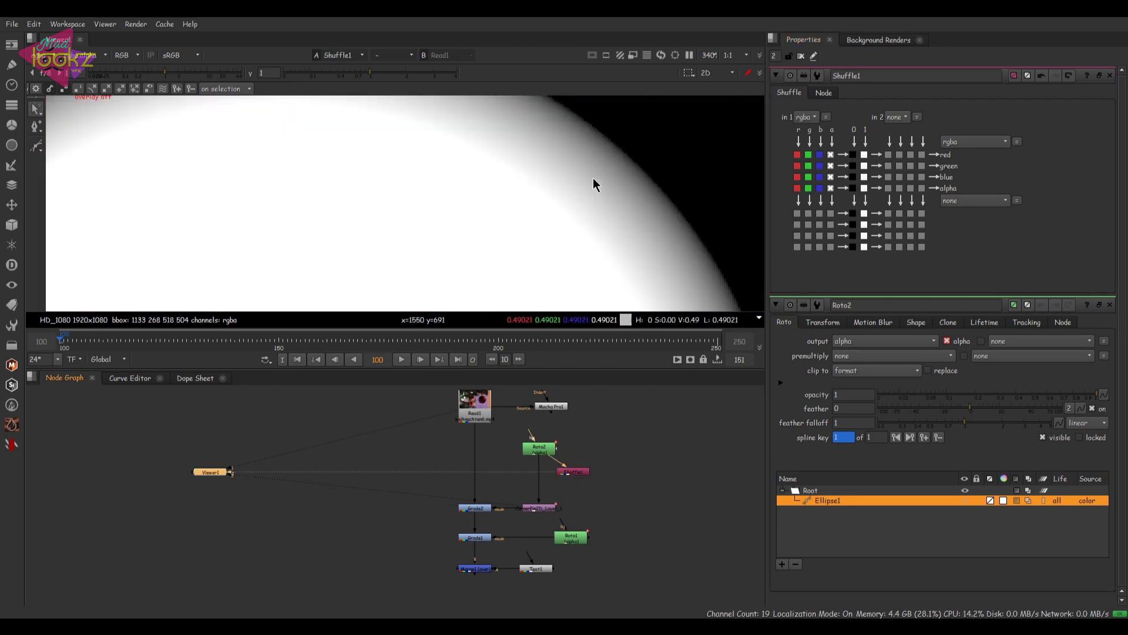
# - Compare the feathered edge of the Shuffle1 matte with the original footage, and delete the Shuffle1 node
pyautogui.scroll(-3, 588, 188)
pyautogui.scroll(4, 569, 205)
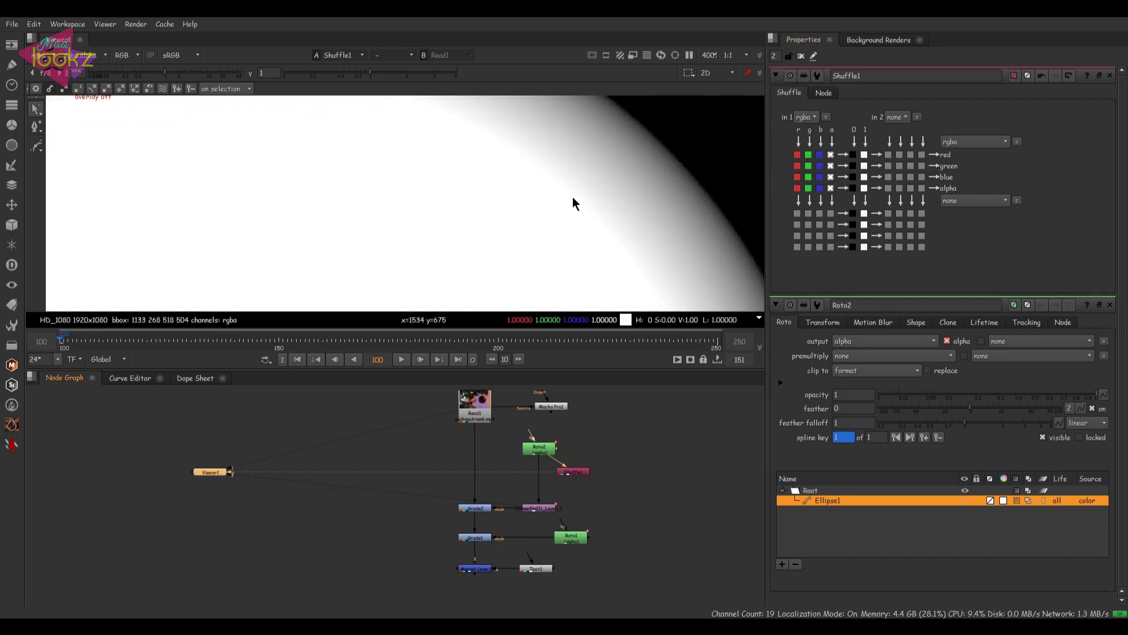
pyautogui.press('1')
pyautogui.press('2')
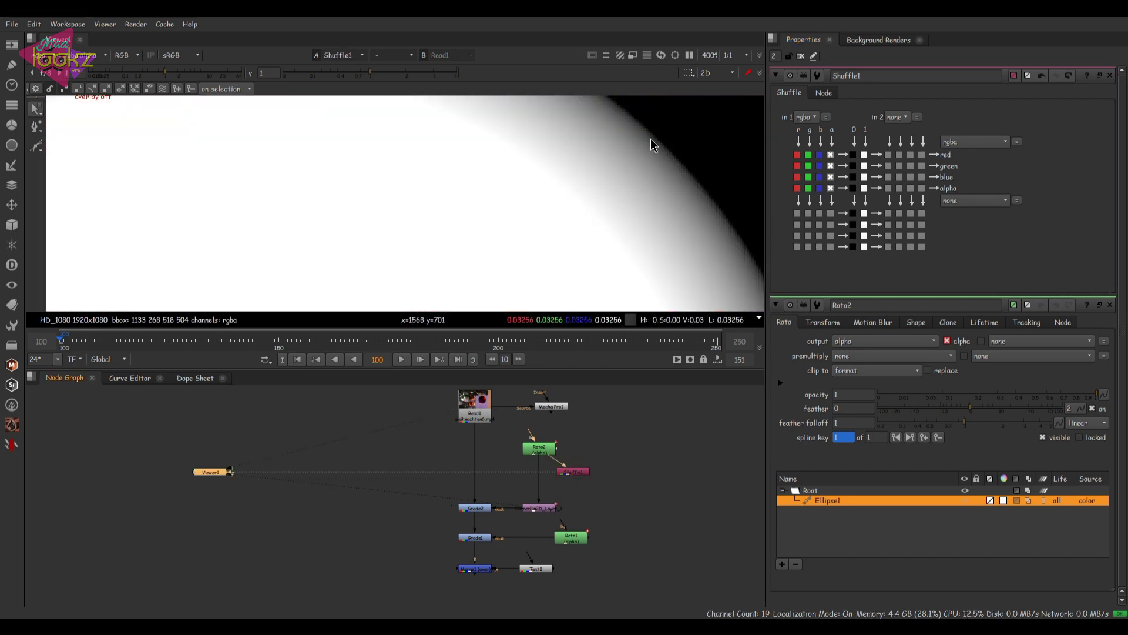
pyautogui.press('2')
pyautogui.press('1')
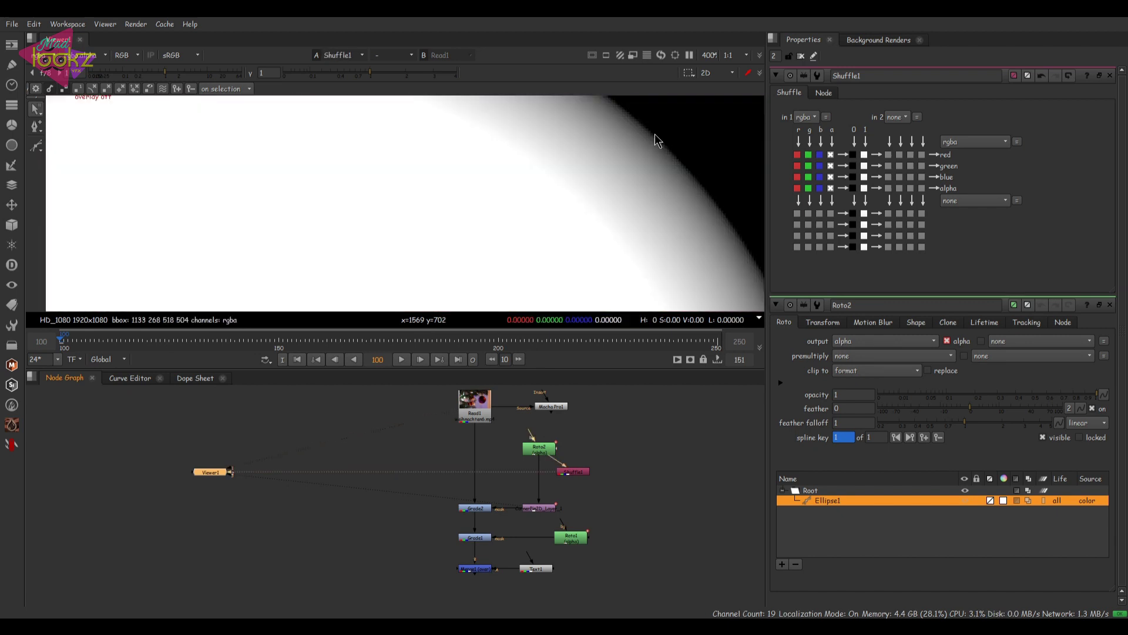
pyautogui.click(573, 471)
pyautogui.press('Delete')
# - Add a Blur node of size 10 below Roto2 and check its effect on the bauble's edge in Grade2
pyautogui.click(541, 448)
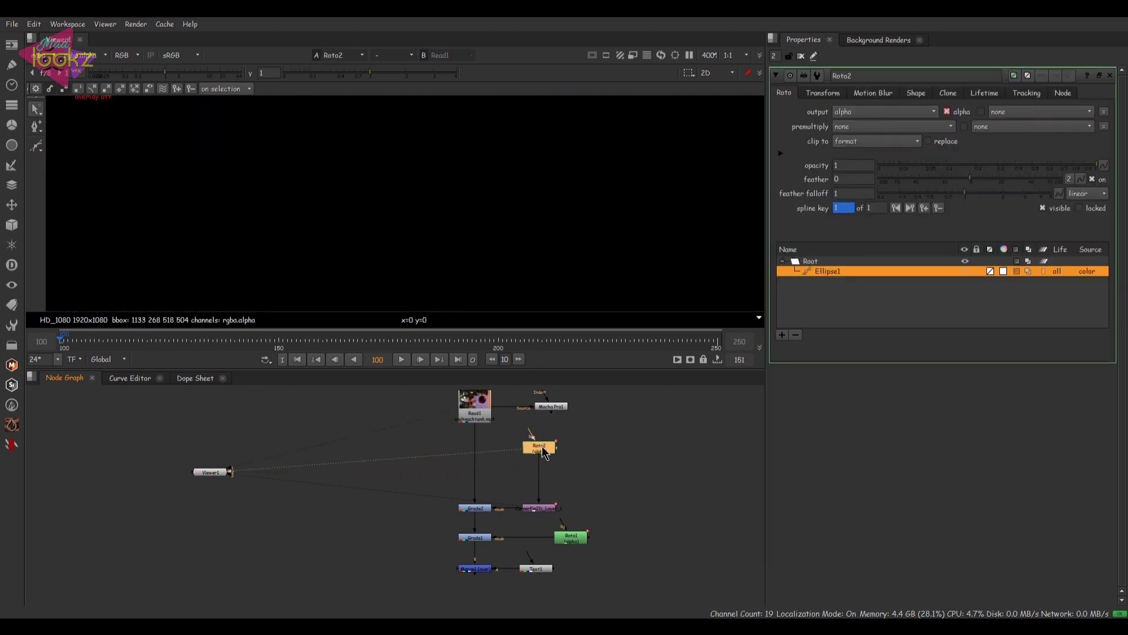
pyautogui.press('b')
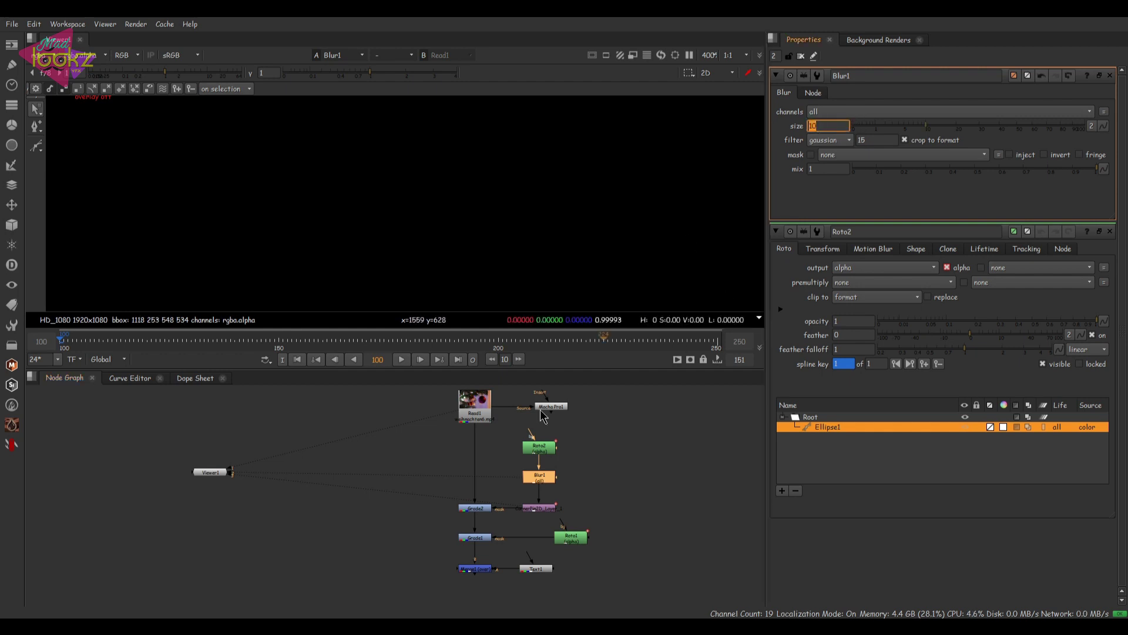
pyautogui.click(486, 506)
pyautogui.press('1')
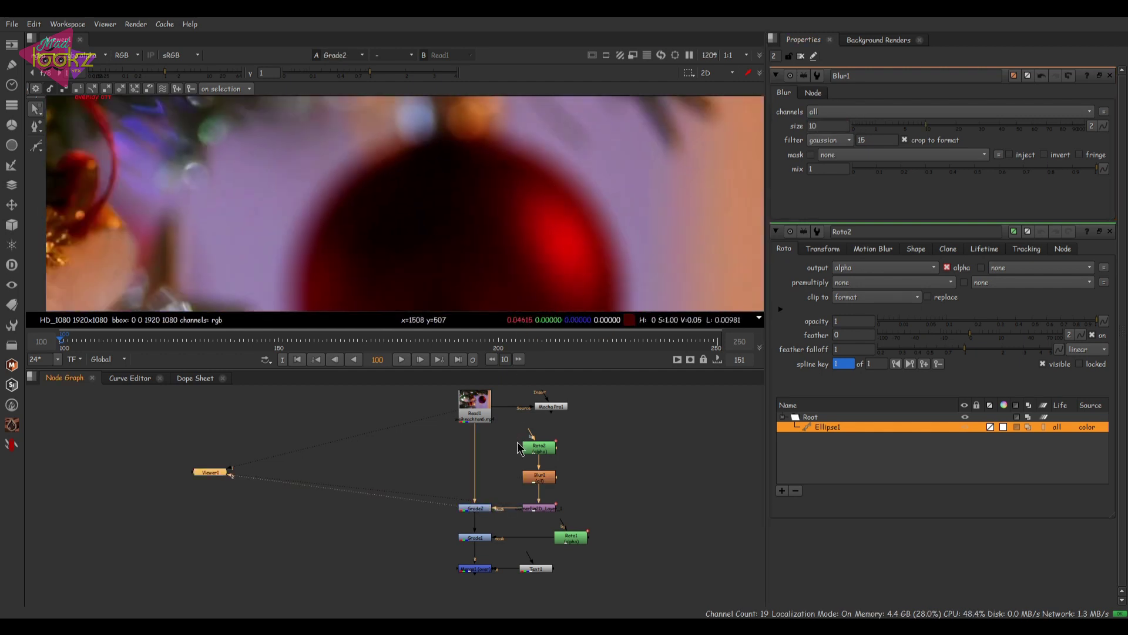
pyautogui.click(537, 477)
pyautogui.press('d')
pyautogui.scroll(6, 625, 181)
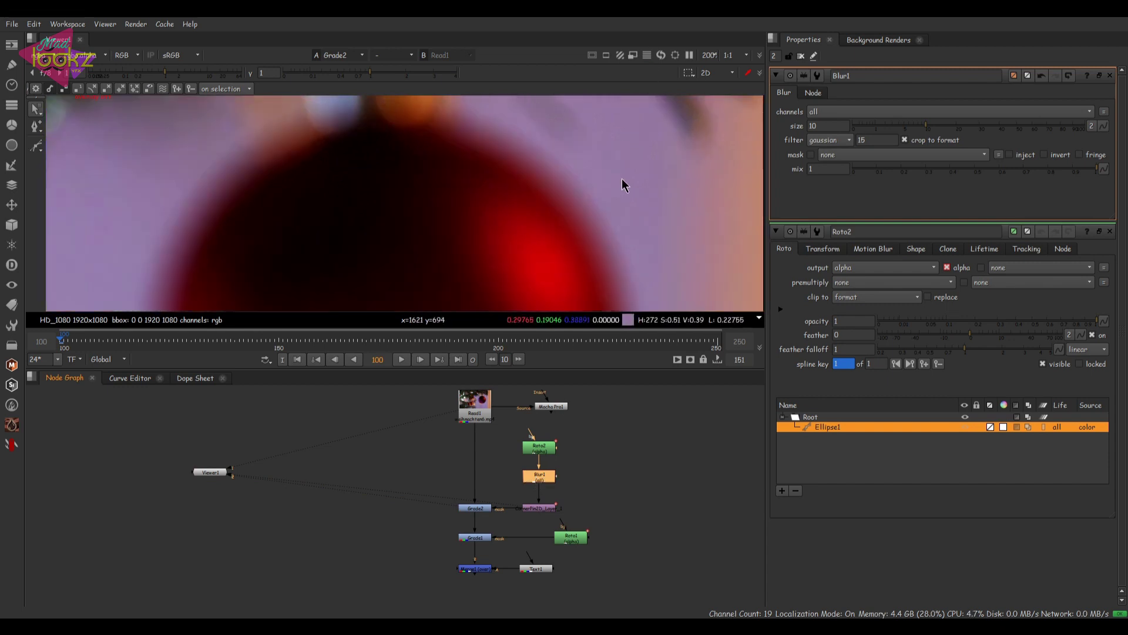
pyautogui.scroll(-8, 563, 211)
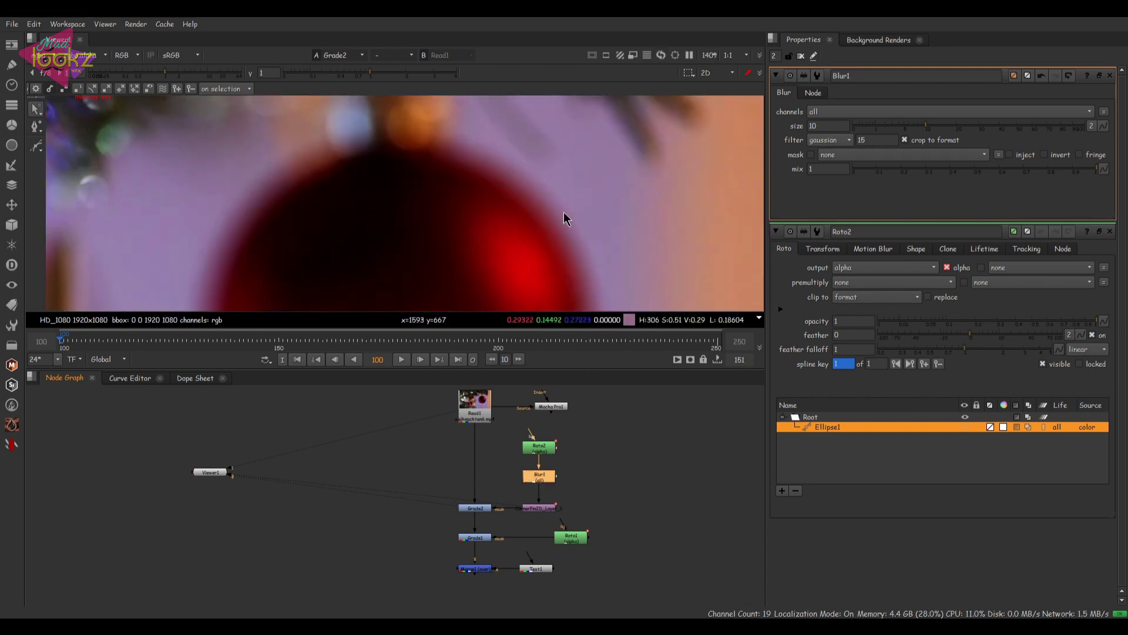
# - Rescale Roto2's Ellipse1 and its feather points slightly to fit the bauble's soft outline
pyautogui.click(538, 446)
pyautogui.scroll(4, 505, 198)
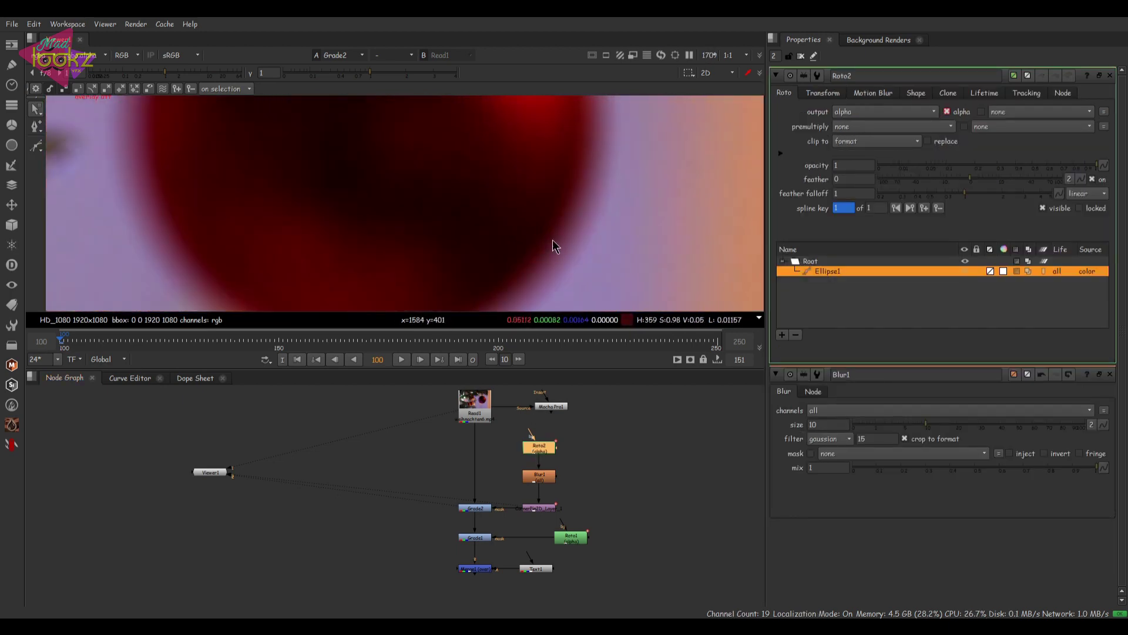
pyautogui.scroll(2, 541, 235)
pyautogui.scroll(-6, 545, 239)
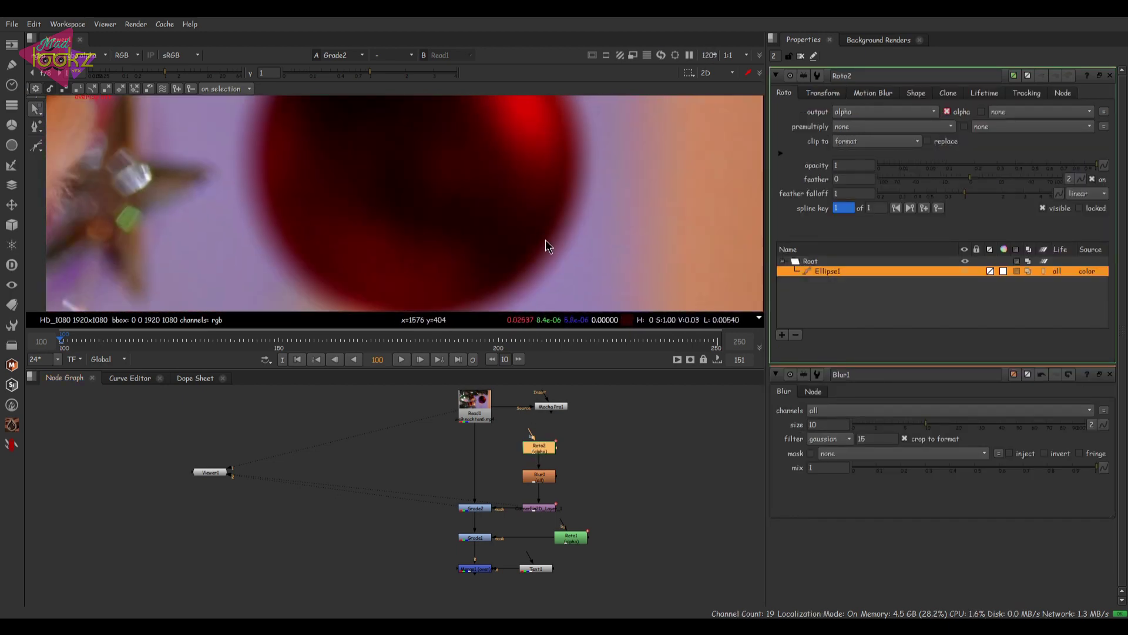
pyautogui.moveTo(621, 111); pyautogui.dragTo(358, 294)
pyautogui.click(35, 111)
pyautogui.click(79, 110)
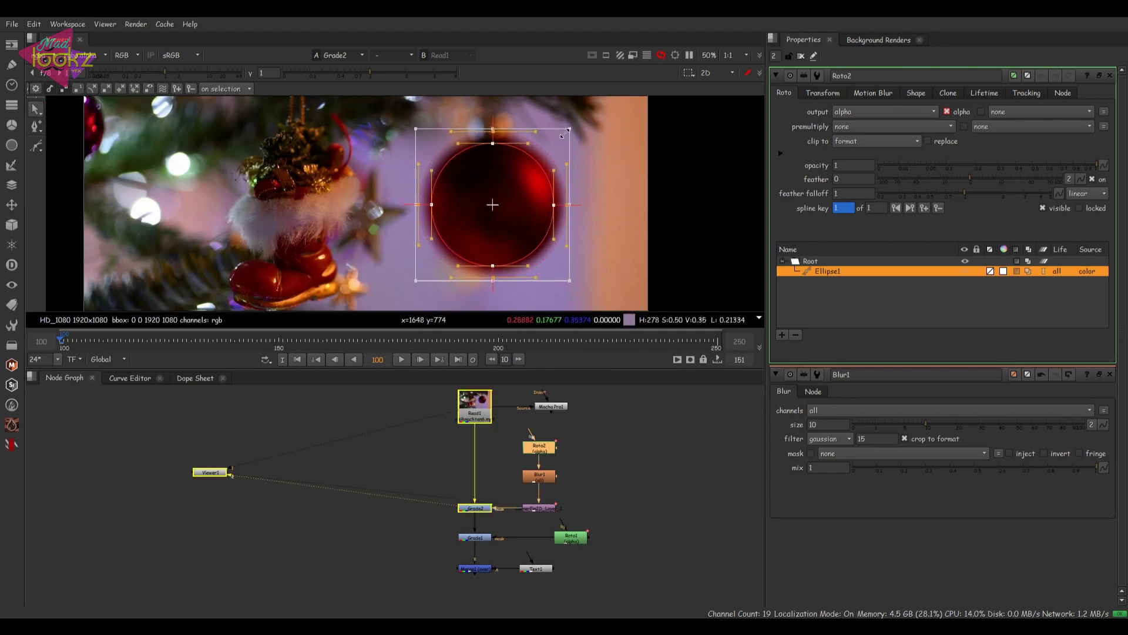
pyautogui.scroll(3, 551, 179)
pyautogui.scroll(-3, 559, 168)
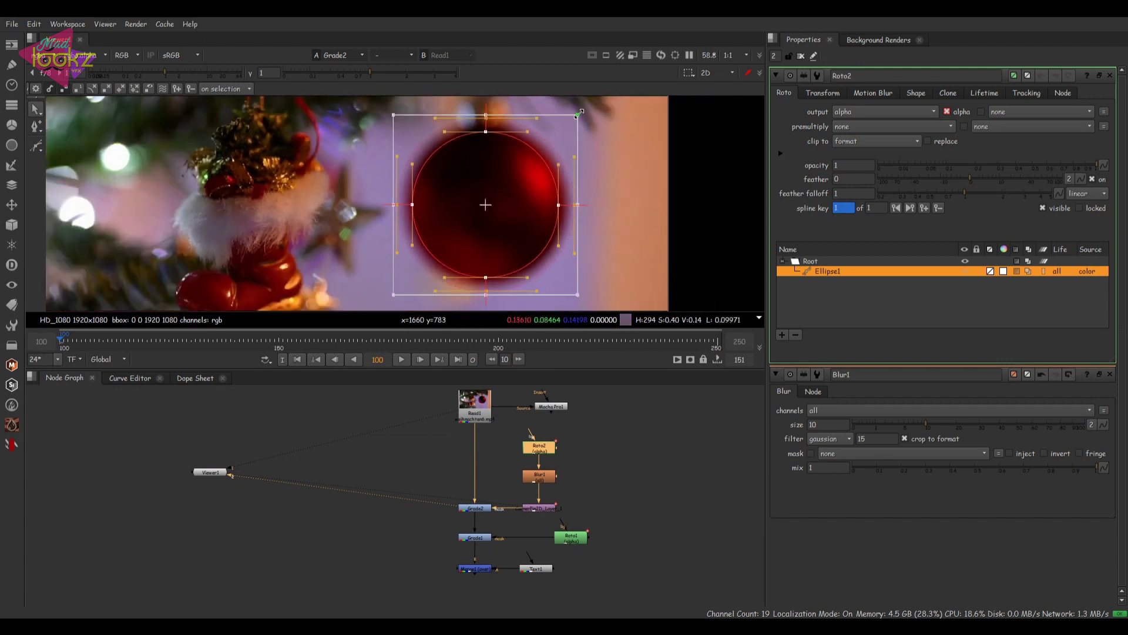
pyautogui.moveTo(575, 116); pyautogui.dragTo(576, 116)
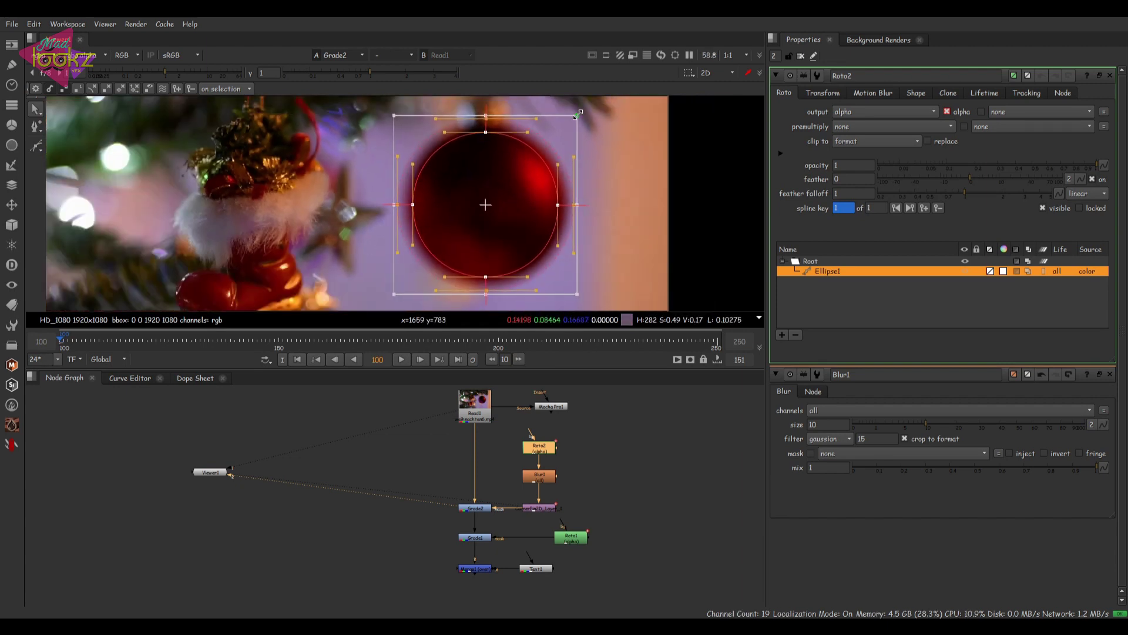
# - Compare Grade2's blurred bauble edge with the original in Read1, with the roto overlay hidden
pyautogui.click(605, 157)
pyautogui.press('o')
pyautogui.press('1')
pyautogui.press('2')
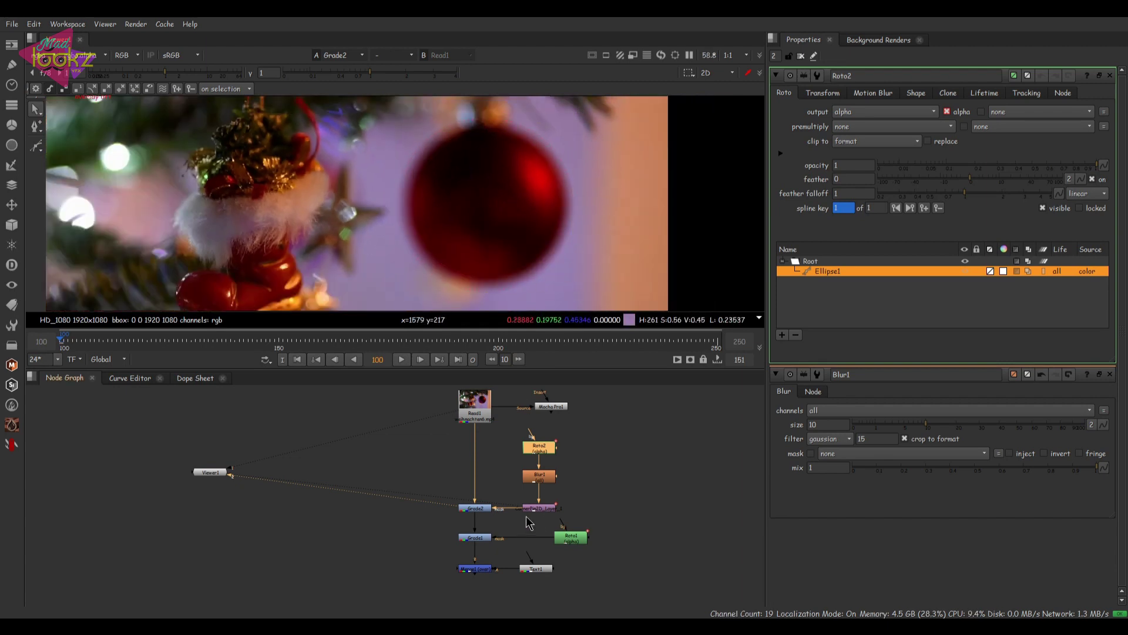
pyautogui.scroll(-2, 520, 508)
pyautogui.scroll(-3, 516, 260)
pyautogui.moveTo(516, 259); pyautogui.dragTo(530, 212, button='middle')
pyautogui.press('q')
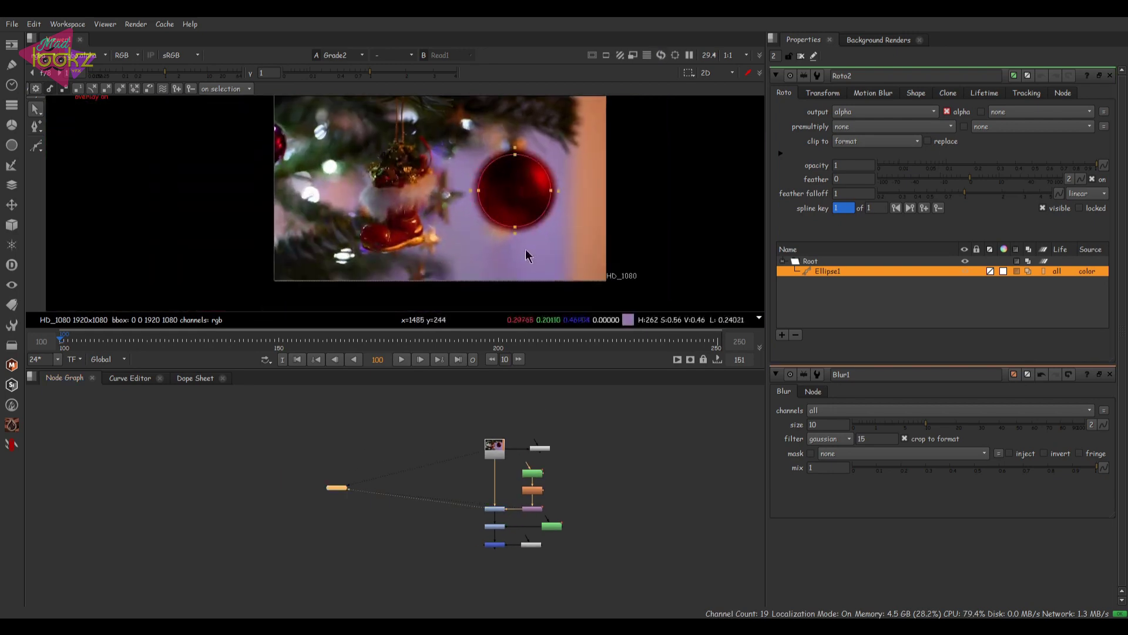
pyautogui.press('q')
# - Play back the Grade2 result and examine the red bauble's edge over the moving shot
pyautogui.click(402, 359)
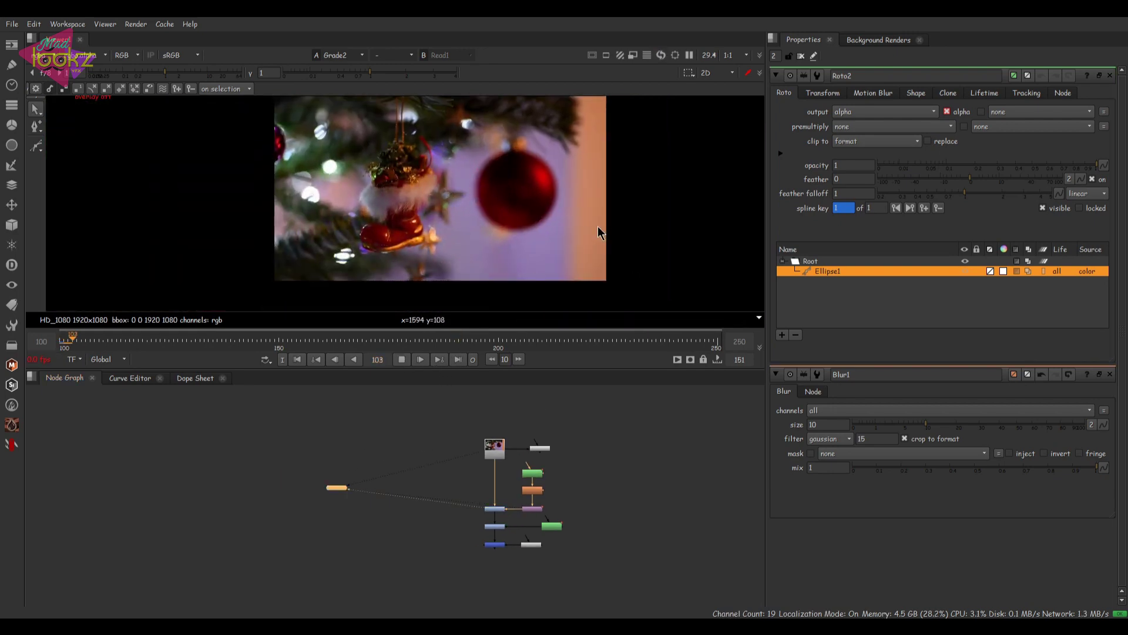
pyautogui.scroll(4, 504, 226)
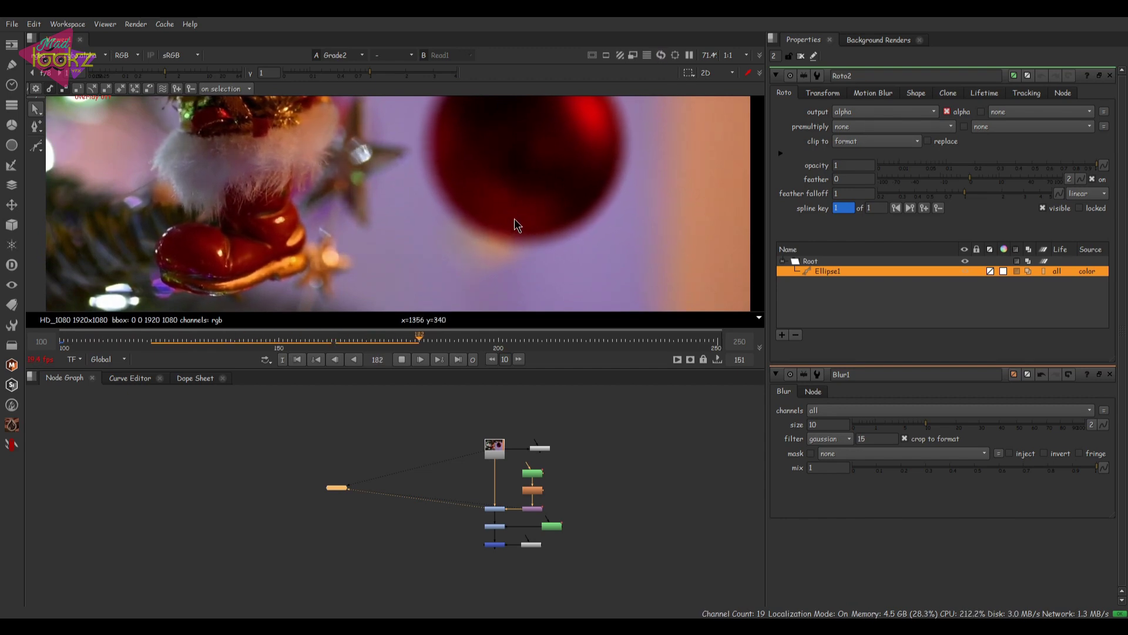
pyautogui.scroll(-1, 541, 257)
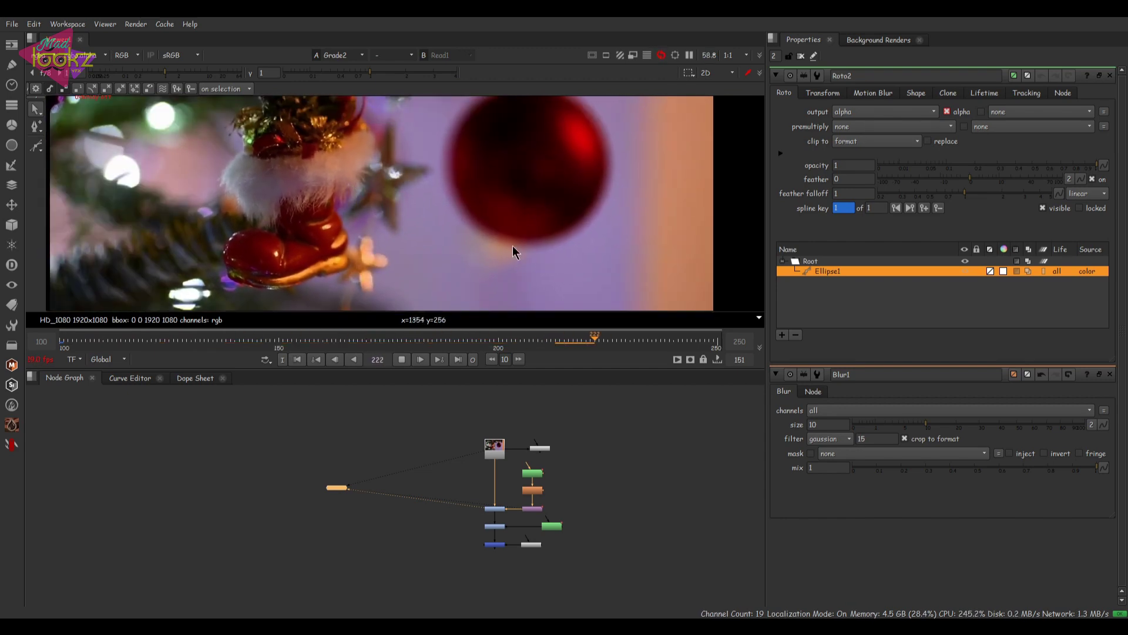
pyautogui.click(403, 360)
pyautogui.scroll(-1, 593, 163)
pyautogui.scroll(-2, 594, 165)
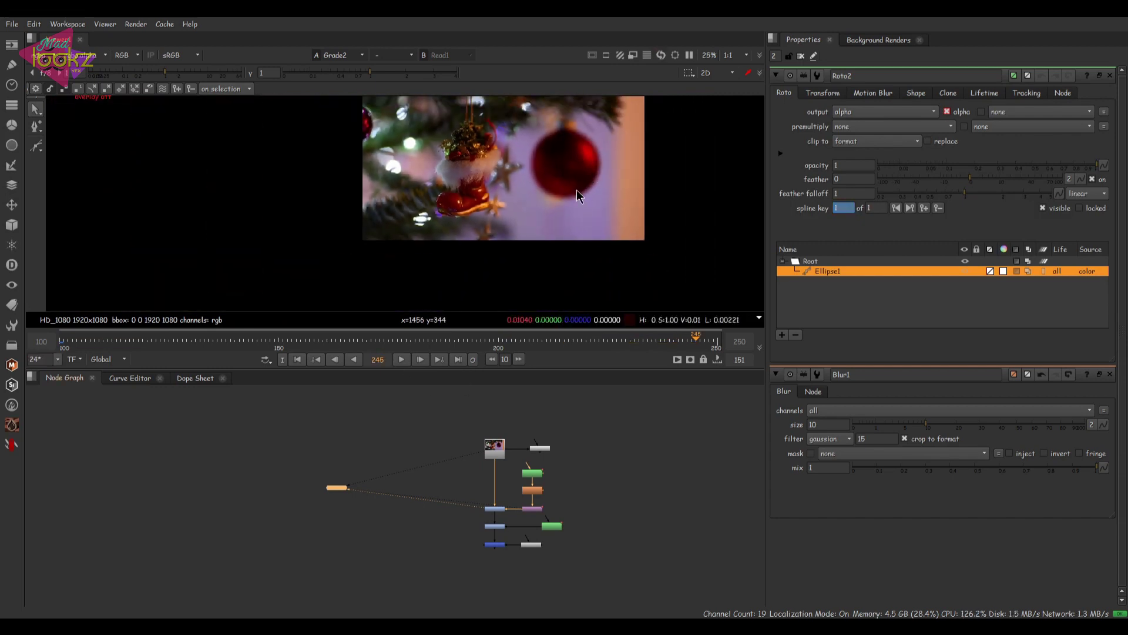
# - Recolour the bauble bluish purple in Grade2 with gain 1, gamma red 0.2, green 0.8 and blue 2.55, and mix 0.37
pyautogui.scroll(4, 503, 498)
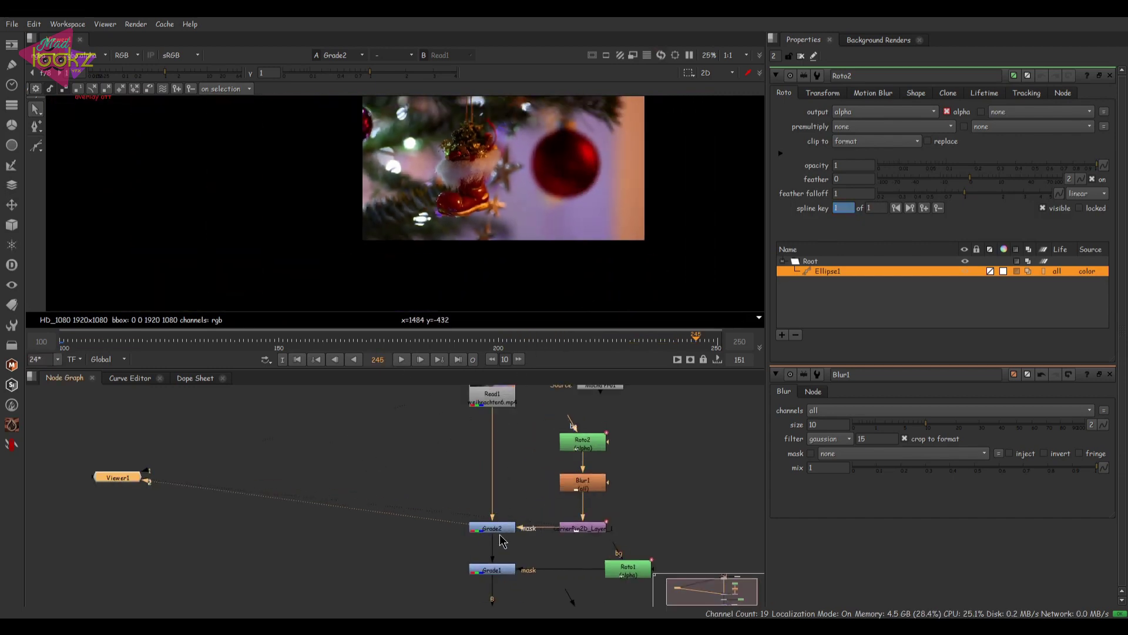
pyautogui.doubleClick(510, 528)
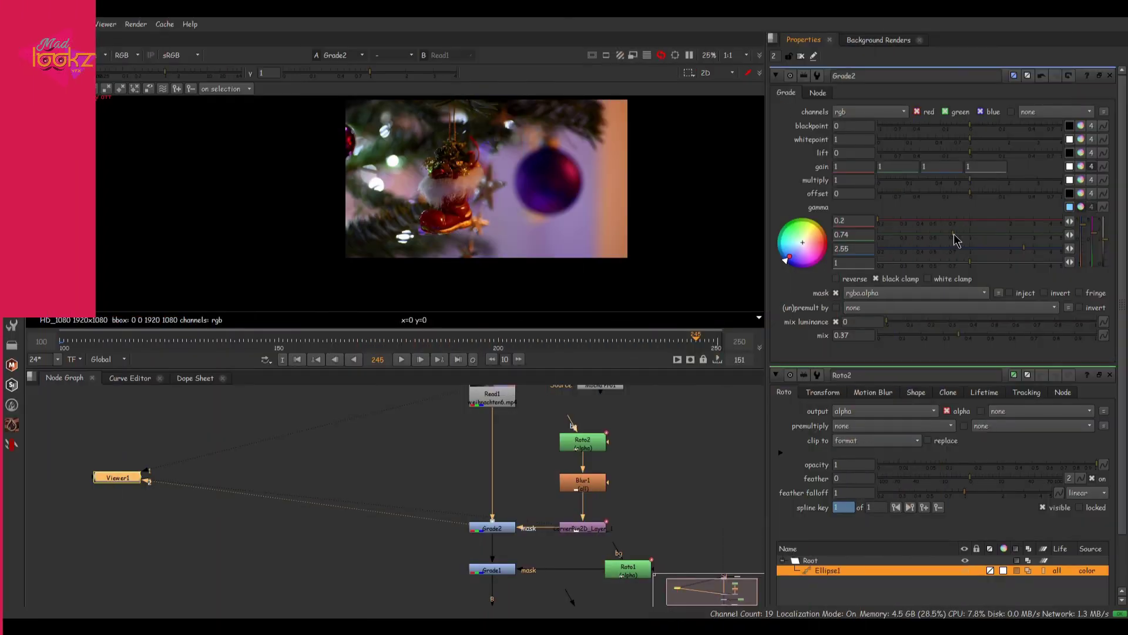
pyautogui.moveTo(956, 239)
pyautogui.mouseDown()
pyautogui.moveTo(1028, 232)
pyautogui.moveTo(963, 238)
pyautogui.mouseUp()
pyautogui.moveTo(617, 261); pyautogui.dragTo(597, 270, button='middle')
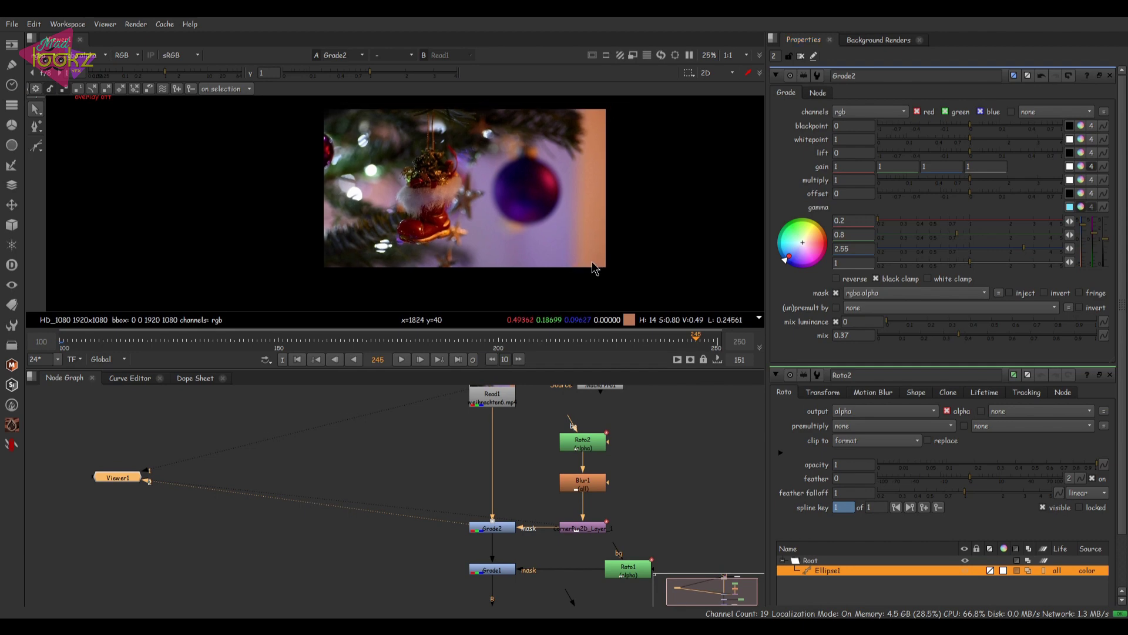
# - Play back the Grade2 result and check how the purple bauble's mask holds through the shot
pyautogui.click(402, 361)
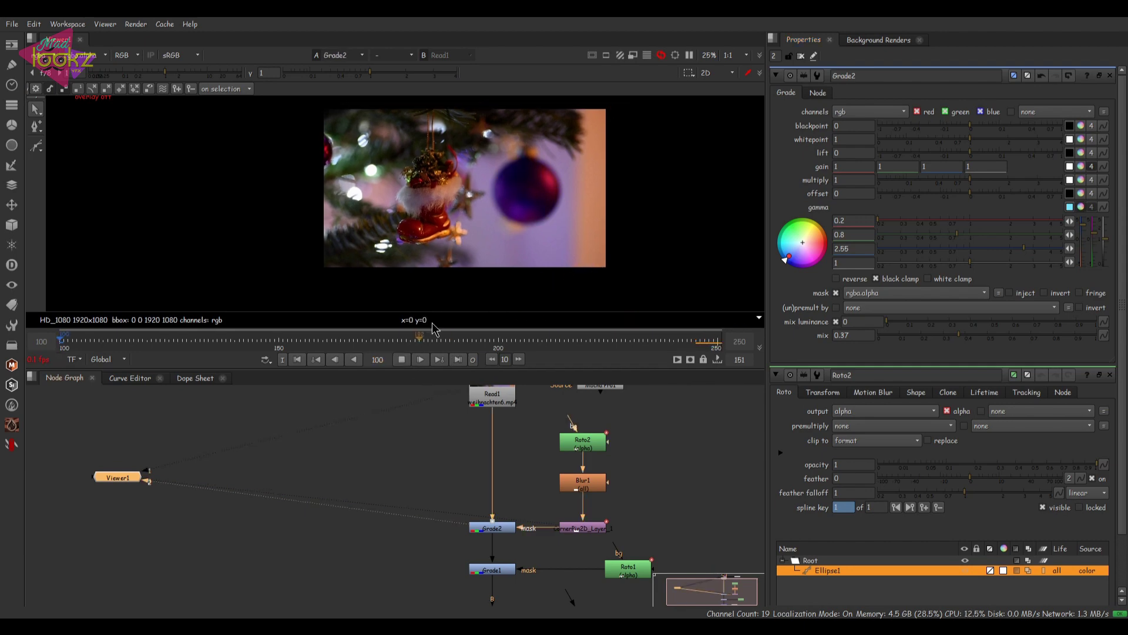
pyautogui.scroll(2, 559, 209)
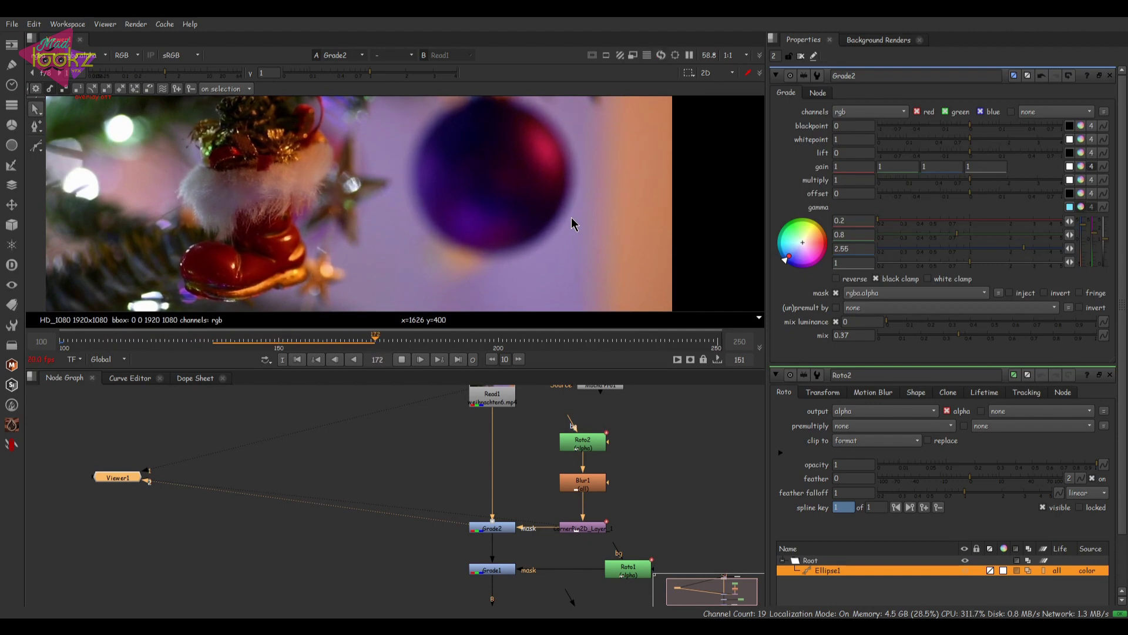
pyautogui.scroll(-1, 571, 218)
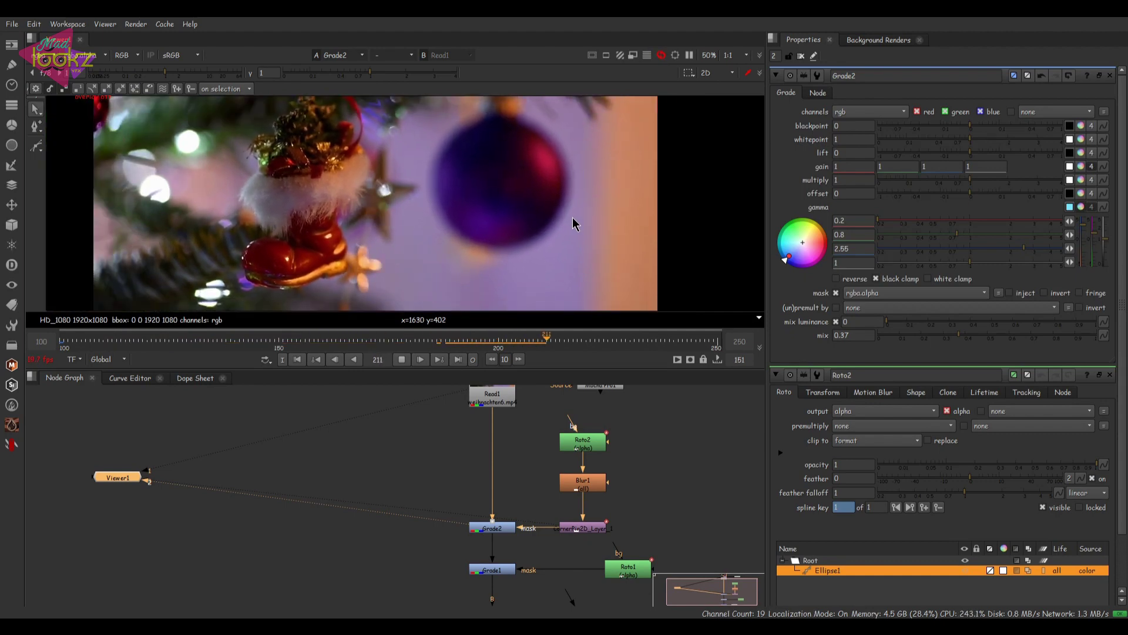
pyautogui.scroll(-1, 572, 218)
pyautogui.scroll(-2, 572, 217)
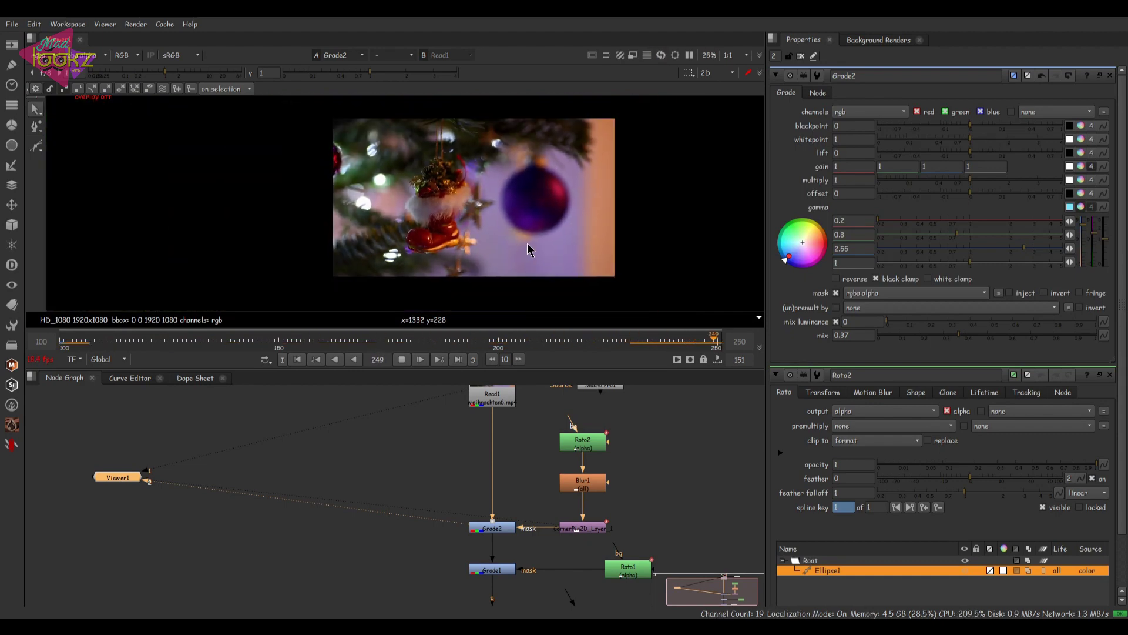
pyautogui.click(402, 361)
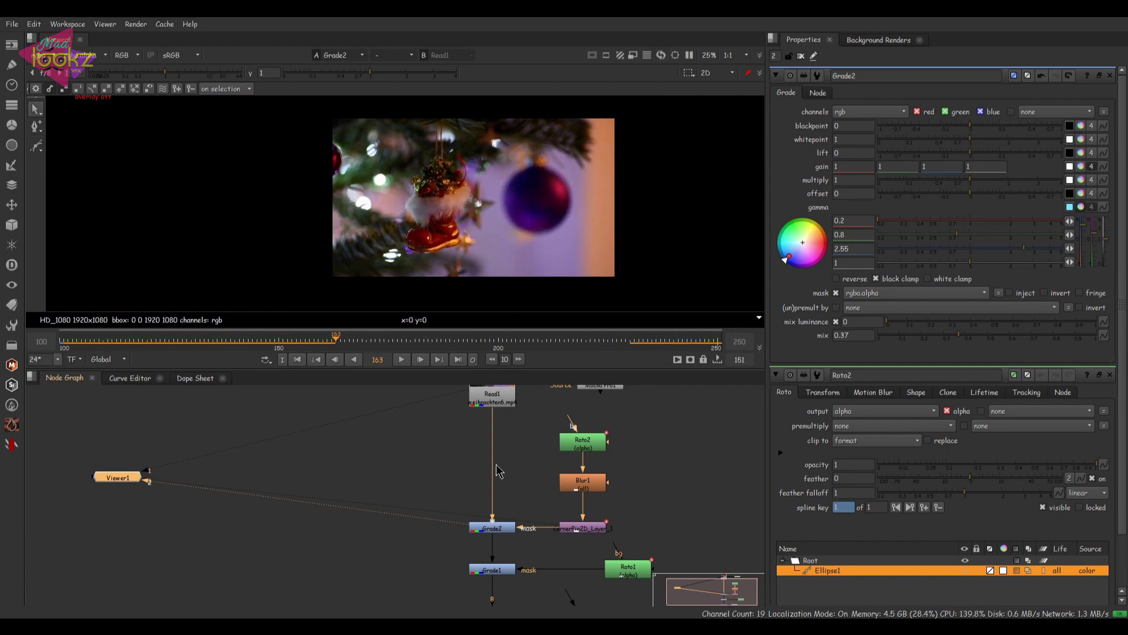
# - View the Merge1 output to examine the "Merry Christmas" title over the recoloured footage
pyautogui.scroll(1, 445, 155)
pyautogui.moveTo(495, 497); pyautogui.dragTo(464, 405, button='middle')
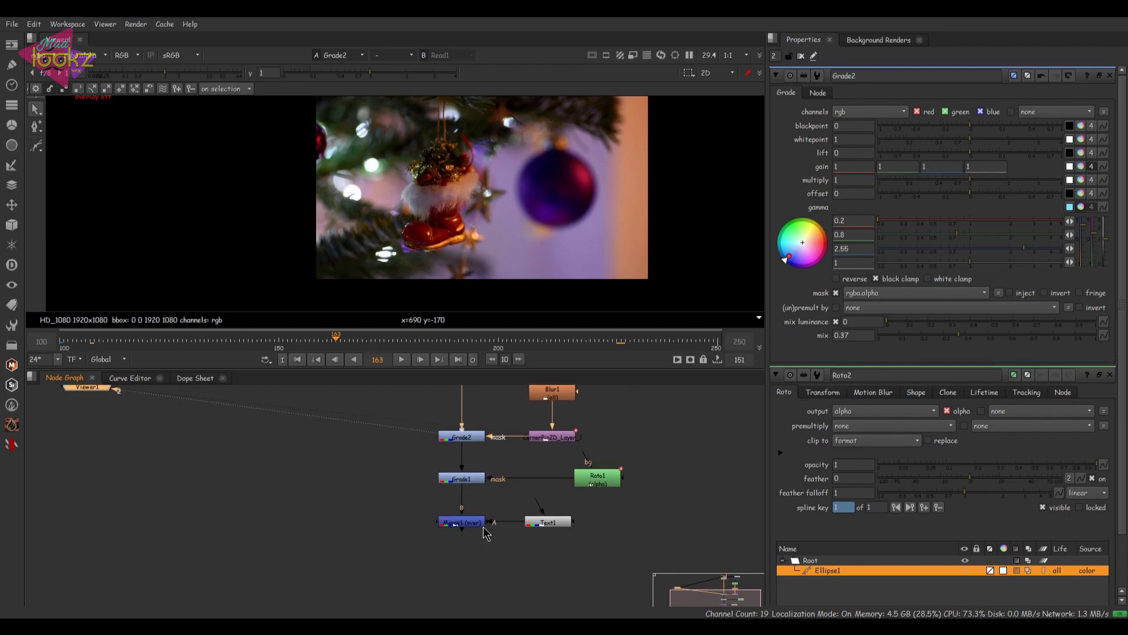
pyautogui.moveTo(501, 499); pyautogui.dragTo(357, 555)
pyautogui.press('2')
pyautogui.scroll(4, 486, 249)
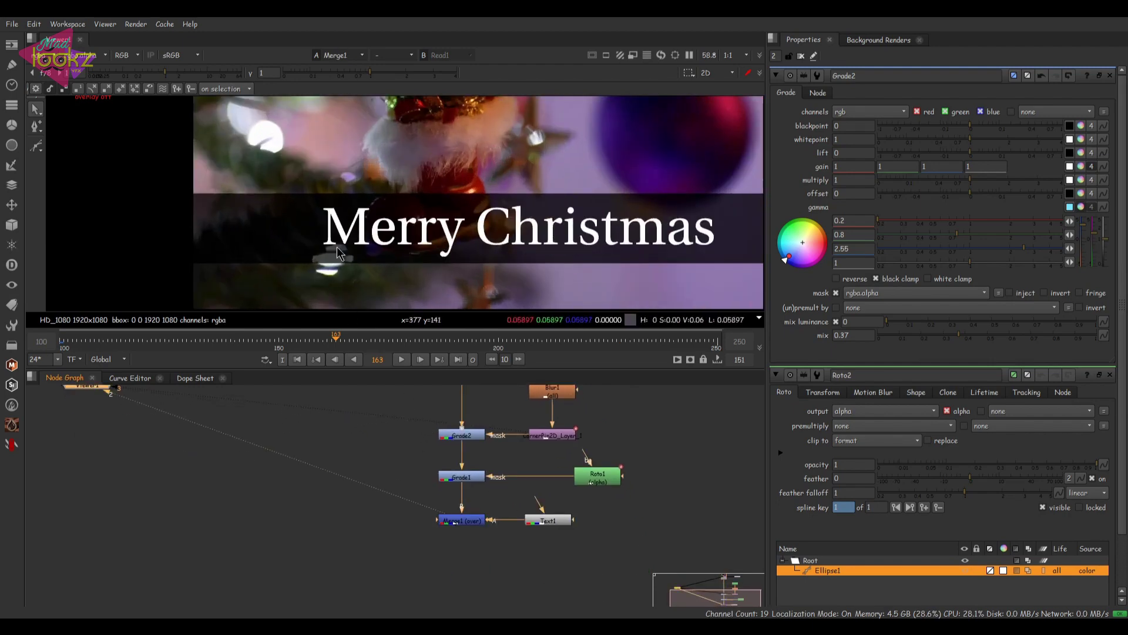
# - Open the footage in Mocha Pro from its node and draw a closed X-spline around the red boot below the fur
pyautogui.scroll(-4, 490, 436)
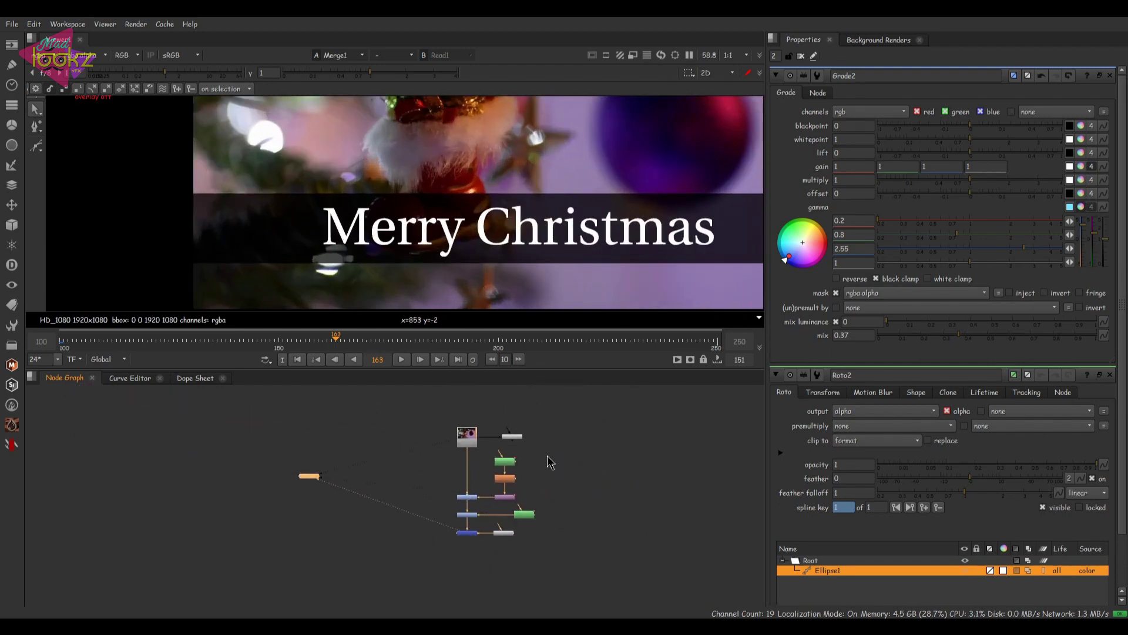
pyautogui.doubleClick(510, 436)
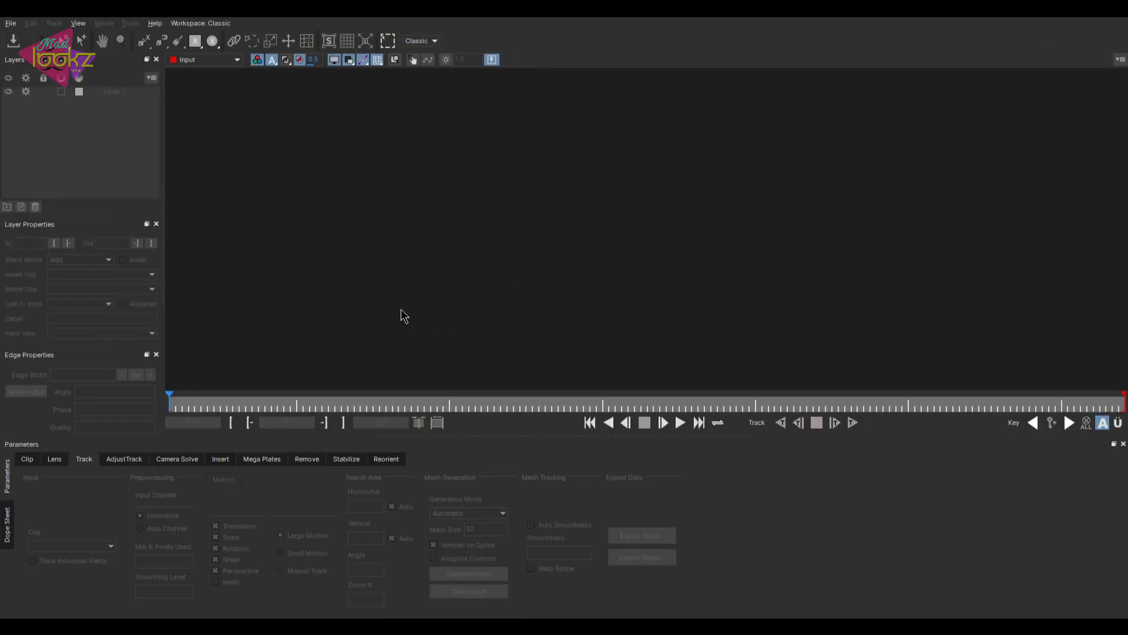
pyautogui.click(143, 40)
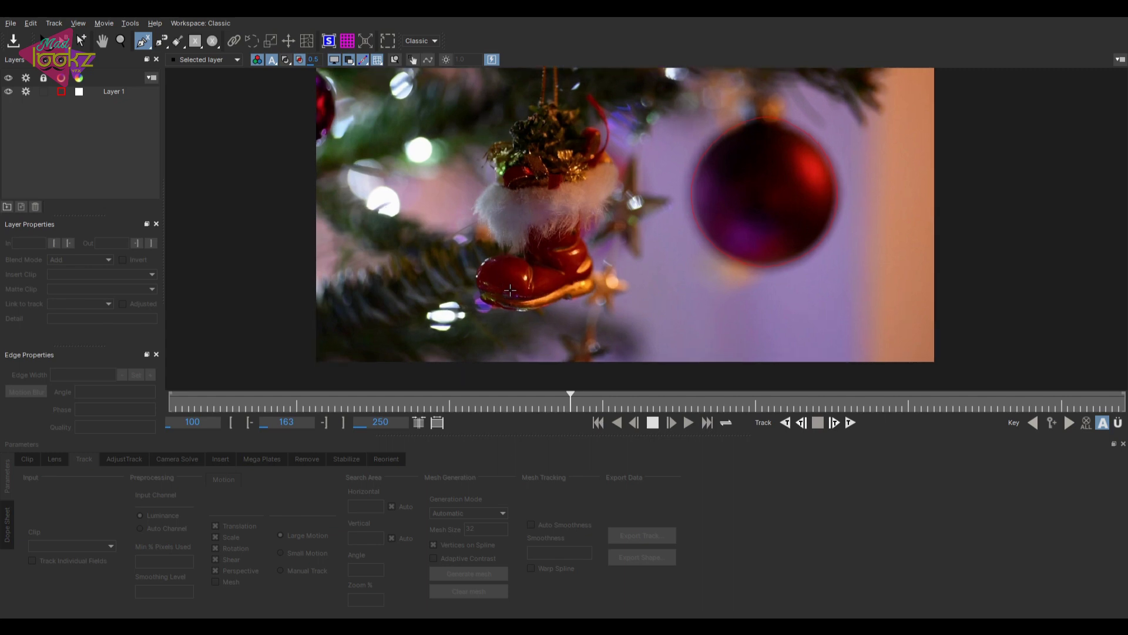
pyautogui.scroll(3, 503, 262)
pyautogui.click(531, 220)
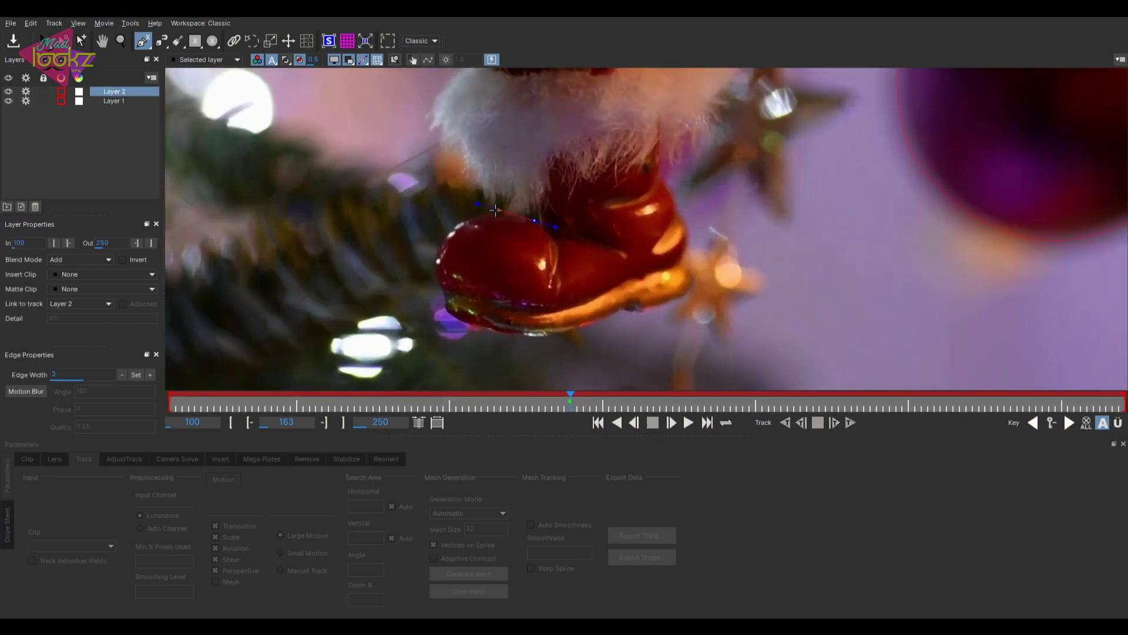
pyautogui.click(434, 254)
pyautogui.click(438, 280)
pyautogui.click(444, 294)
pyautogui.click(447, 310)
pyautogui.click(466, 323)
pyautogui.click(646, 313)
pyautogui.click(684, 293)
pyautogui.click(690, 282)
pyautogui.click(684, 264)
pyautogui.click(688, 238)
pyautogui.click(678, 208)
pyautogui.click(666, 184)
pyautogui.click(647, 169)
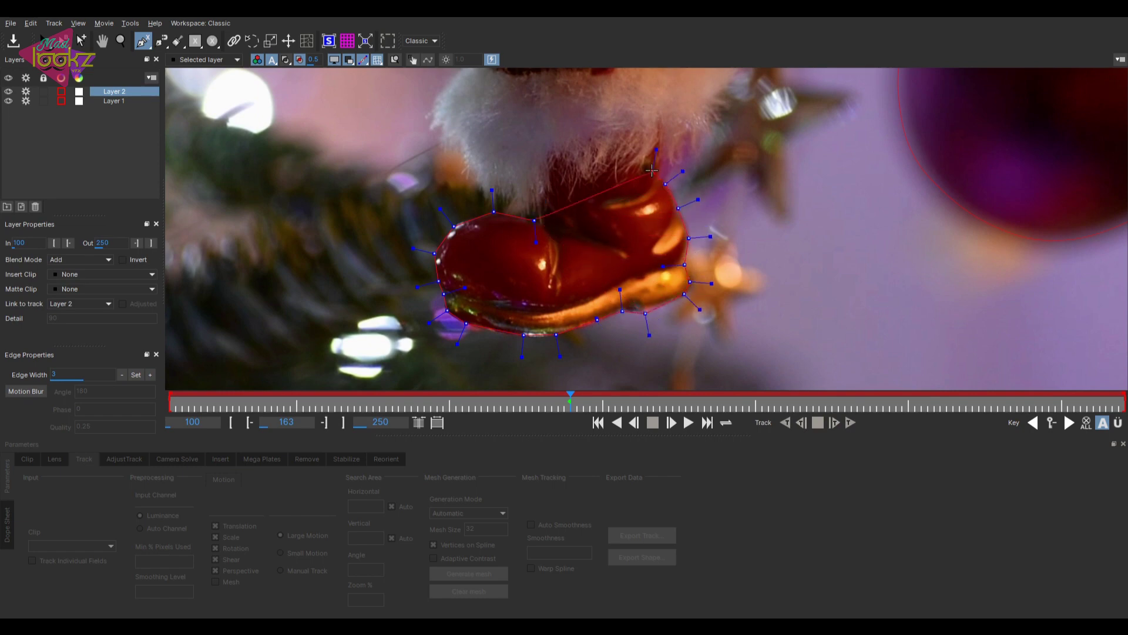
pyautogui.click(556, 176)
pyautogui.click(542, 179)
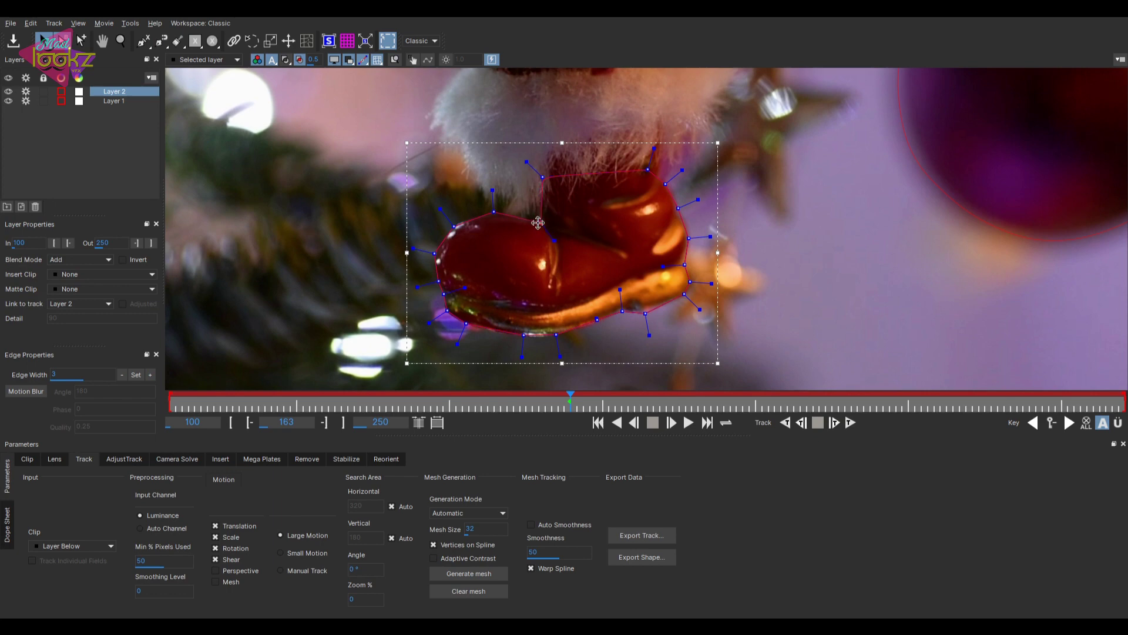
pyautogui.scroll(-2, 563, 235)
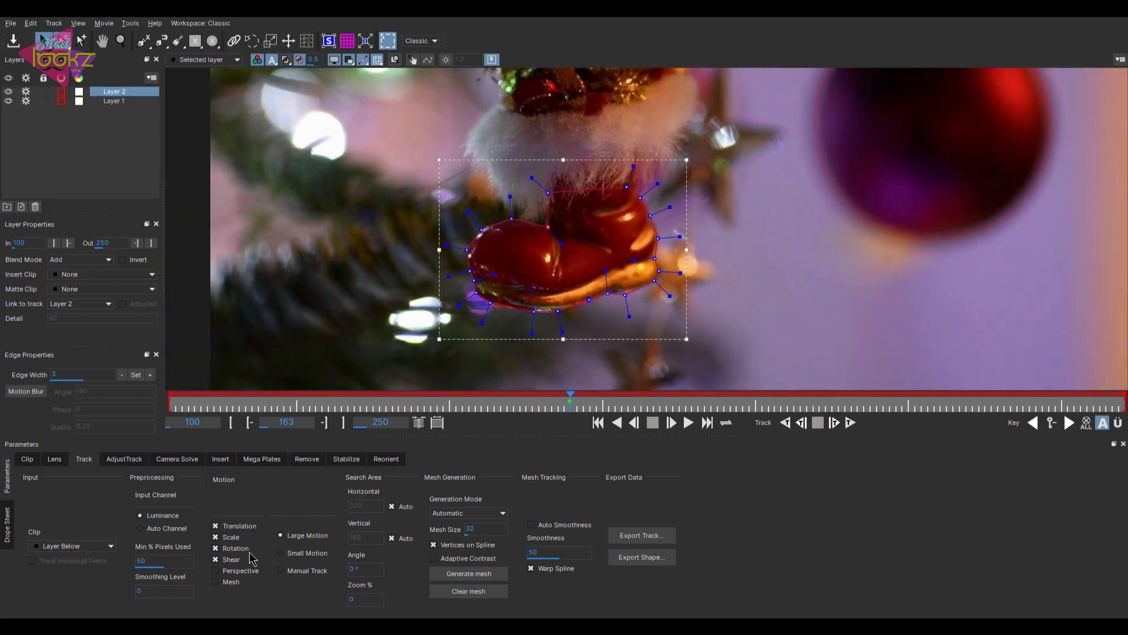
# - Limit the boot layer's tracked motion to Translation and Mesh, turning off Scale, Rotation and Shear
pyautogui.click(216, 583)
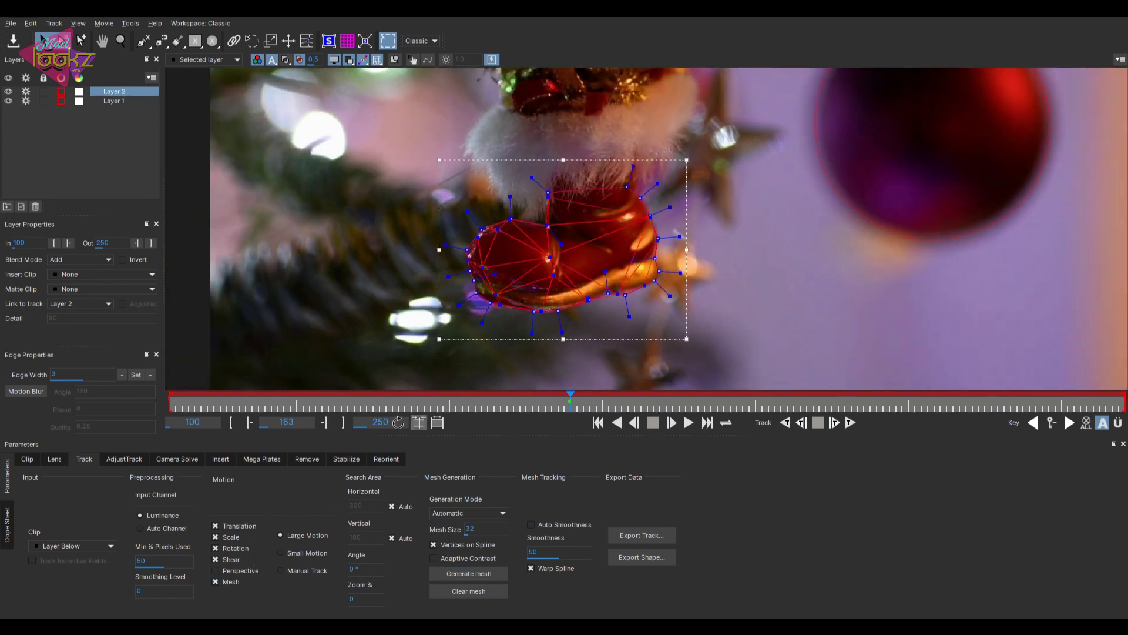
pyautogui.click(232, 558)
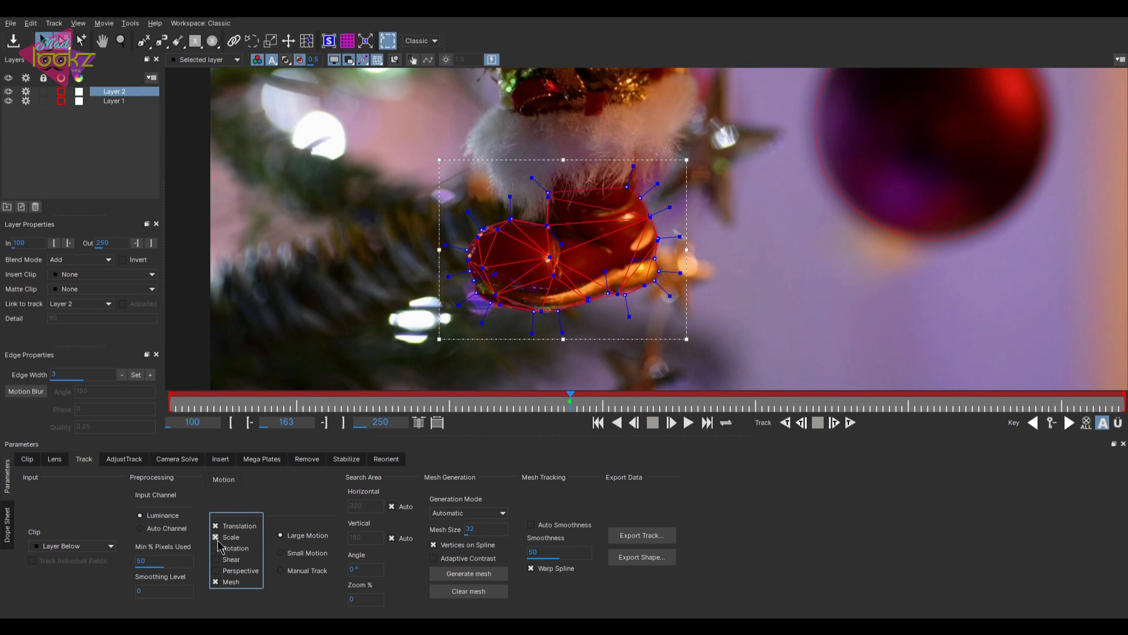
pyautogui.click(215, 536)
# - Turn on Adaptive Contrast, clear and regenerate the boot's mesh, and enable Auto Smoothness
pyautogui.click(435, 558)
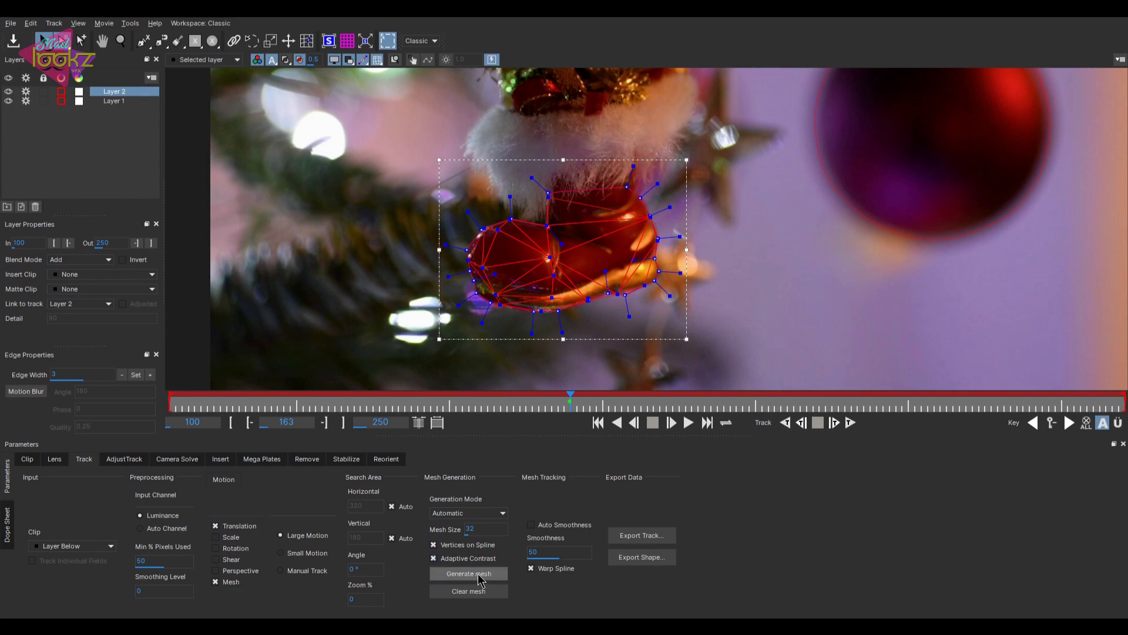
pyautogui.click(463, 594)
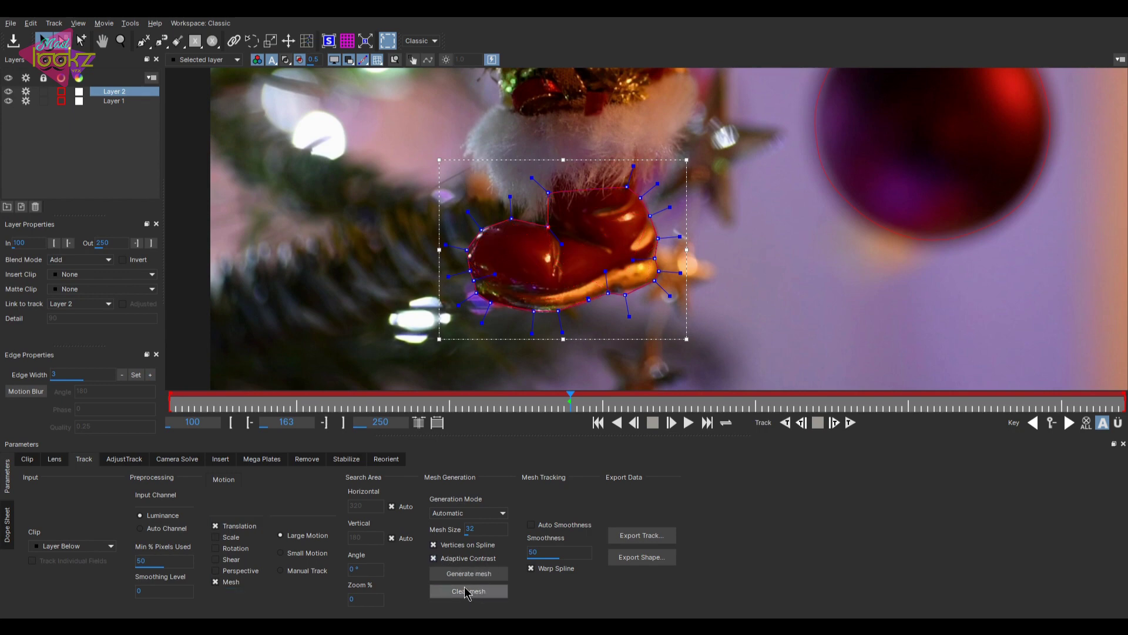
pyautogui.click(476, 573)
pyautogui.click(476, 591)
pyautogui.click(483, 574)
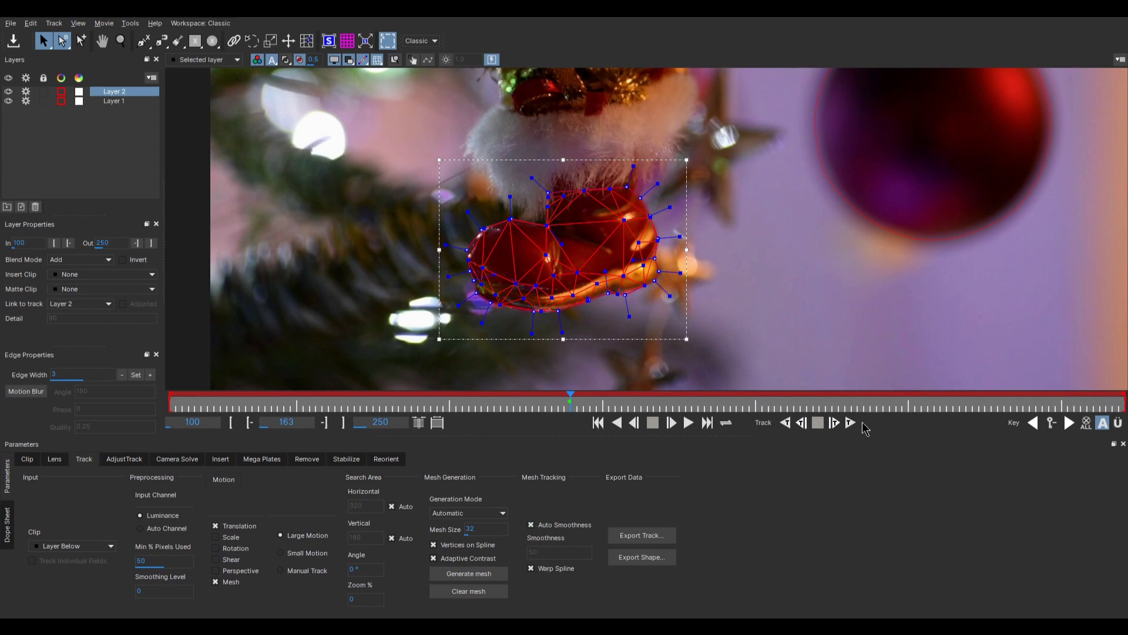
# - Track the boot layer in both directions across frames 100 to 250 and scrub through the tracked mesh
pyautogui.click(801, 422)
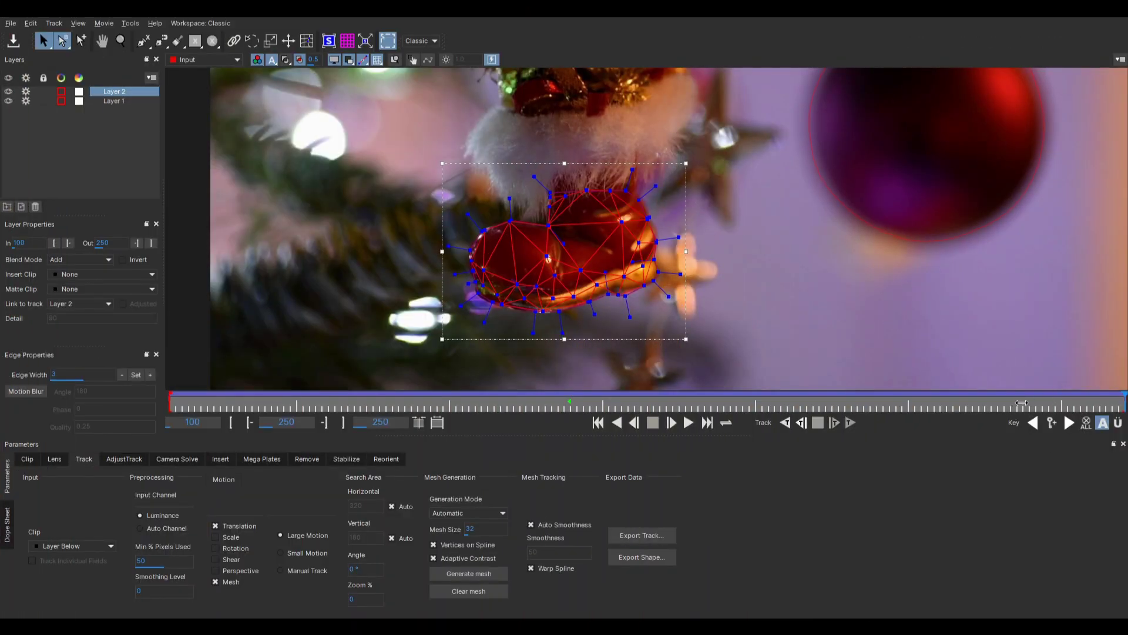
pyautogui.click(1035, 403)
pyautogui.click(695, 404)
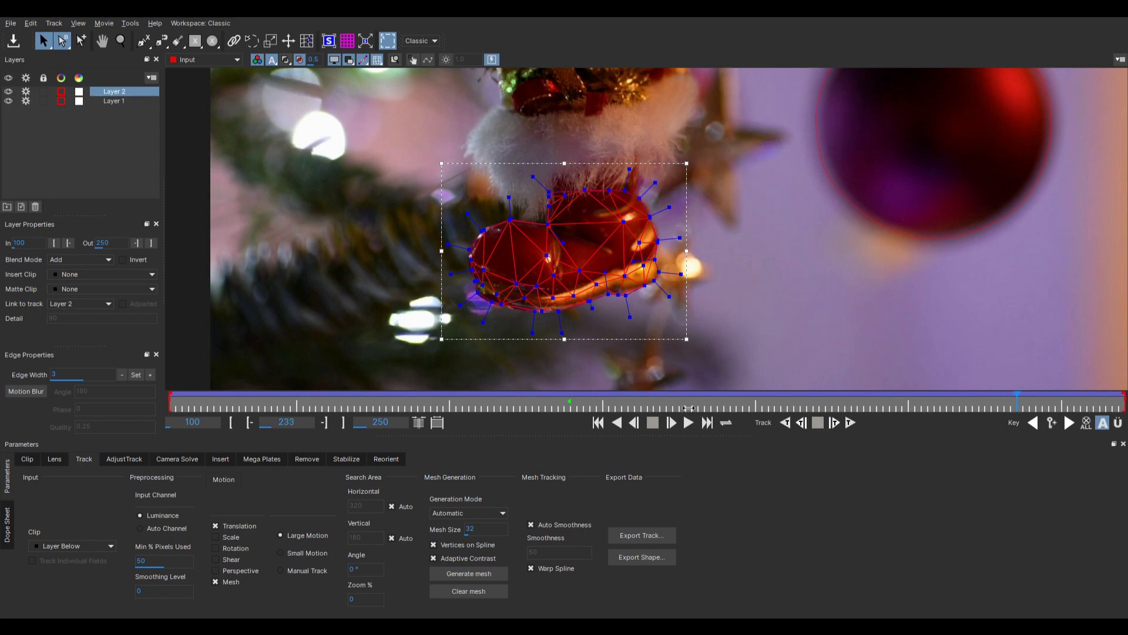
pyautogui.moveTo(682, 404); pyautogui.dragTo(613, 383)
pyautogui.click(614, 388)
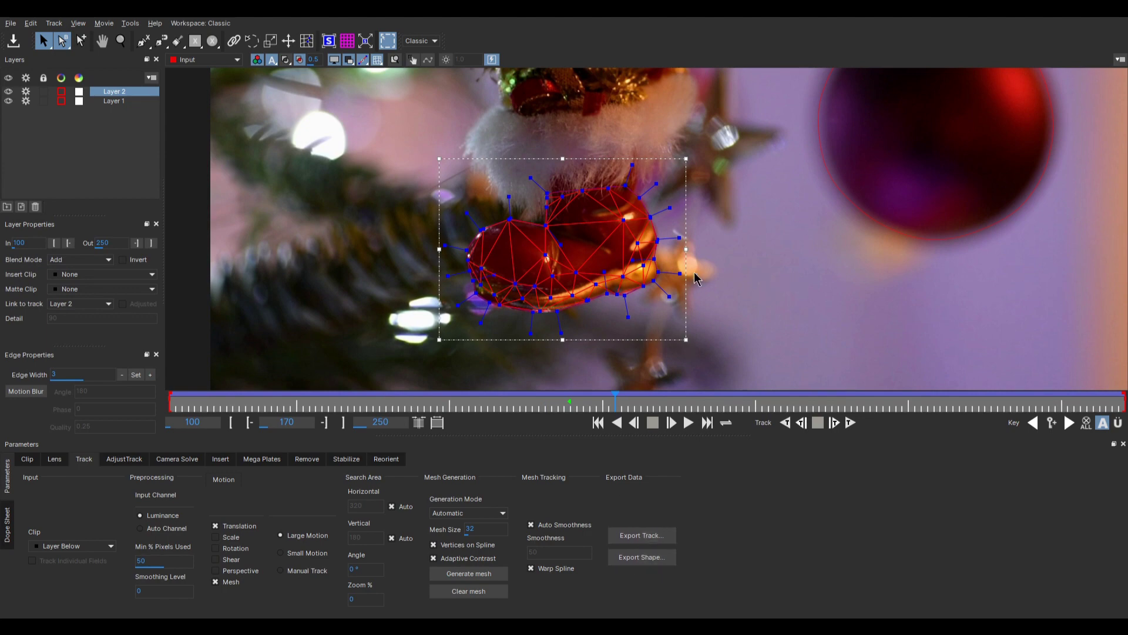
# - Hide the tracking mesh and adjust the boot spline's point handles and ankle edge at frame 163
pyautogui.click(378, 62)
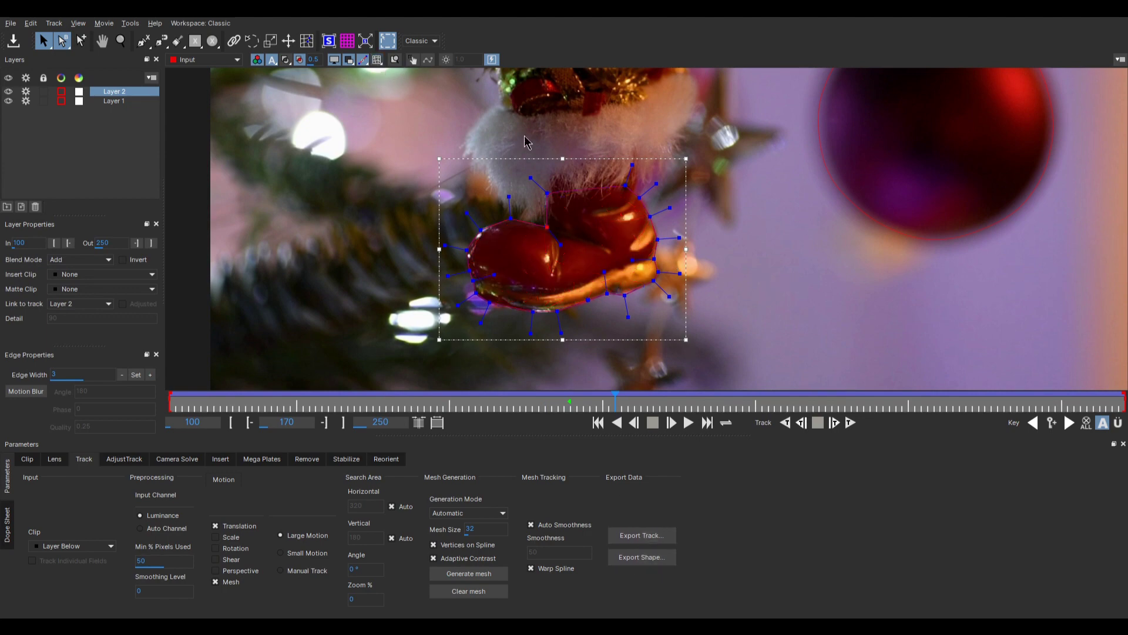
pyautogui.scroll(2, 595, 376)
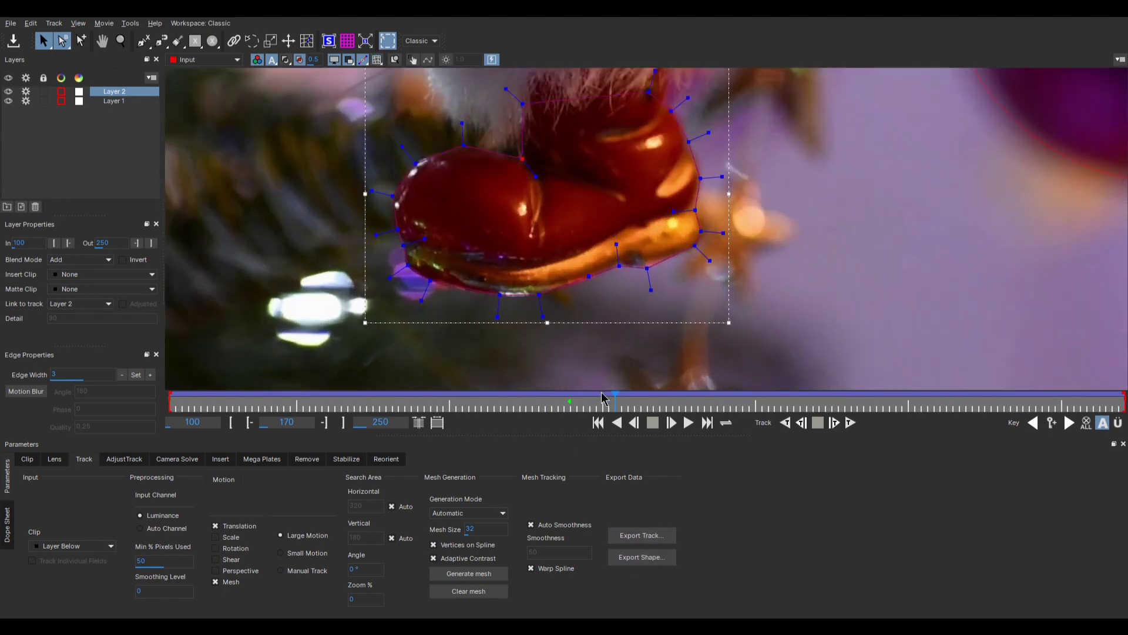
pyautogui.hotkey('shift', 'Left')
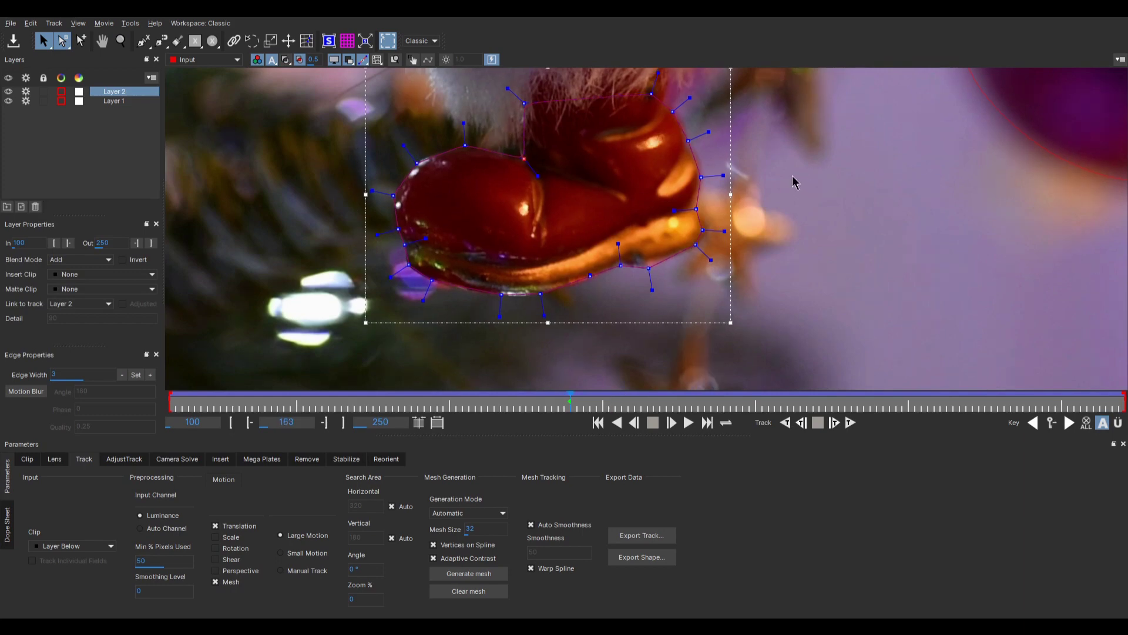
pyautogui.moveTo(722, 174); pyautogui.dragTo(715, 175)
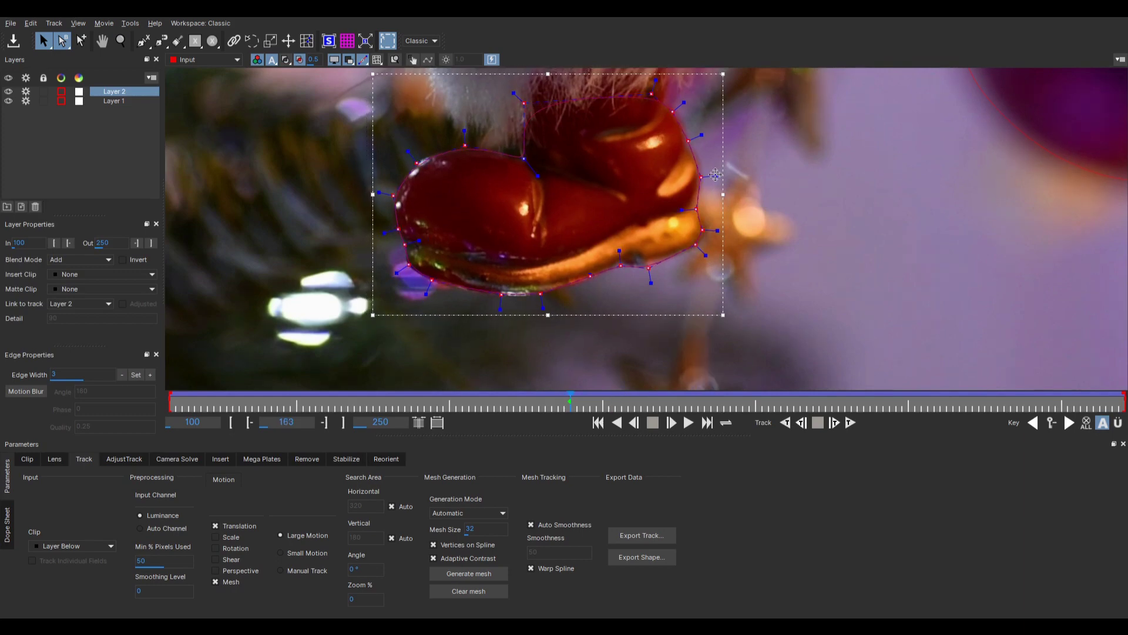
pyautogui.click(763, 142)
pyautogui.click(661, 106)
pyautogui.moveTo(651, 94); pyautogui.dragTo(651, 88)
# - Insert an extra spline point under the boot's heel and fit the sole and toe points to the edge at frame 163
pyautogui.scroll(1, 682, 140)
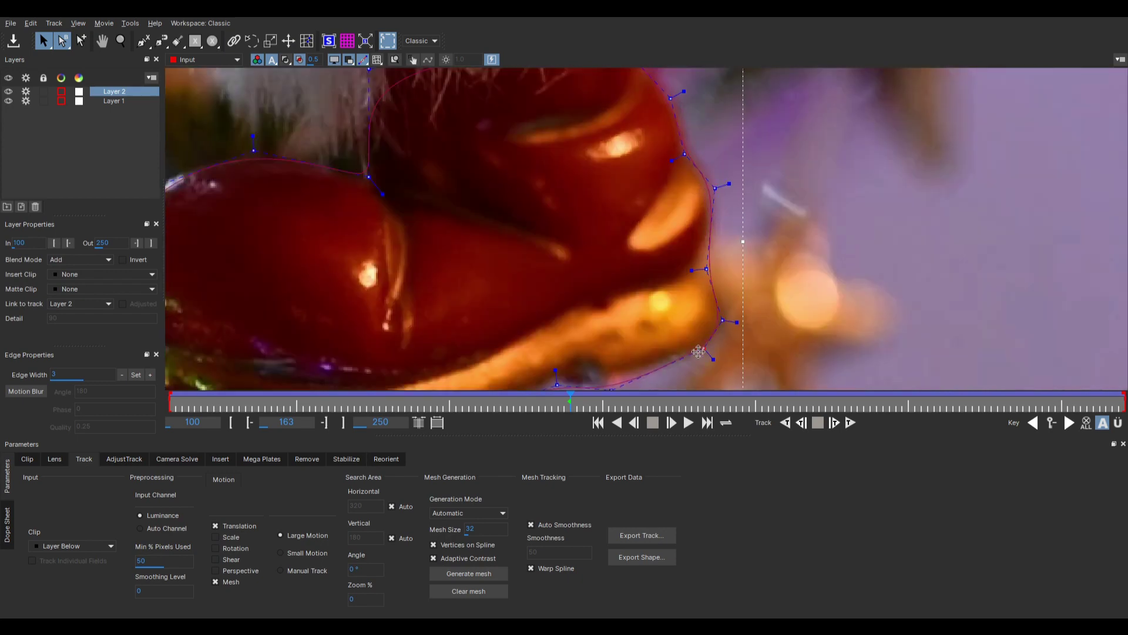
pyautogui.scroll(1, 683, 140)
pyautogui.moveTo(144, 41); pyautogui.dragTo(148, 84)
pyautogui.moveTo(148, 84); pyautogui.dragTo(147, 79)
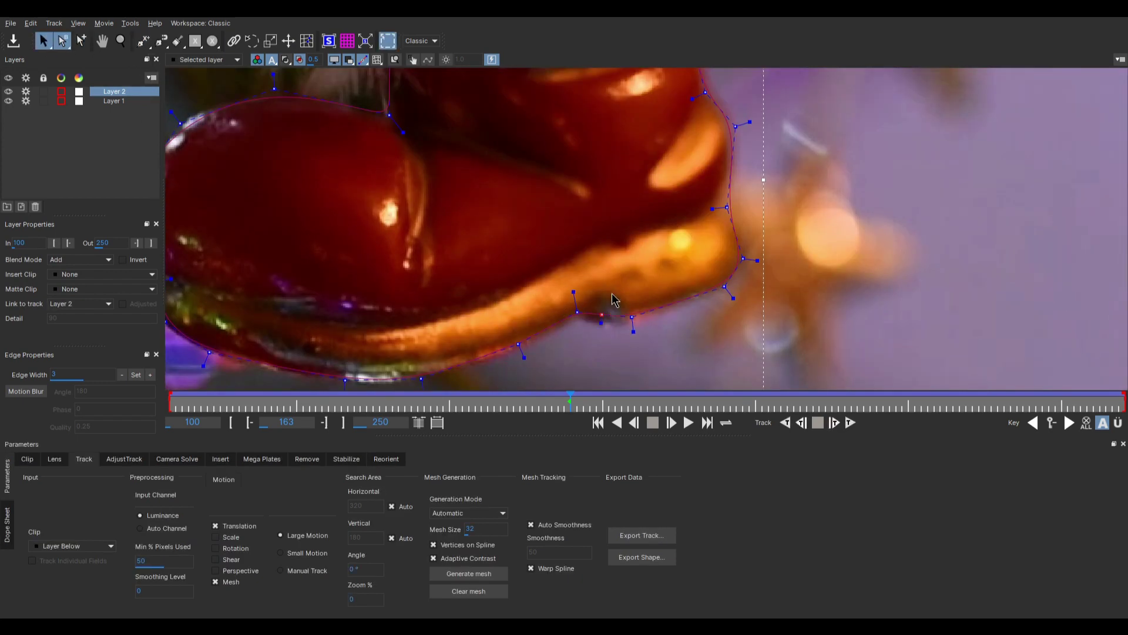
pyautogui.moveTo(609, 314); pyautogui.dragTo(593, 326)
pyautogui.moveTo(594, 327); pyautogui.dragTo(744, 251, button='middle')
pyautogui.moveTo(359, 276); pyautogui.dragTo(357, 281)
pyautogui.moveTo(315, 246); pyautogui.dragTo(311, 247)
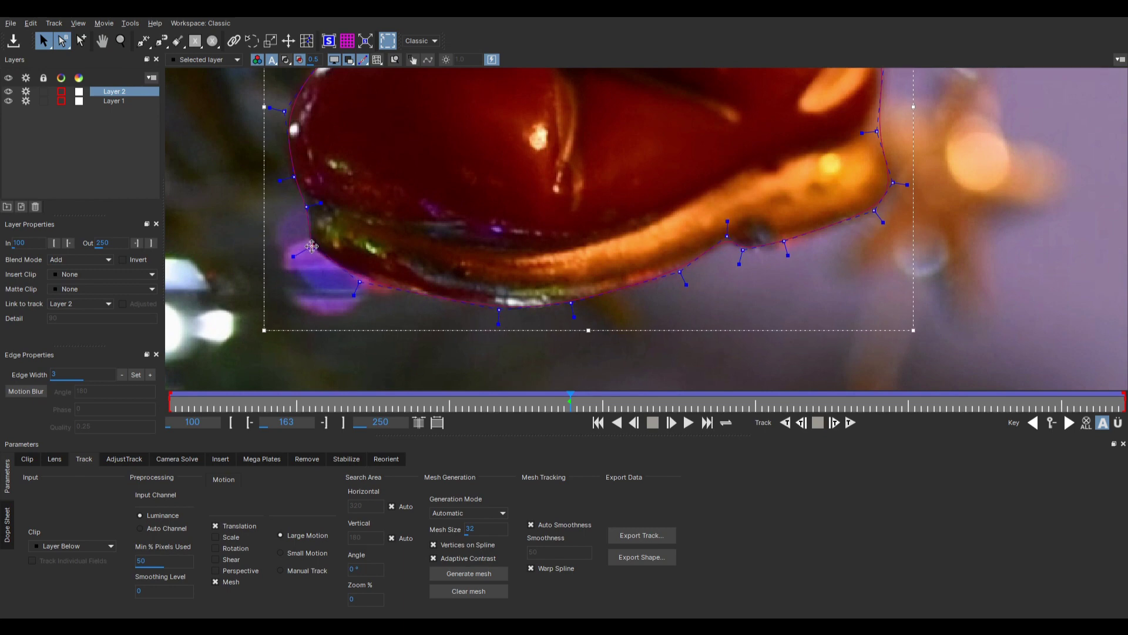
pyautogui.moveTo(306, 207); pyautogui.dragTo(308, 202)
pyautogui.moveTo(294, 177); pyautogui.dragTo(291, 178)
pyautogui.moveTo(288, 168); pyautogui.dragTo(316, 263, button='middle')
pyautogui.hotkey('ctrl', 'a')
pyautogui.moveTo(577, 148)
pyautogui.mouseDown()
pyautogui.moveTo(590, 166)
pyautogui.moveTo(585, 157)
pyautogui.mouseUp()
pyautogui.hotkey('ctrl', 'z')
# - Stabilize the view on the boot and correct its spline points at other frames, including 100 and 192, checking through frame 250
pyautogui.scroll(-2, 572, 309)
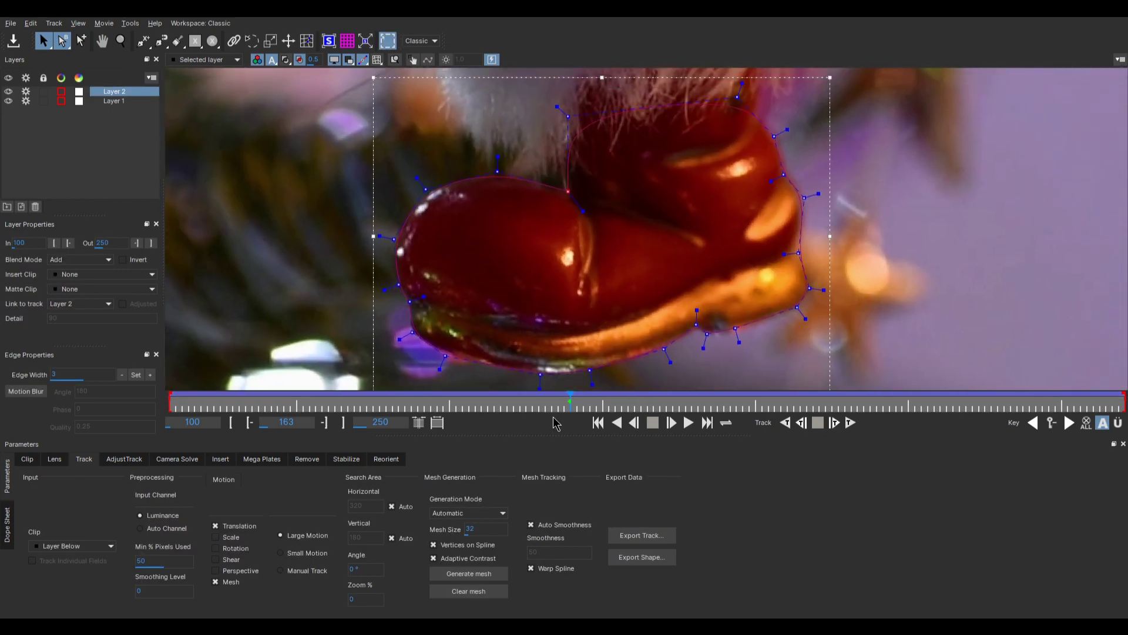
pyautogui.press('l')
pyautogui.moveTo(556, 411); pyautogui.dragTo(169, 423)
pyautogui.moveTo(411, 303); pyautogui.dragTo(414, 304)
pyautogui.moveTo(404, 287); pyautogui.dragTo(401, 286)
pyautogui.moveTo(401, 245); pyautogui.dragTo(397, 244)
pyautogui.moveTo(425, 192); pyautogui.dragTo(422, 192)
pyautogui.moveTo(795, 173); pyautogui.dragTo(786, 171)
pyautogui.moveTo(784, 130); pyautogui.dragTo(781, 140)
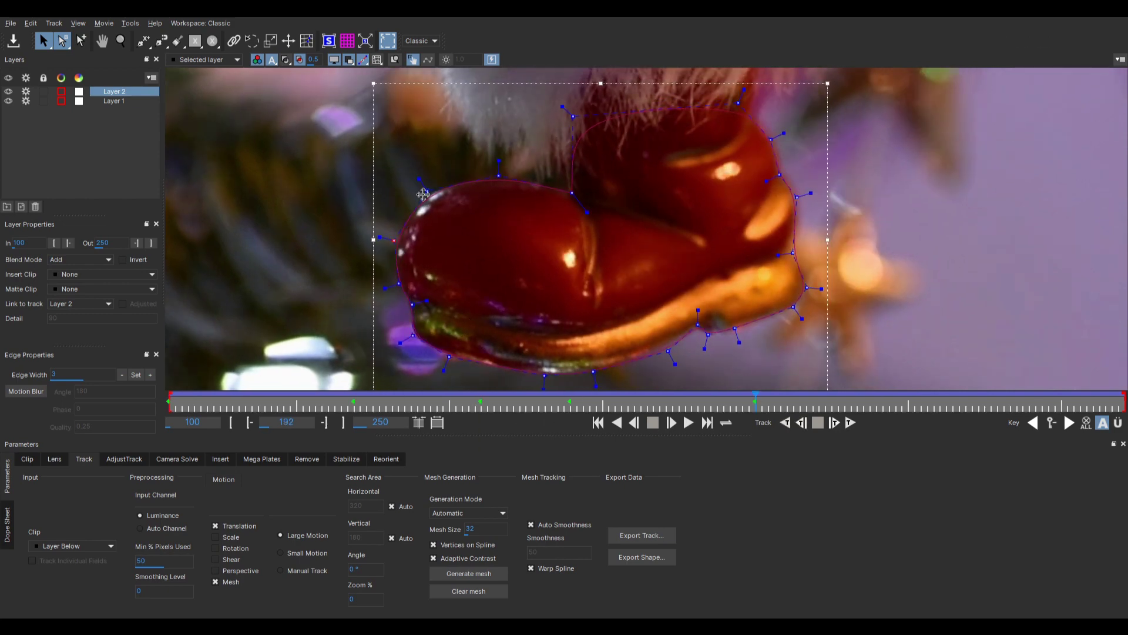
pyautogui.click(988, 404)
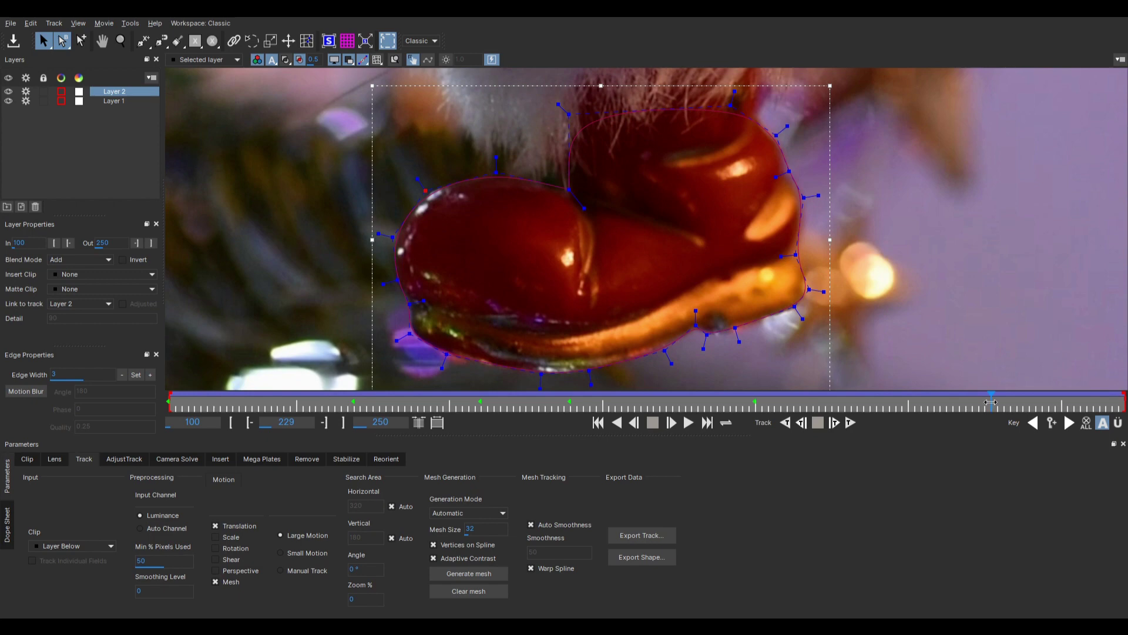
pyautogui.moveTo(991, 402); pyautogui.dragTo(1125, 398)
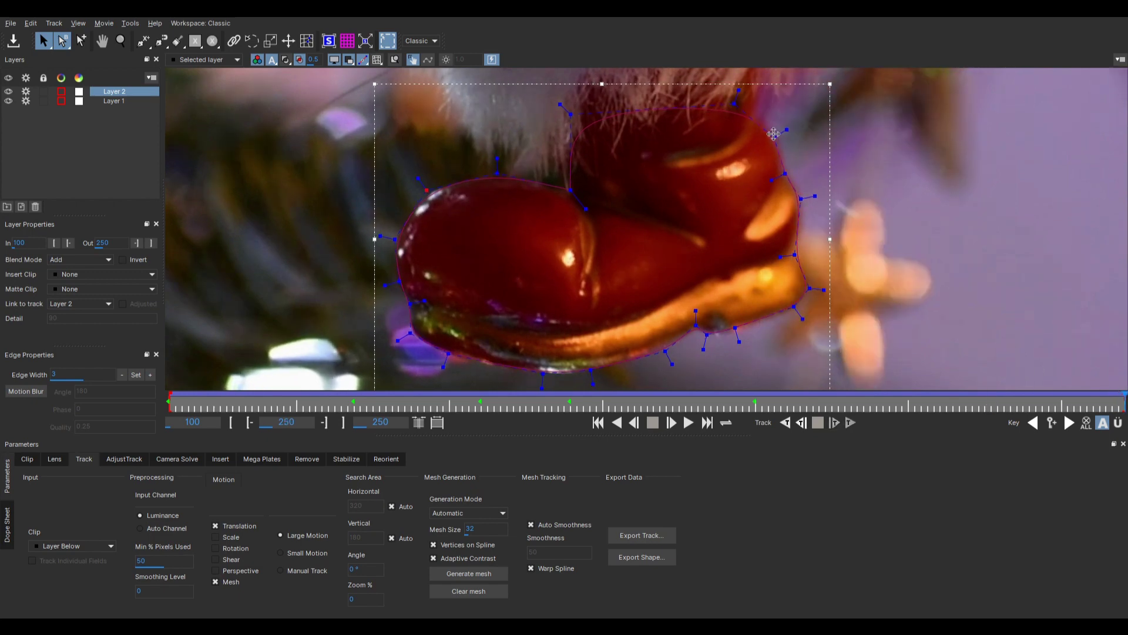
pyautogui.click(945, 405)
pyautogui.moveTo(887, 398); pyautogui.dragTo(564, 406)
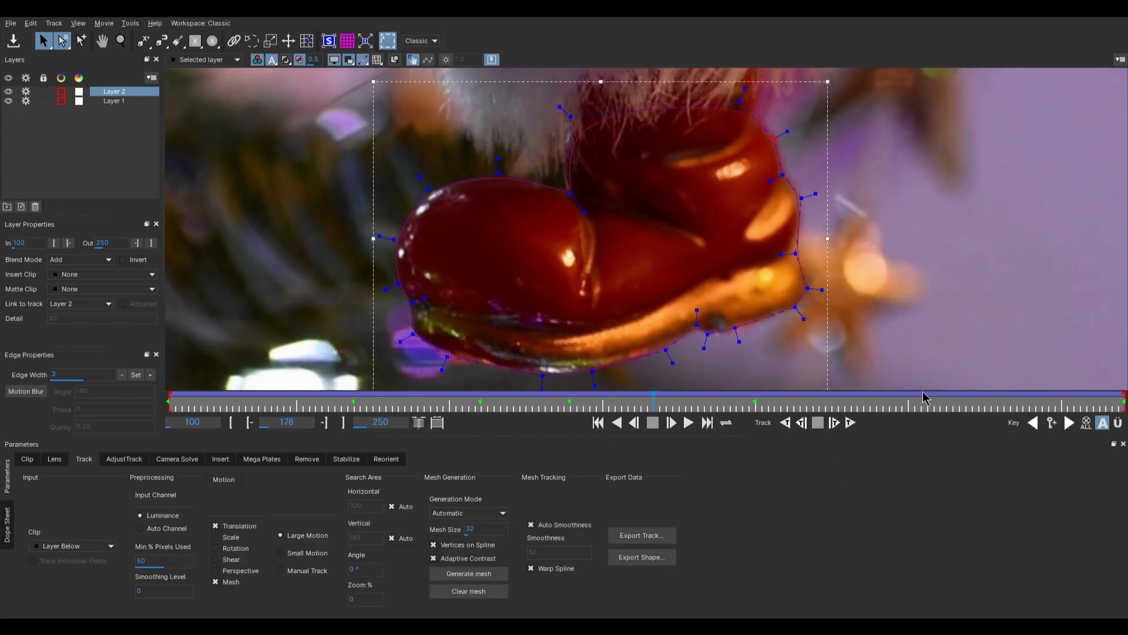
# - Export the boot layer's shape data to the clipboard in Nuke Roto [Basic] (*.nk) format
pyautogui.click(641, 557)
pyautogui.click(541, 301)
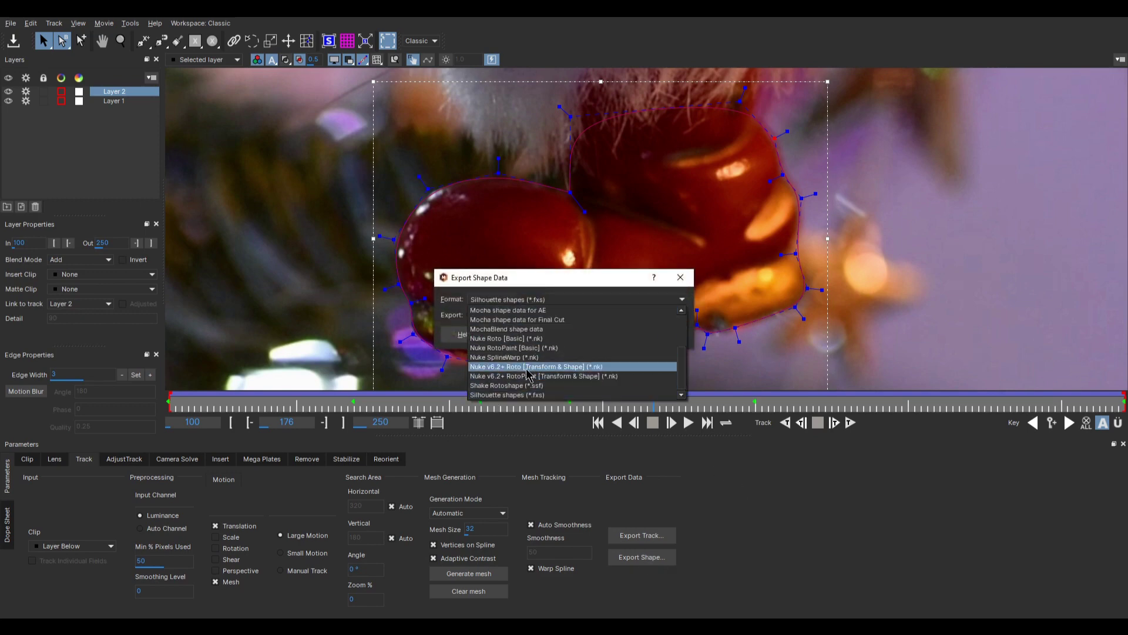
pyautogui.click(519, 339)
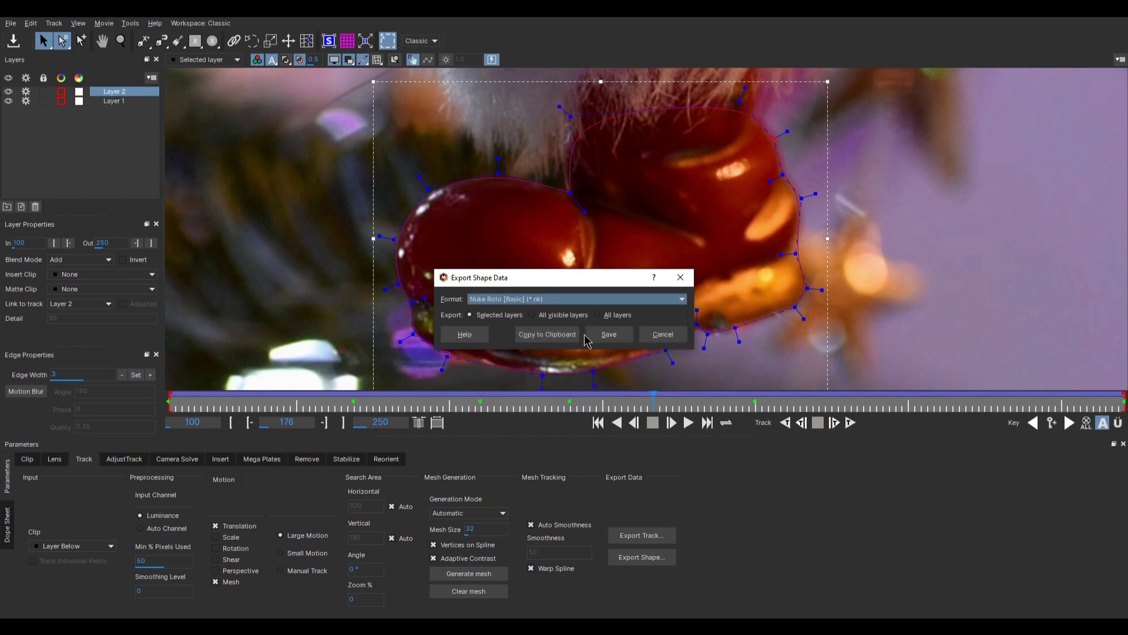
pyautogui.click(565, 337)
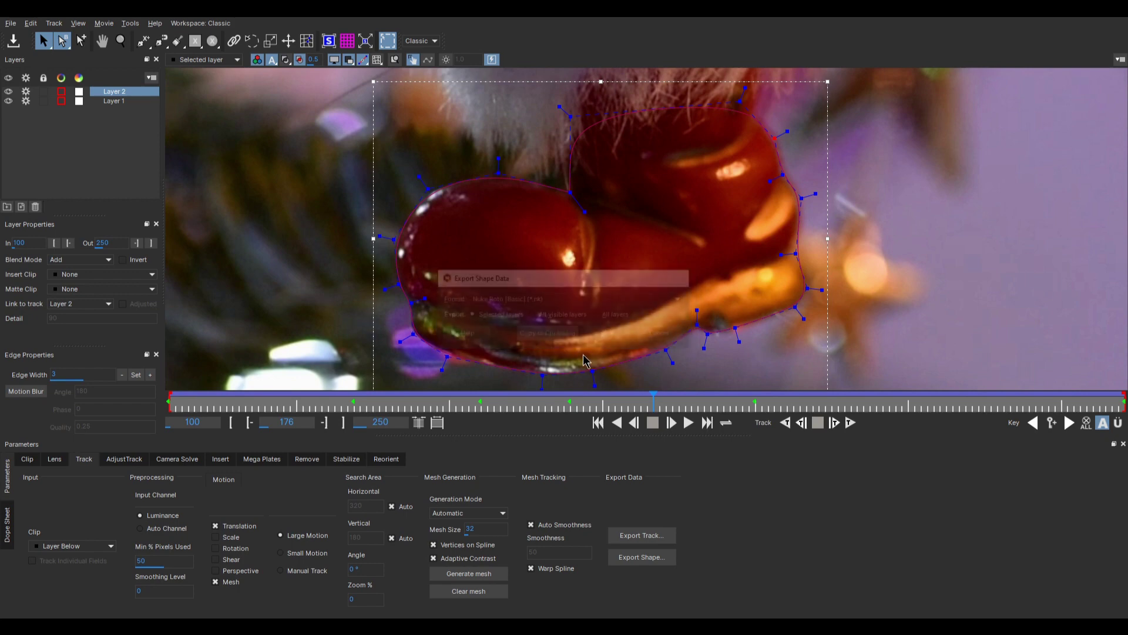
# - Close Mocha, return to Nuke, and paste the exported boot Roto node into empty space below the Mocha Pro node
pyautogui.click(1122, 20)
pyautogui.click(424, 553)
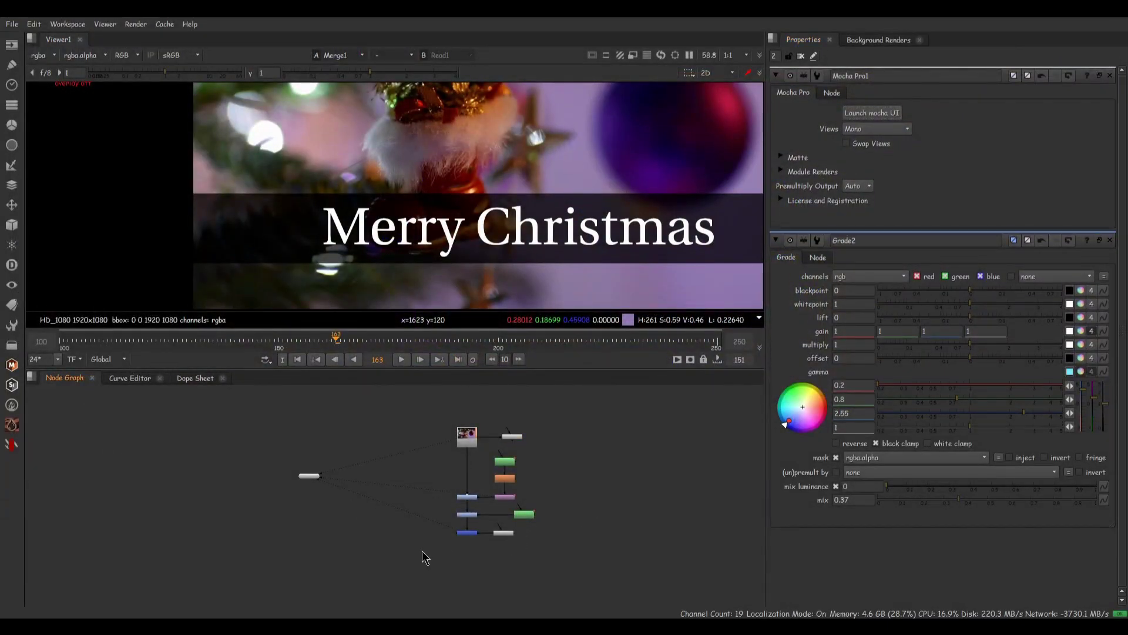
pyautogui.hotkey('ctrl', 'v')
pyautogui.scroll(3, 449, 546)
pyautogui.moveTo(416, 555); pyautogui.dragTo(332, 573)
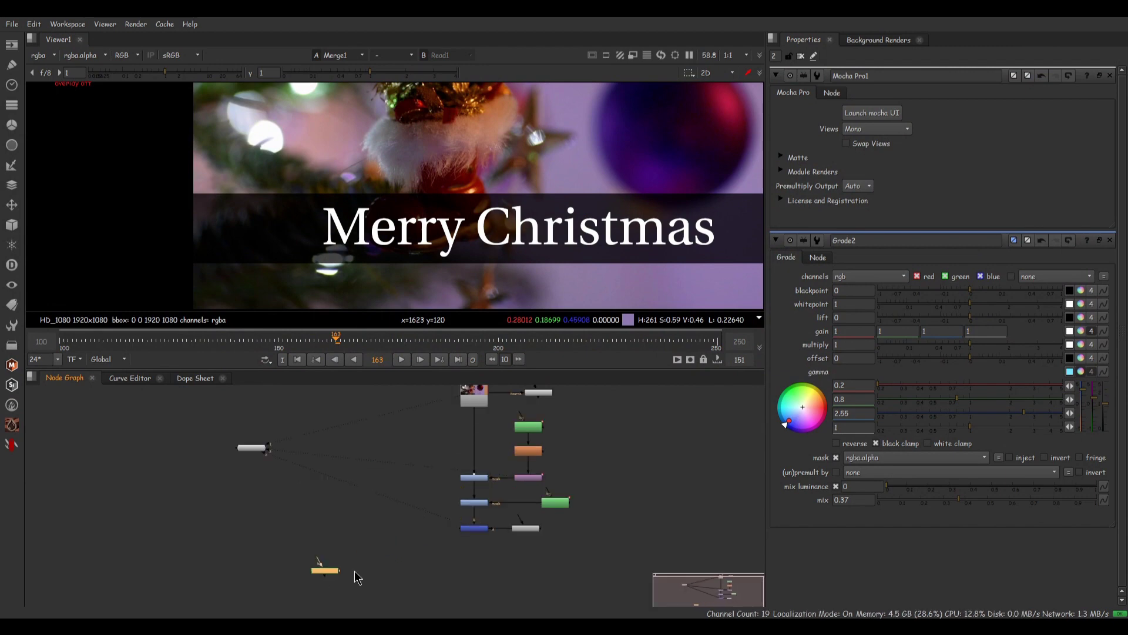
# - Add a Copy node beside the pasted Roto with a Premult below it, and connect the Copy node to the footage Read node
pyautogui.moveTo(350, 572); pyautogui.dragTo(493, 526, button='middle')
pyautogui.press('k')
pyautogui.press('Tab')
pyautogui.write('pre')
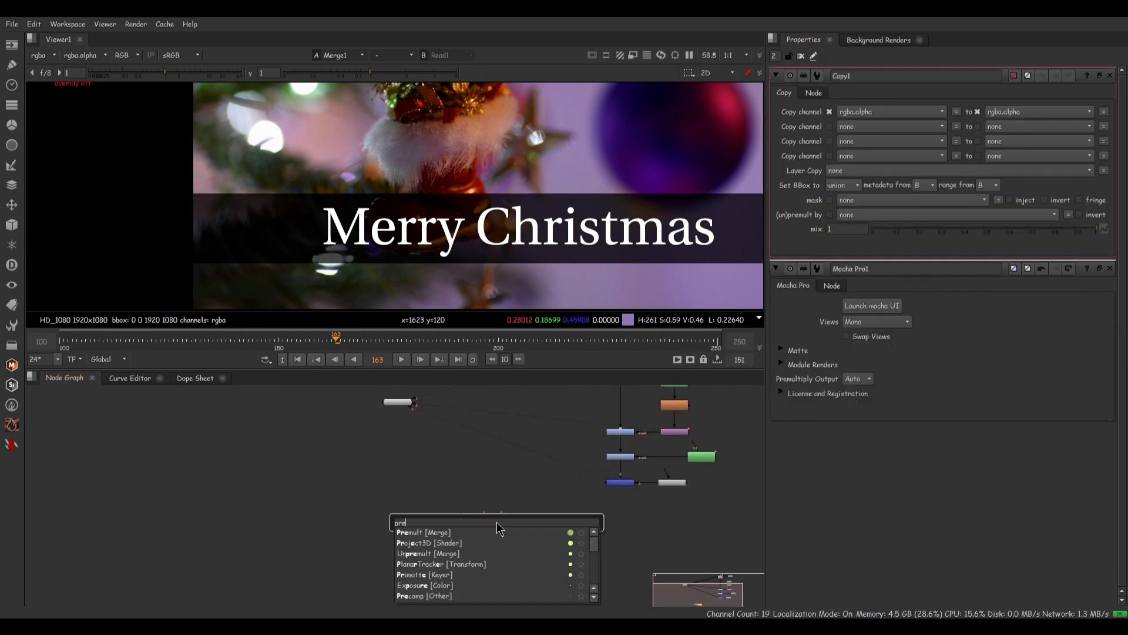
pyautogui.press('Return')
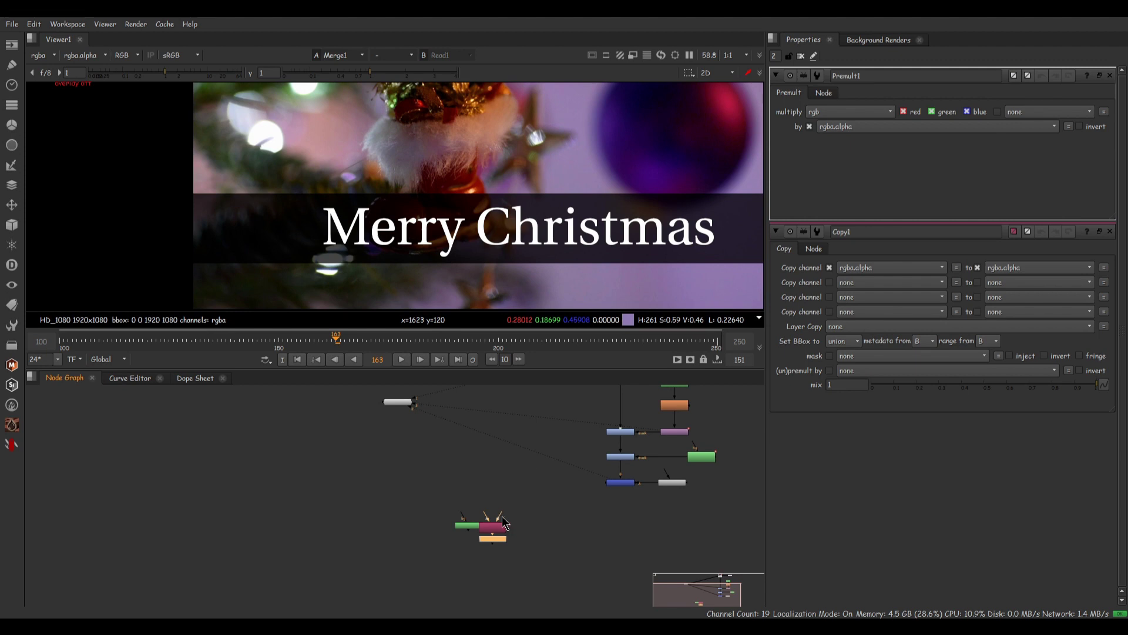
pyautogui.moveTo(500, 515); pyautogui.dragTo(624, 387)
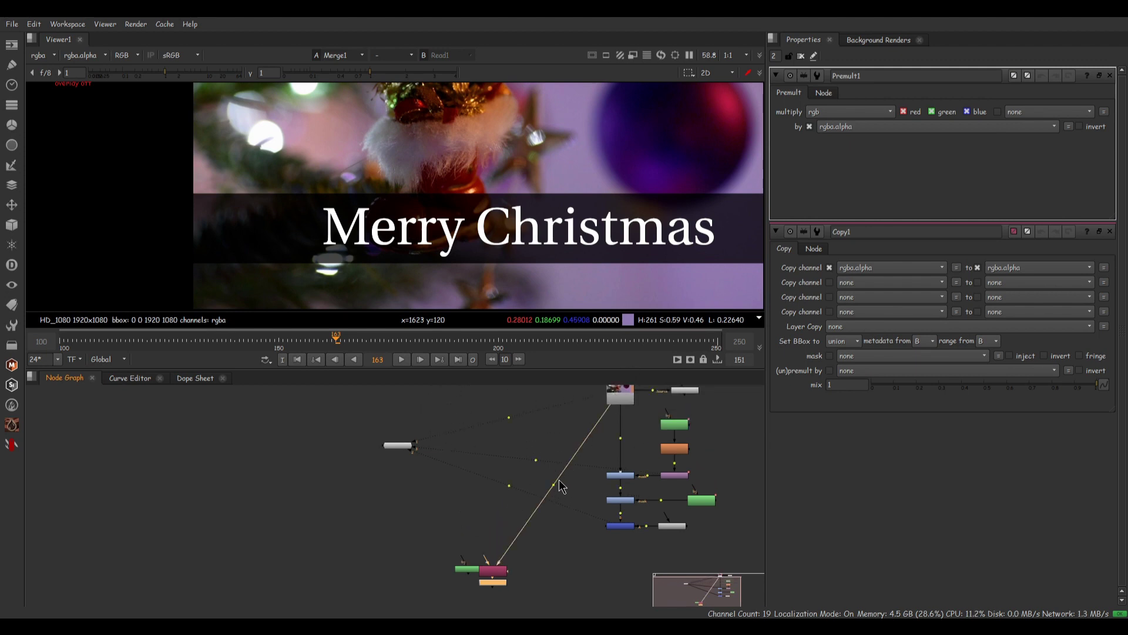
# - Insert a Dot to square off the Copy node's footage connection, and move the boot Roto farther away from the Copy node
pyautogui.keyDown('ctrl'); pyautogui.moveTo(555, 485); pyautogui.dragTo(492, 390); pyautogui.keyUp('ctrl')
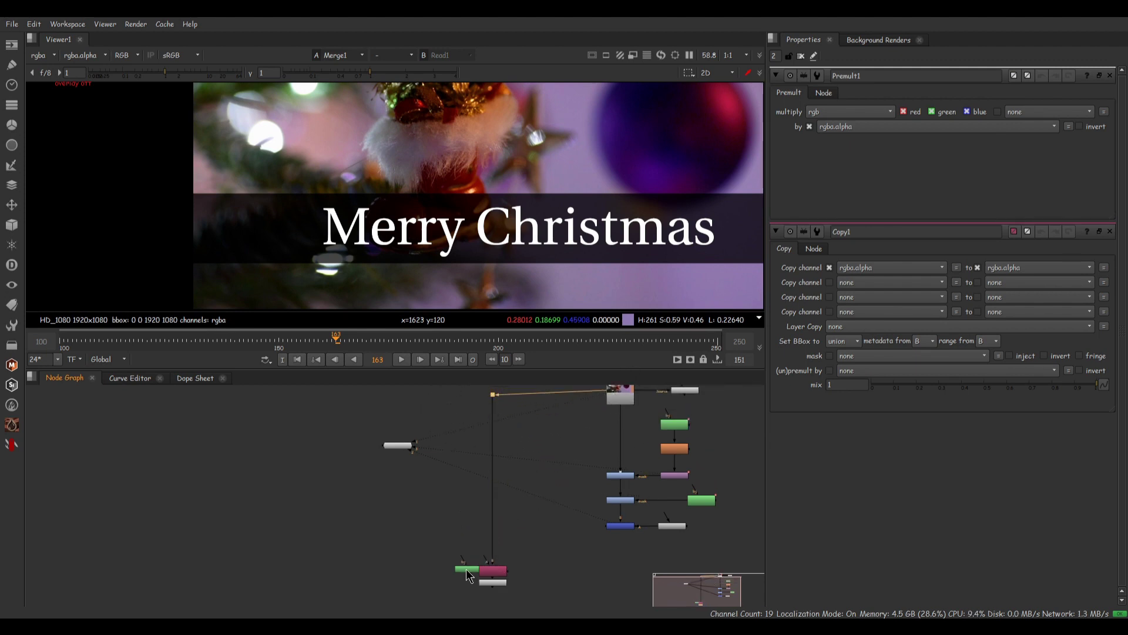
pyautogui.moveTo(469, 575); pyautogui.dragTo(446, 576)
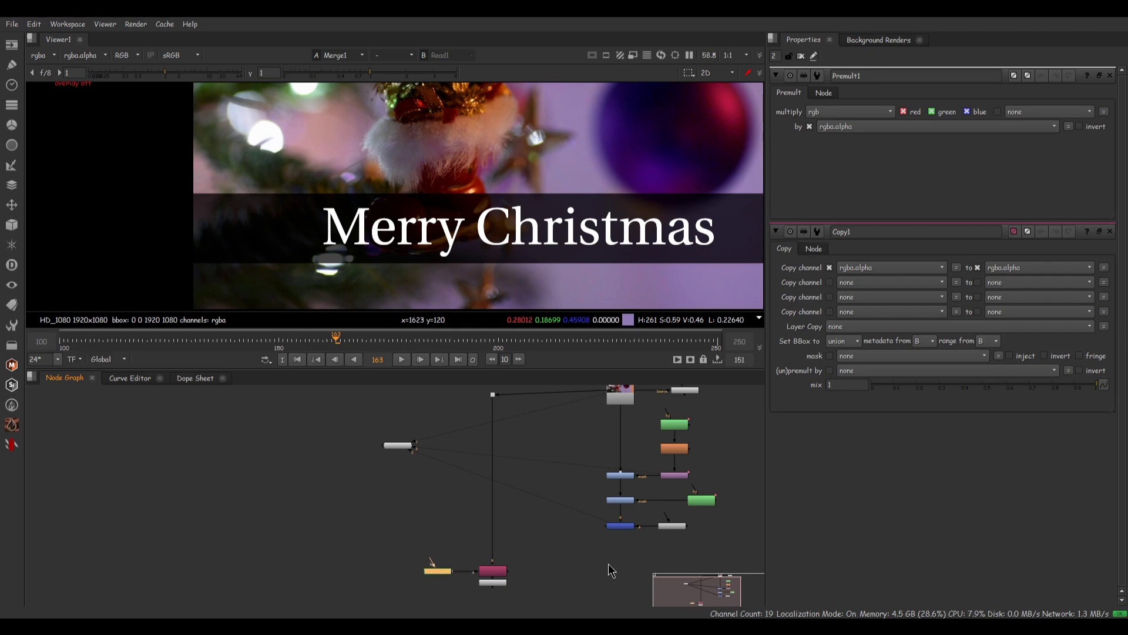
# - Duplicate the title Merge below the original, feed the boot Premult into its A input, and view the composite without the overlay
pyautogui.moveTo(592, 550); pyautogui.dragTo(622, 526)
pyautogui.hotkey('ctrl', 'c')
pyautogui.click(625, 571)
pyautogui.hotkey('ctrl', 'v')
pyautogui.moveTo(617, 573); pyautogui.dragTo(492, 584)
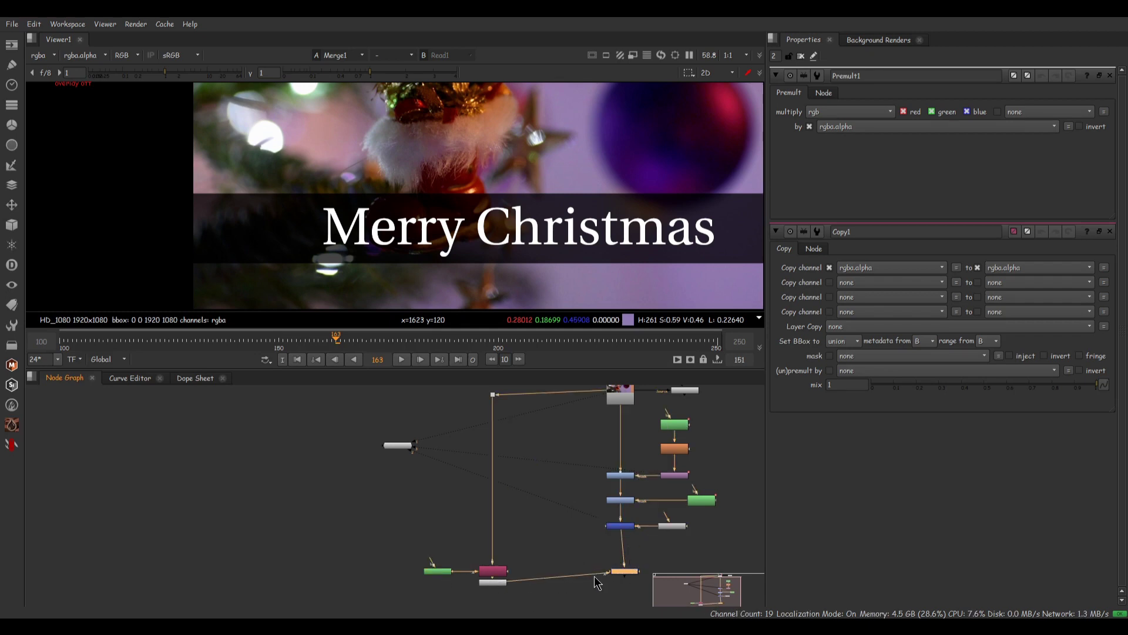
pyautogui.moveTo(626, 575); pyautogui.dragTo(622, 586)
pyautogui.press('2')
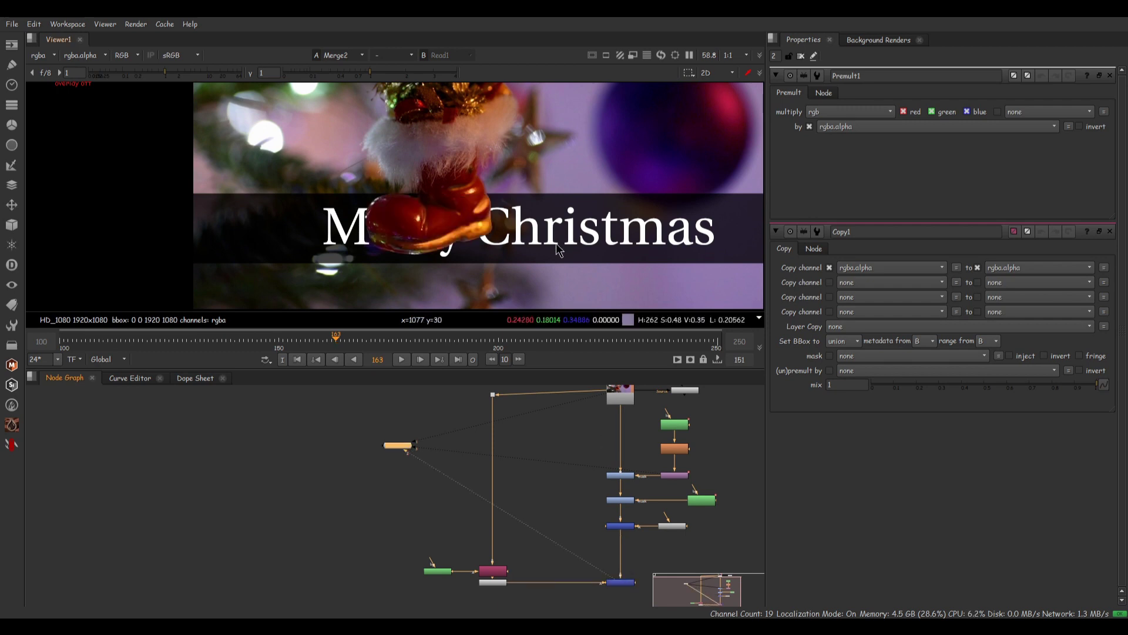
pyautogui.moveTo(554, 229); pyautogui.dragTo(510, 232, button='middle')
pyautogui.press('q')
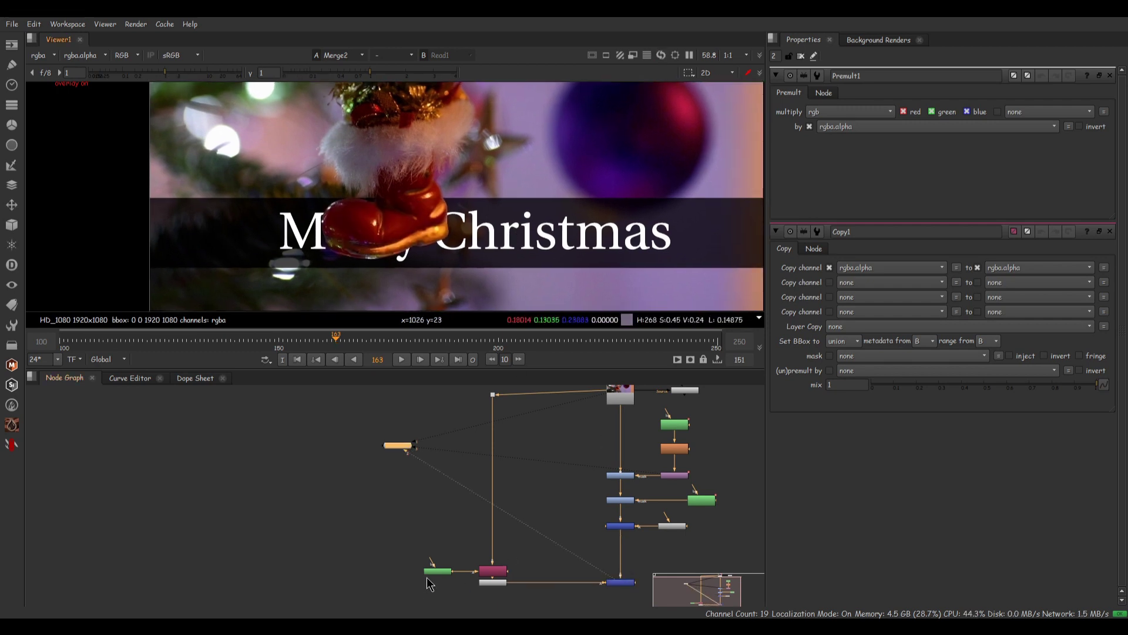
# - Add a Blur with size 3 between the boot Roto and the Copy node, and view the Premult output
pyautogui.moveTo(435, 571); pyautogui.dragTo(447, 555)
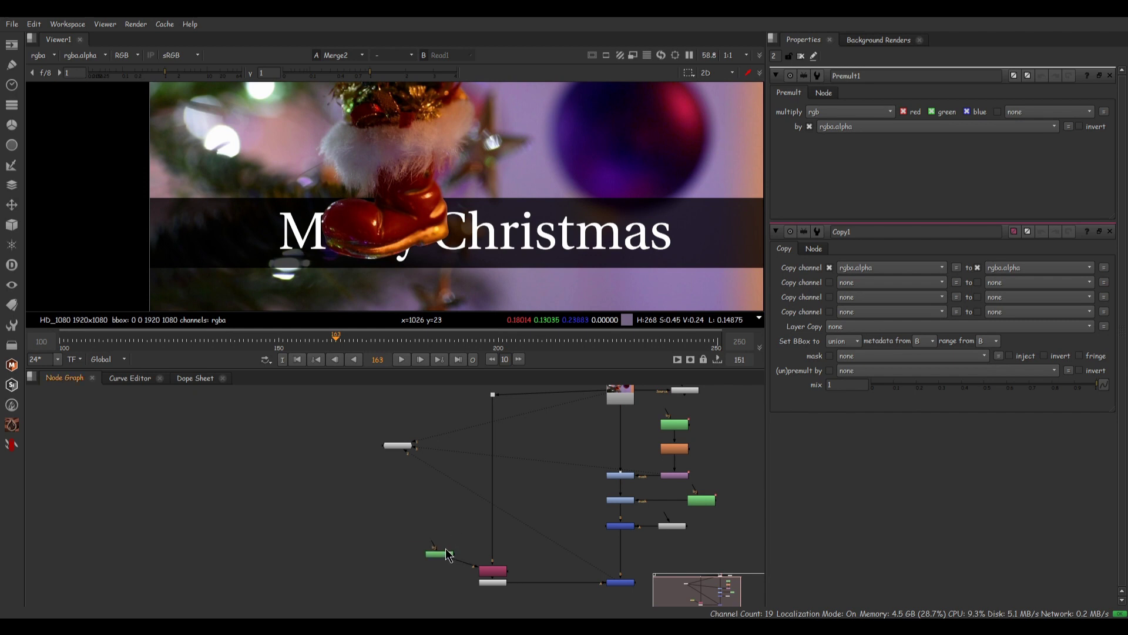
pyautogui.click(447, 555)
pyautogui.press('b')
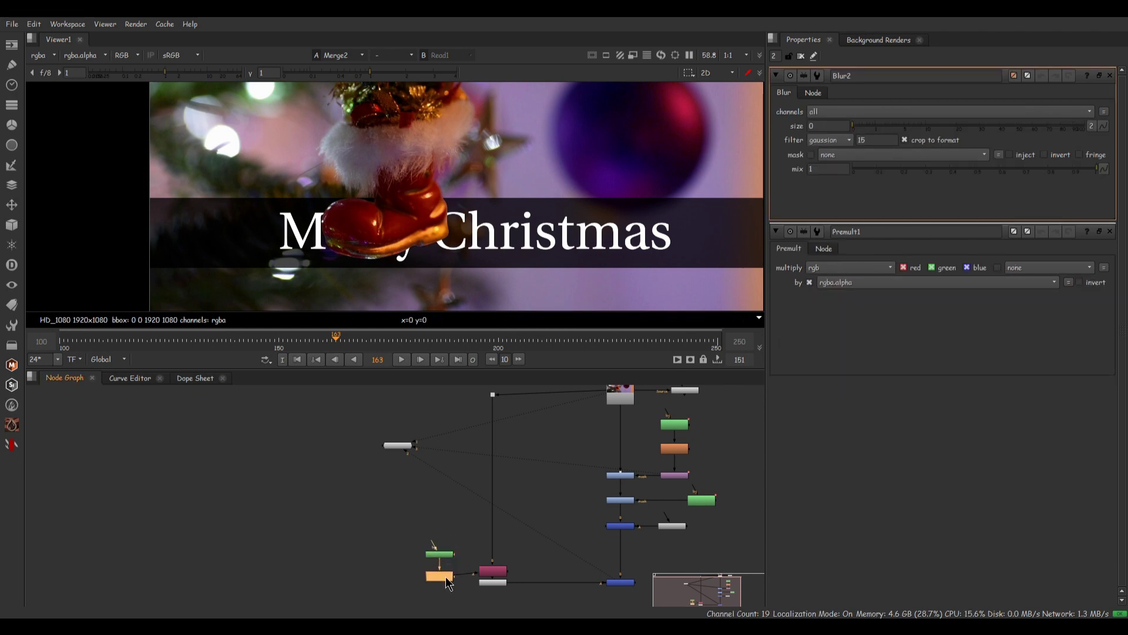
pyautogui.moveTo(447, 584); pyautogui.dragTo(446, 578)
pyautogui.click(813, 126)
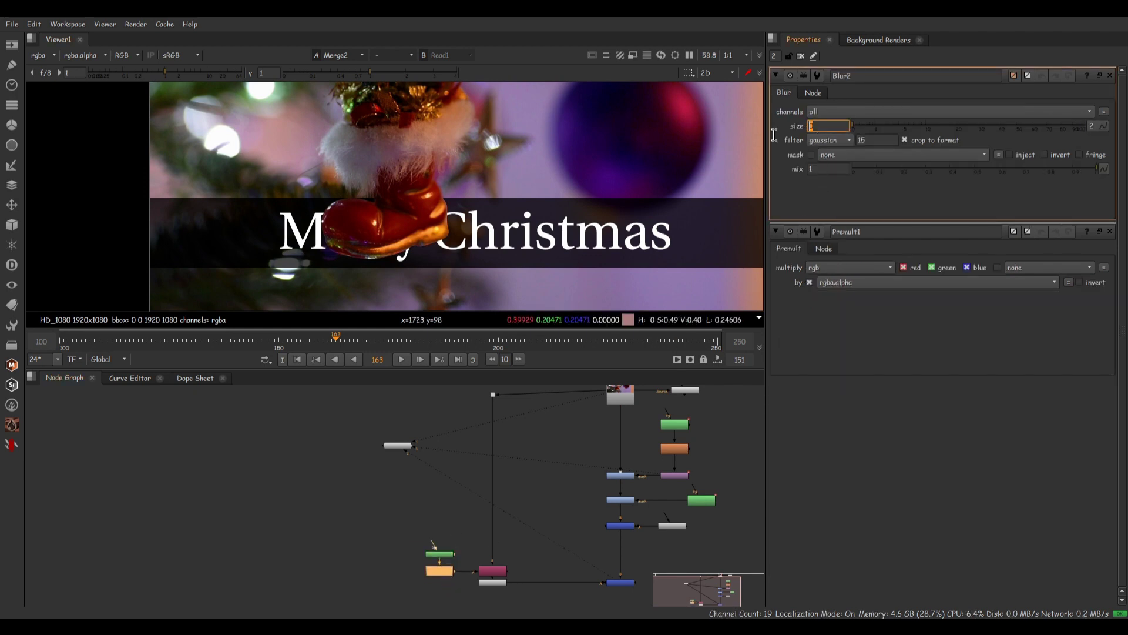
pyautogui.write('3')
pyautogui.scroll(5, 445, 216)
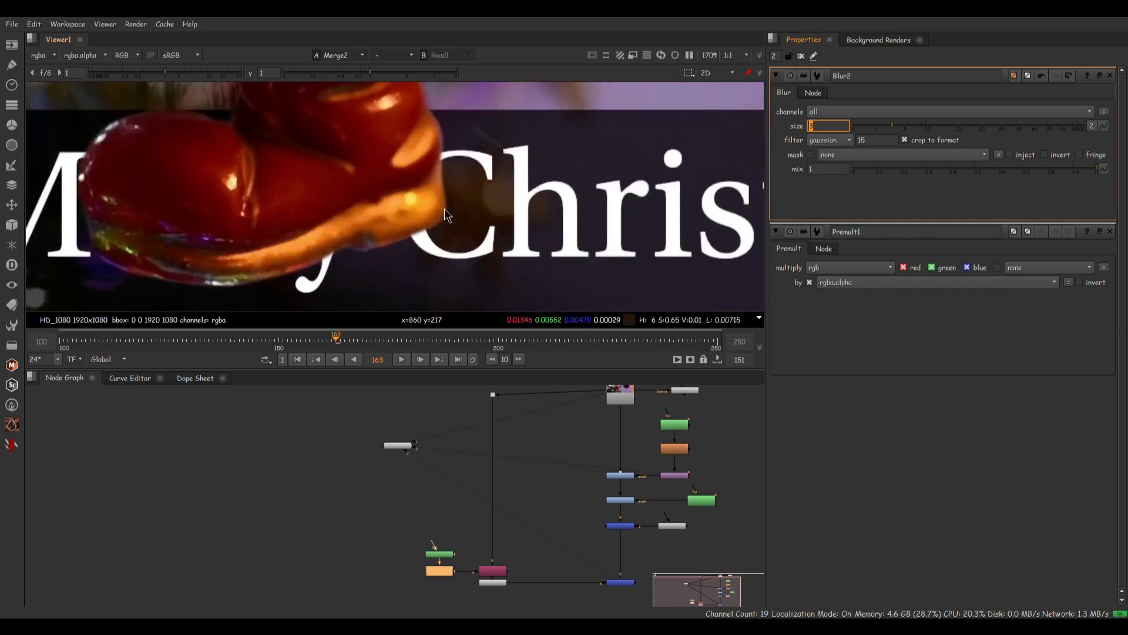
pyautogui.scroll(-5, 445, 216)
pyautogui.scroll(4, 324, 211)
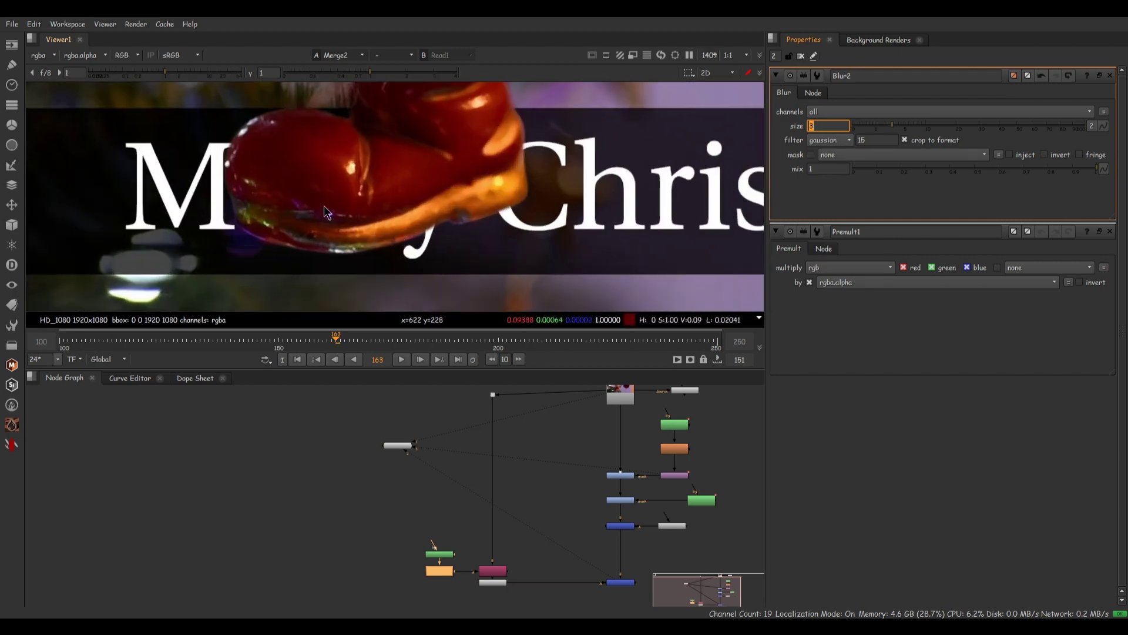
pyautogui.click(502, 583)
pyautogui.press('1')
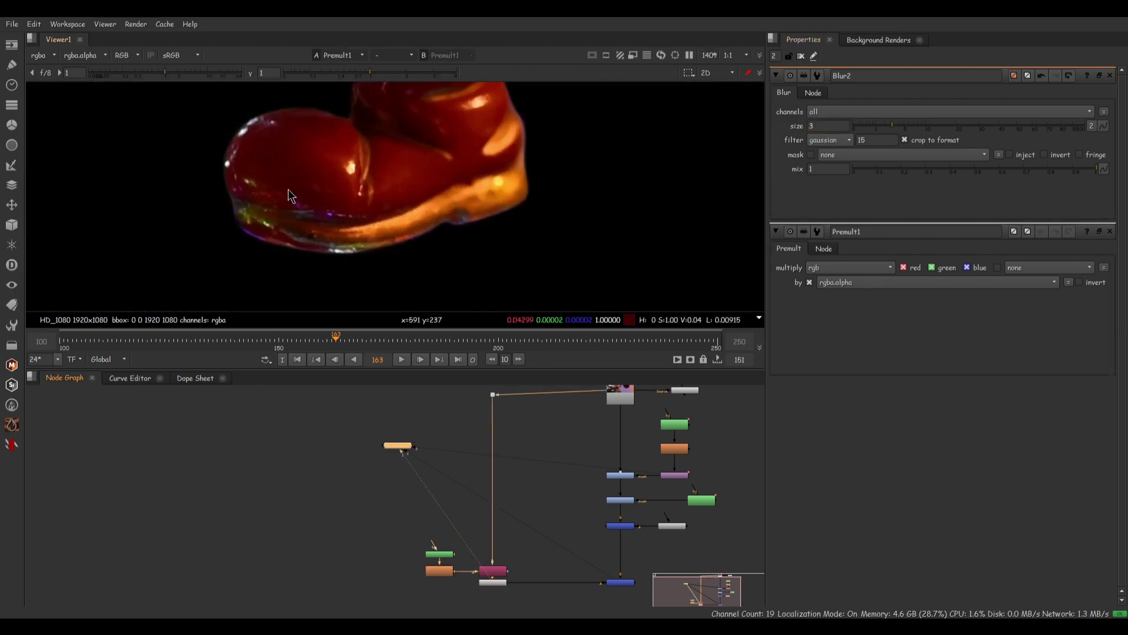
# - Raise the boot Roto and its Blur, and add a new Roto node connected to the Blur's mask input
pyautogui.click(435, 573)
pyautogui.moveTo(466, 532); pyautogui.dragTo(390, 596)
pyautogui.moveTo(448, 573); pyautogui.dragTo(448, 558)
pyautogui.click(438, 581)
pyautogui.click(439, 555)
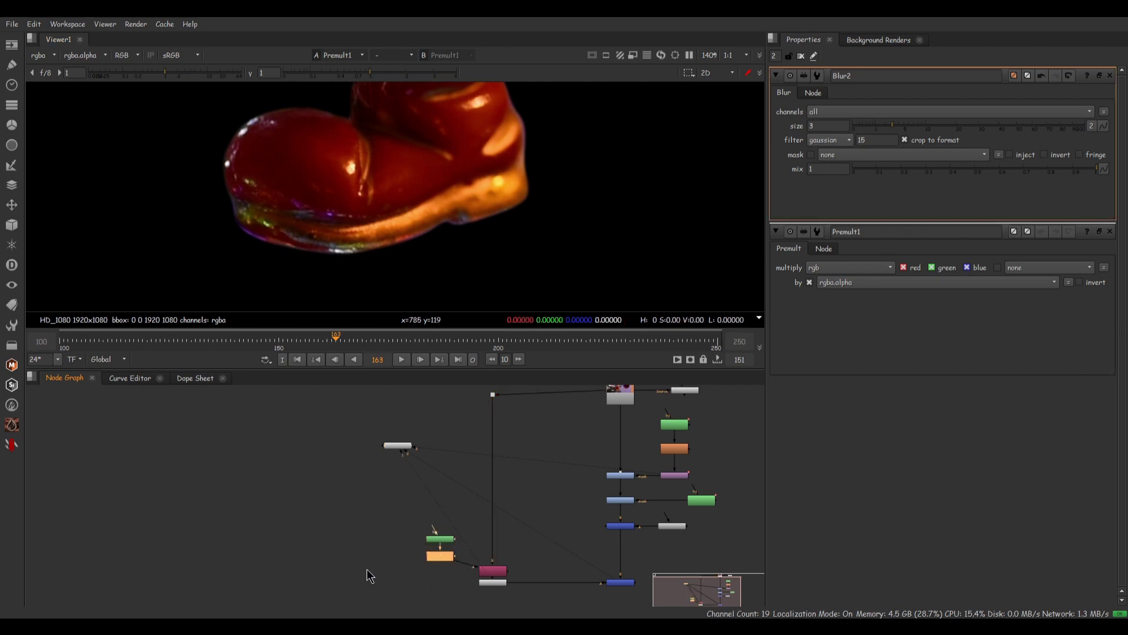
pyautogui.press('o')
pyautogui.scroll(4, 447, 558)
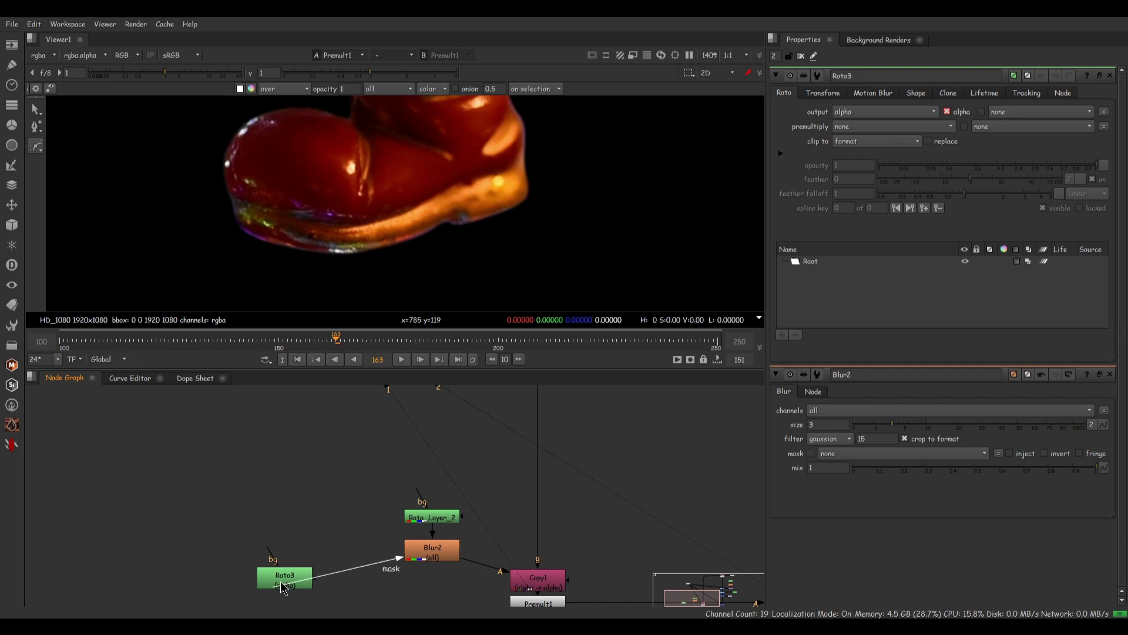
pyautogui.moveTo(282, 588); pyautogui.dragTo(337, 565)
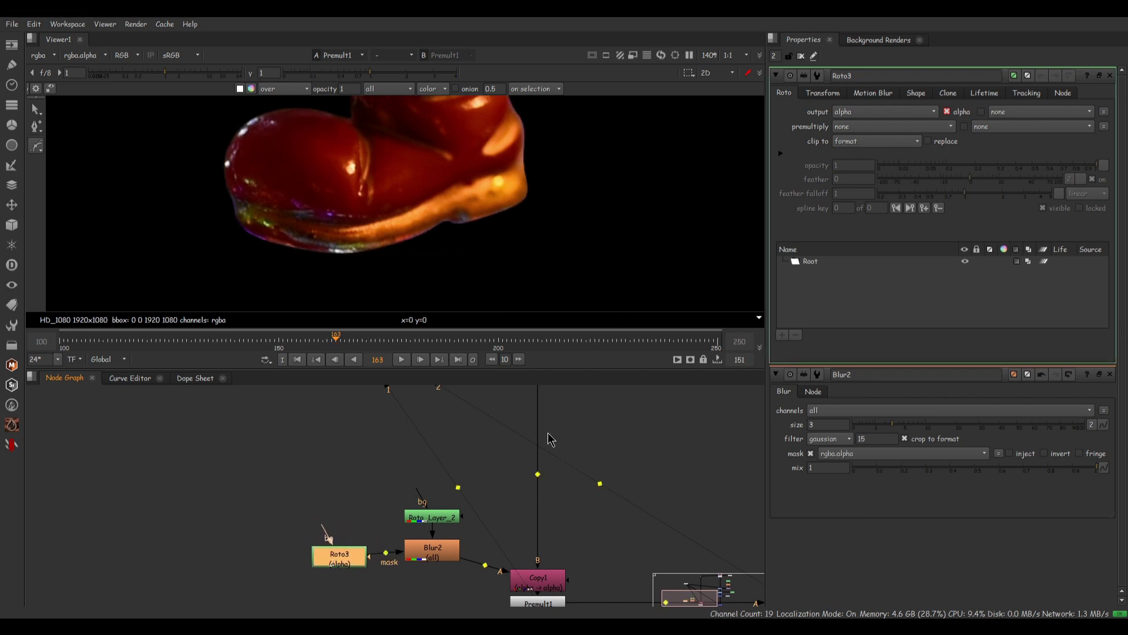
# - Insert a Dot above the Copy node to view the boot's footage edges, and align the Blur with its mask Roto
pyautogui.click(538, 473)
pyautogui.press('1')
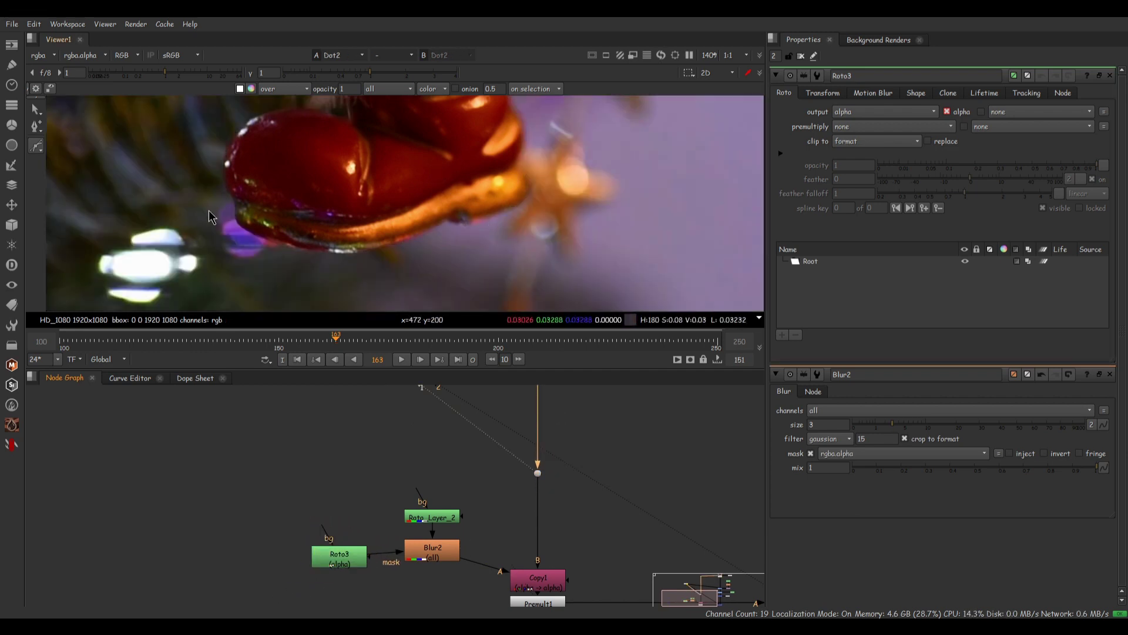
pyautogui.scroll(4, 227, 217)
pyautogui.scroll(-4, 329, 203)
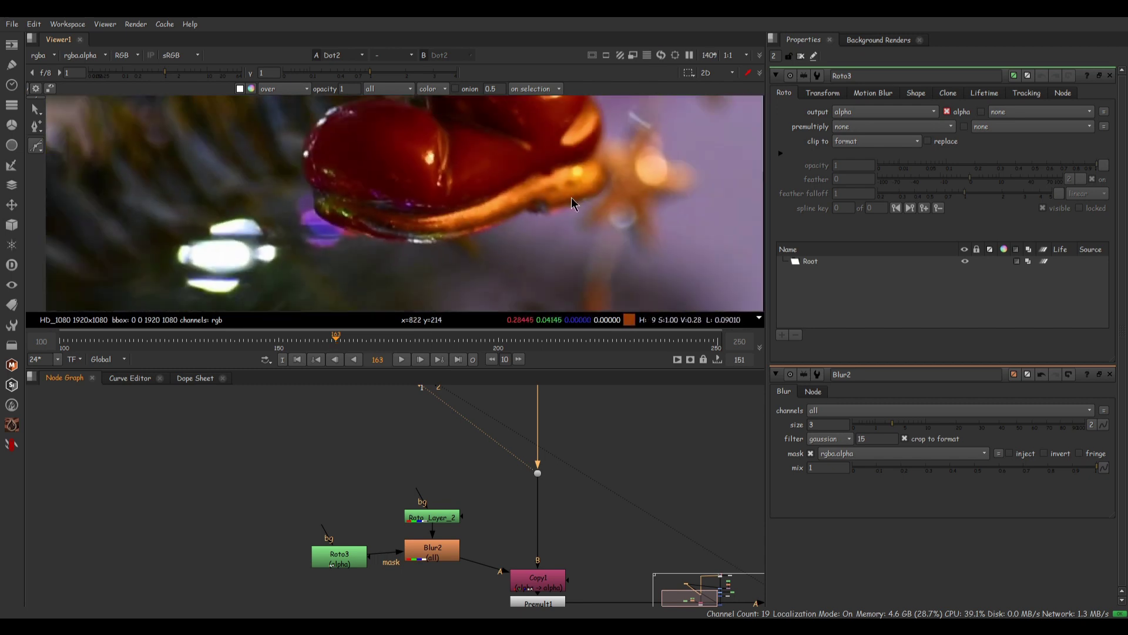
pyautogui.scroll(4, 571, 197)
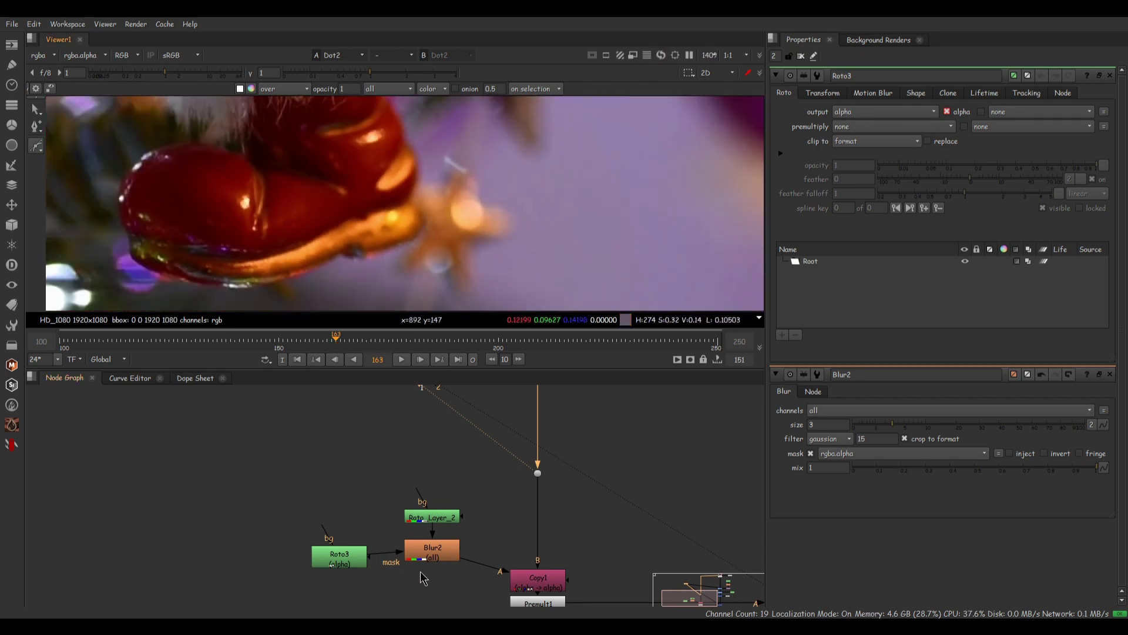
pyautogui.moveTo(425, 558); pyautogui.dragTo(424, 565)
pyautogui.click(339, 576)
pyautogui.click(342, 563)
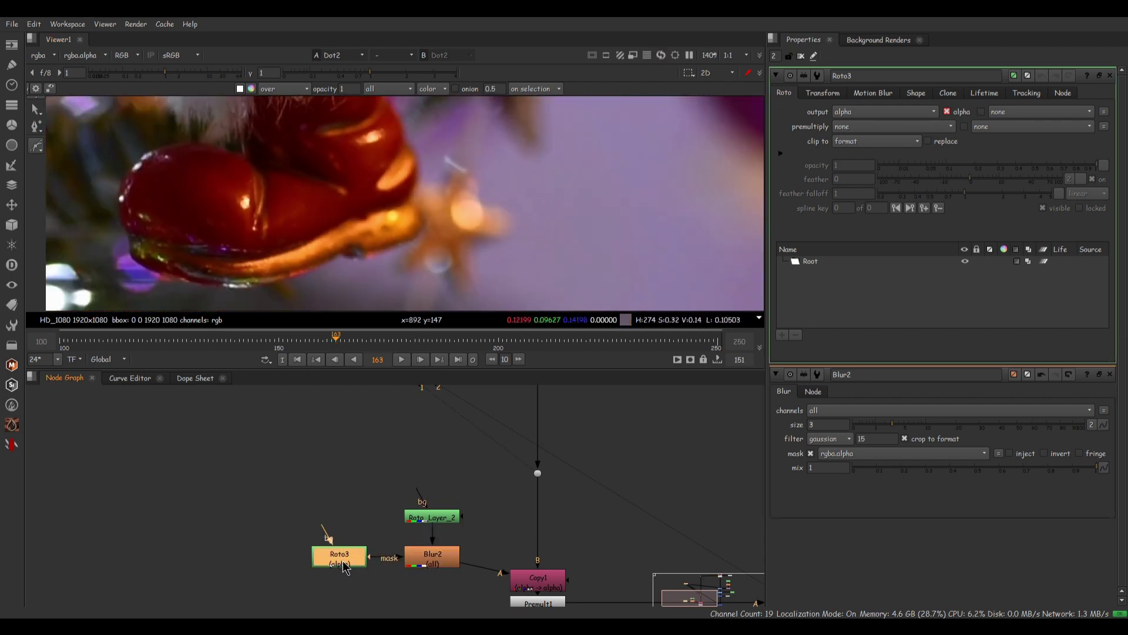
# - View the boot matte and draw a closed four-point Bezier around its heel half in the mask Roto
pyautogui.click(445, 519)
pyautogui.press('1')
pyautogui.scroll(-3, 322, 164)
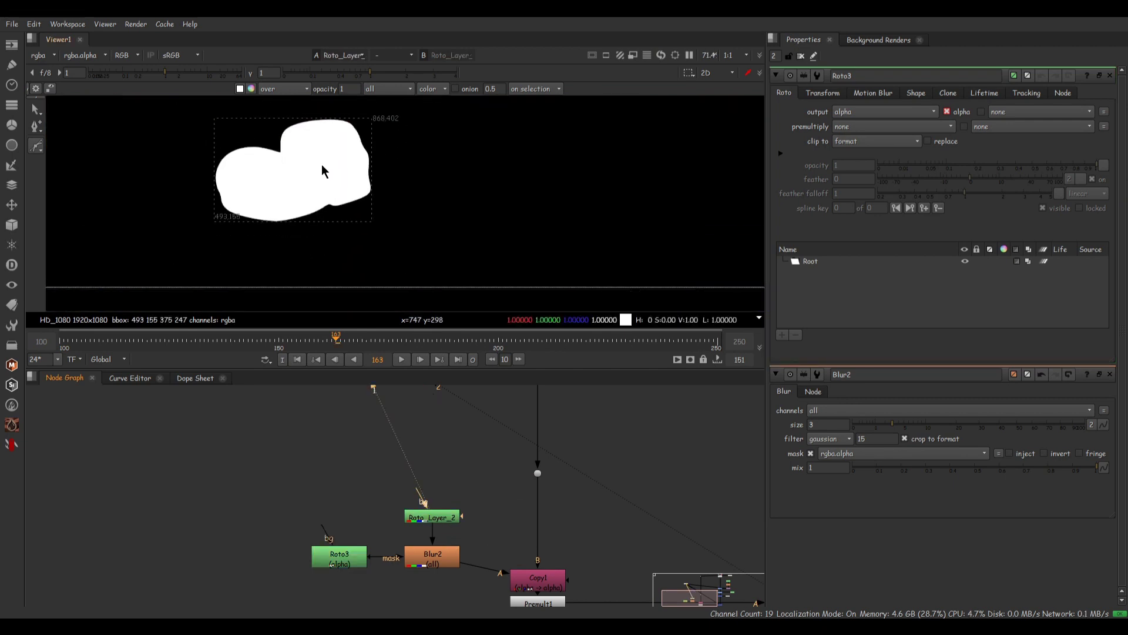
pyautogui.click(289, 111)
pyautogui.press('o')
pyautogui.press('o')
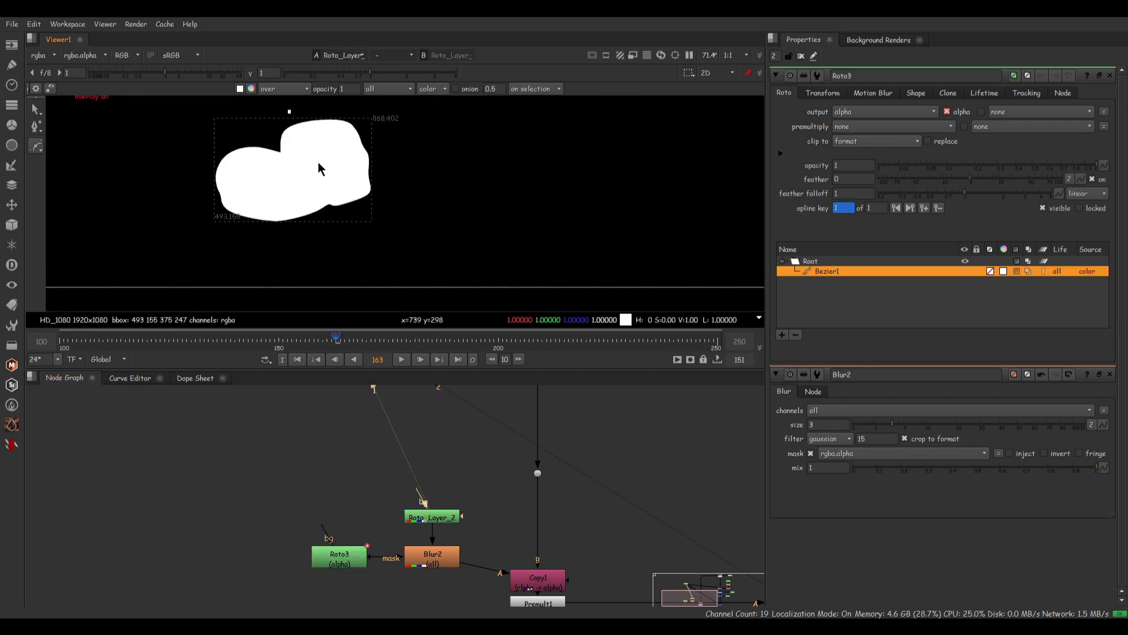
pyautogui.click(338, 225)
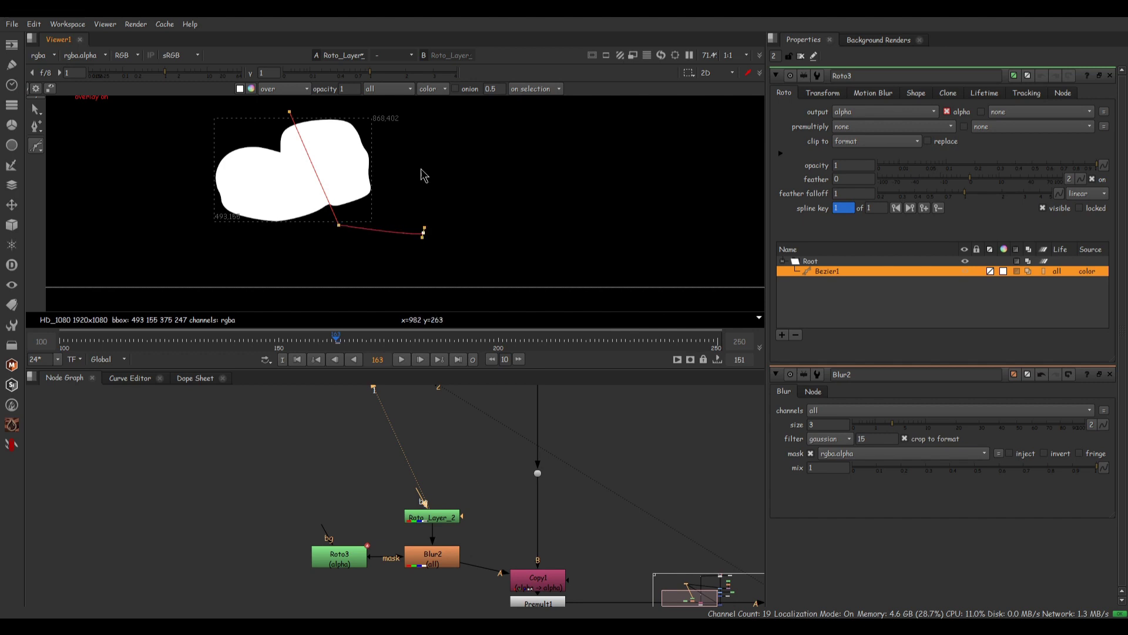
pyautogui.moveTo(423, 175); pyautogui.dragTo(430, 240, button='middle')
pyautogui.click(408, 140)
pyautogui.click(297, 176)
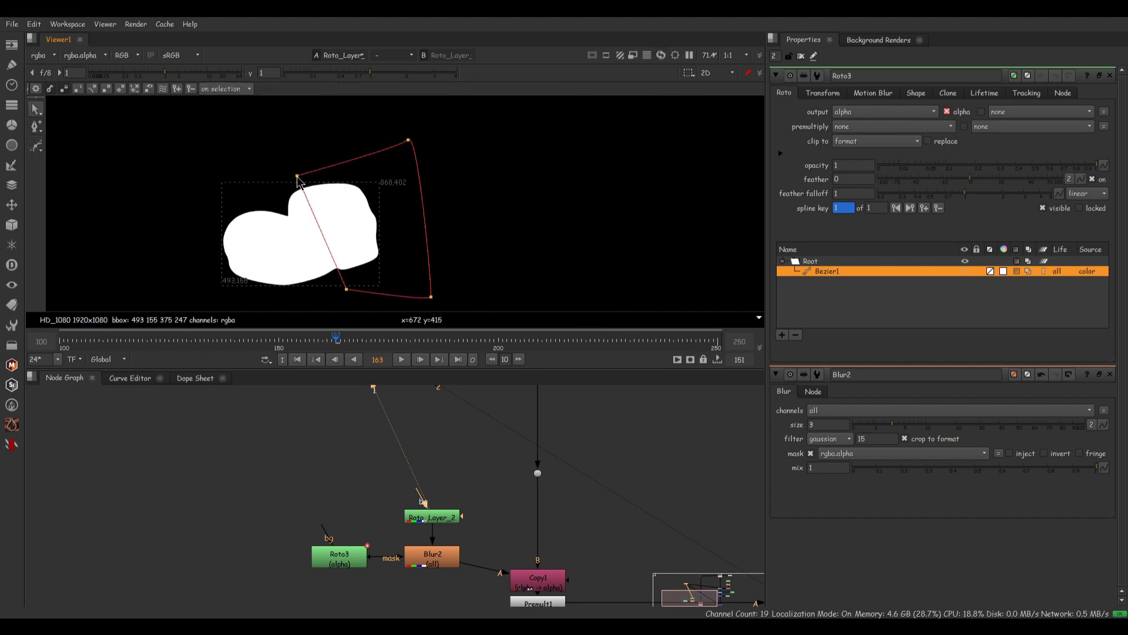
# - Pull the mask shape's feather outward toward the boot's toe at its two inner points, and select all the shape's points
pyautogui.keyDown('ctrl'); pyautogui.moveTo(298, 177); pyautogui.dragTo(251, 165); pyautogui.keyUp('ctrl')
pyautogui.scroll(-2, 375, 154)
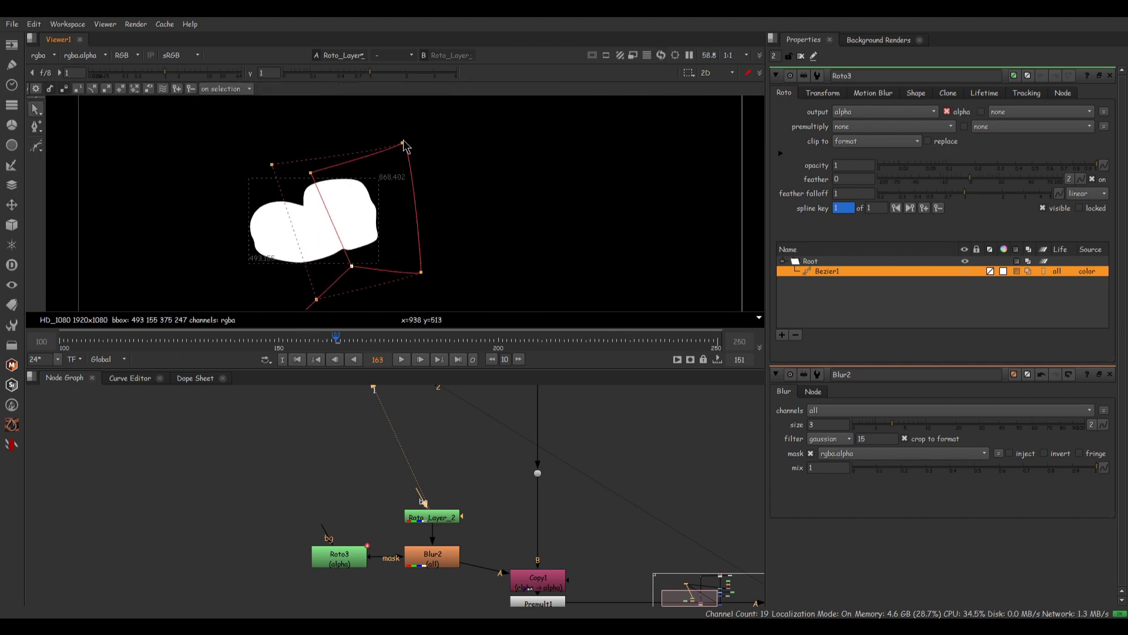
pyautogui.moveTo(495, 122); pyautogui.dragTo(259, 309)
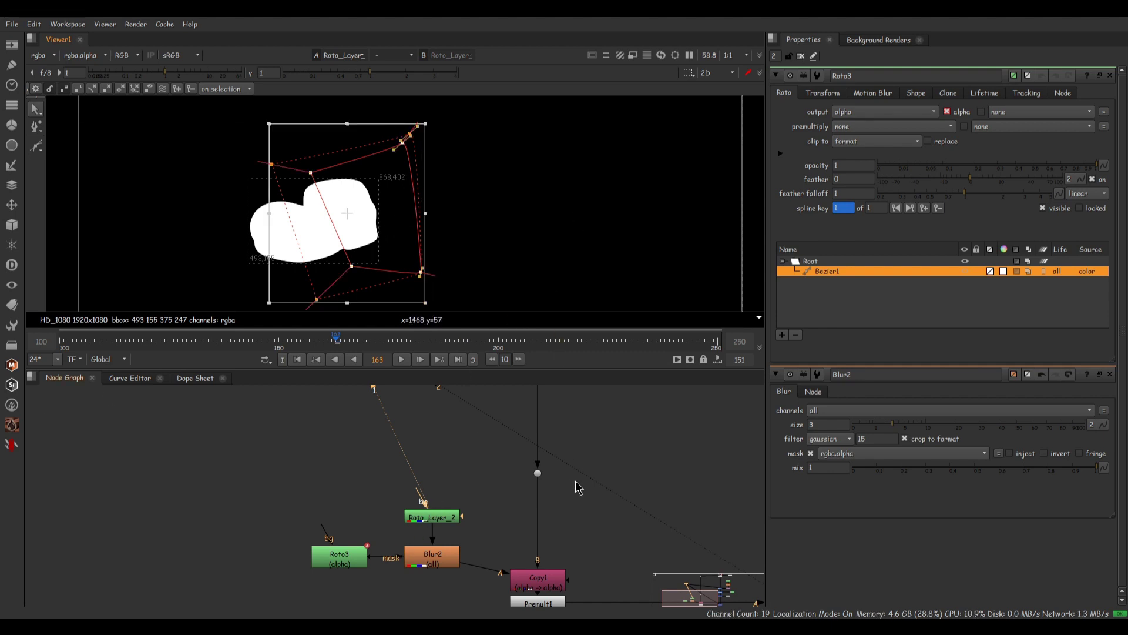
# - Reopen Mocha from the Mocha Pro node and draw a four-point X-spline around the boot's heel side, adjusting its outer points
pyautogui.scroll(-5, 579, 488)
pyautogui.doubleClick(622, 446)
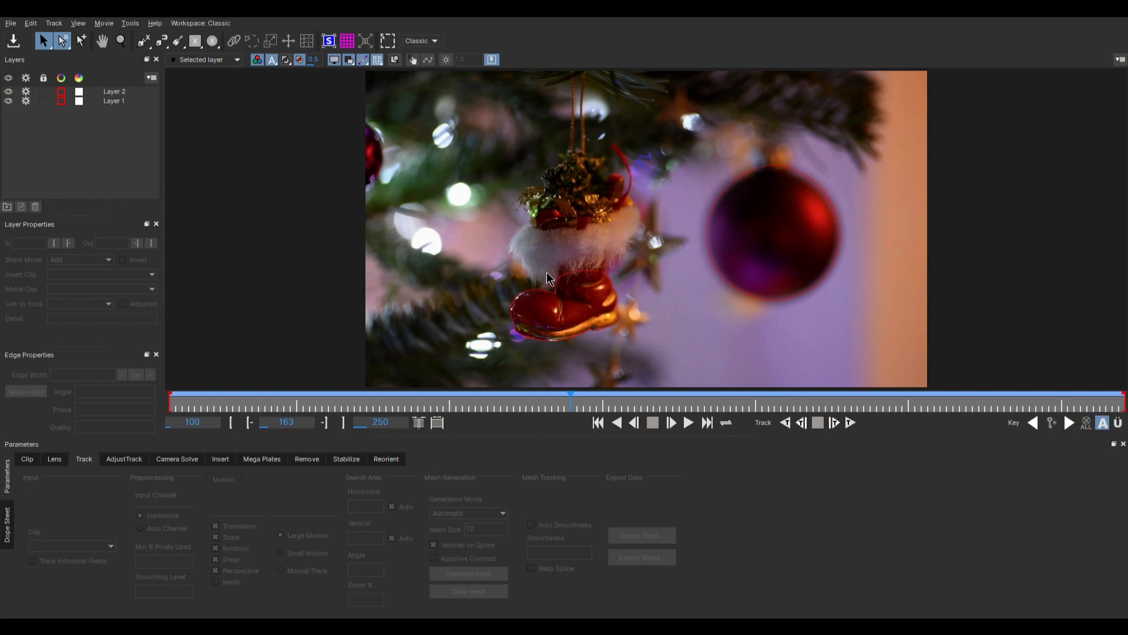
pyautogui.click(143, 41)
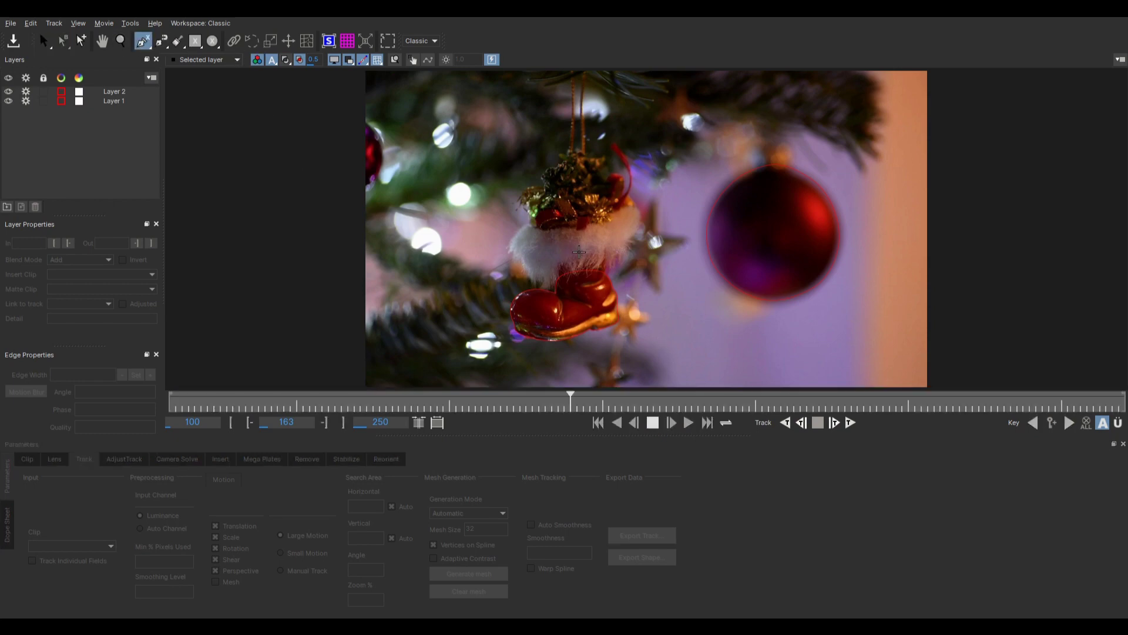
pyautogui.click(565, 251)
pyautogui.click(602, 383)
pyautogui.click(700, 314)
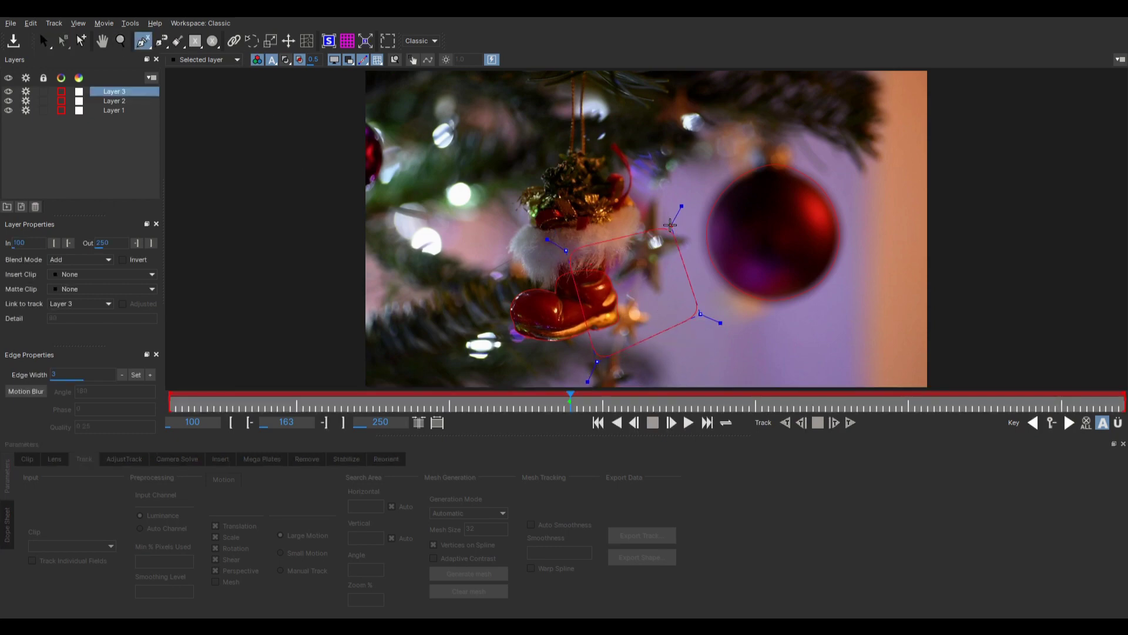
pyautogui.rightClick(571, 239)
pyautogui.moveTo(696, 310); pyautogui.dragTo(669, 338)
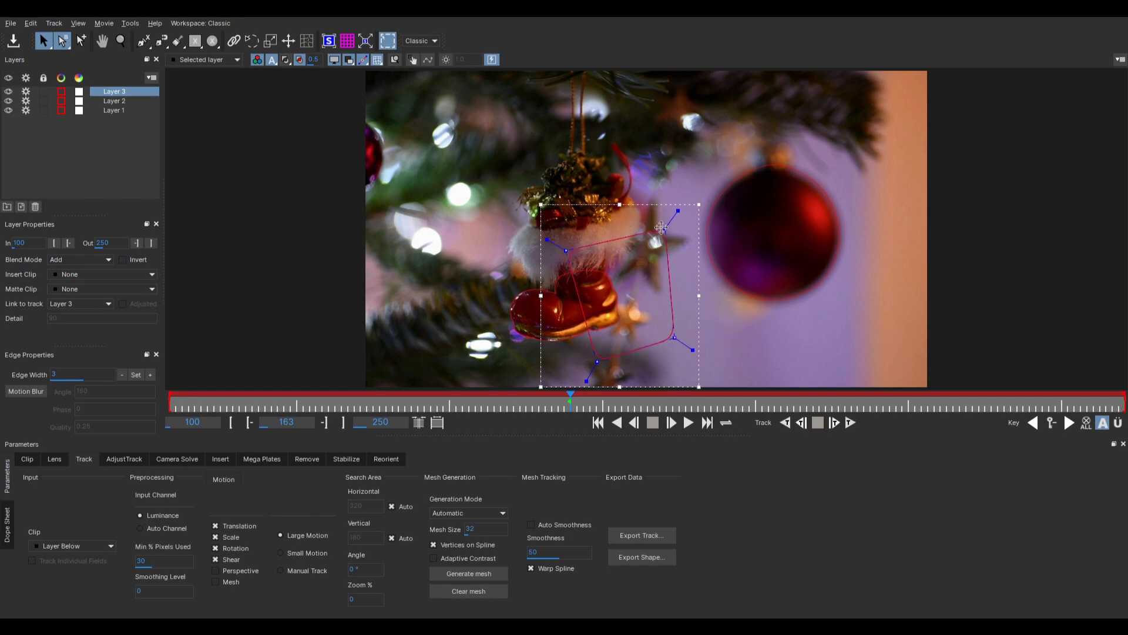
pyautogui.moveTo(662, 228); pyautogui.dragTo(650, 226)
pyautogui.moveTo(676, 338); pyautogui.dragTo(682, 342)
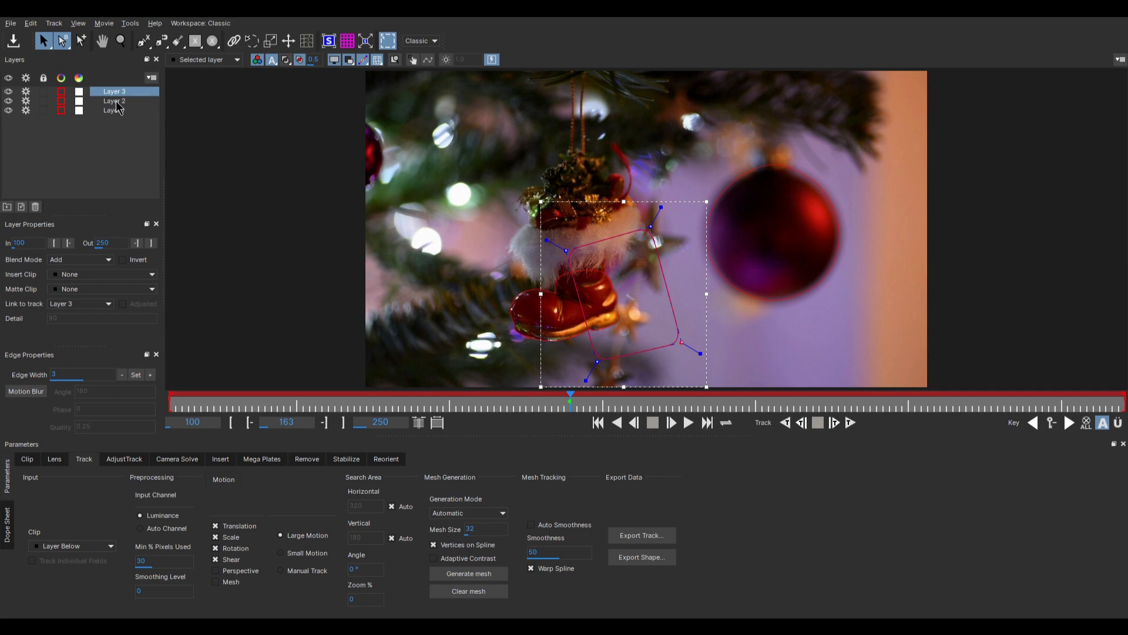
# - Link Layer 3 to the Layer 2 track and check its motion at frames 100 and 247
pyautogui.click(74, 304)
pyautogui.click(77, 332)
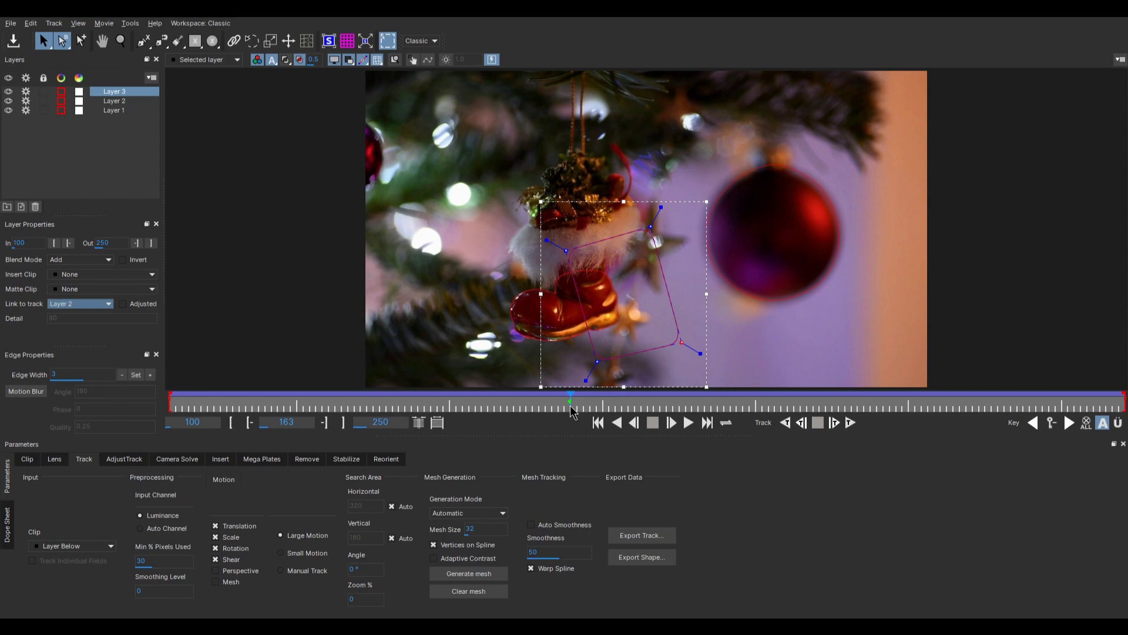
pyautogui.moveTo(572, 397)
pyautogui.mouseDown()
pyautogui.moveTo(579, 406)
pyautogui.moveTo(559, 405)
pyautogui.mouseUp()
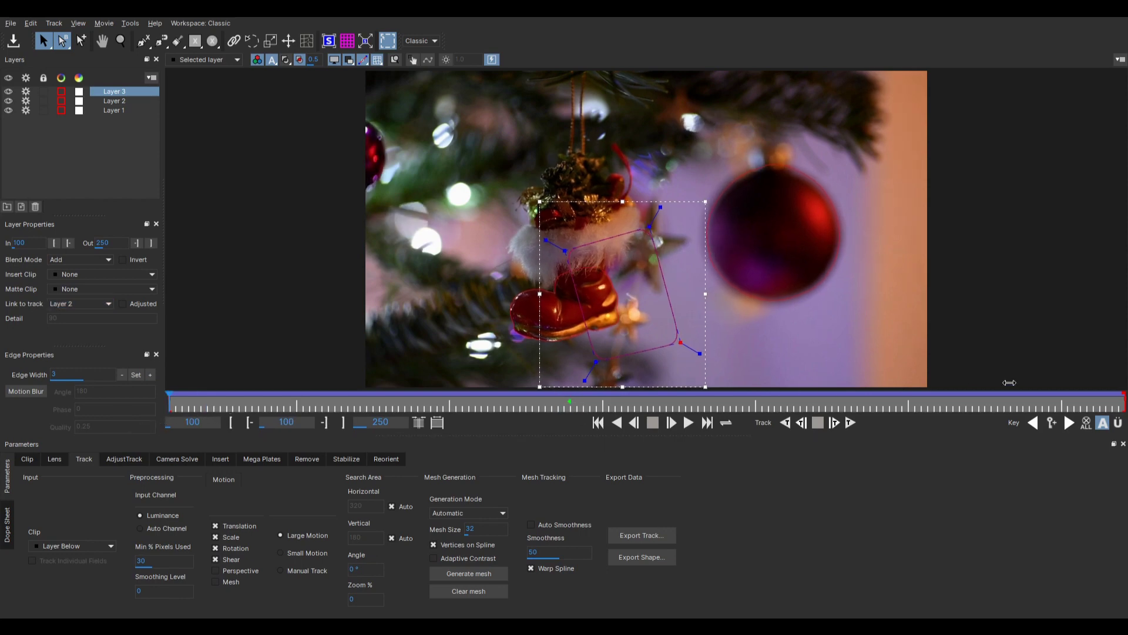
pyautogui.click(1124, 390)
pyautogui.press('Left')
pyautogui.press('Left')
pyautogui.press('Left')
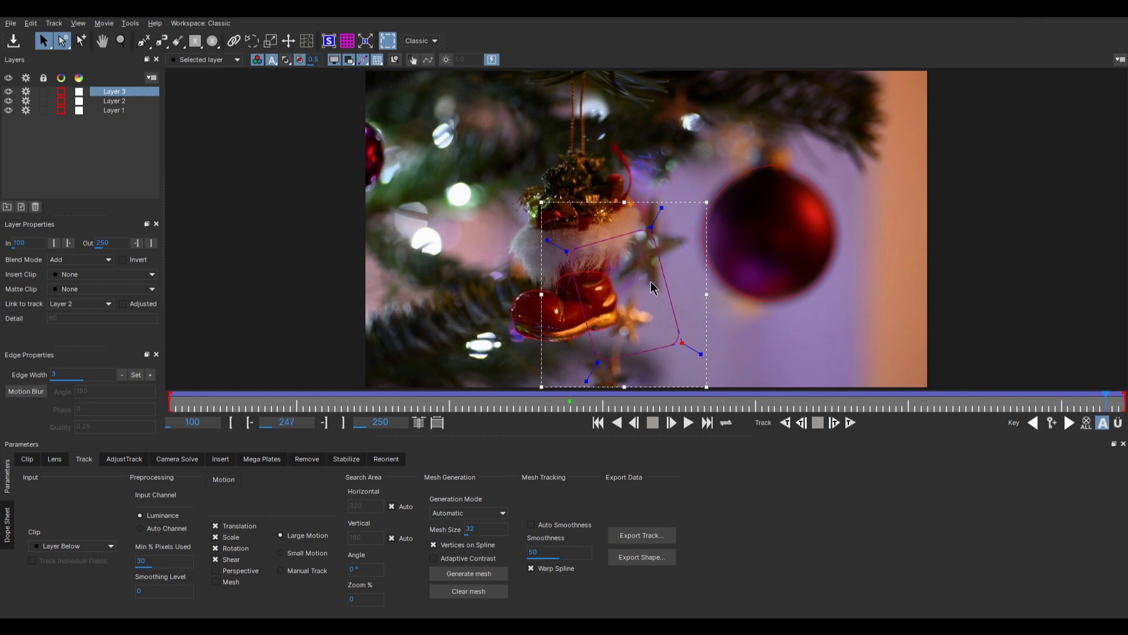
# - Export Layer 3's shape data in Nuke Roto [Basic] (*.nk) format, return to Nuke, and paste it onto the mask Roto's position
pyautogui.click(641, 556)
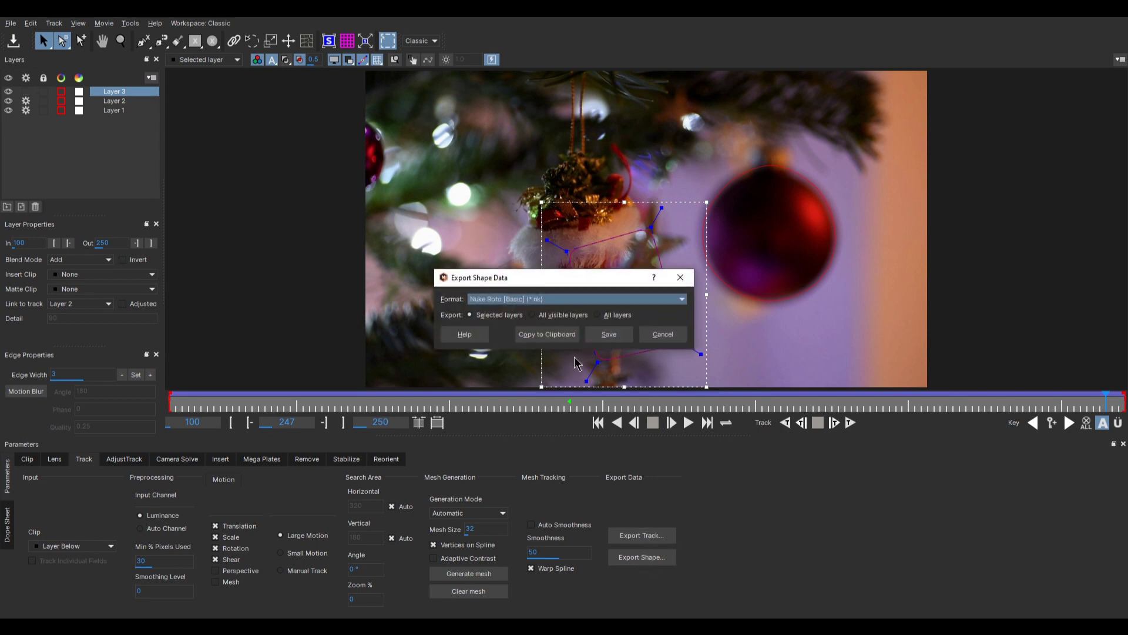
pyautogui.click(607, 333)
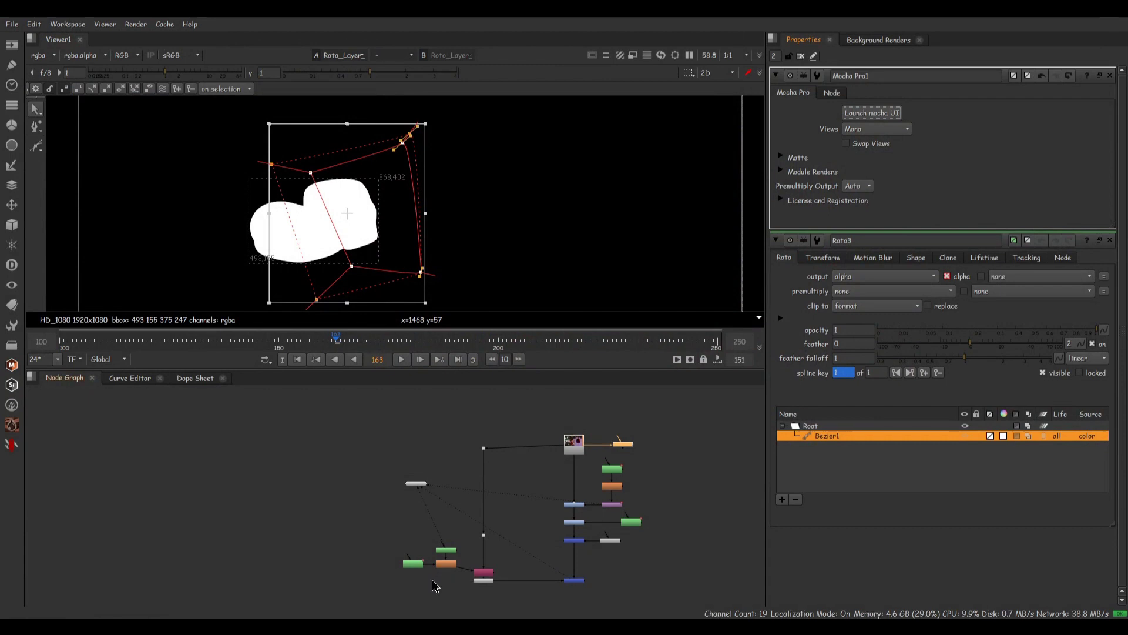
pyautogui.scroll(5, 428, 586)
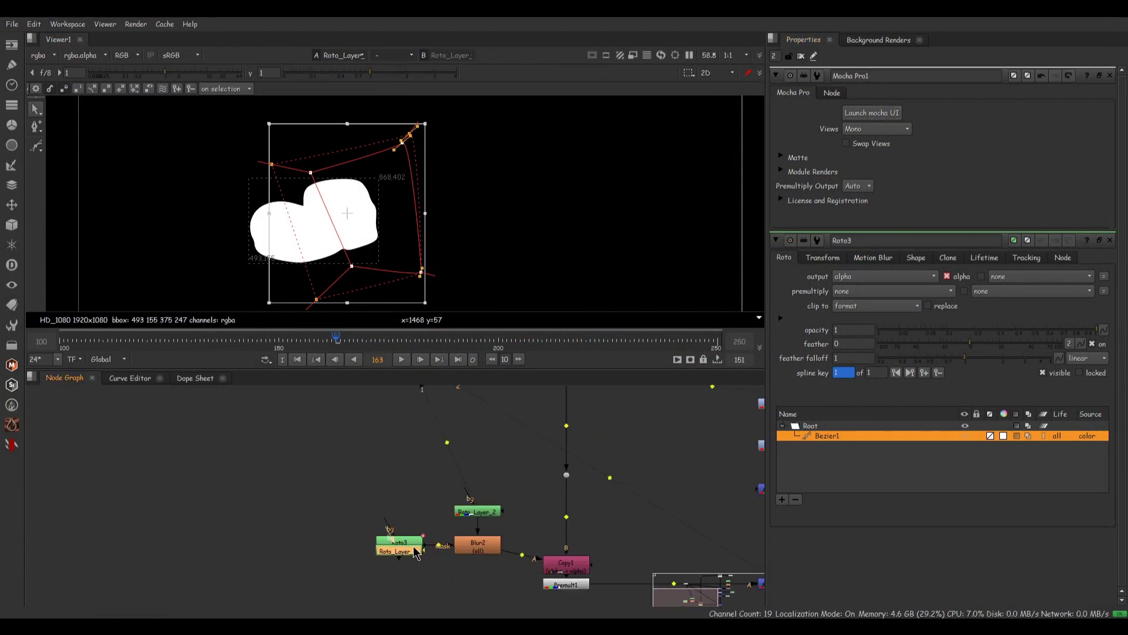
# - Delete the old Roto3 node, keep Roto_Layer_3 as the Blur2 mask input, and tidy the positions of the connected nodes
pyautogui.click(398, 582)
pyautogui.press('Delete')
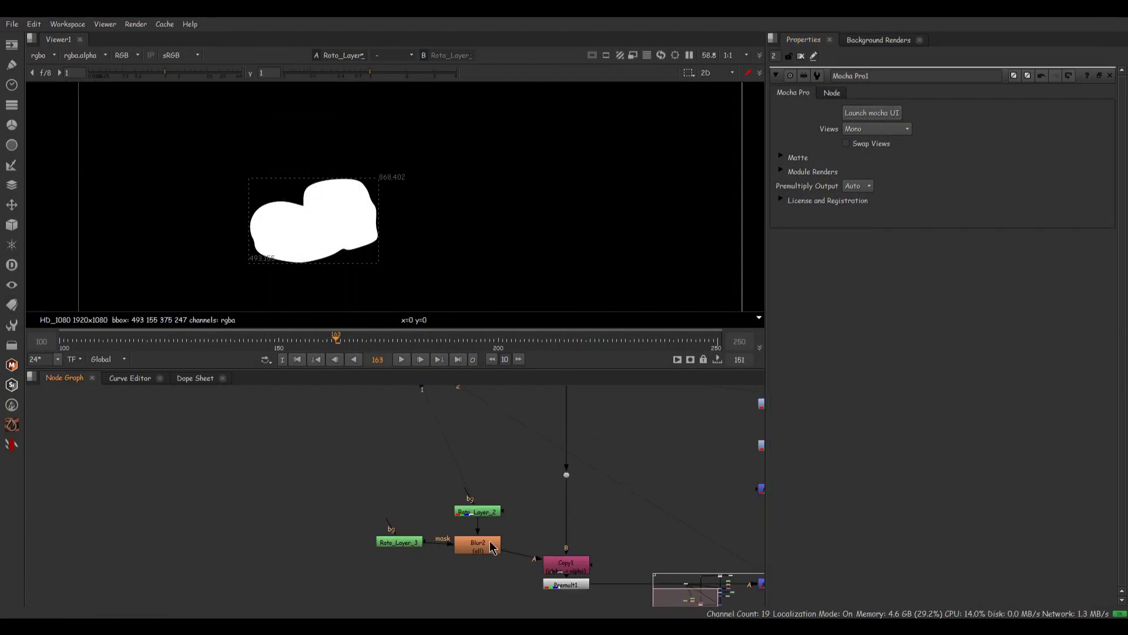
pyautogui.moveTo(527, 525); pyautogui.dragTo(227, 607)
pyautogui.moveTo(490, 527); pyautogui.dragTo(490, 545)
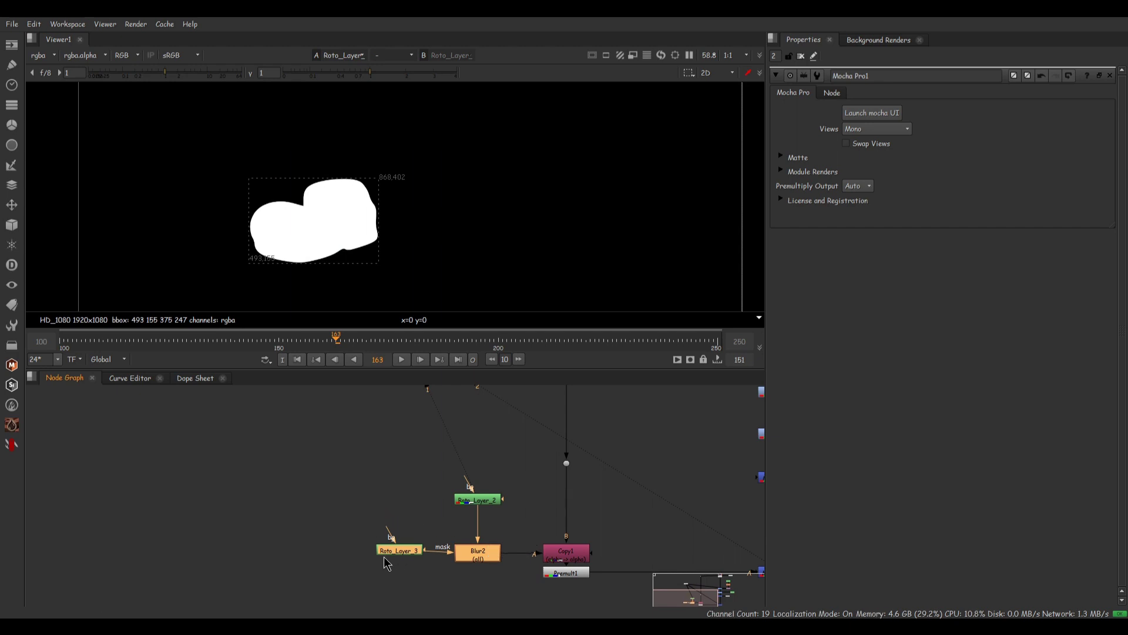
# - Open Roto_Layer_3, select all points of its spline, and expand the feather outward evenly around the whole shape
pyautogui.doubleClick(393, 551)
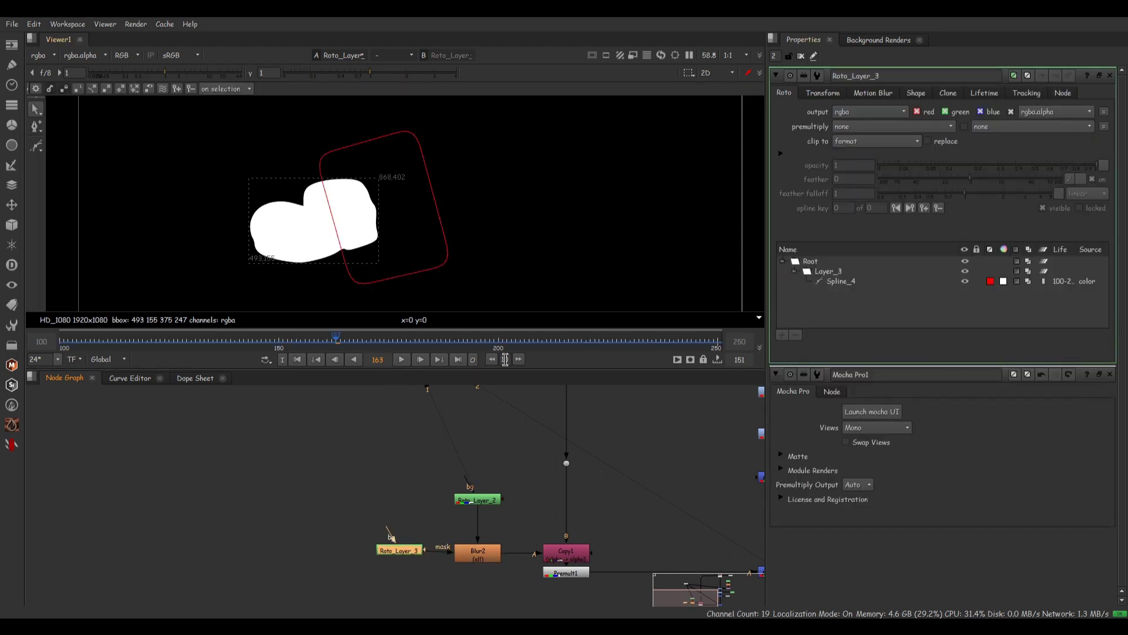
pyautogui.click(408, 524)
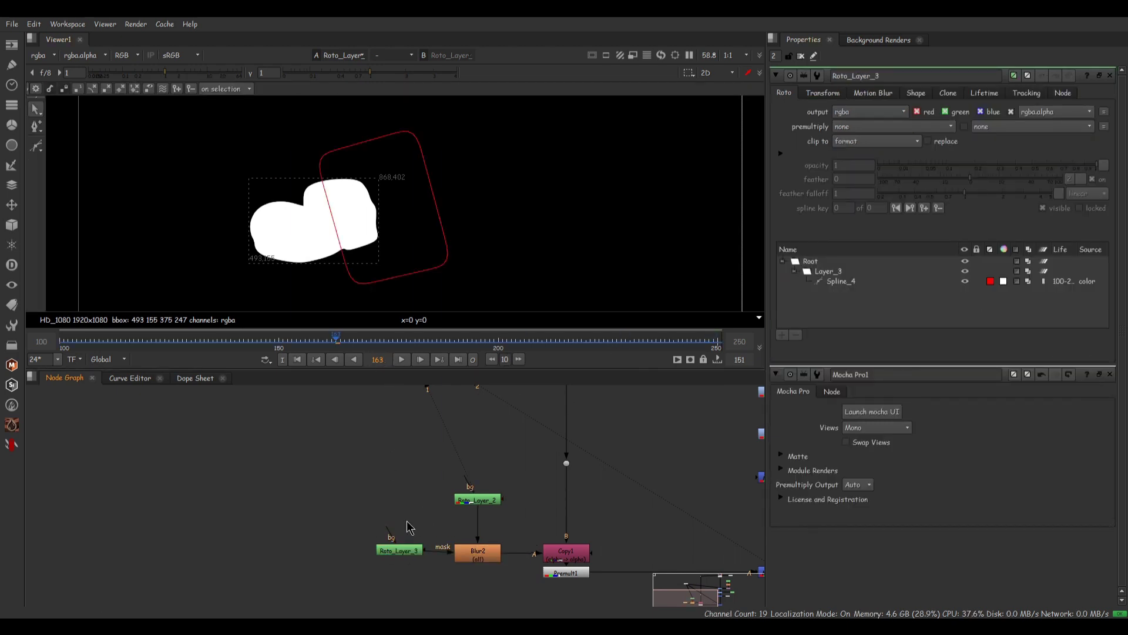
pyautogui.click(448, 252)
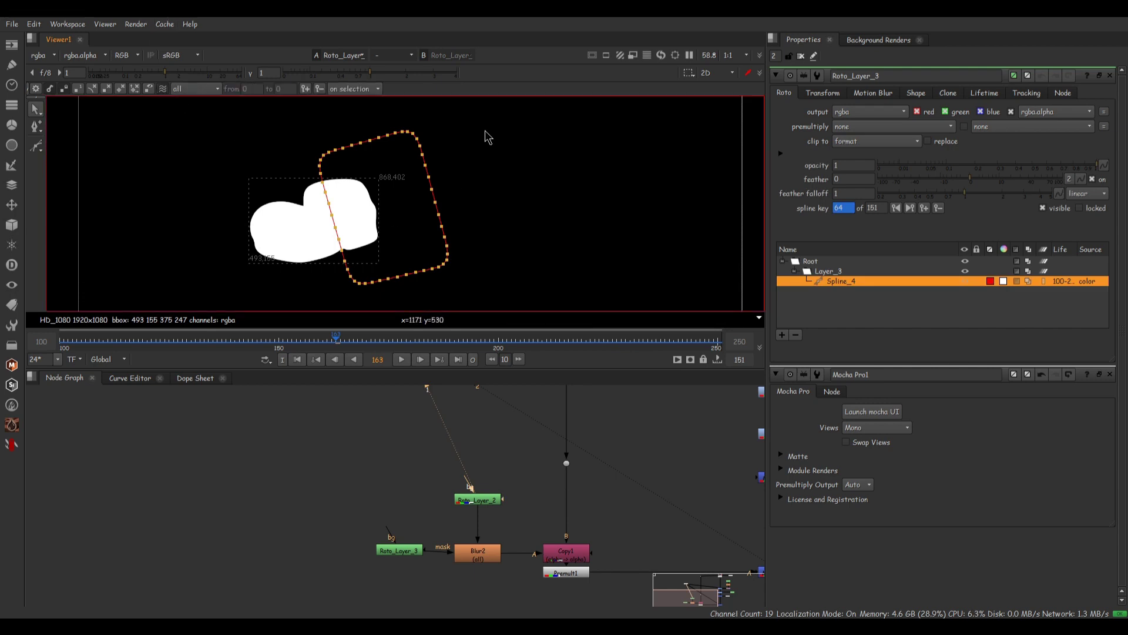
pyautogui.moveTo(487, 122); pyautogui.dragTo(144, 386)
pyautogui.press('e')
pyautogui.press('e')
pyautogui.press('e')
pyautogui.press('e')
pyautogui.press('e')
pyautogui.press('e')
pyautogui.press('e')
pyautogui.press('e')
pyautogui.press('e')
pyautogui.press('e')
pyautogui.press('e')
pyautogui.press('e')
pyautogui.press('e')
pyautogui.press('e')
pyautogui.press('e')
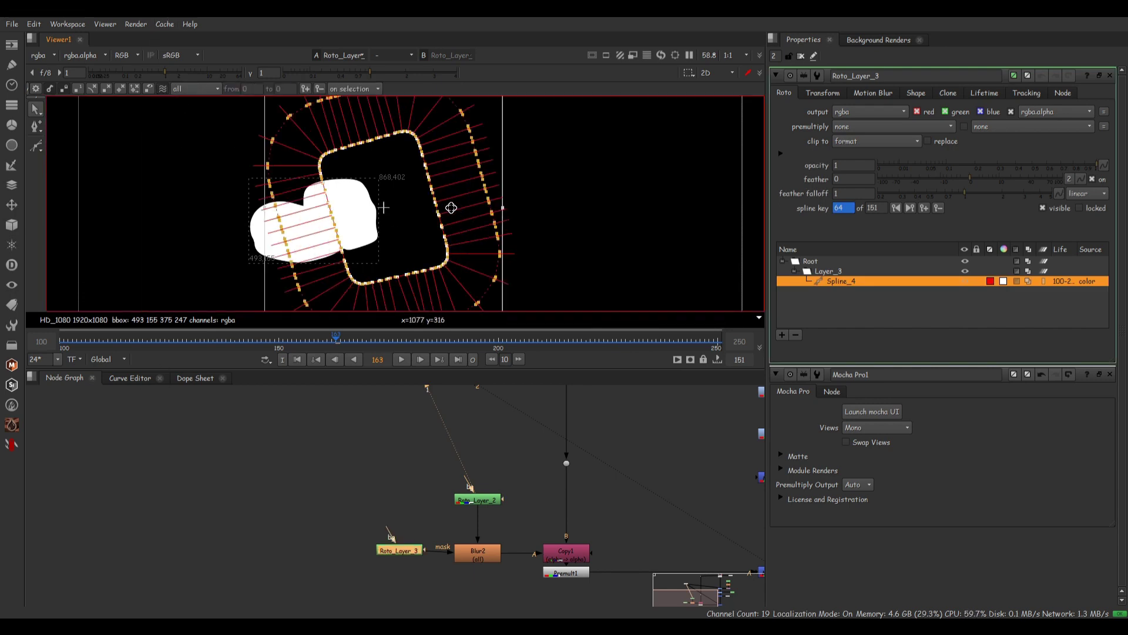
# - View Blur2's matte up close and set its blur size to 5 after trying 10
pyautogui.click(490, 558)
pyautogui.press('2')
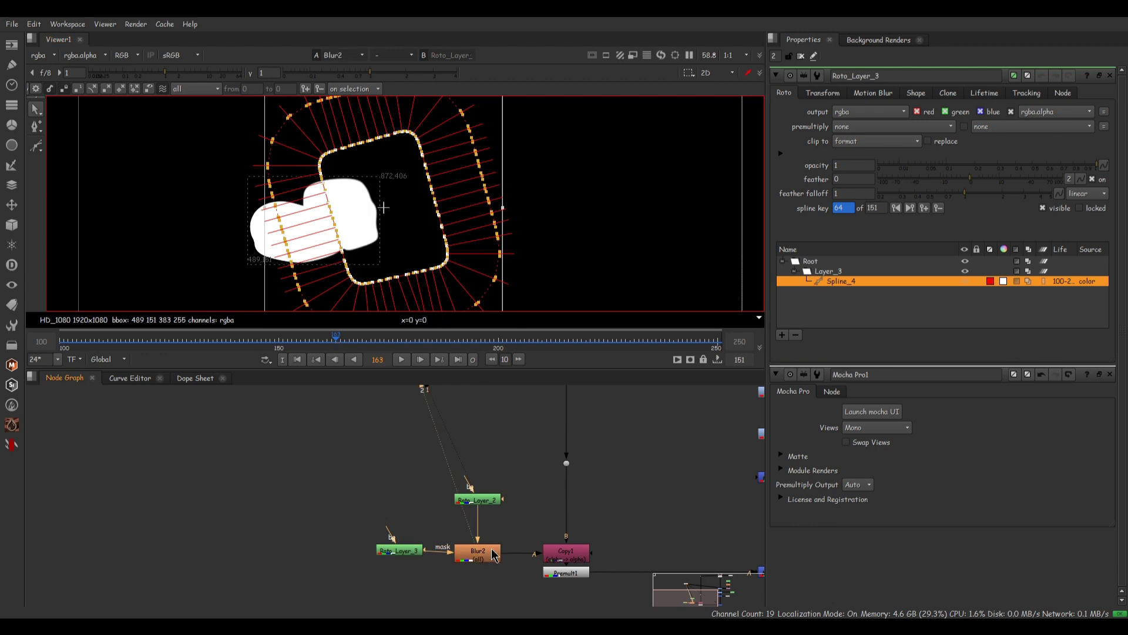
pyautogui.scroll(5, 386, 277)
pyautogui.doubleClick(479, 555)
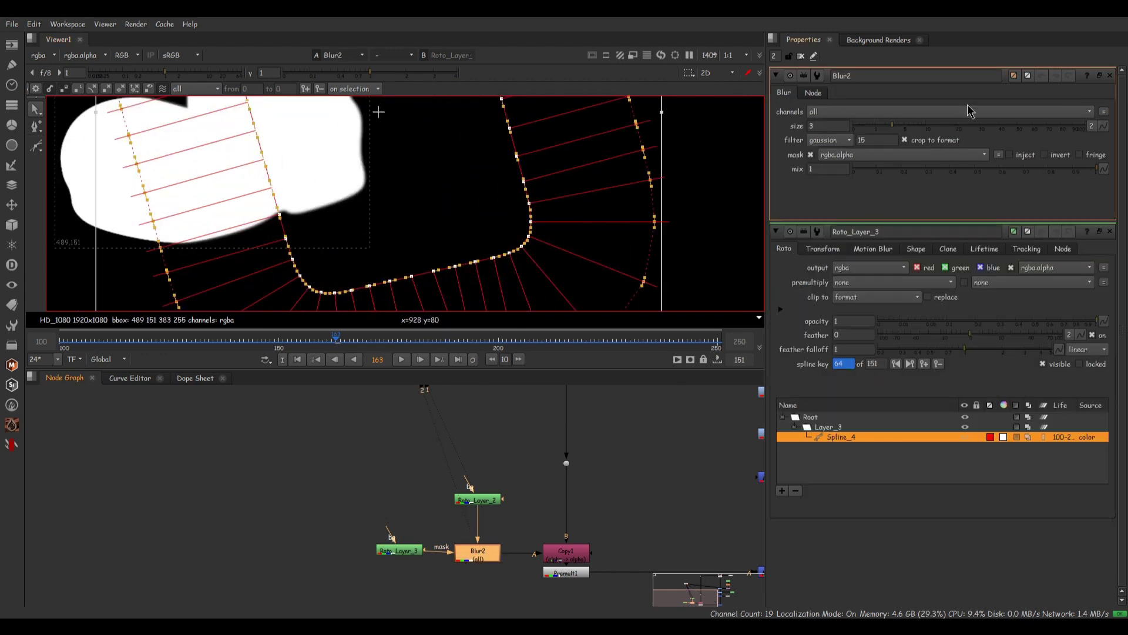
pyautogui.doubleClick(834, 125)
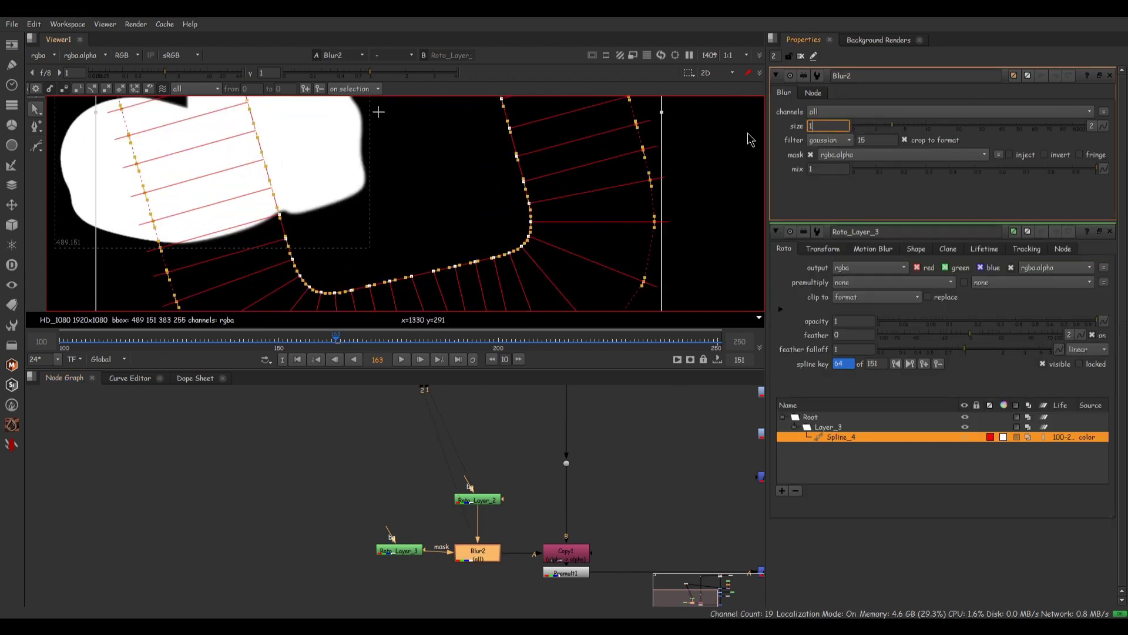
pyautogui.write('10')
pyautogui.press('Return')
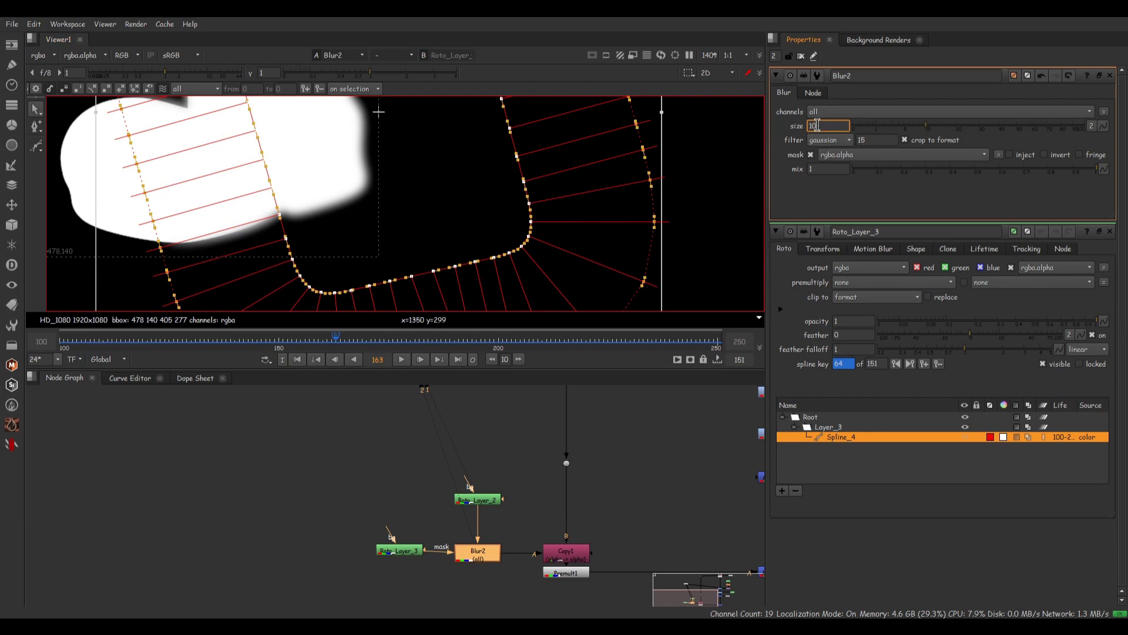
pyautogui.write('5')
pyautogui.press('Return')
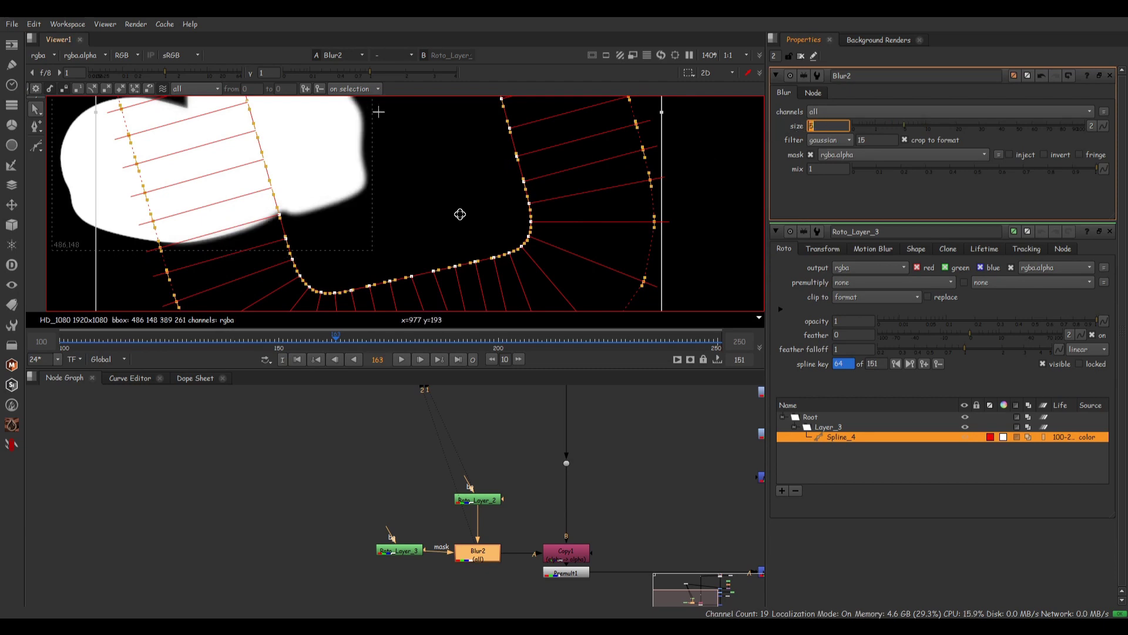
# - View the final Merge2 composite with all node properties closed and the viewer overlays hidden
pyautogui.scroll(-4, 461, 214)
pyautogui.moveTo(545, 540); pyautogui.dragTo(415, 493, button='middle')
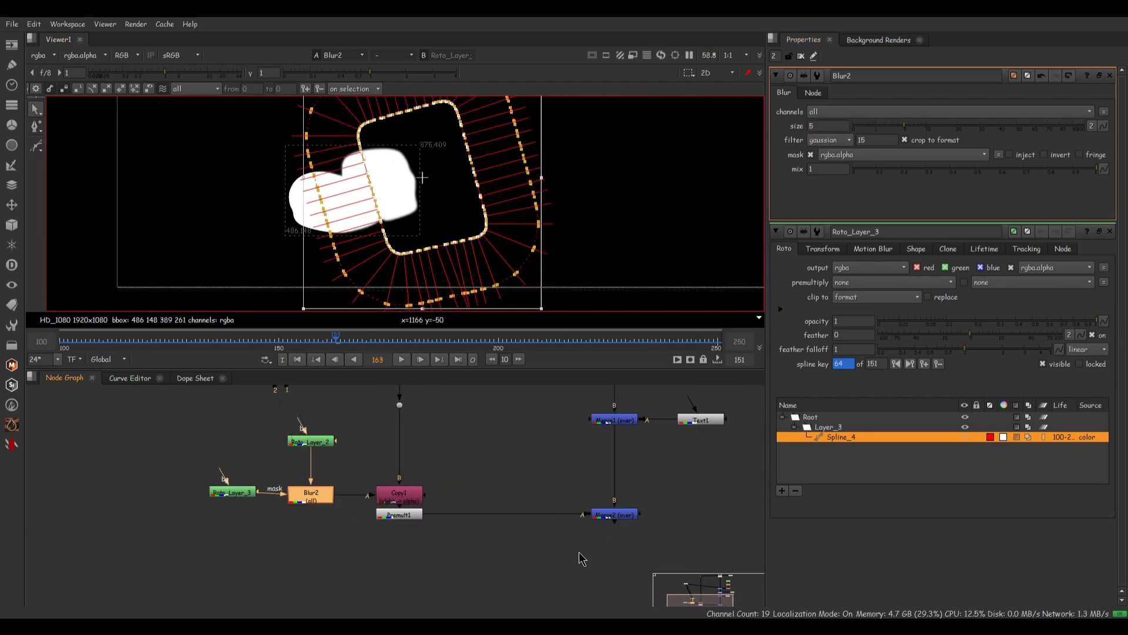
pyautogui.click(598, 512)
pyautogui.press('1')
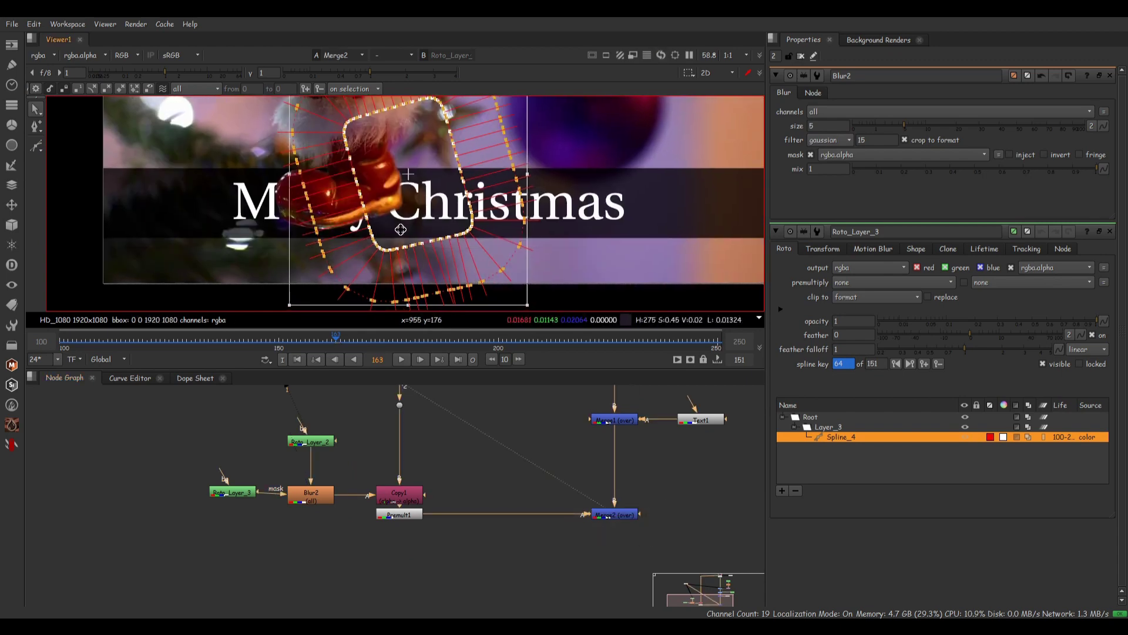
pyautogui.keyDown('ctrl'); pyautogui.click(1110, 77); pyautogui.keyUp('ctrl')
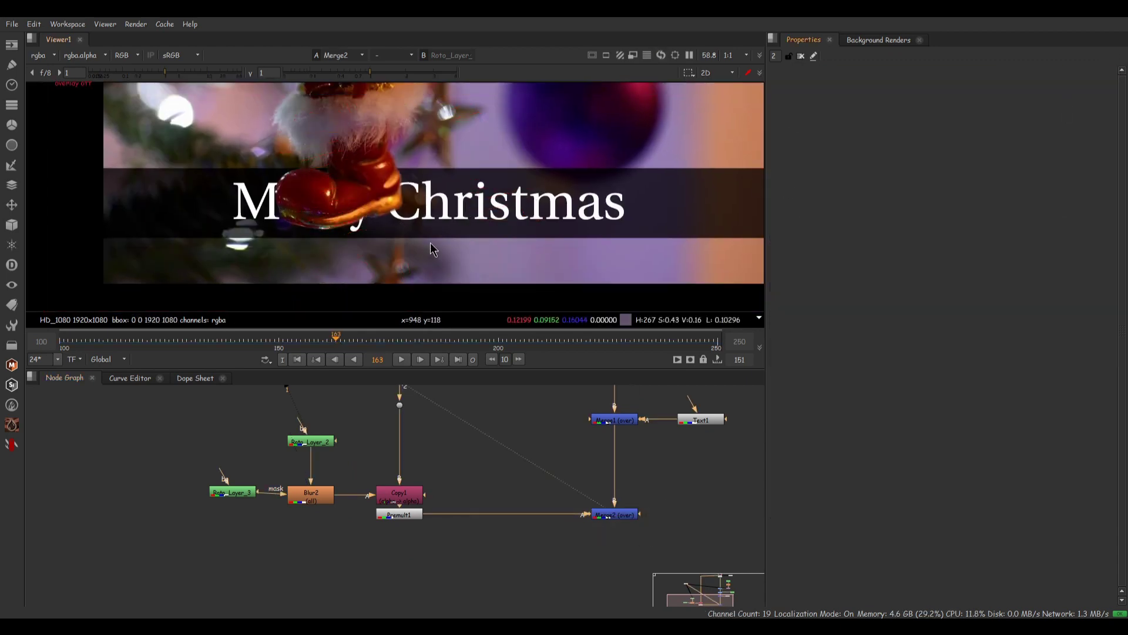
pyautogui.press('o')
# - Maximize the Viewer, fit the frame in it, and play the composite from frame 100 to check the boot's edge
pyautogui.press('space')
pyautogui.moveTo(728, 421); pyautogui.dragTo(432, 333, button='middle')
pyautogui.moveTo(468, 286); pyautogui.dragTo(476, 309, button='middle')
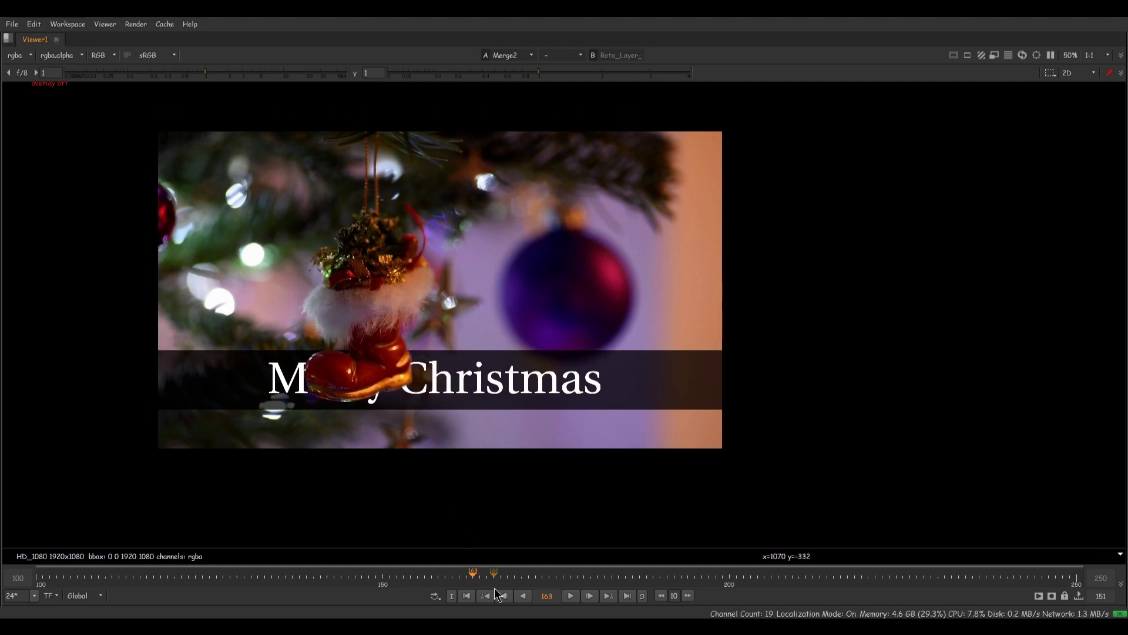
pyautogui.press('f')
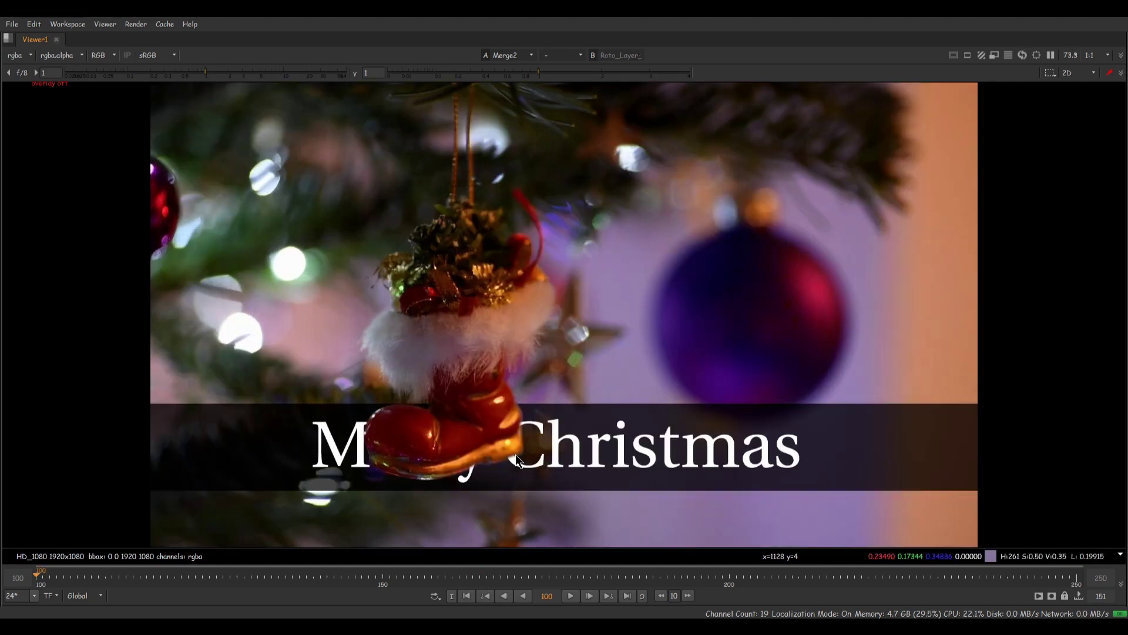
pyautogui.click(570, 595)
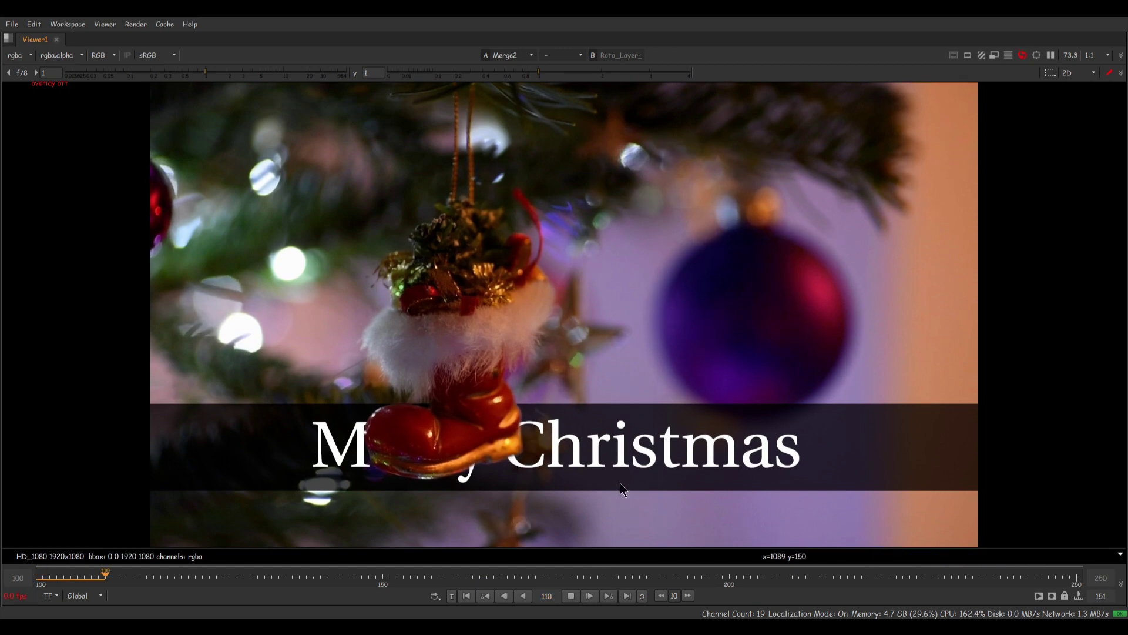